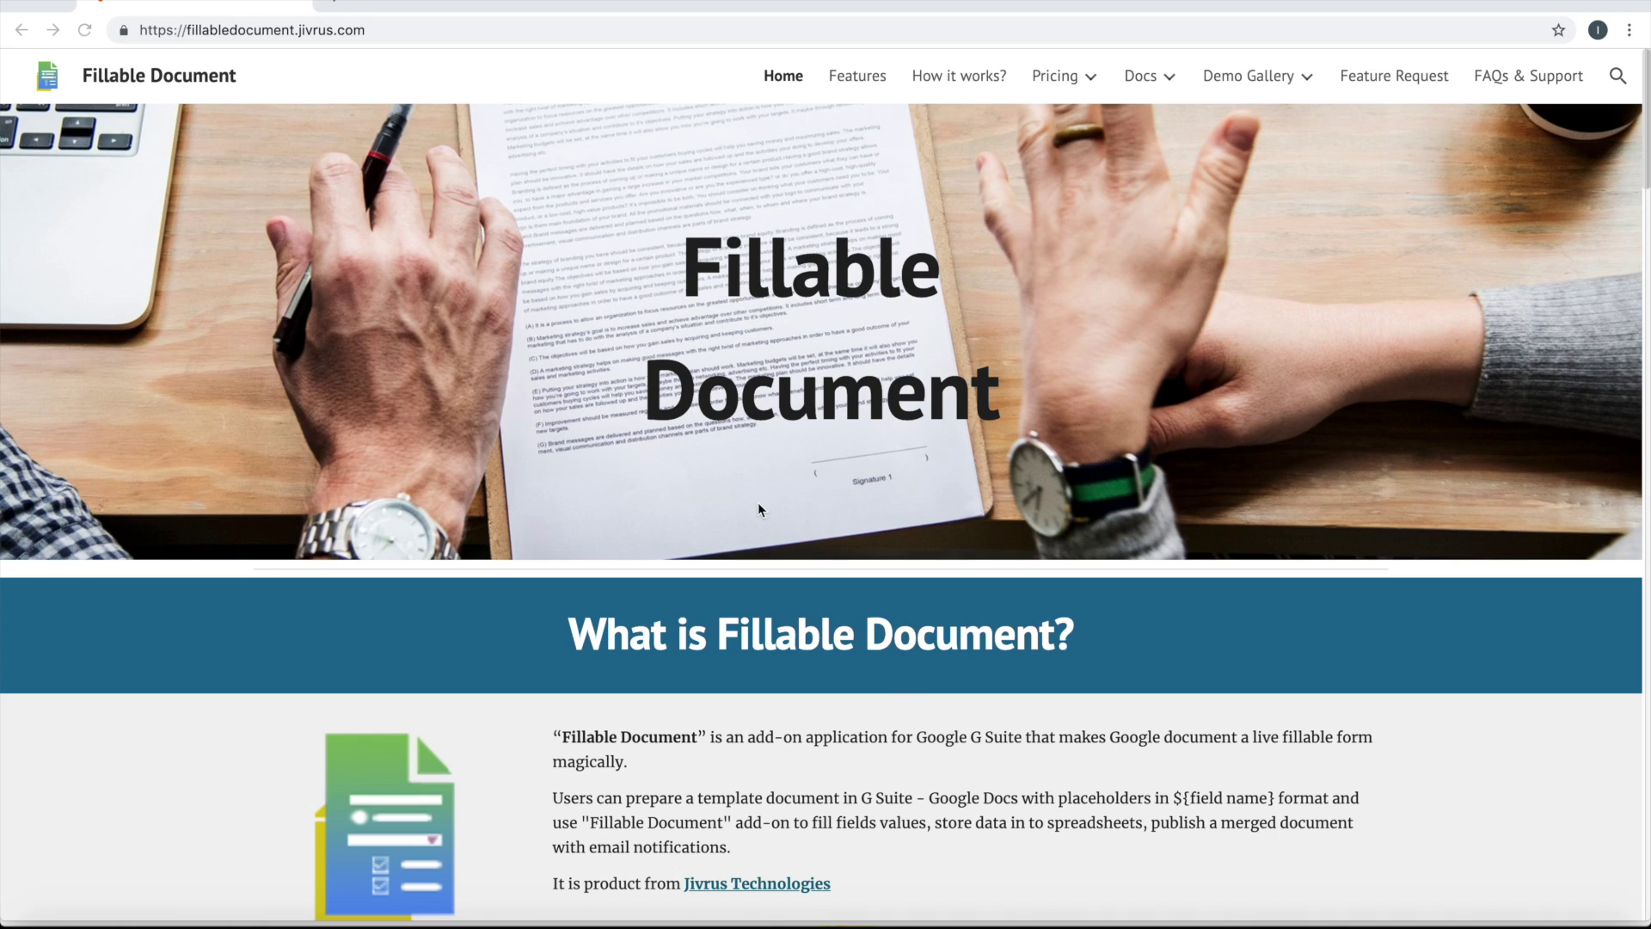
In a new tab at docs.google.com, create a document from the Business letter (Geometric) template
left_click(331, 10)
type("docs.google.com")
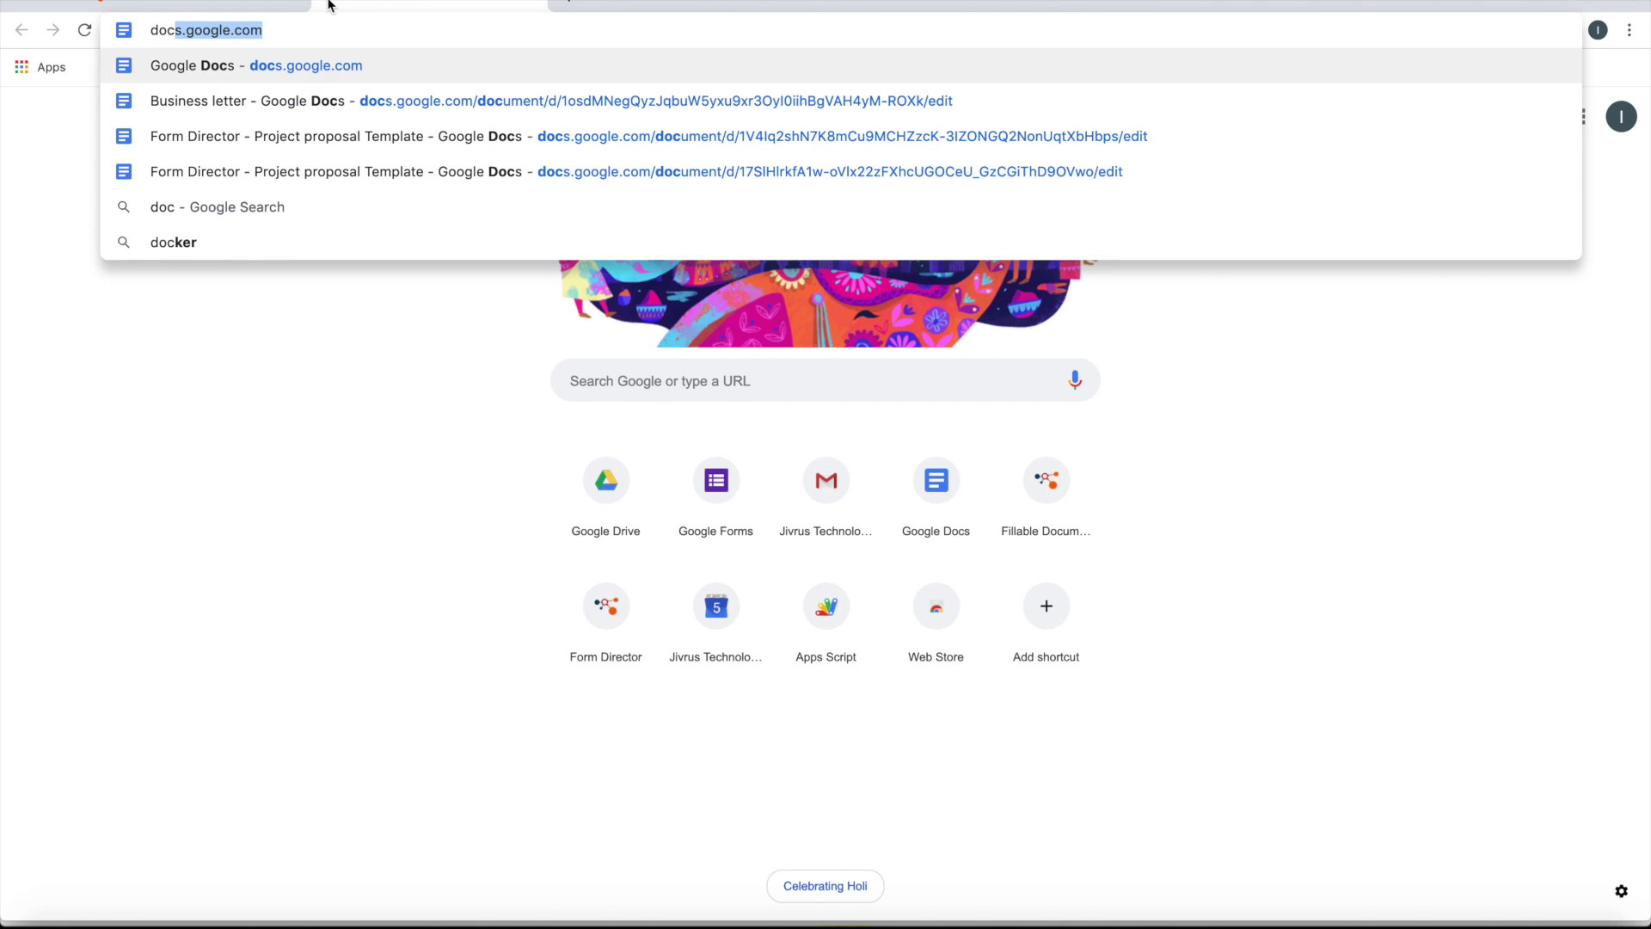
key("Return")
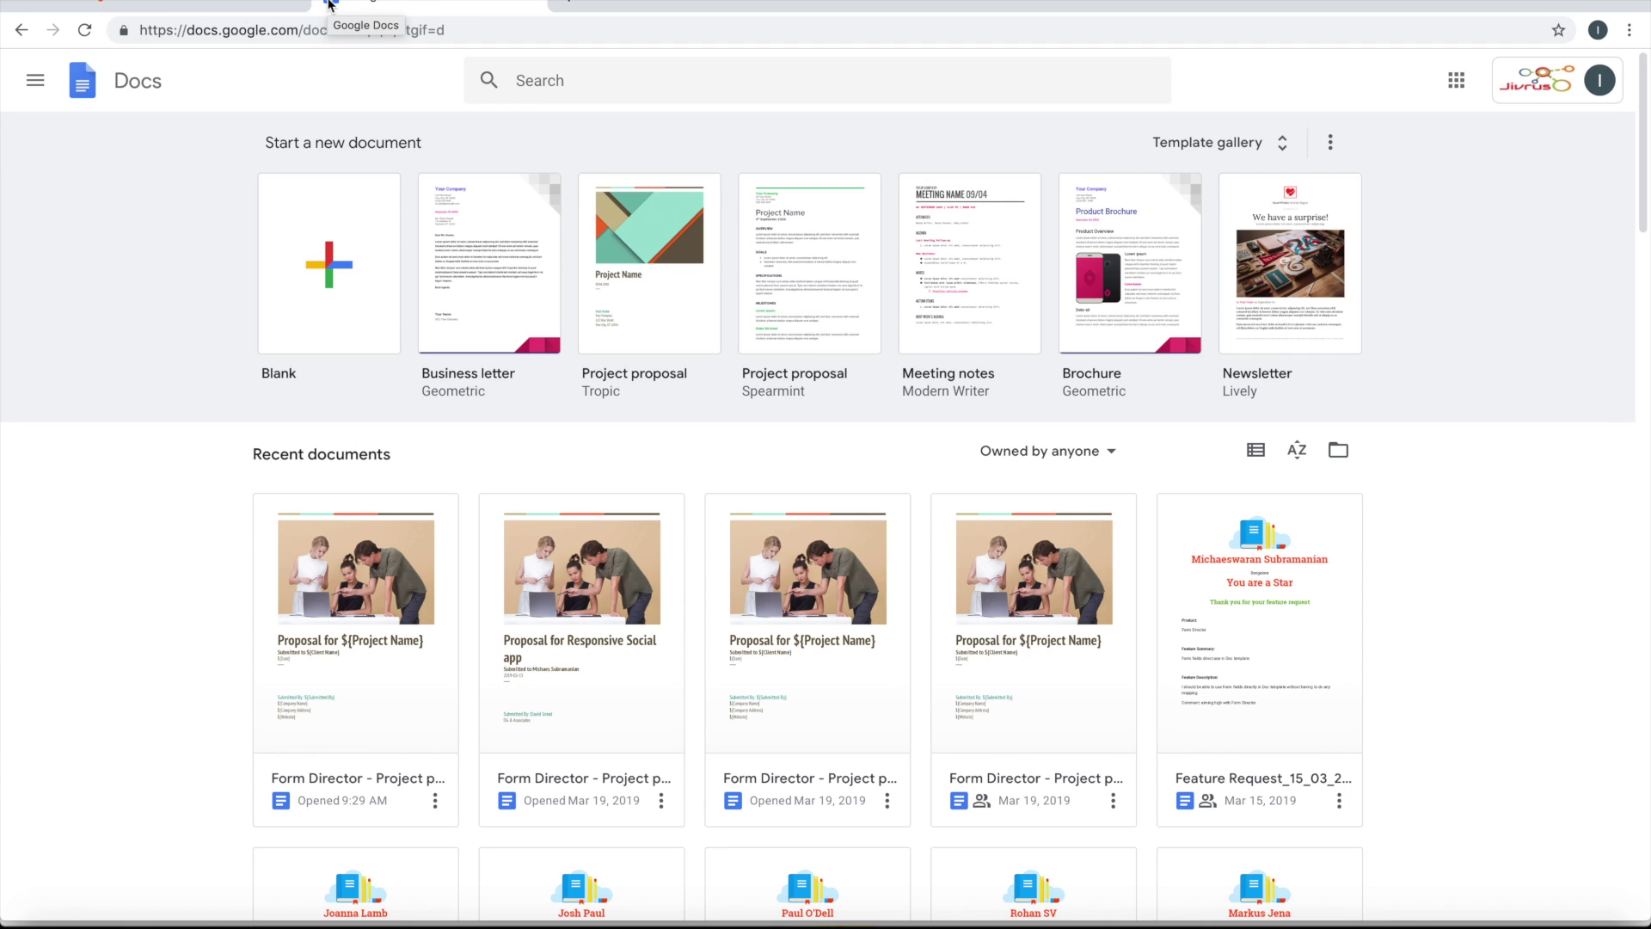
left_click(482, 222)
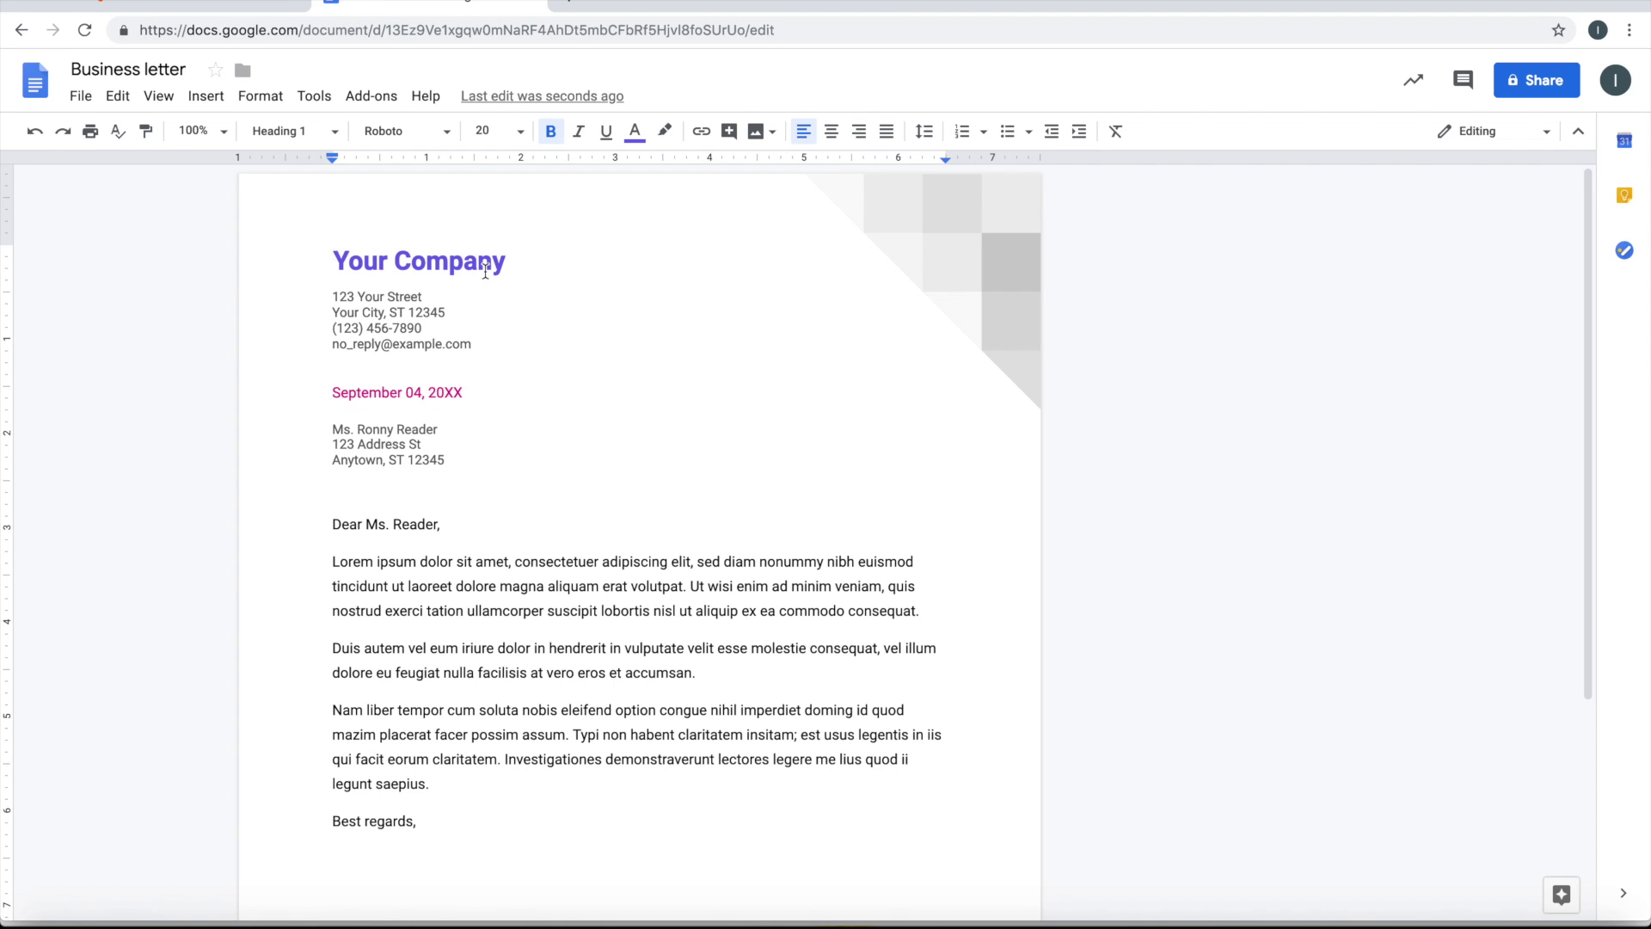
Turn the company heading into ${Your Company} and the address lines into ${Address}
type("${")
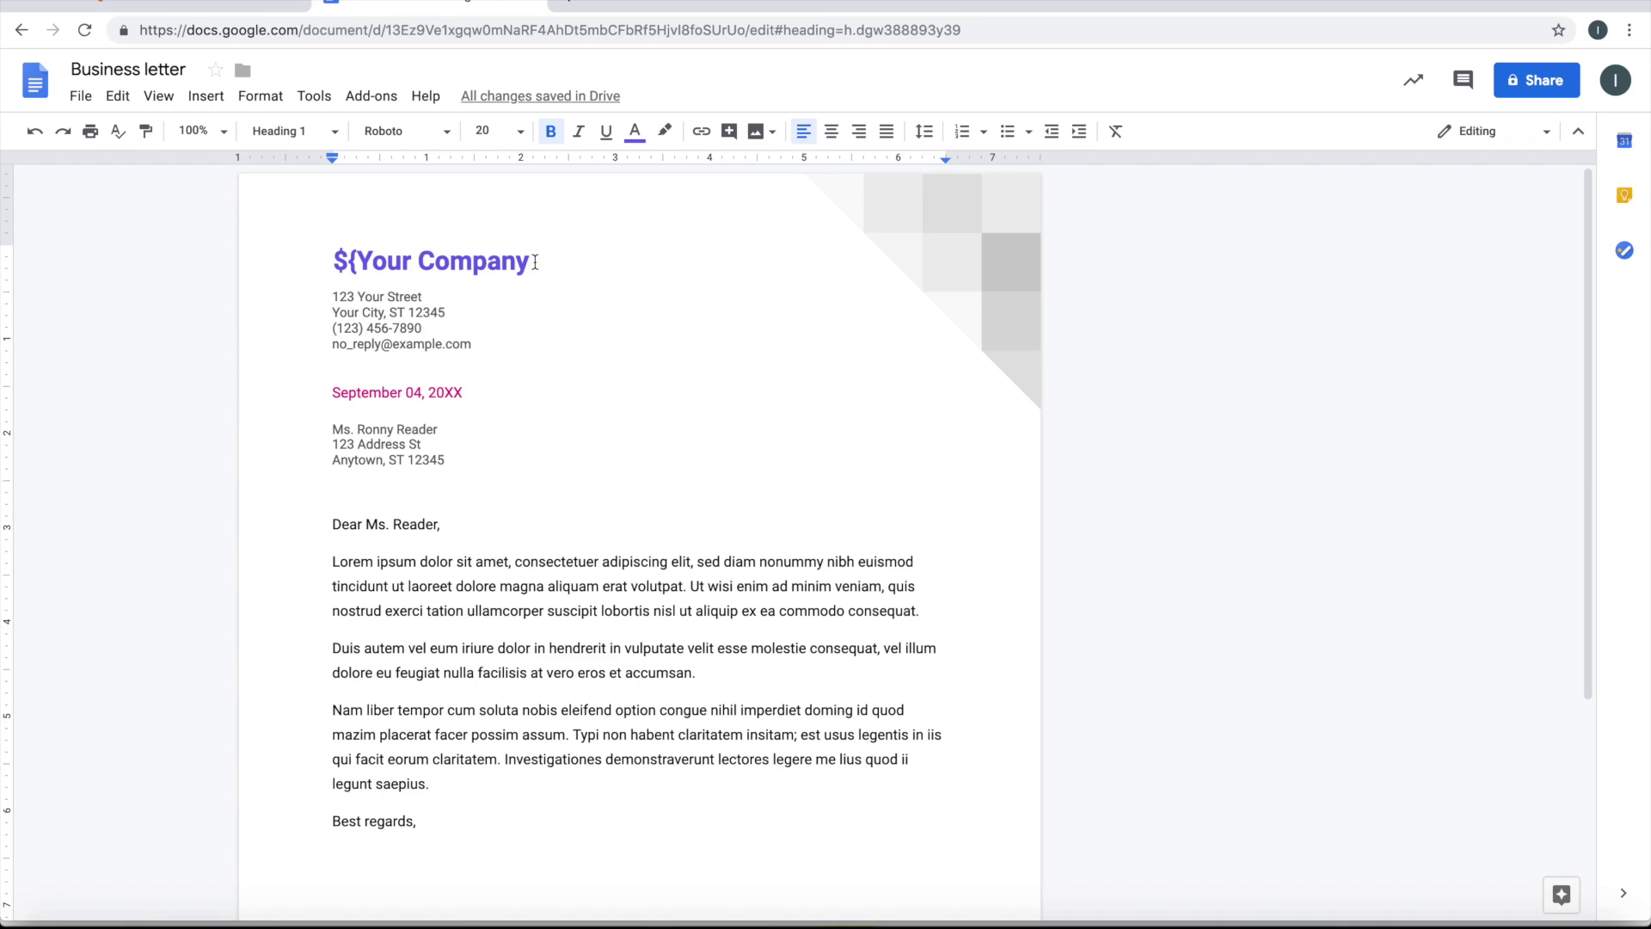
type("}")
left_click_drag(334, 298, 451, 311)
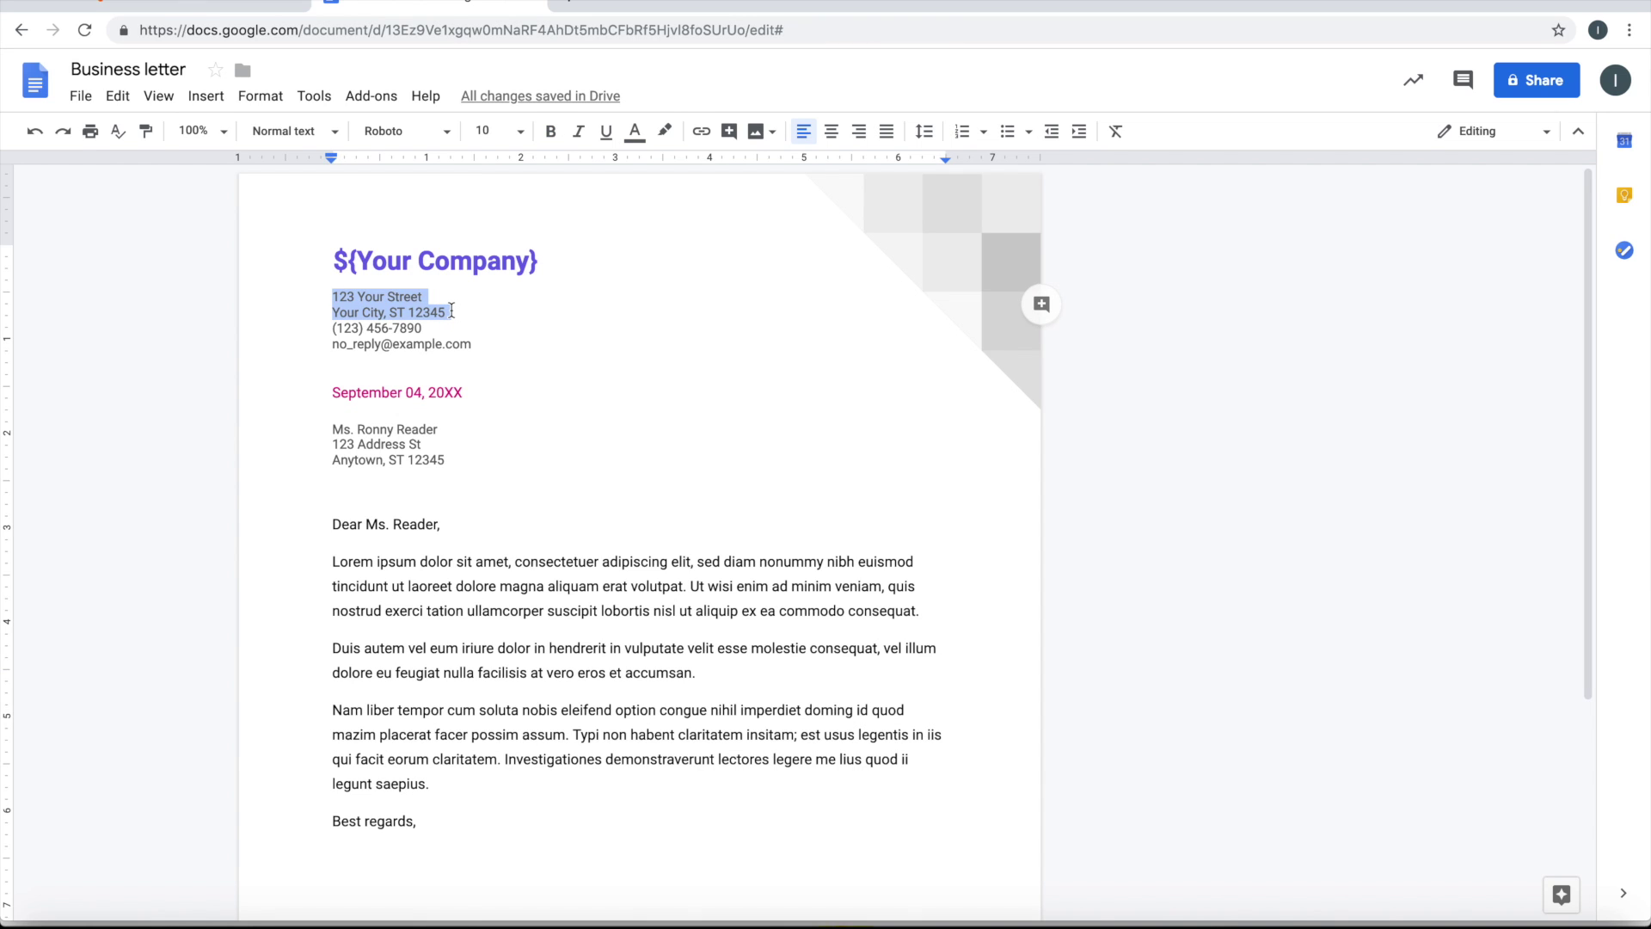
type("${Add")
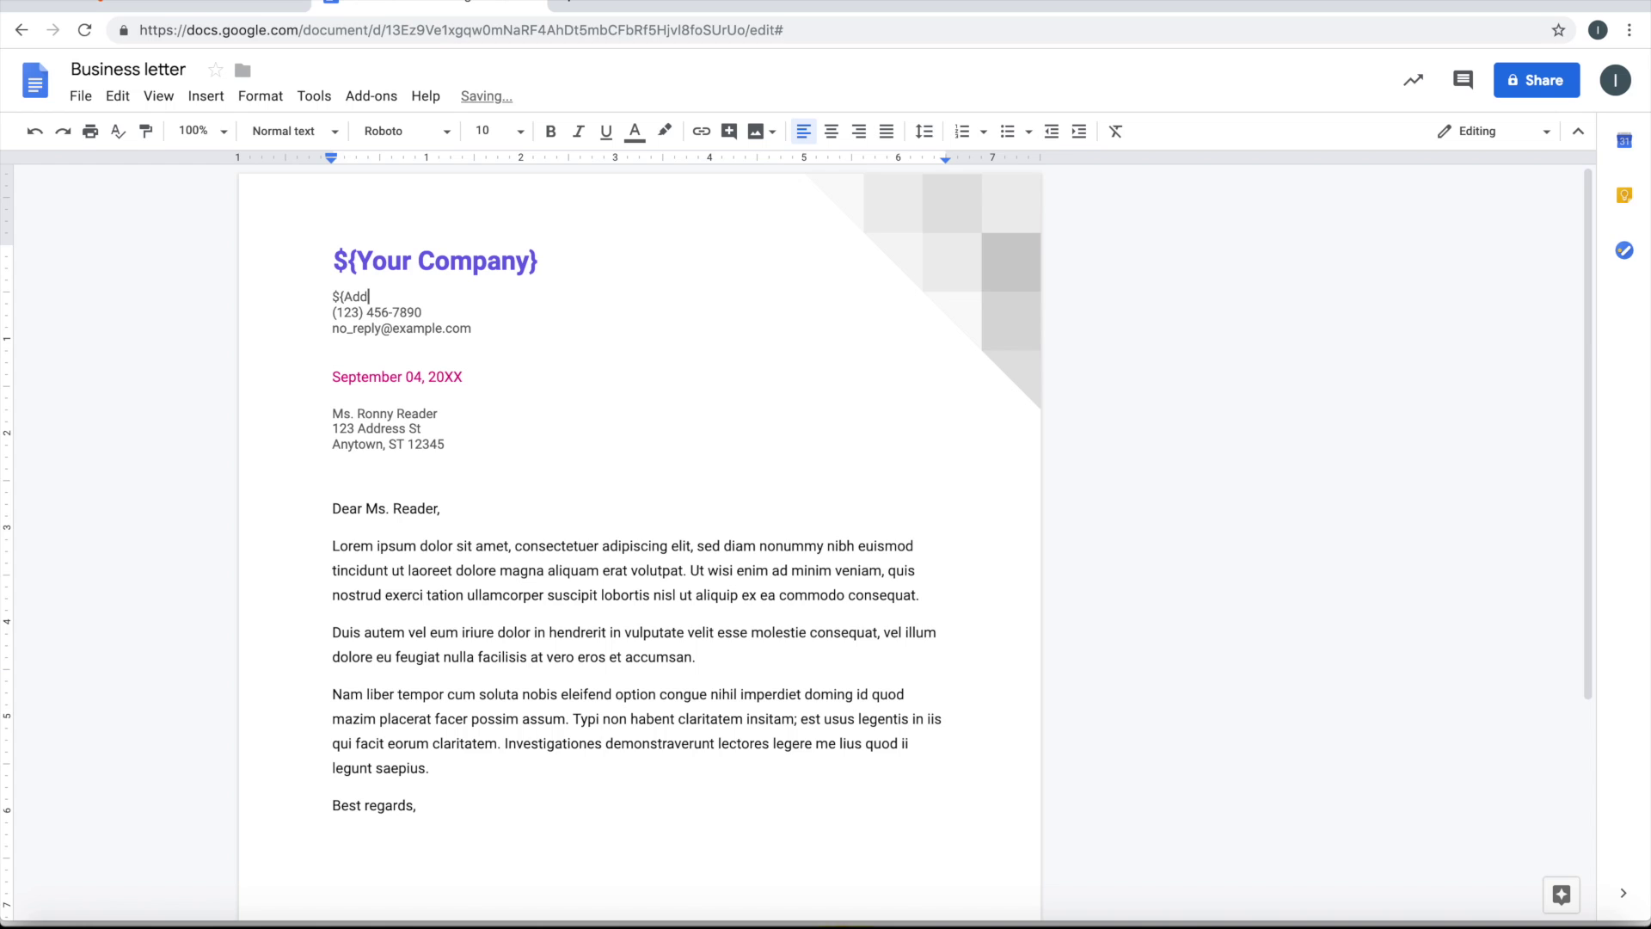
type("ress}")
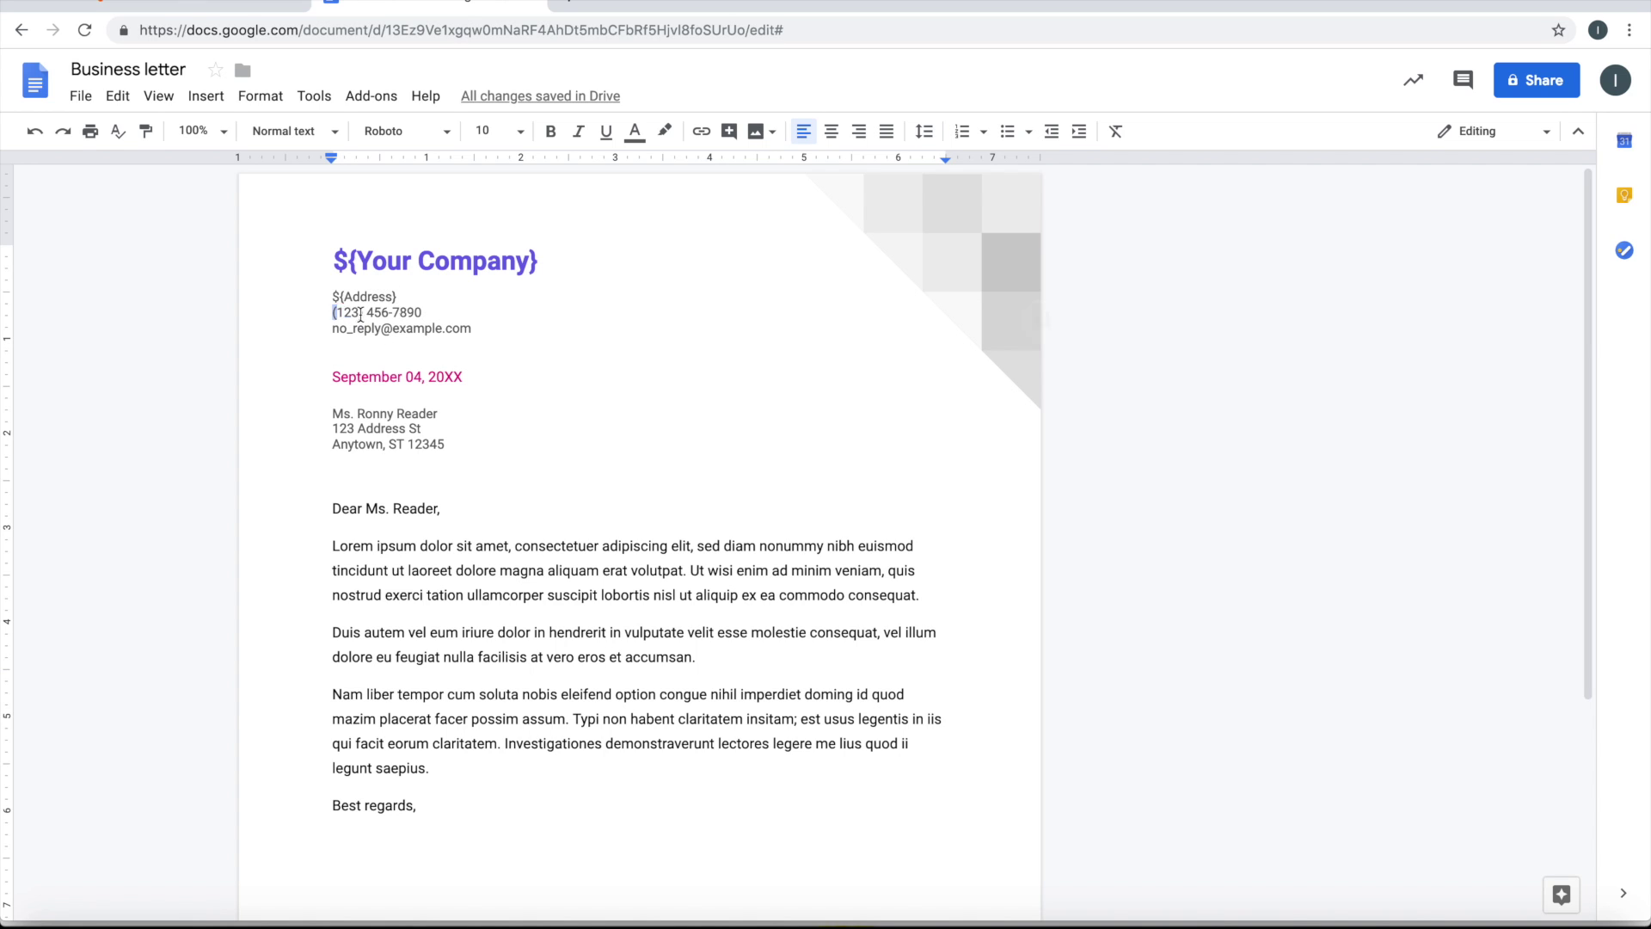
Replace the phone, email and date lines with ${Contact Number}, ${Email} and ${Date}
left_click_drag(329, 314, 475, 332)
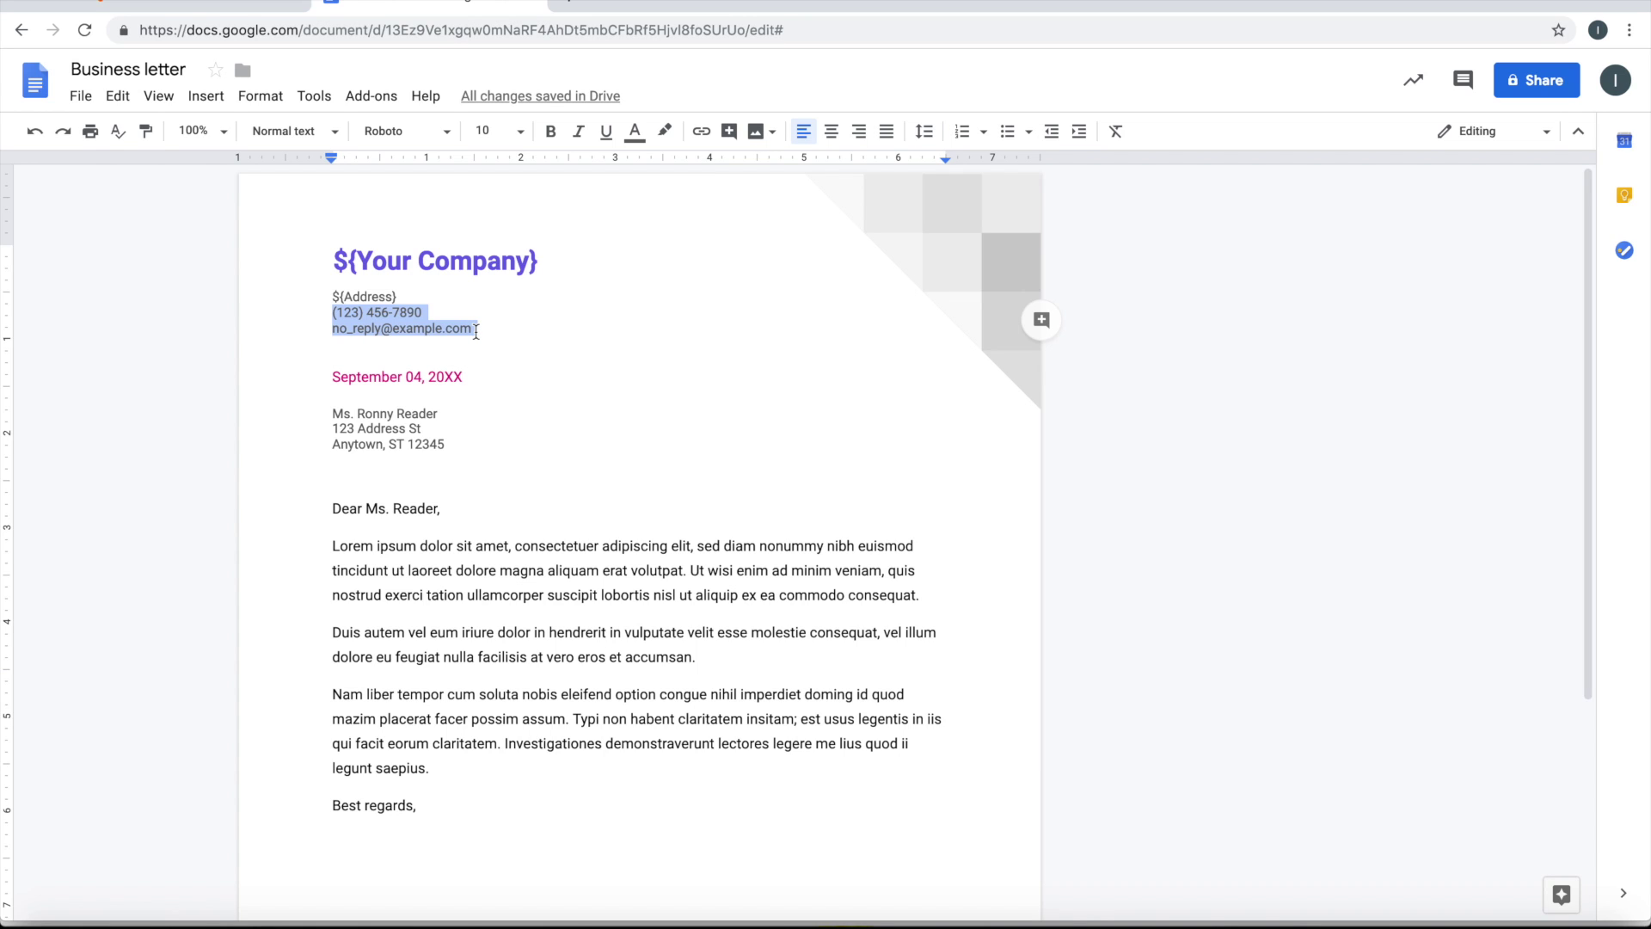
key("BackSpace")
type("${")
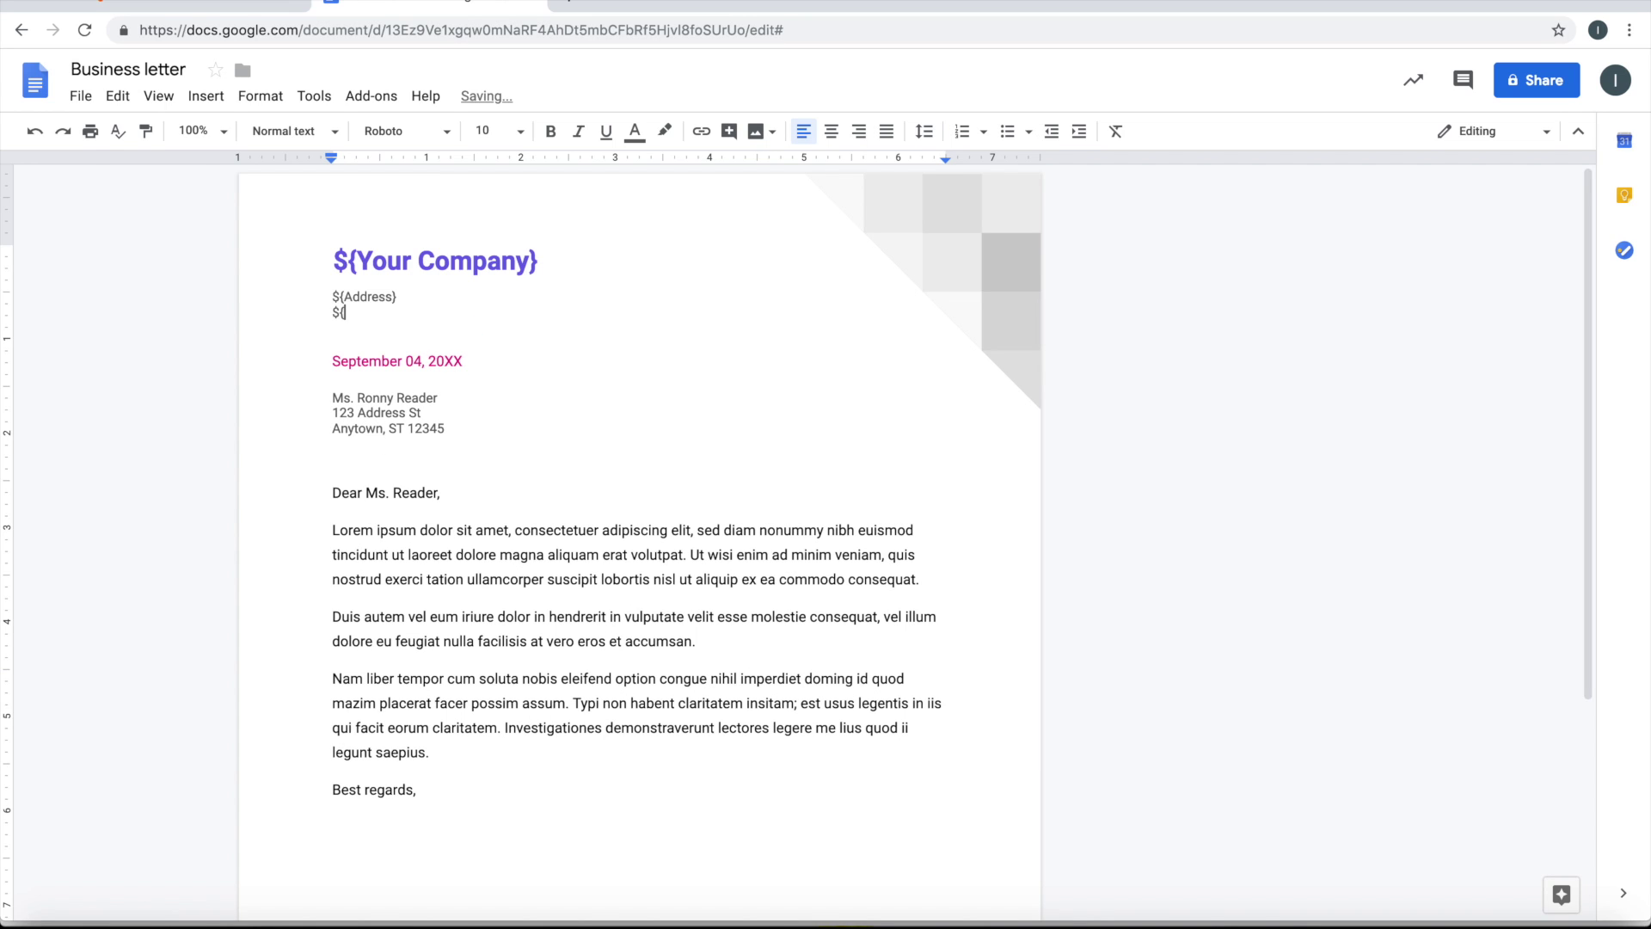
type("Contact Number}")
key("Return")
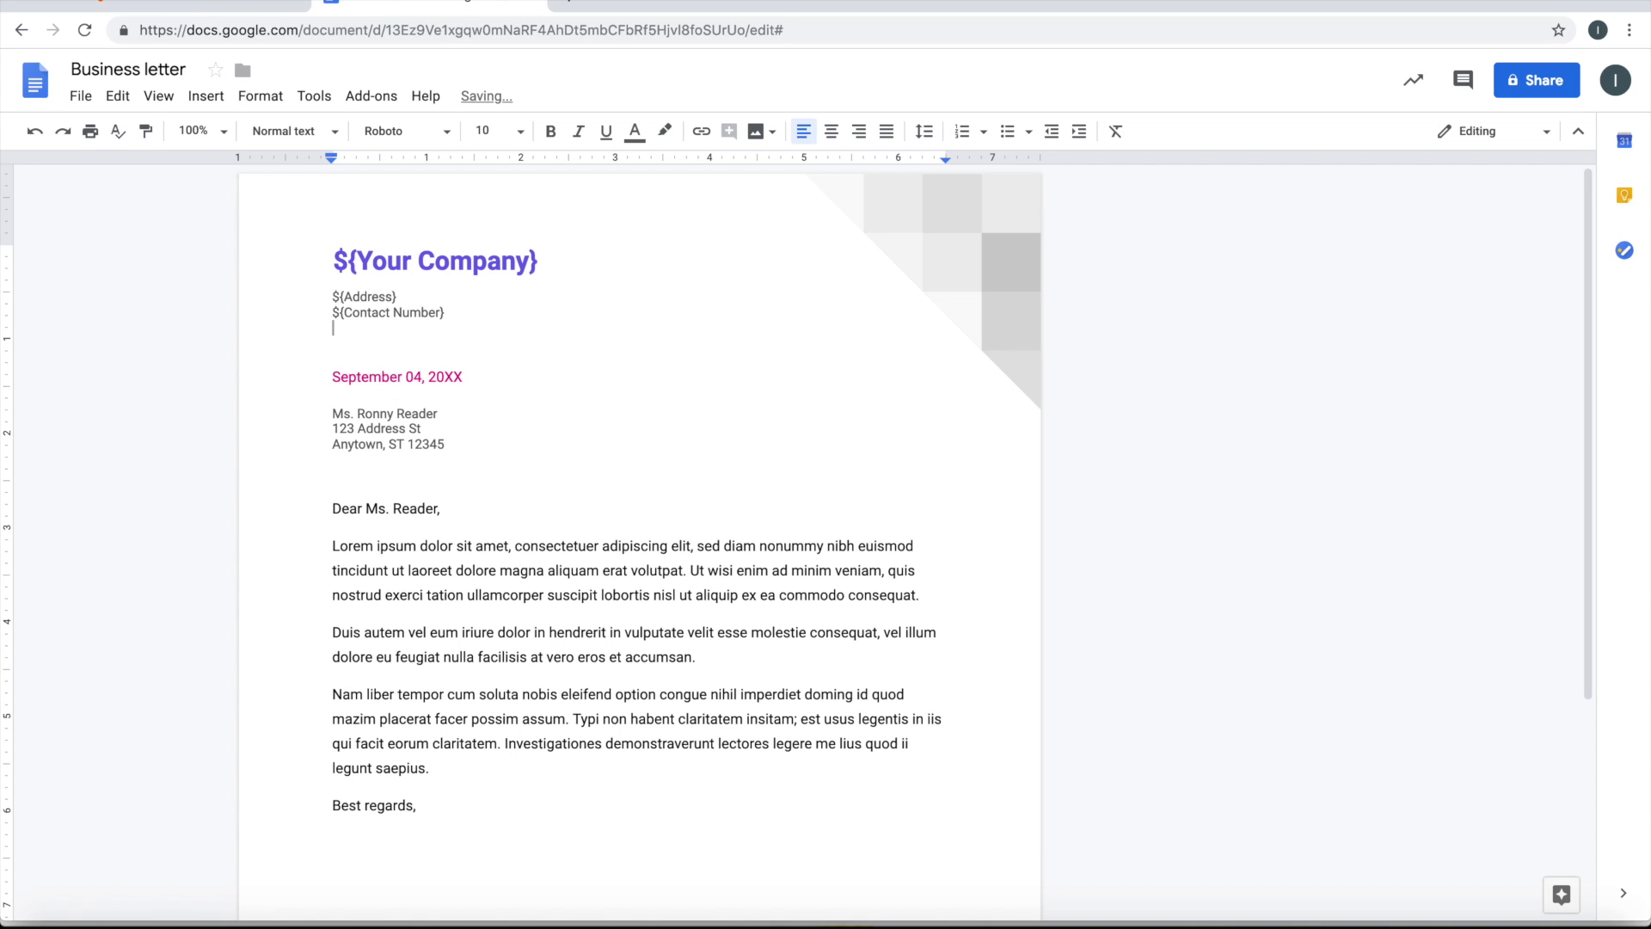
type("${Email}")
left_click_drag(472, 378, 326, 383)
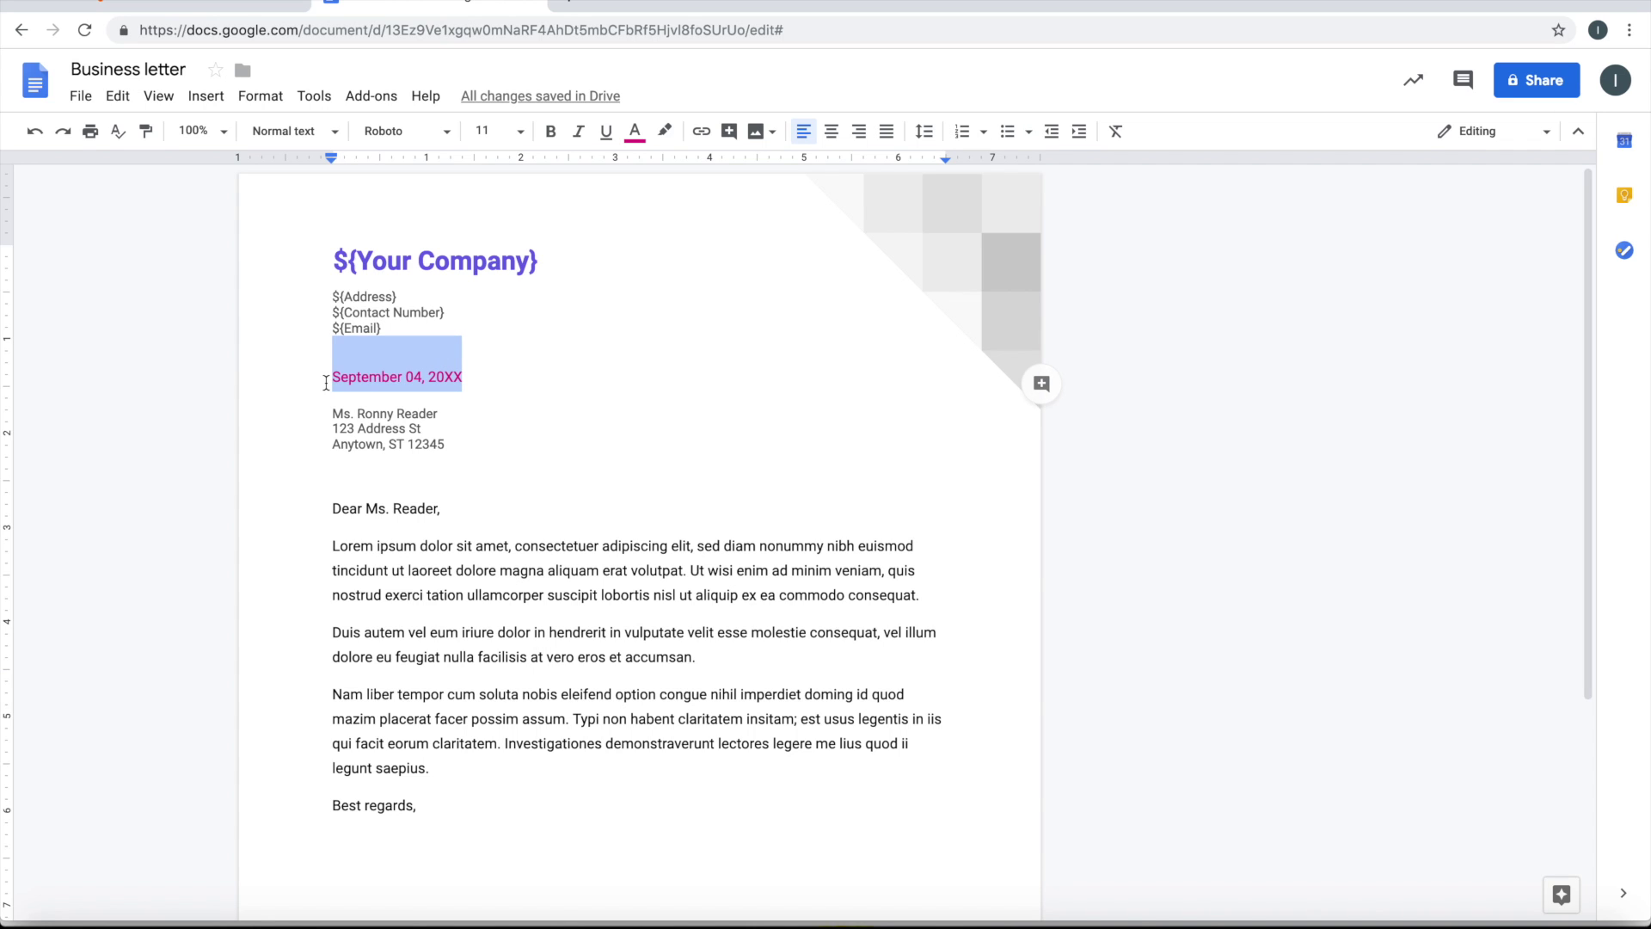
type("${Dat")
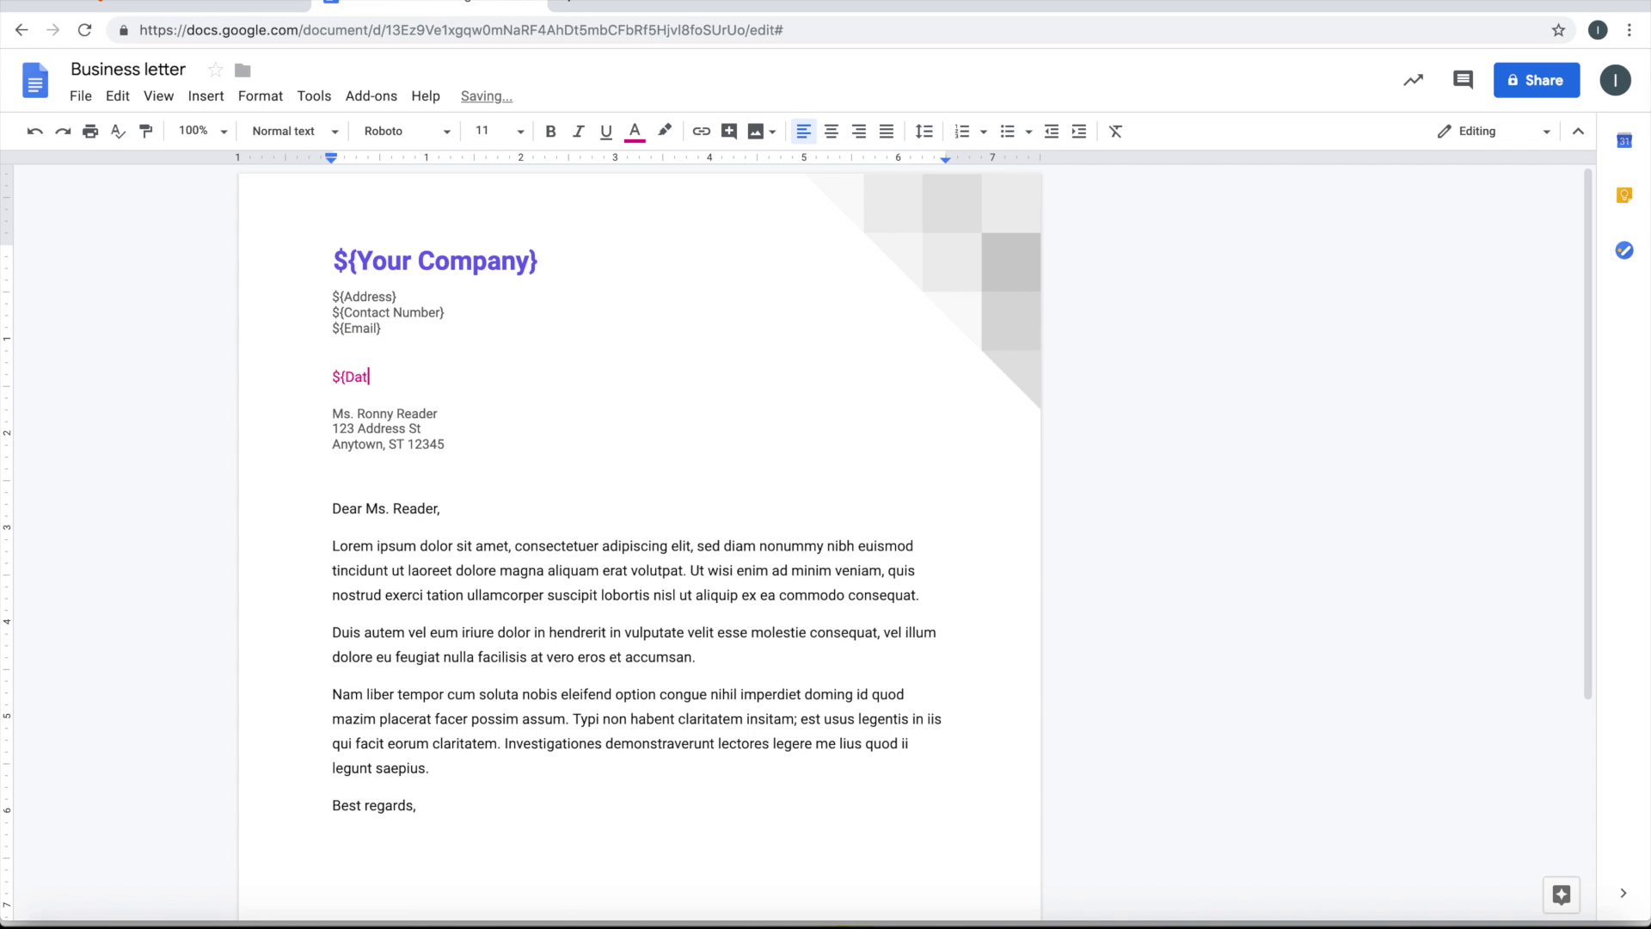
type("e}")
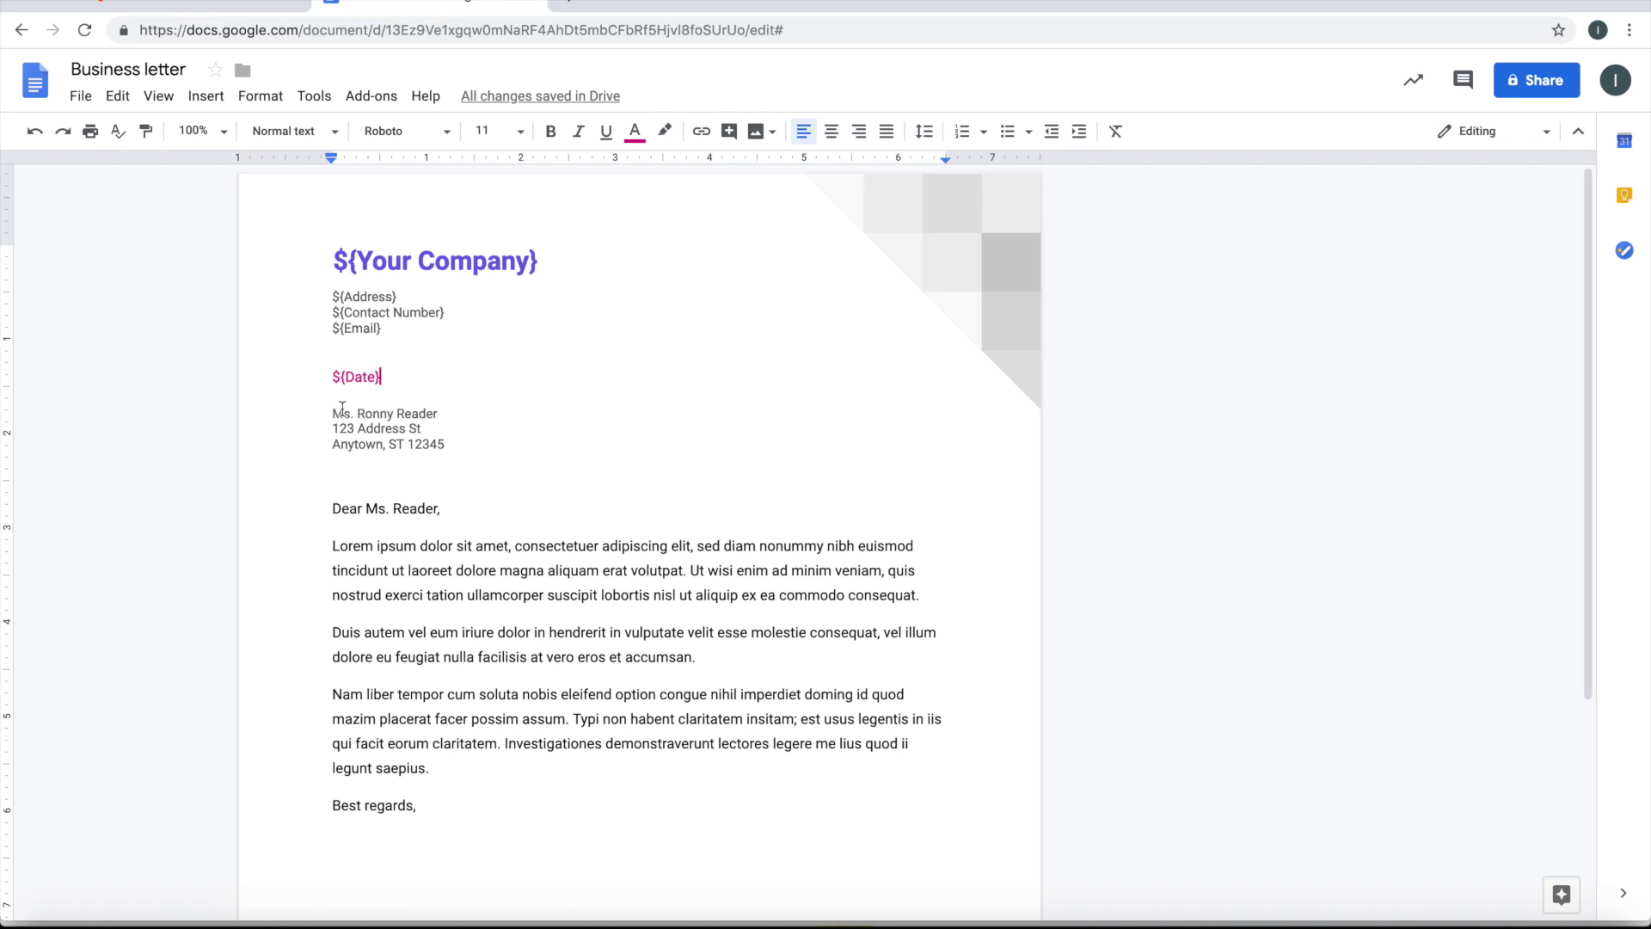
Replace the recipient name and address lines with ${Client Name} and ${Client Address}
left_click_drag(332, 413, 446, 419)
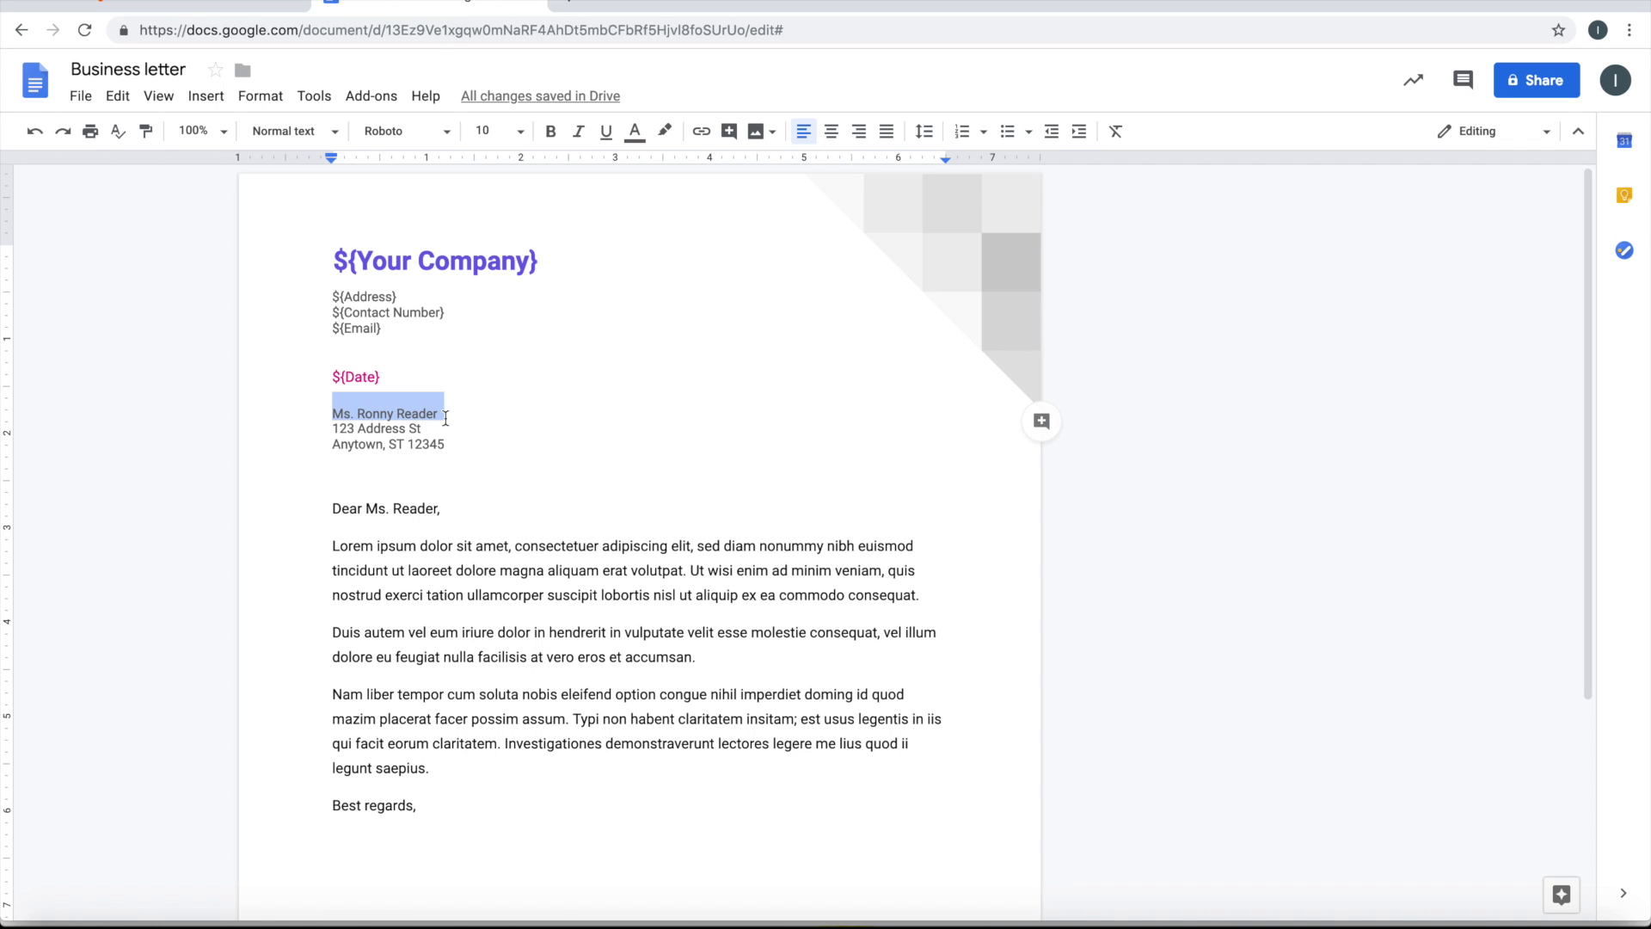
type("$")
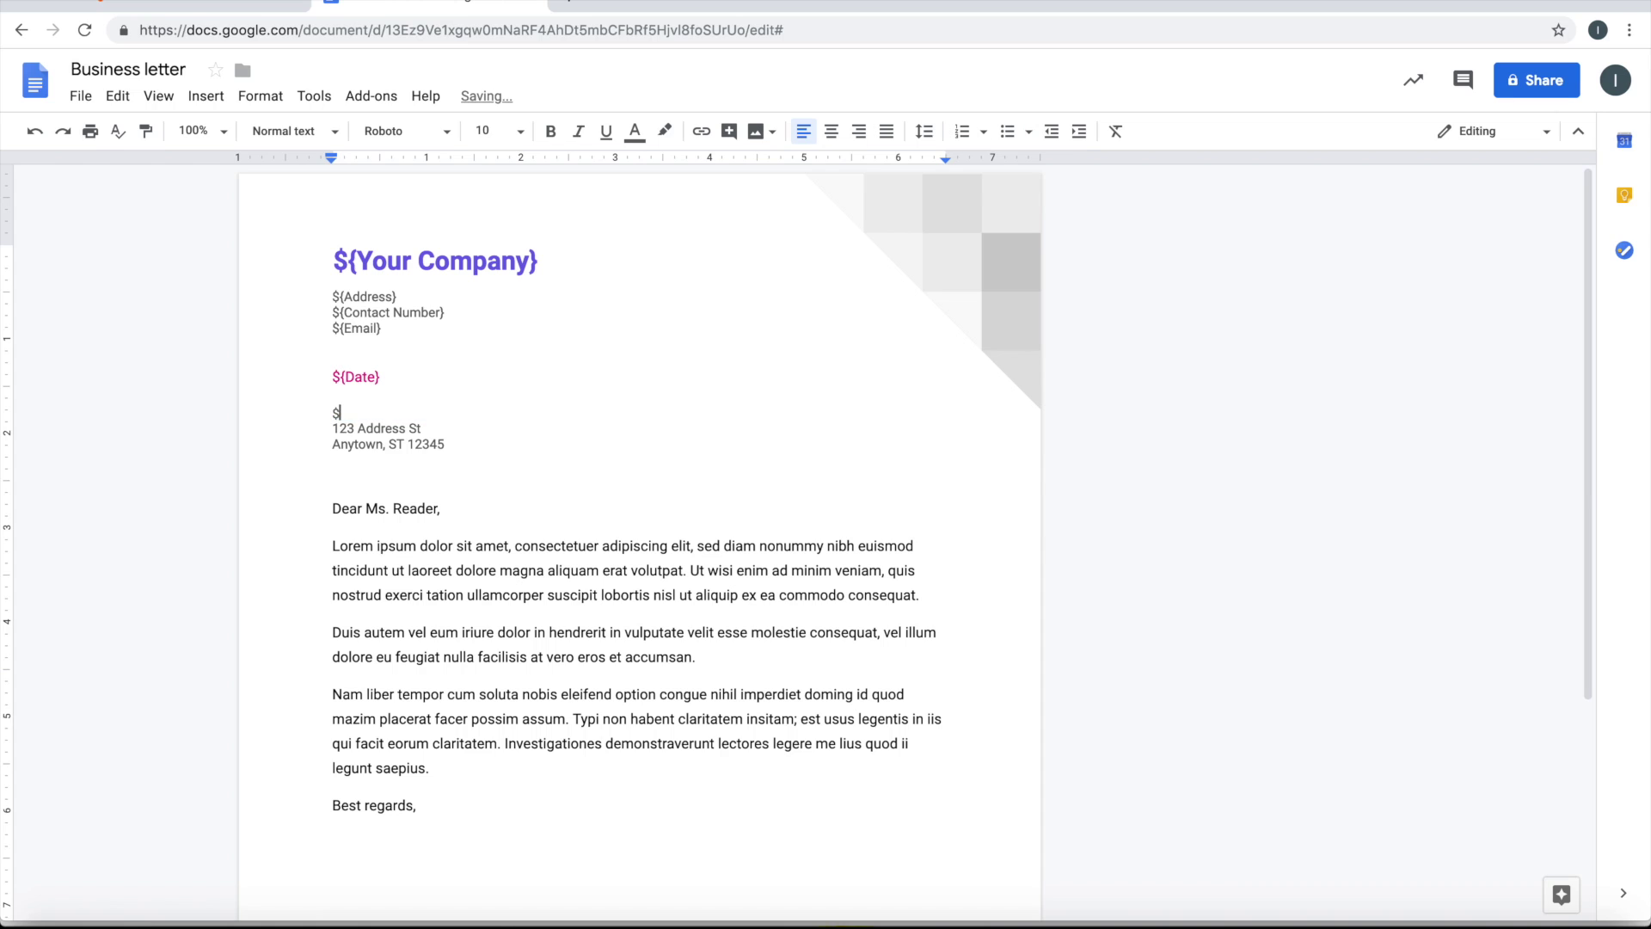
type("{Client Name}")
left_click_drag(332, 429, 446, 442)
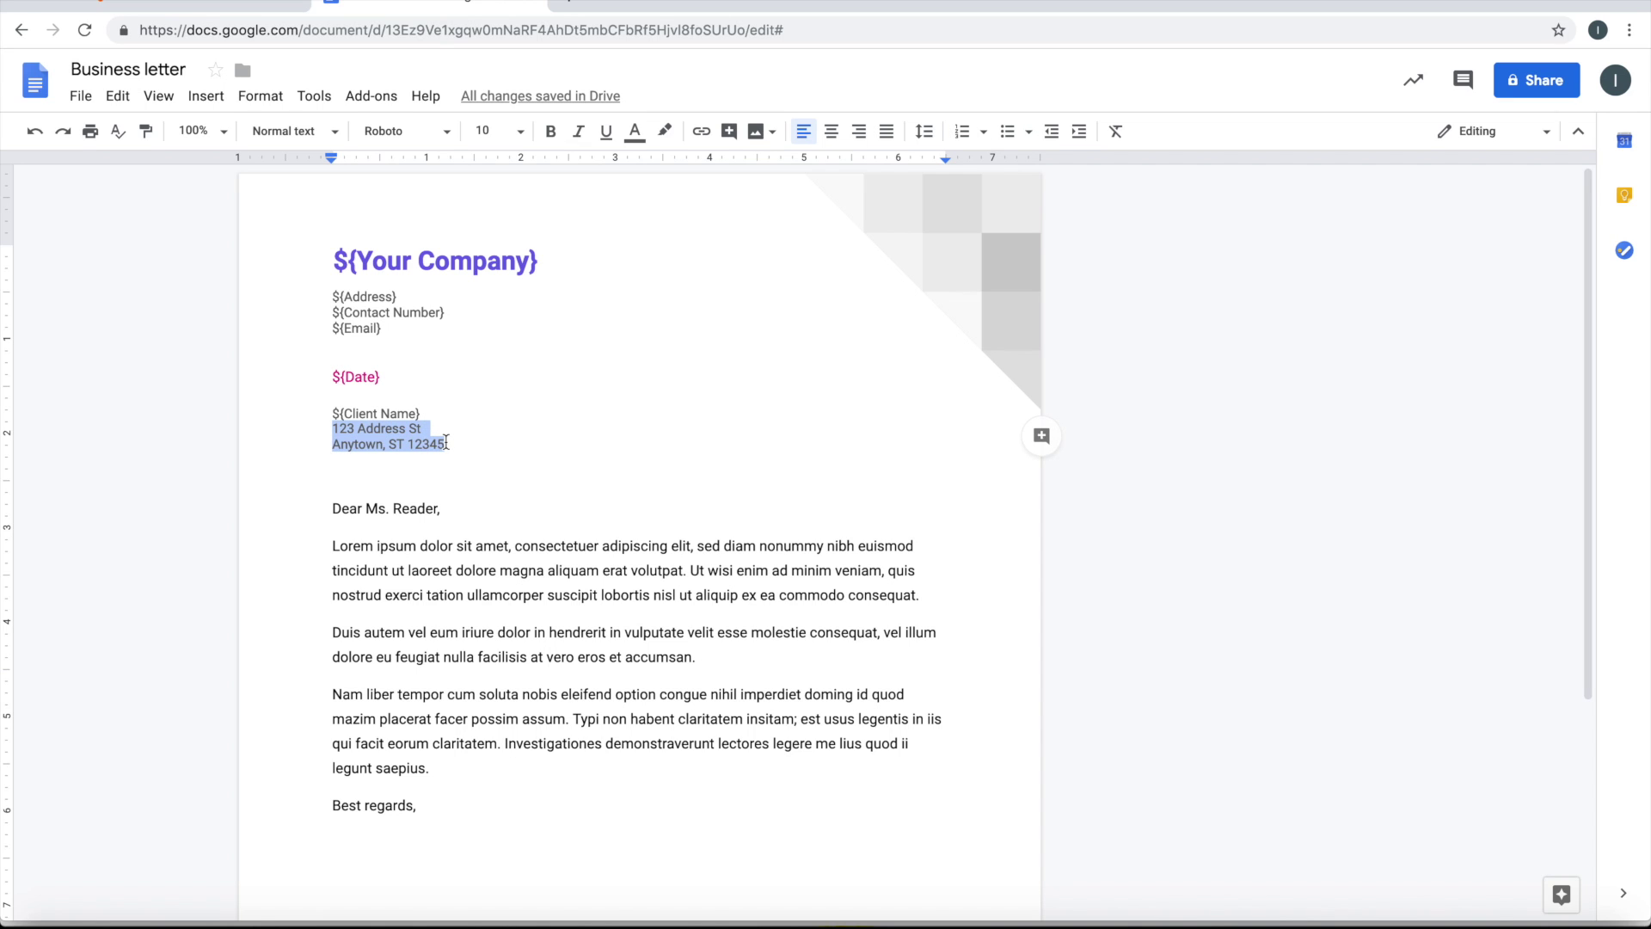
type("${Cl")
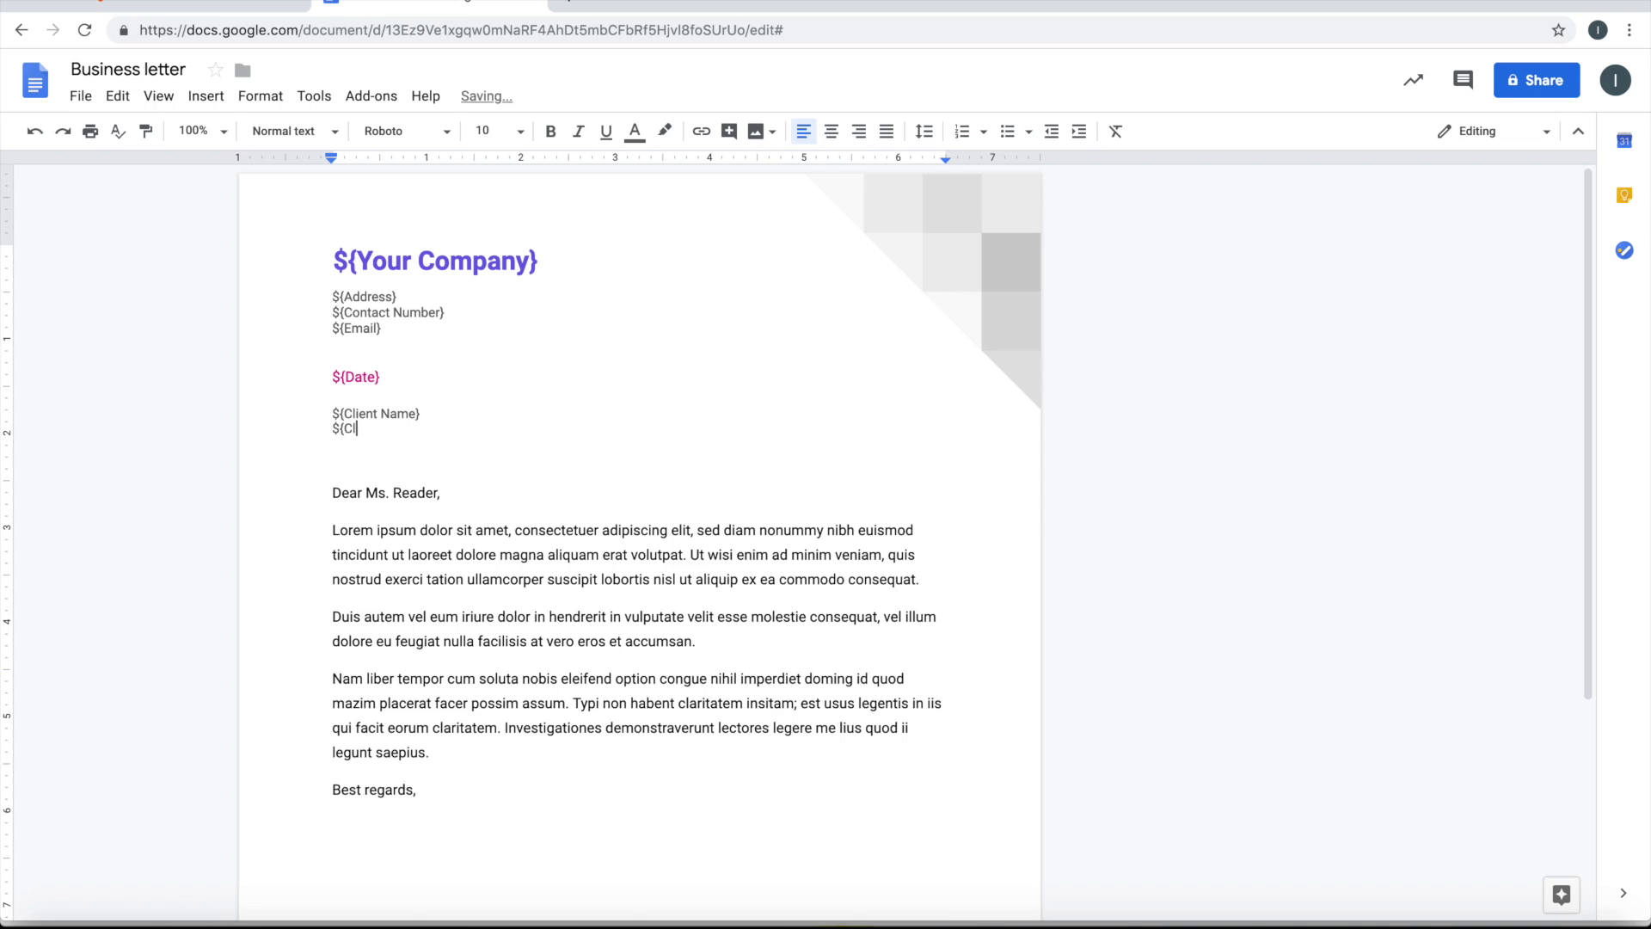
type("ient Address")
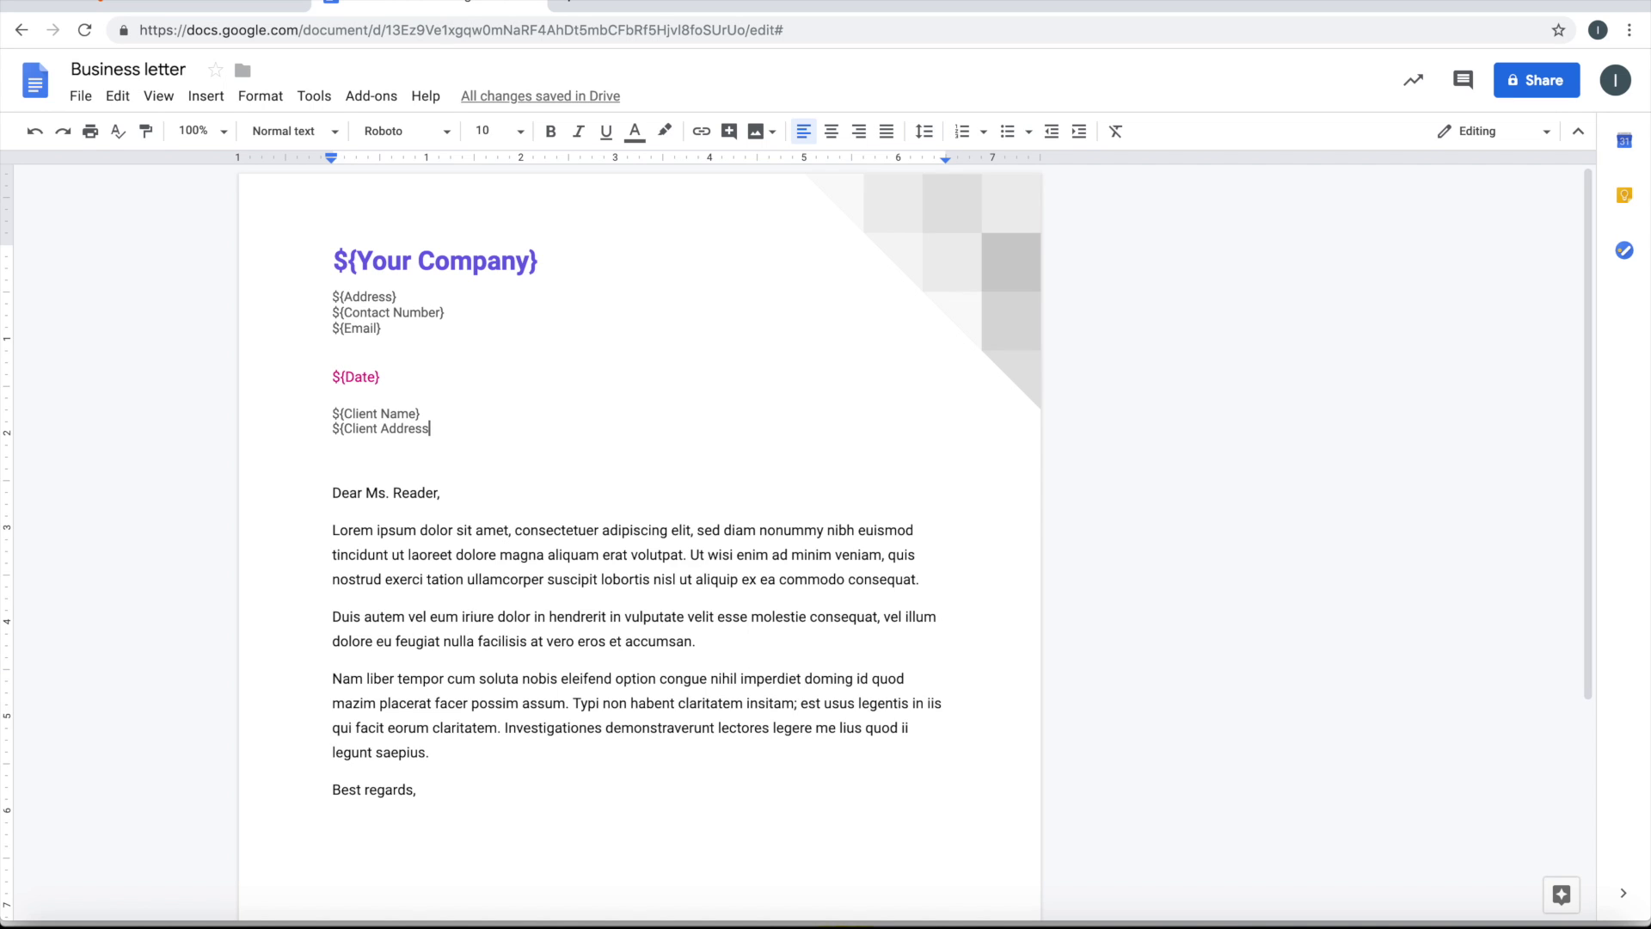
type("}")
Change the greeting to 'Dear ${Client Name}' with a blank line below it
left_click_drag(367, 493, 438, 501)
key("BackSpace")
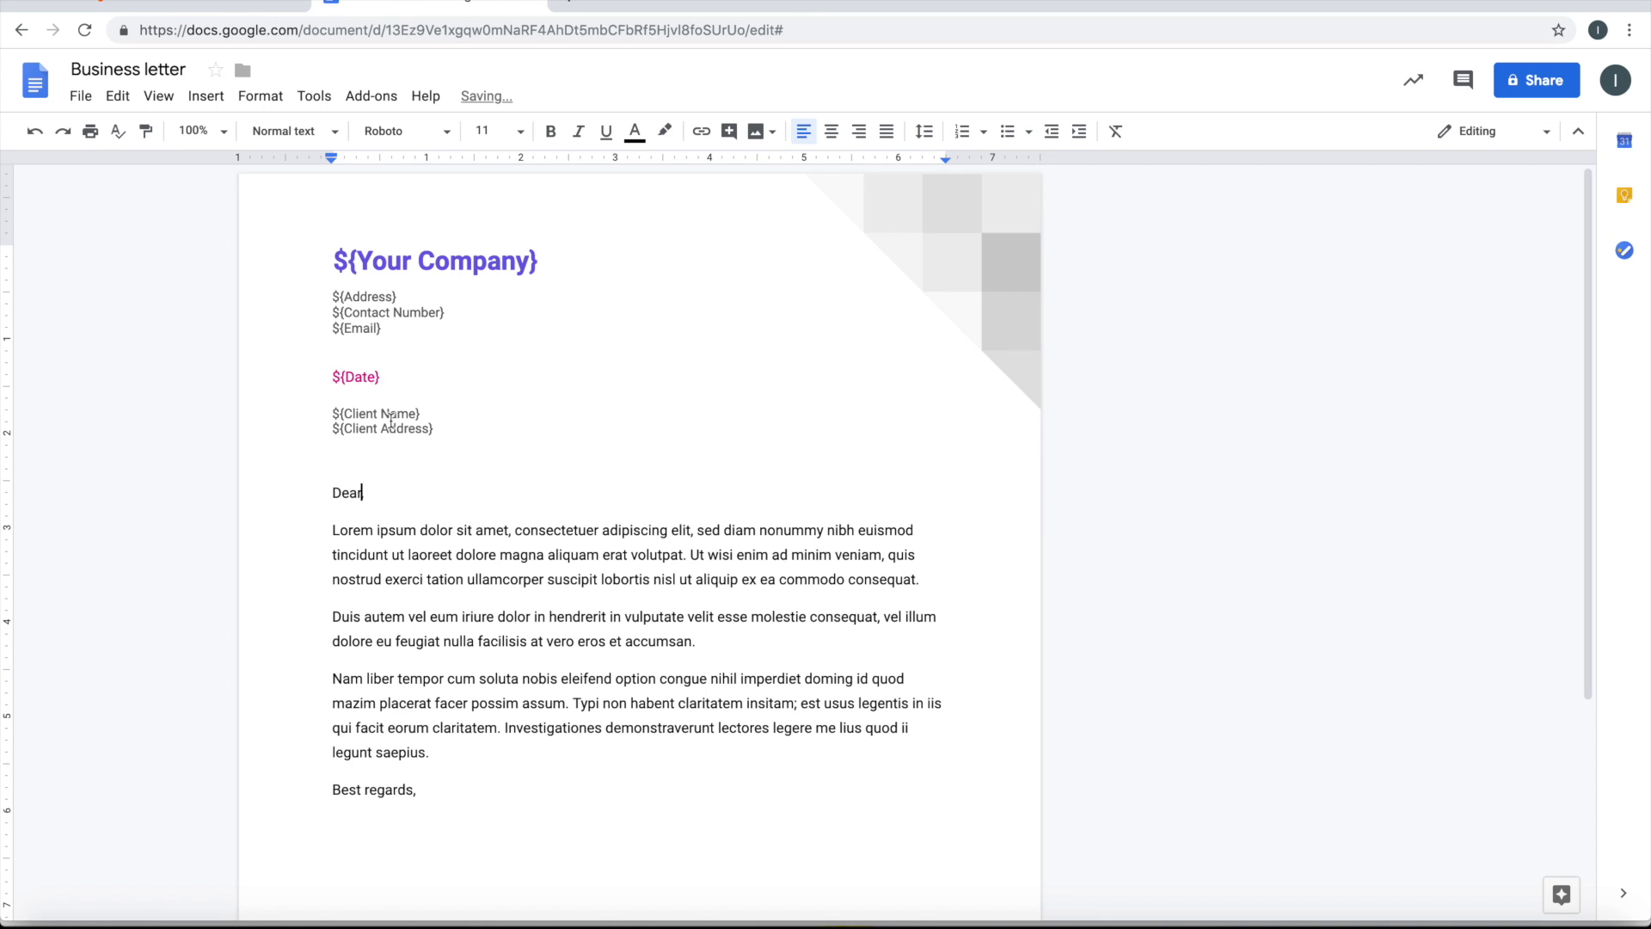
left_click_drag(331, 413, 426, 413)
key("ctrl+c")
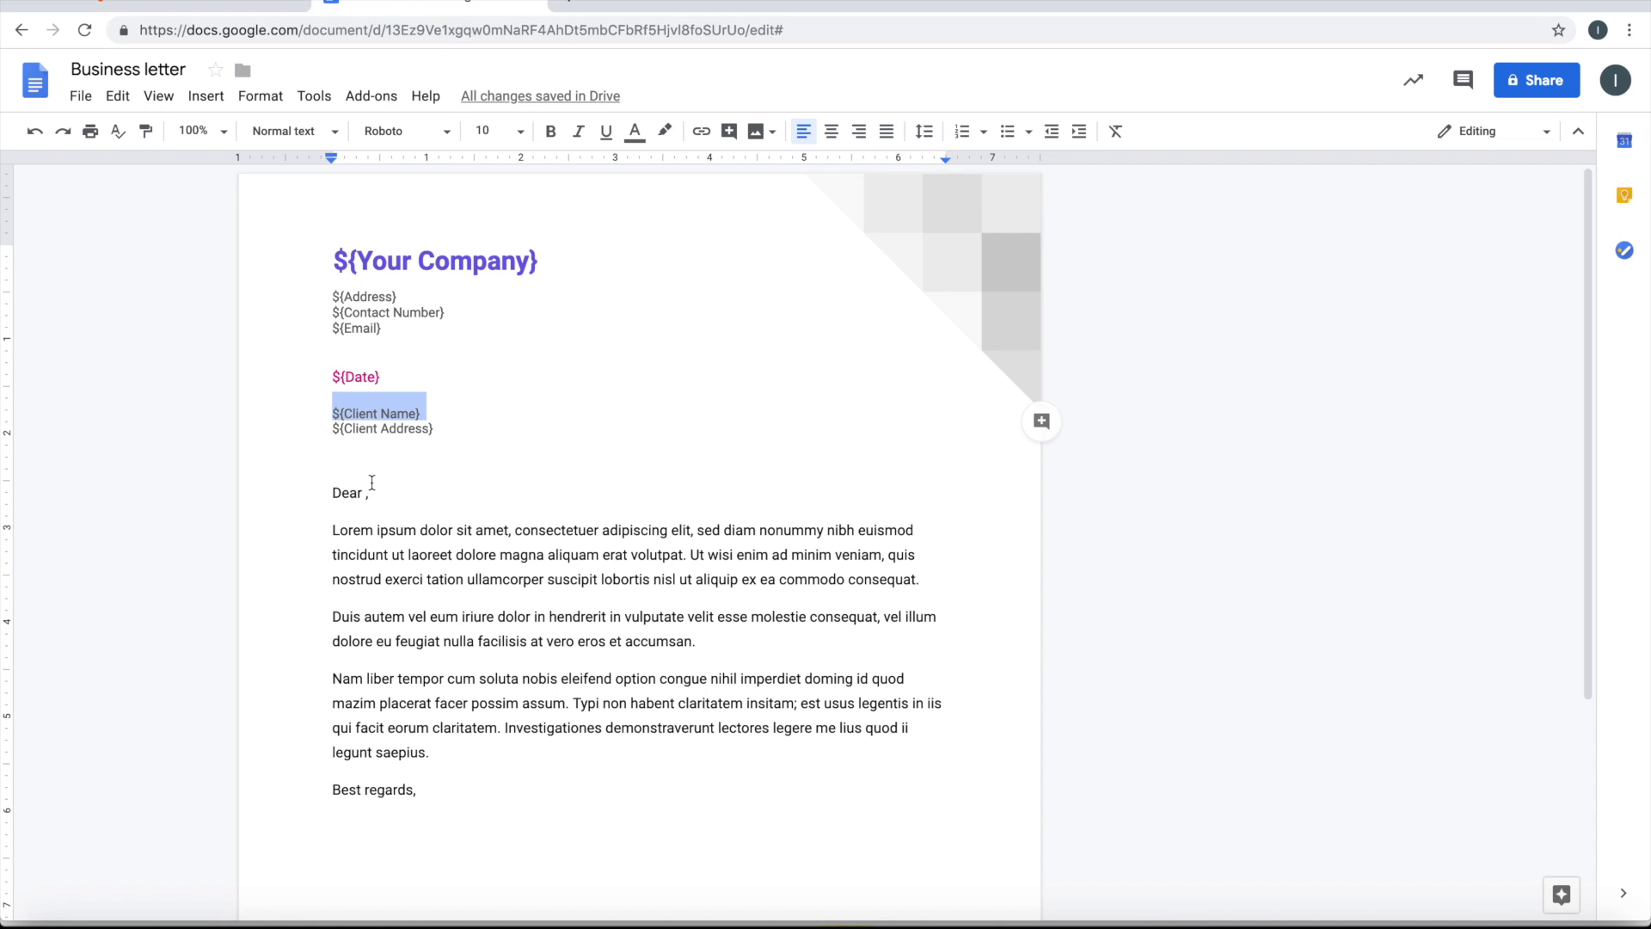
left_click(367, 492)
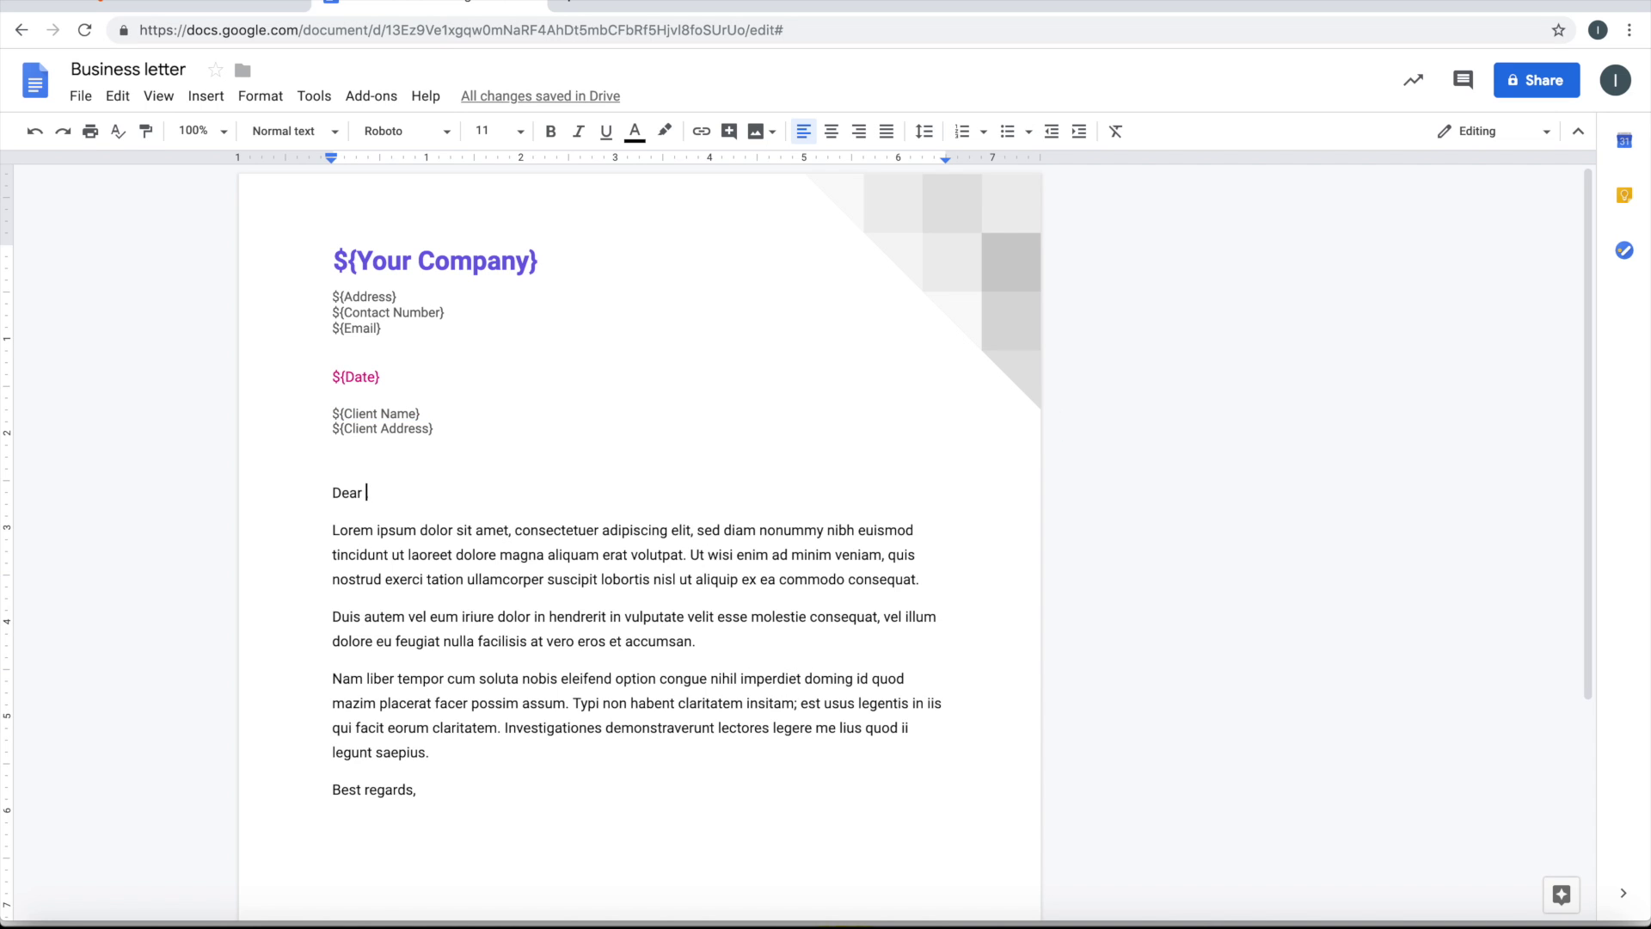
key("ctrl+v")
key("BackSpace")
key("BackSpace")
key("BackSpace")
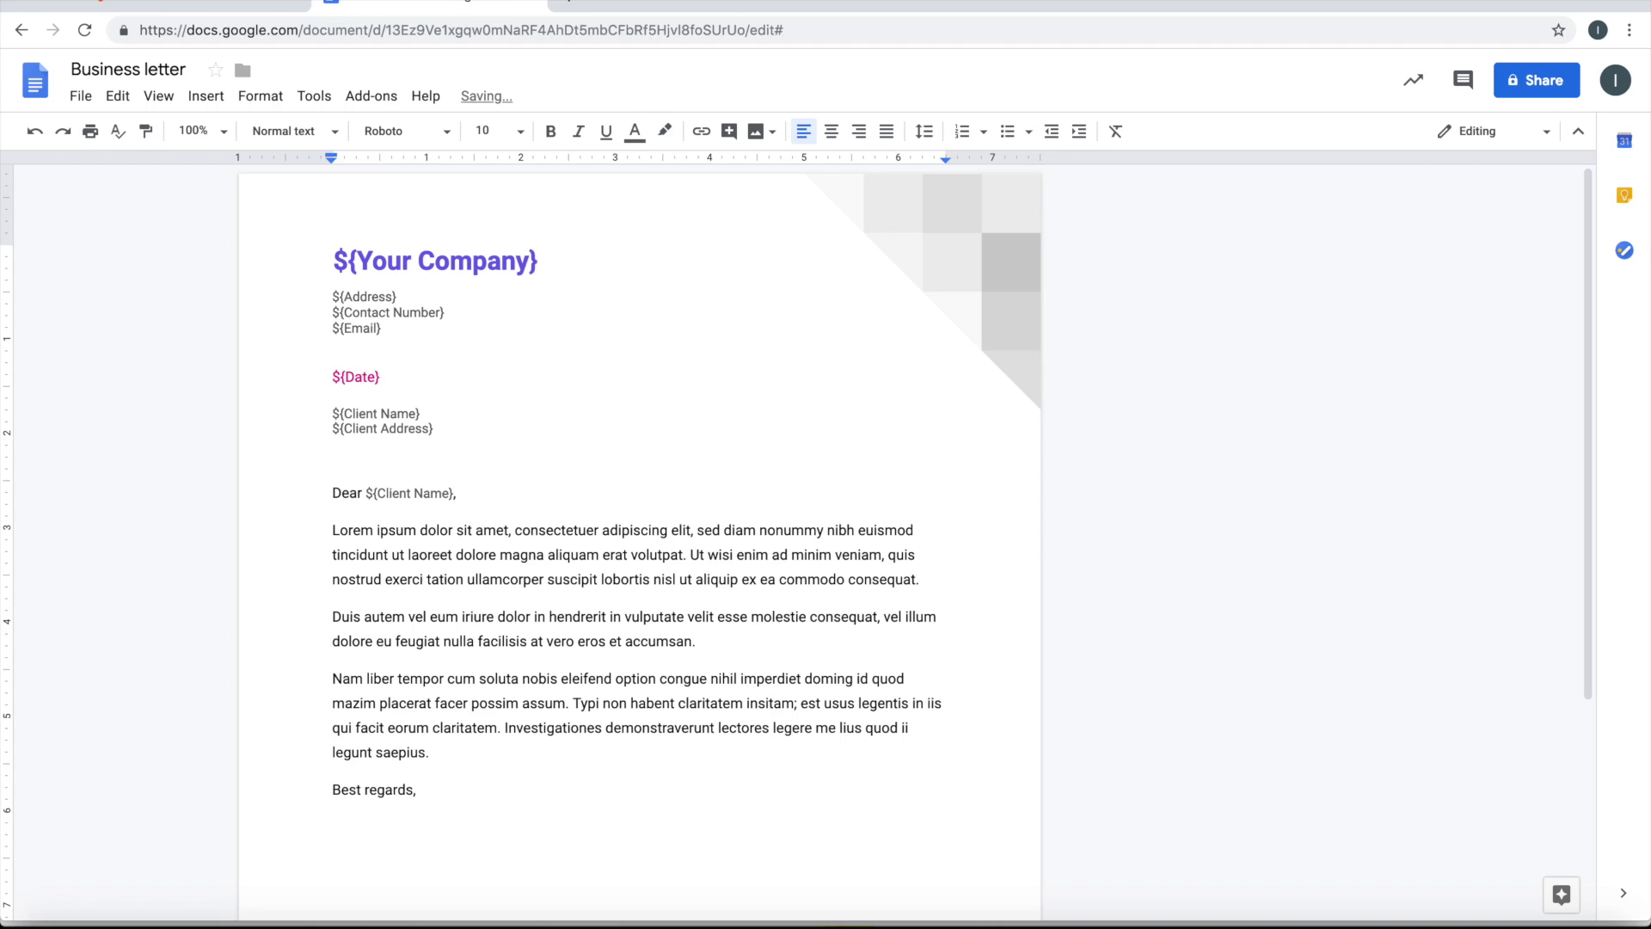
key("Return")
key("Return")
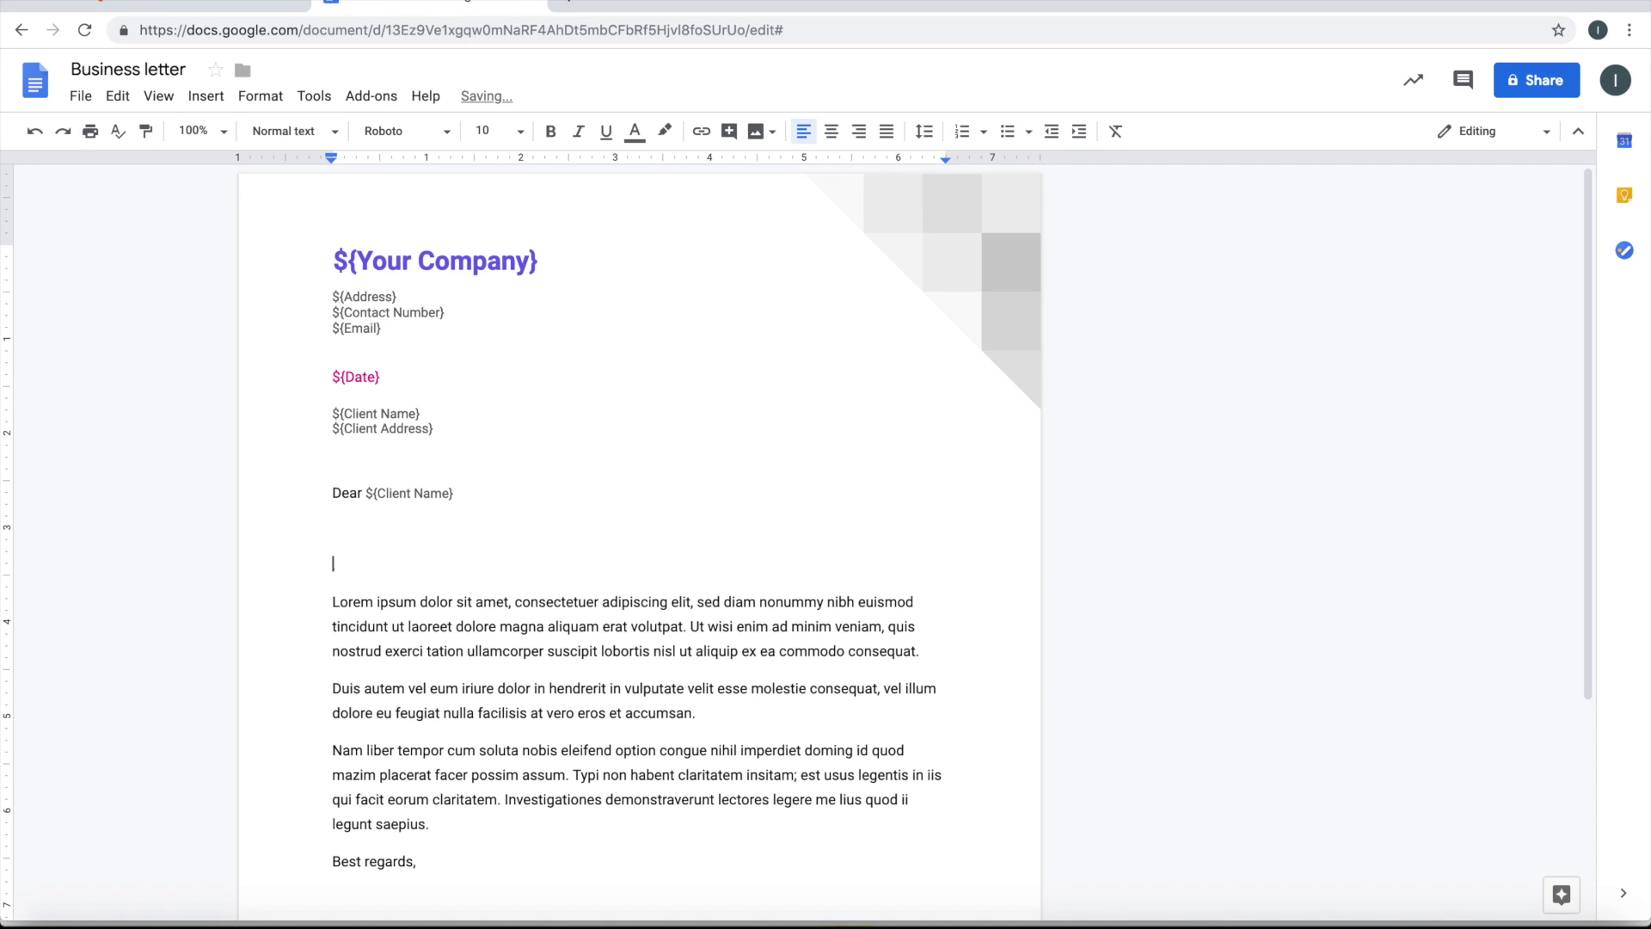
Extend the Thanks paragraph with the ${Project Name} meeting and the ${Project Start Date} project start, then copy its formatting
type(",")
type("Thanks for ")
type("the")
type(" excellen")
type("t meet")
type("ing on the ")
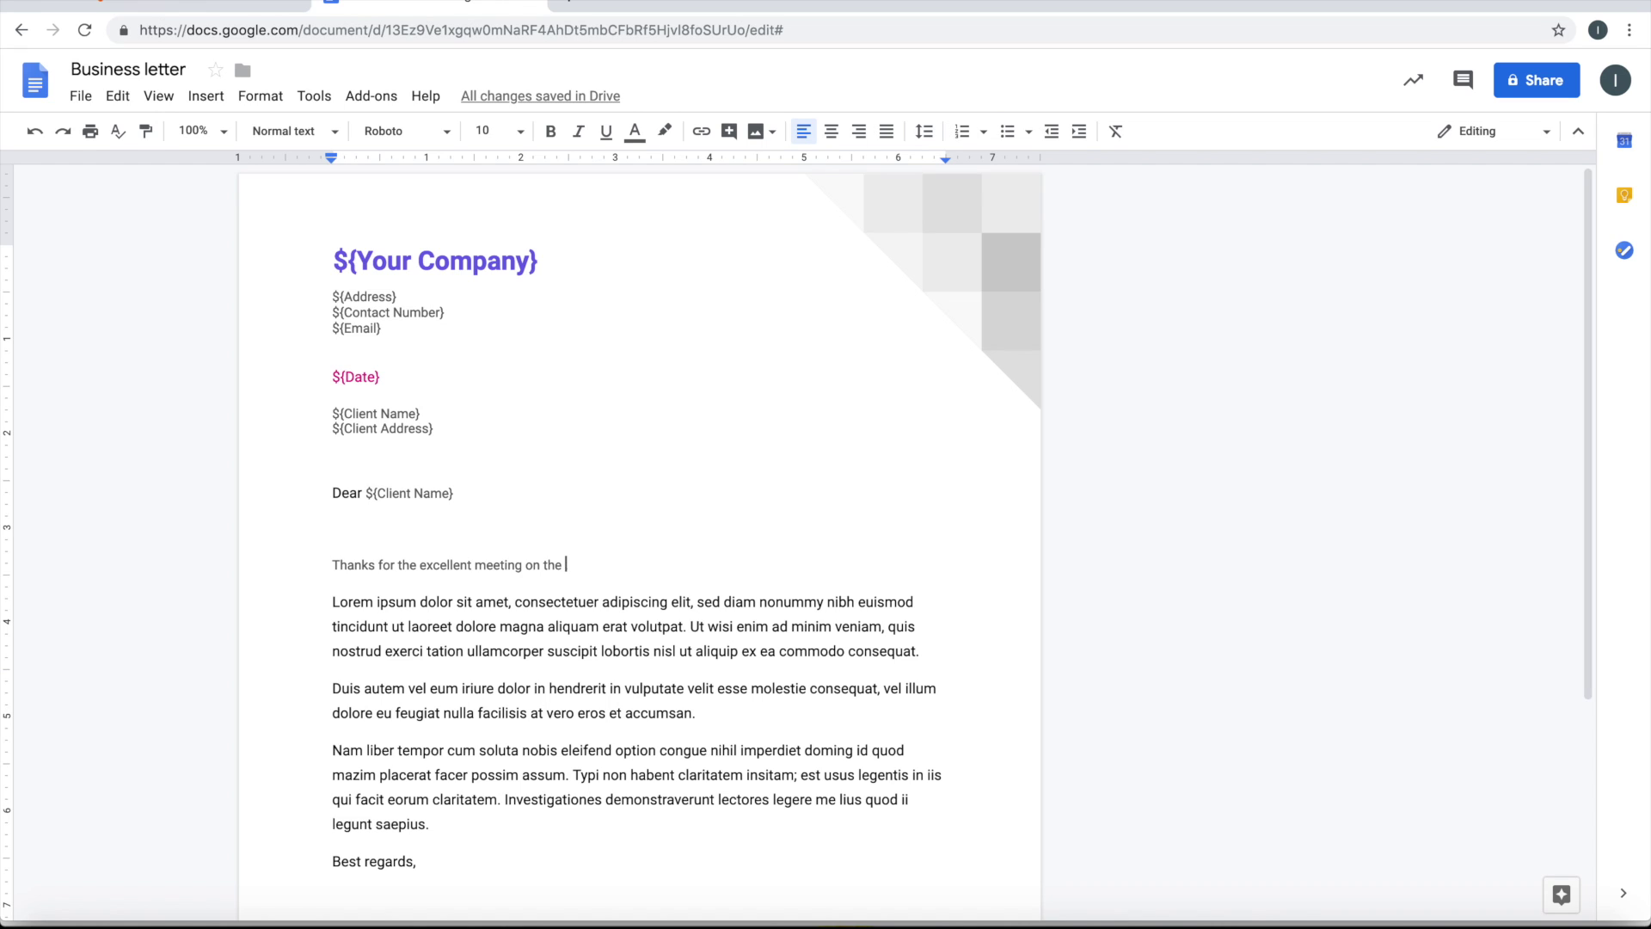
type("${P")
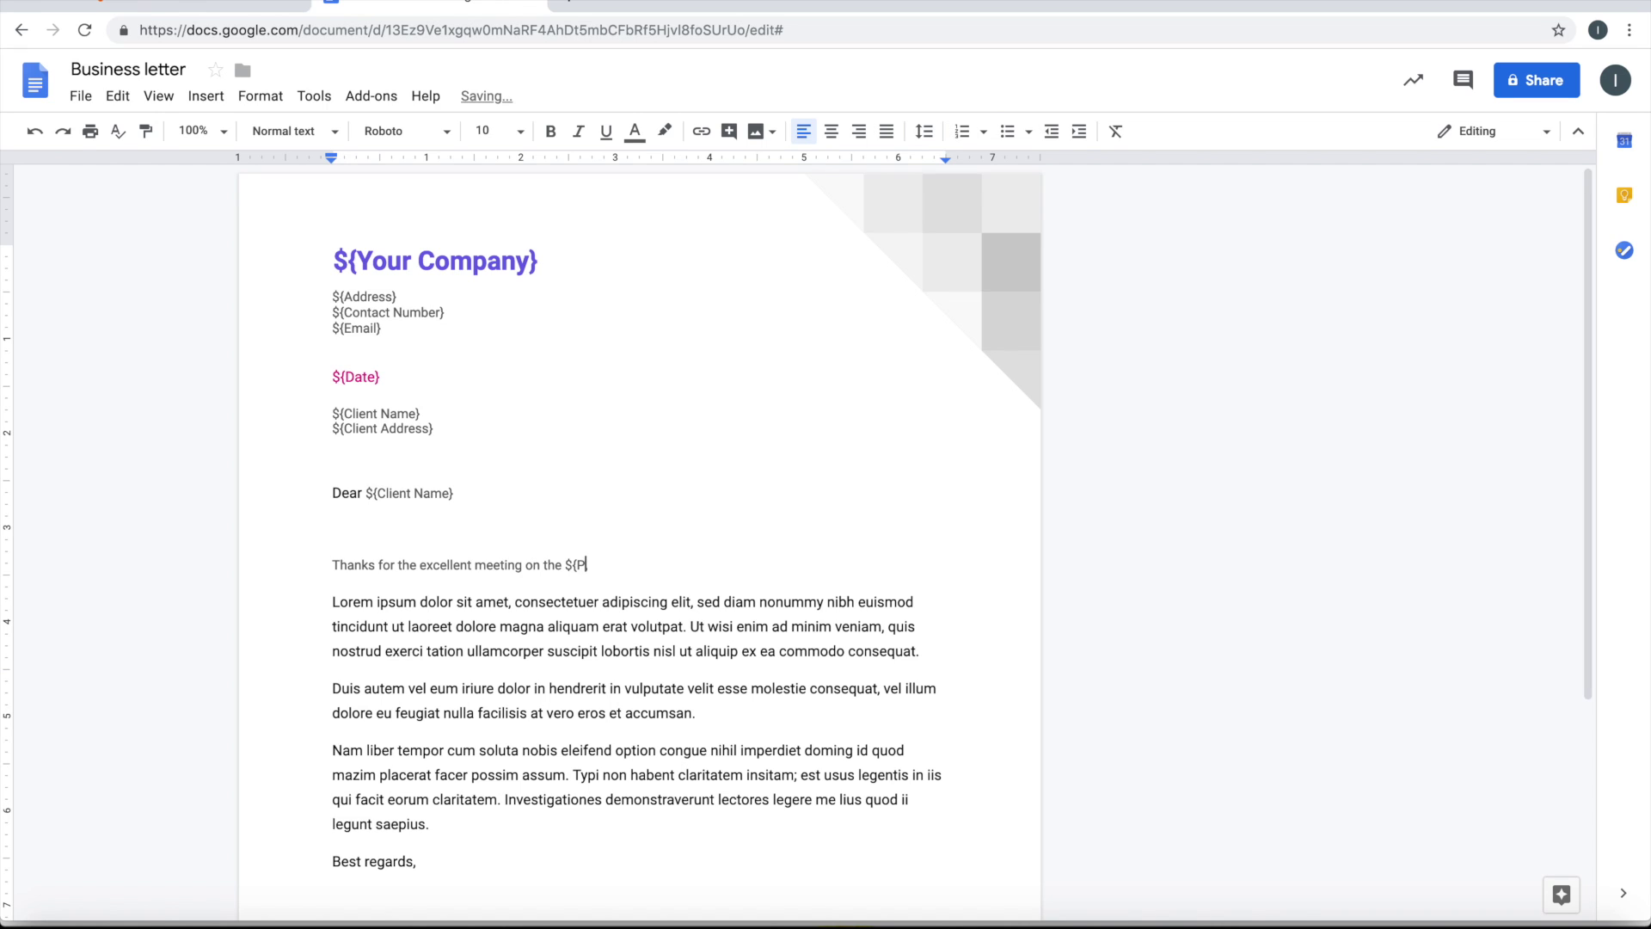
type("roject Name},")
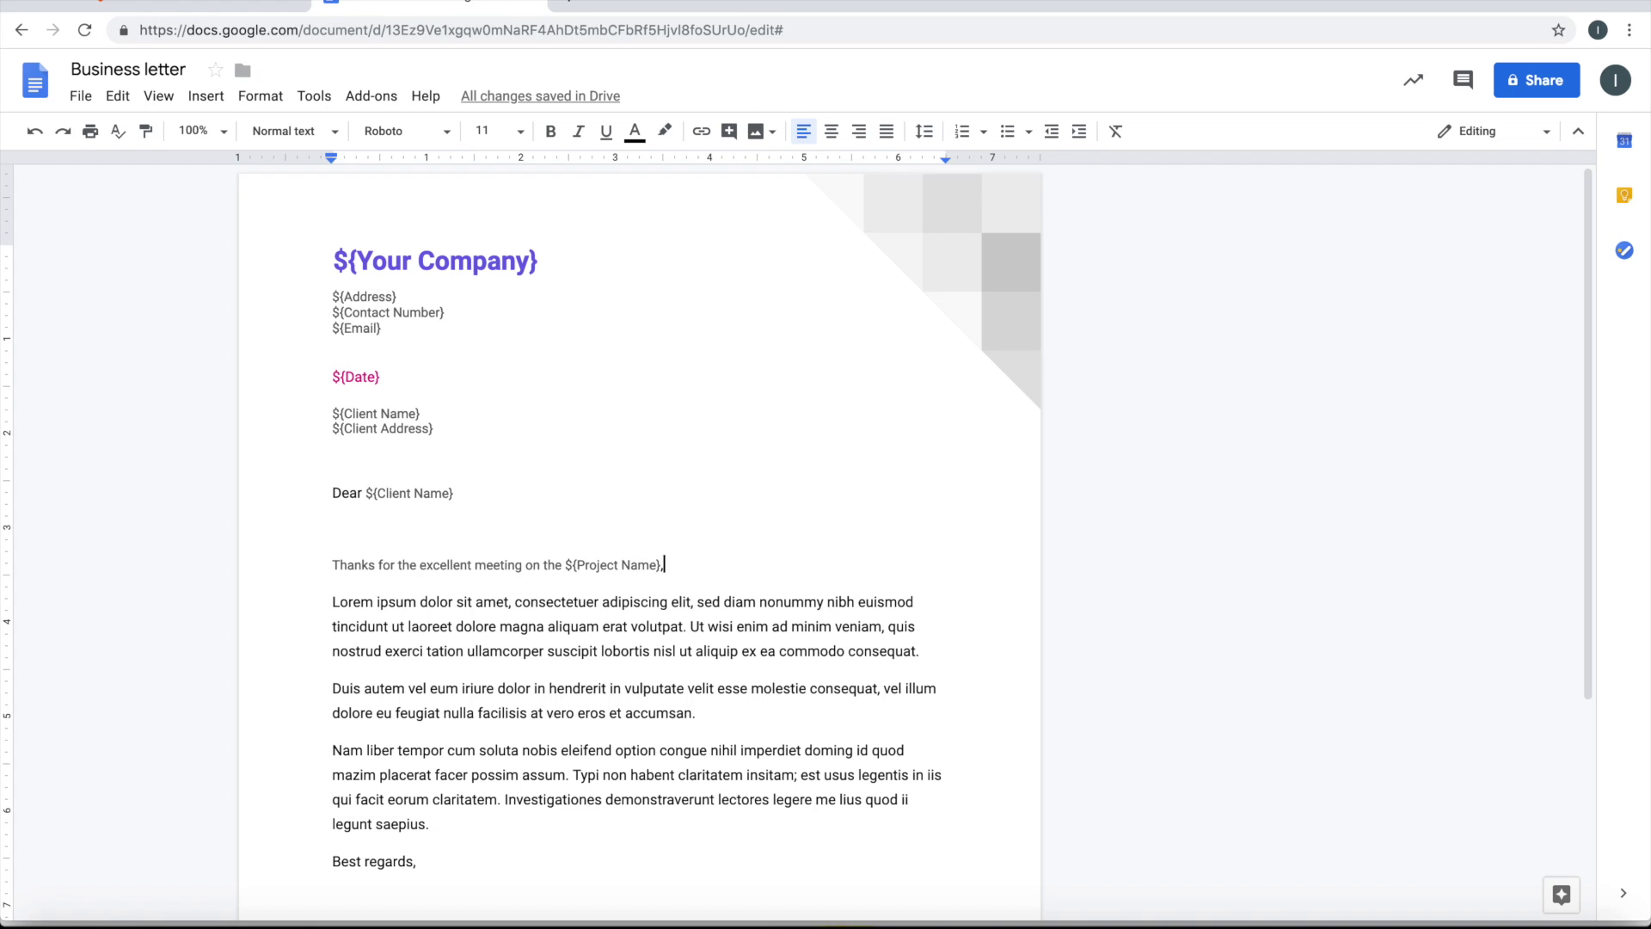
key("ctrl+shift+period")
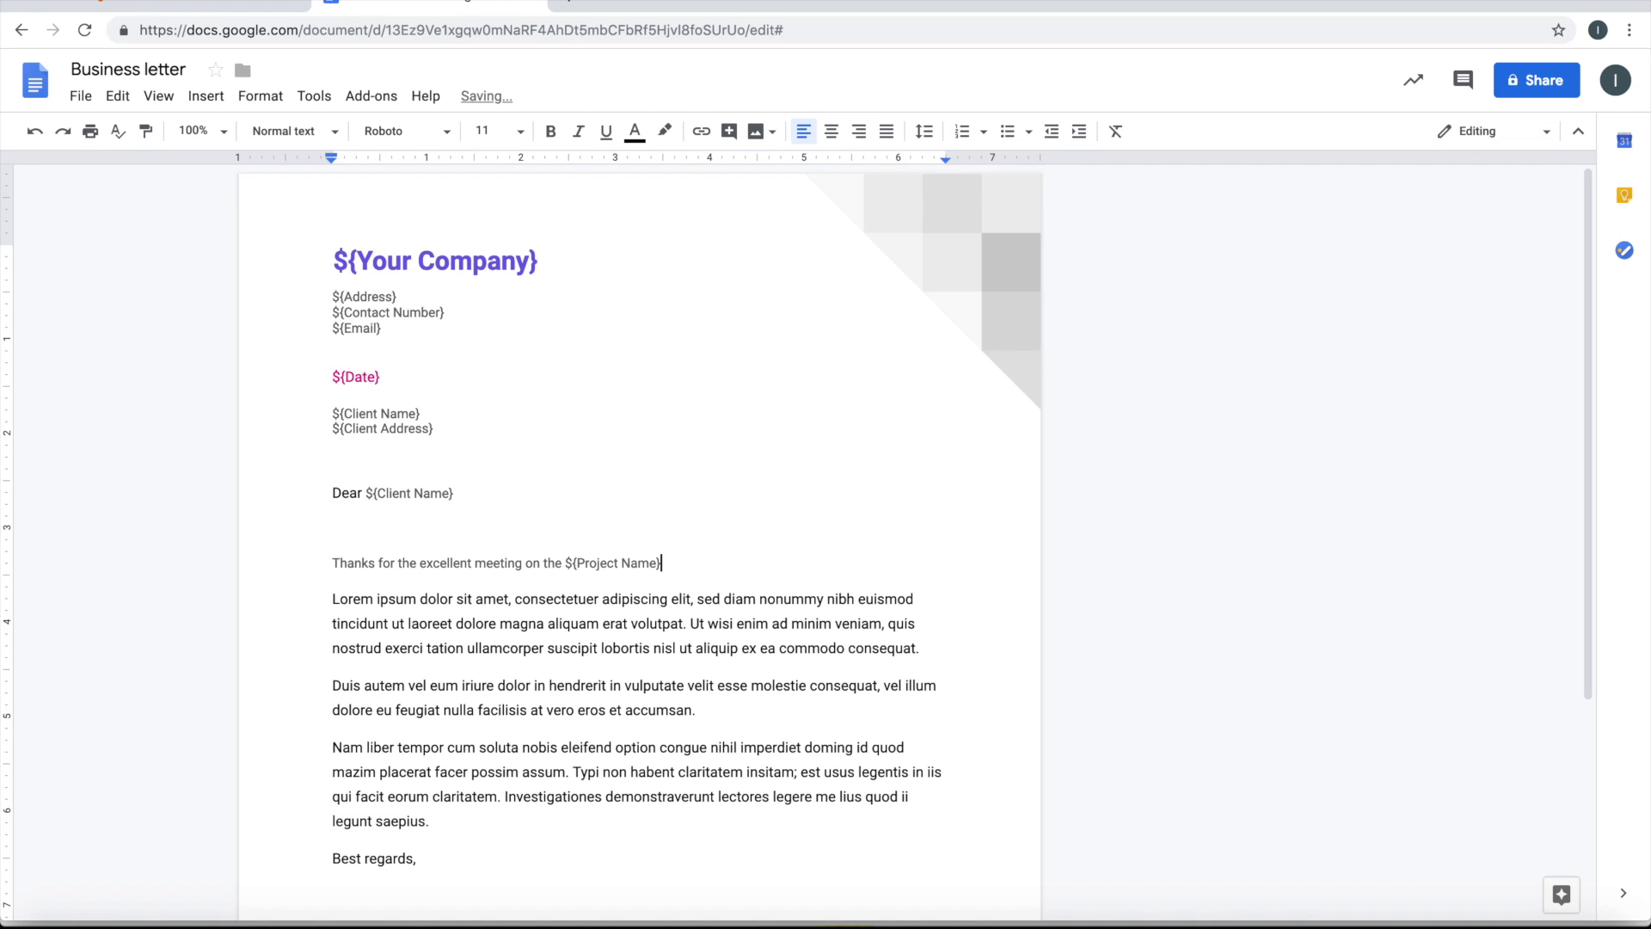
type(". We are ")
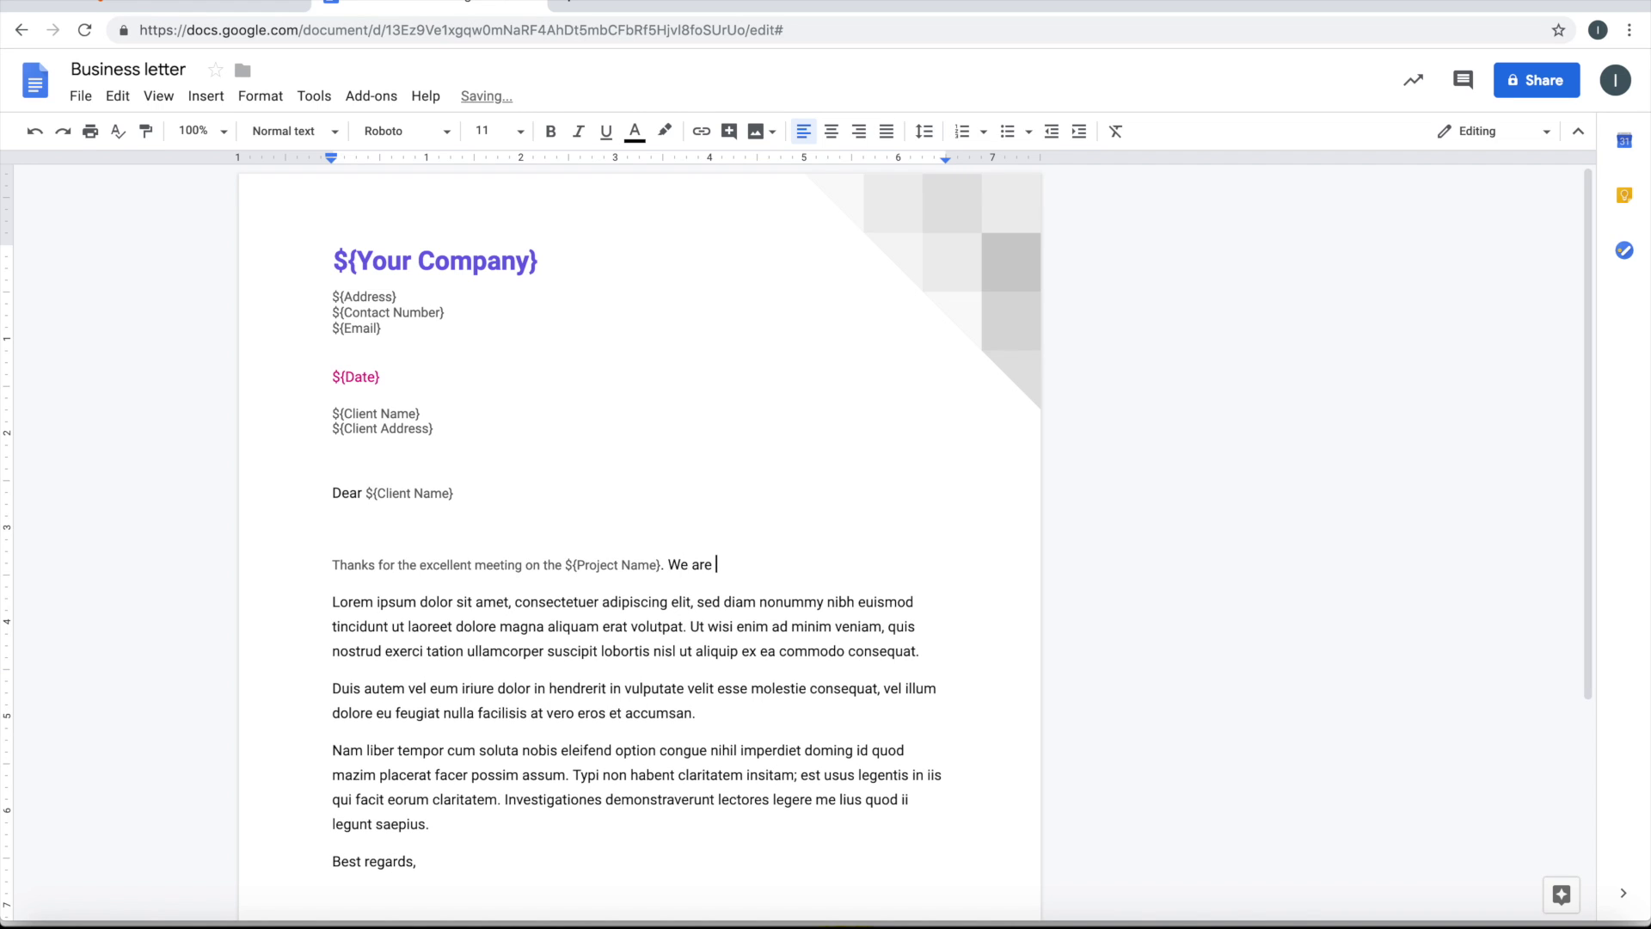
type("happy to announce that ")
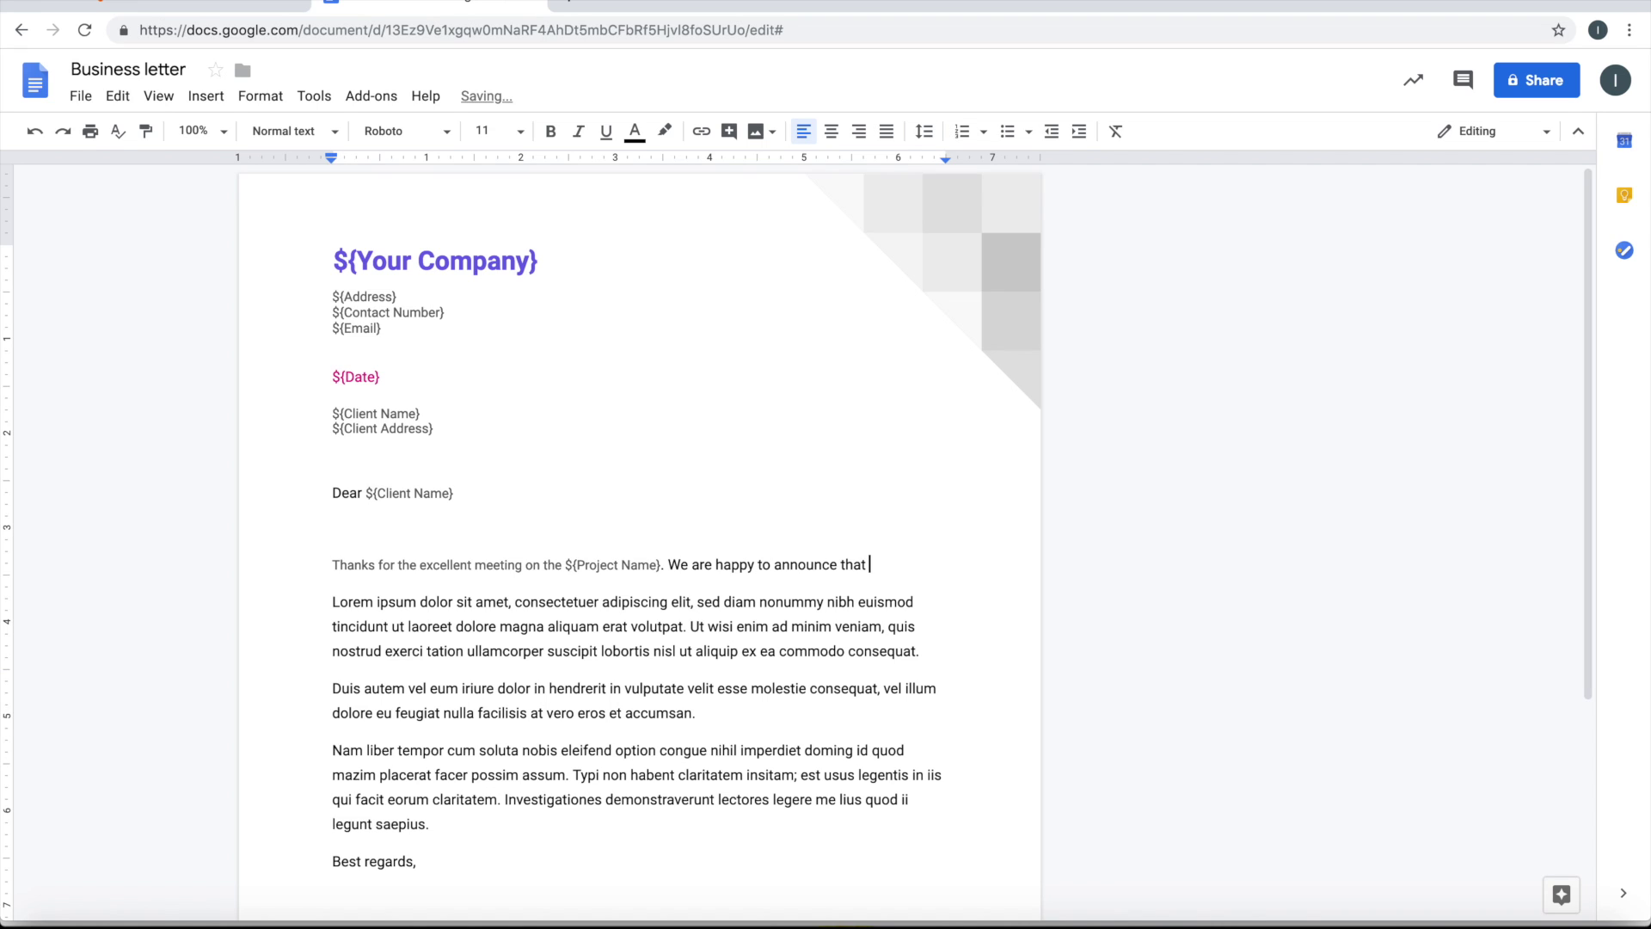
type("we will be starting the poro")
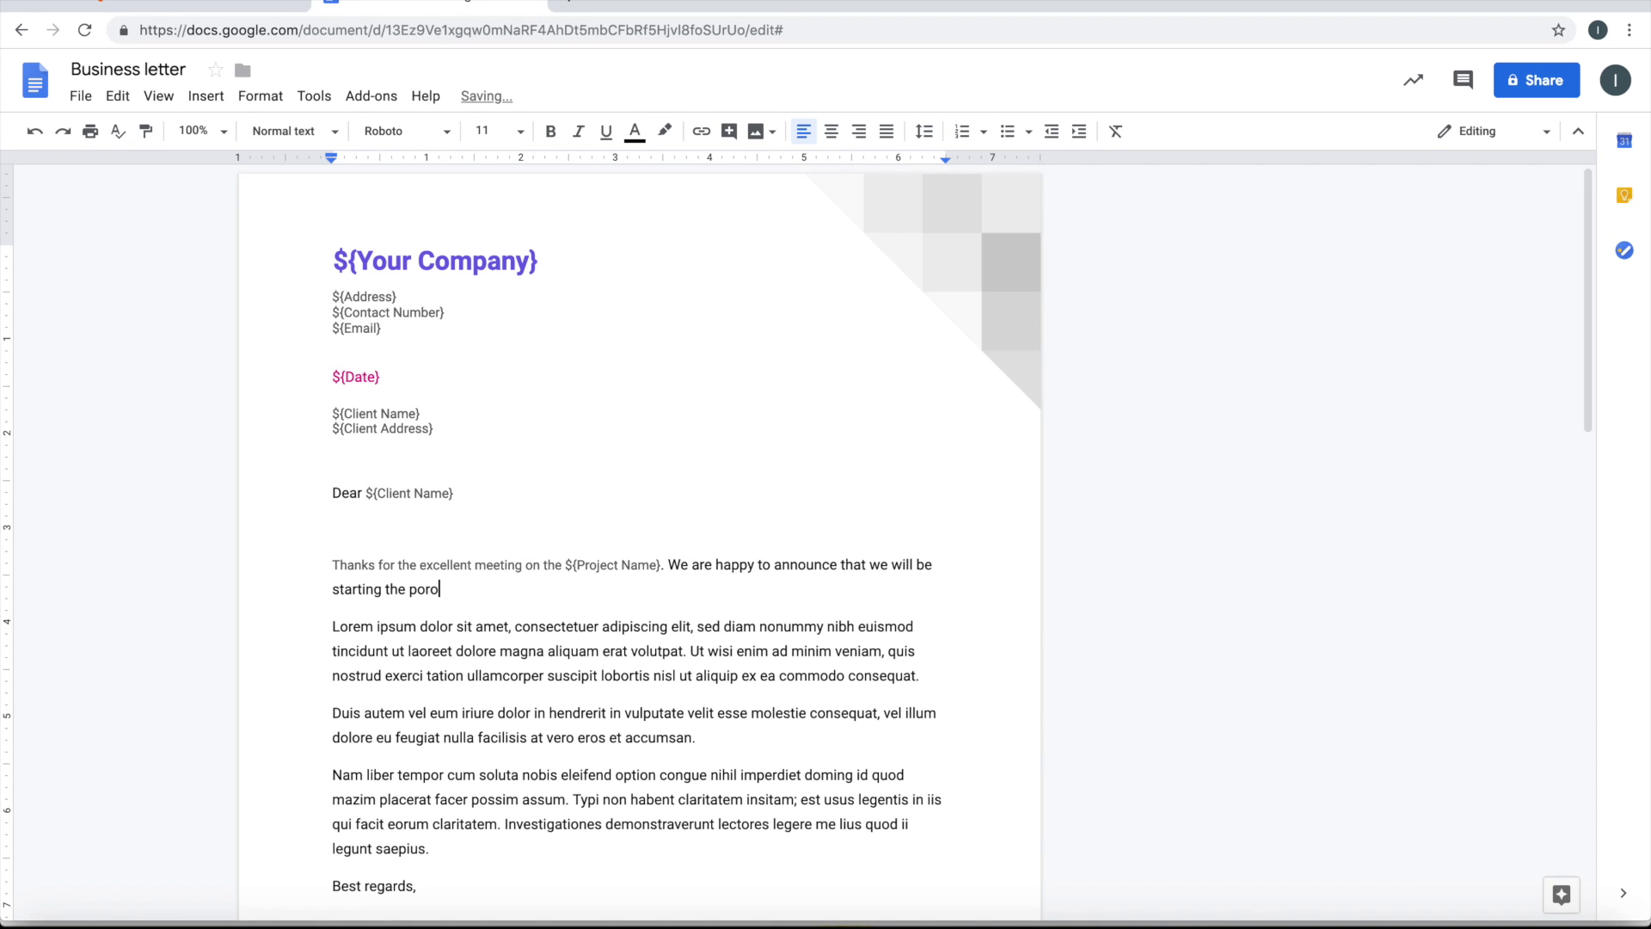
key("BackSpace")
key("BackSpace")
key("BackSpace")
type("roject on ${Project Start Date")
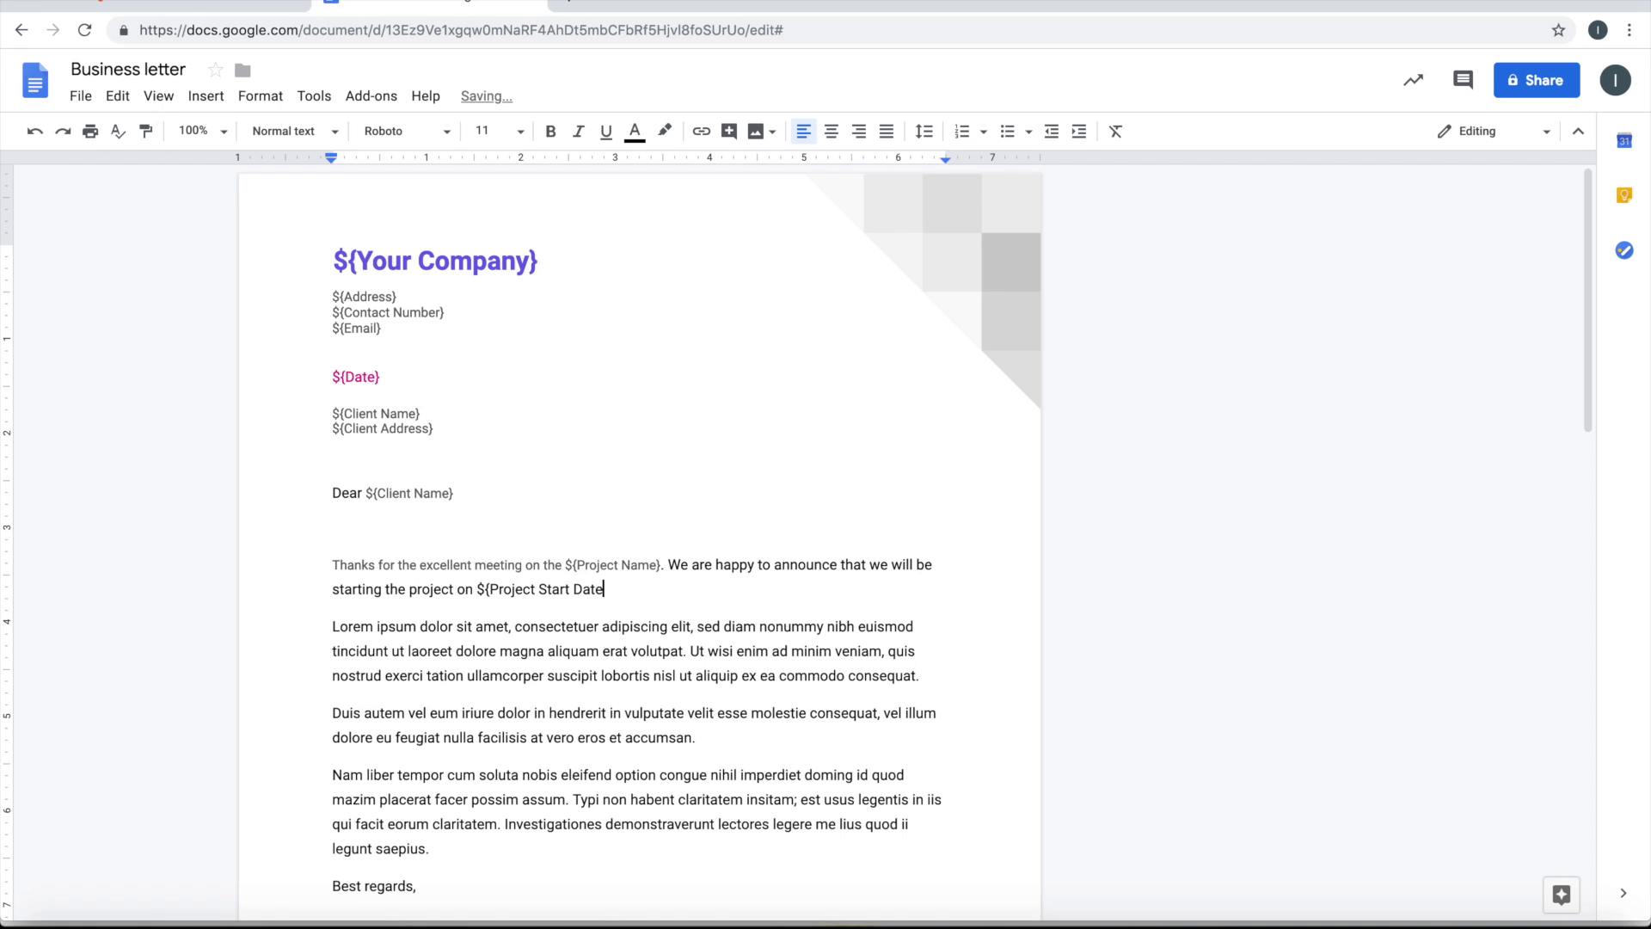
type("}")
left_click(512, 594)
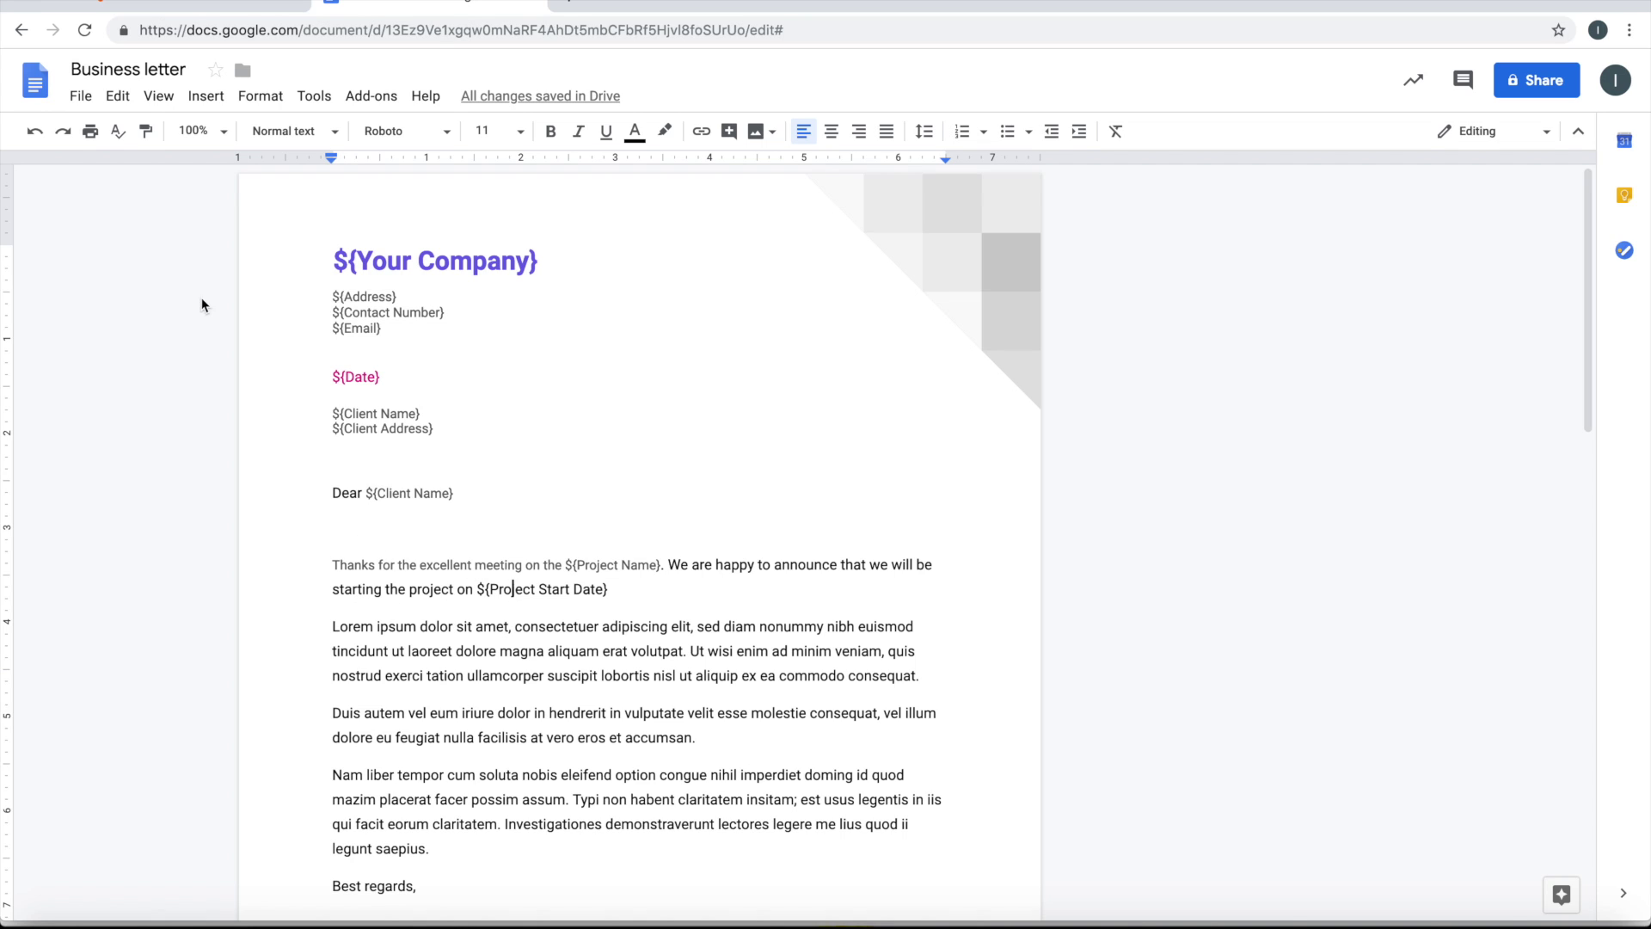
left_click(146, 131)
Paint the new sentence's formatting across the whole Thanks paragraph
mouse_move(627, 594)
left_mouse_down()
mouse_move(483, 560)
mouse_move(323, 572)
left_mouse_up()
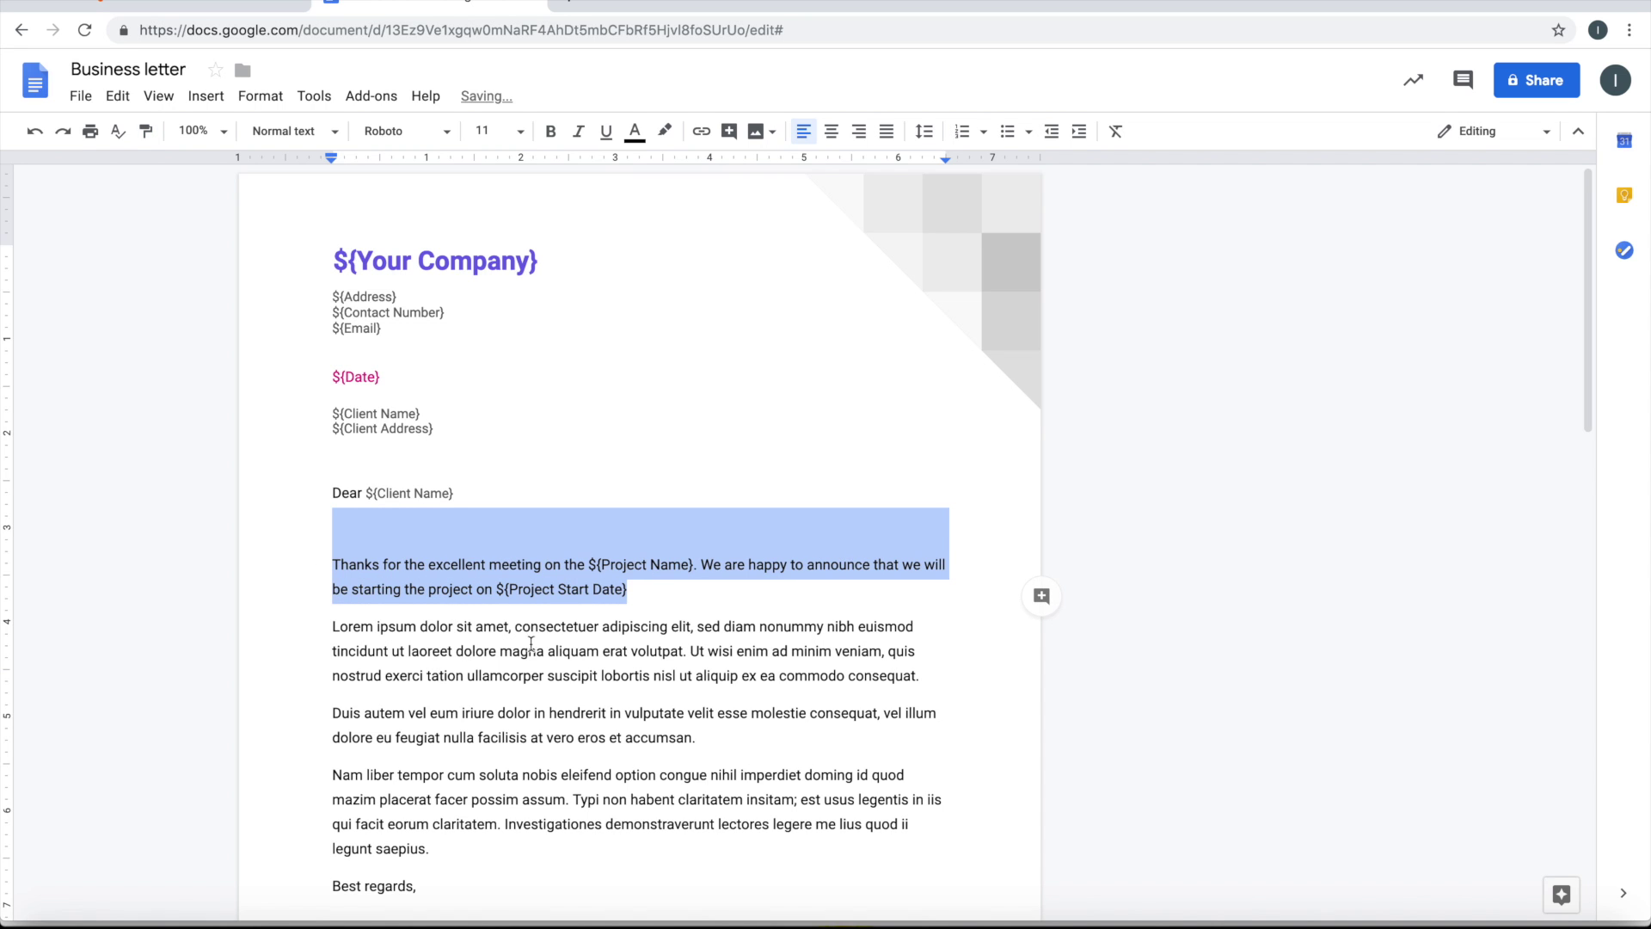
scroll(556, 642, "down", 2)
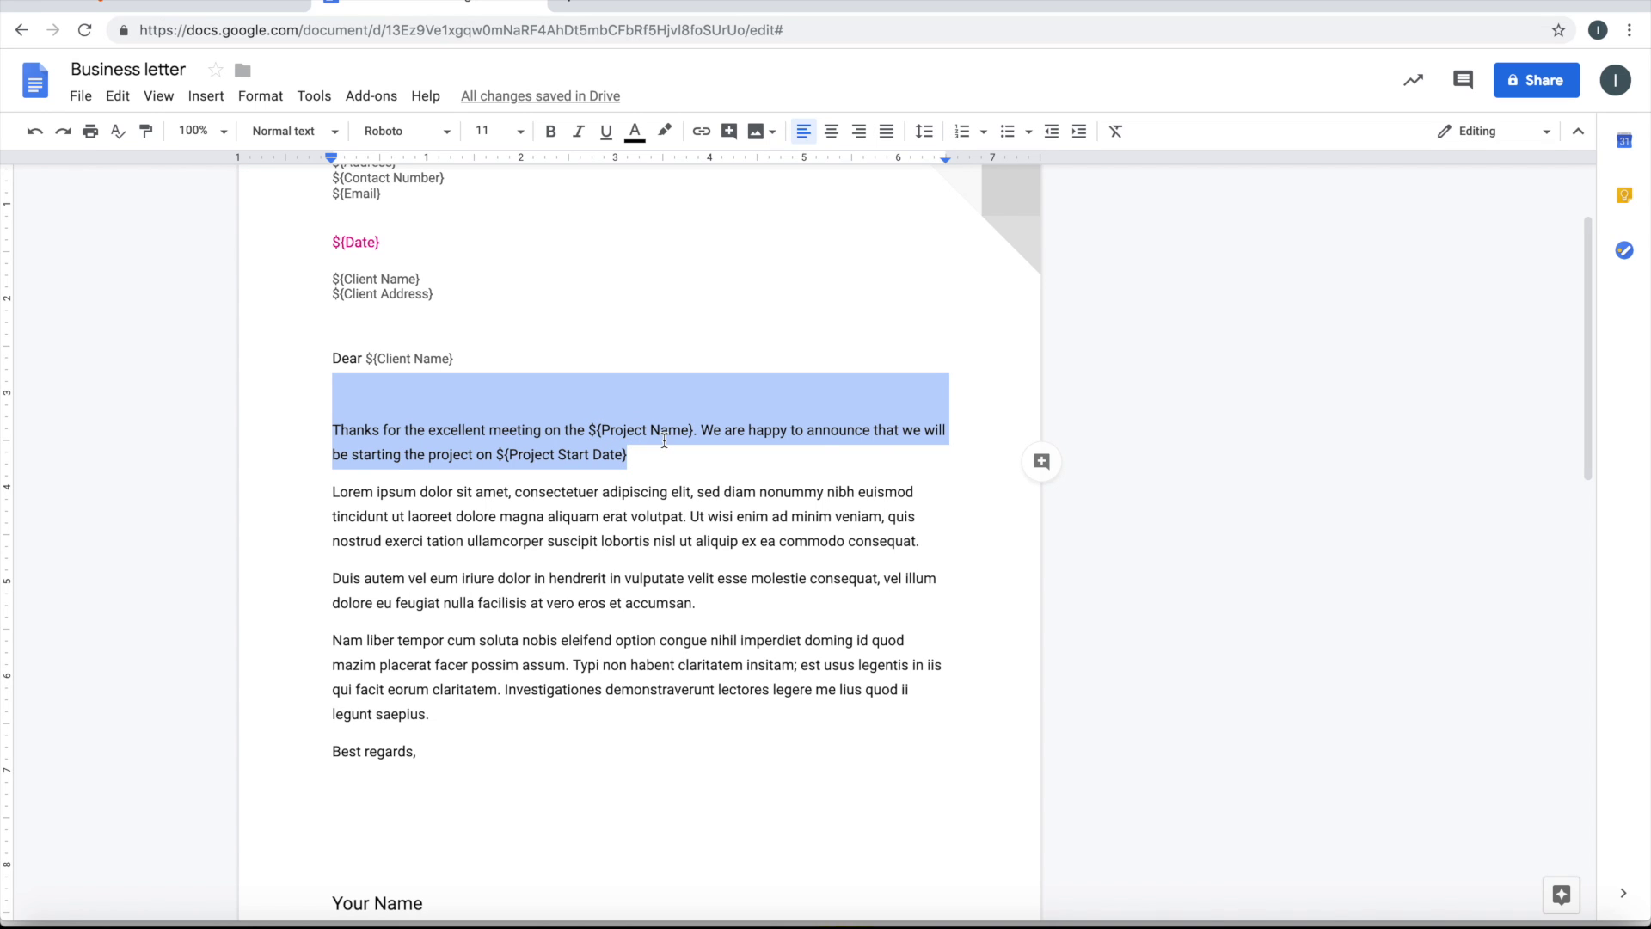
left_click(627, 433)
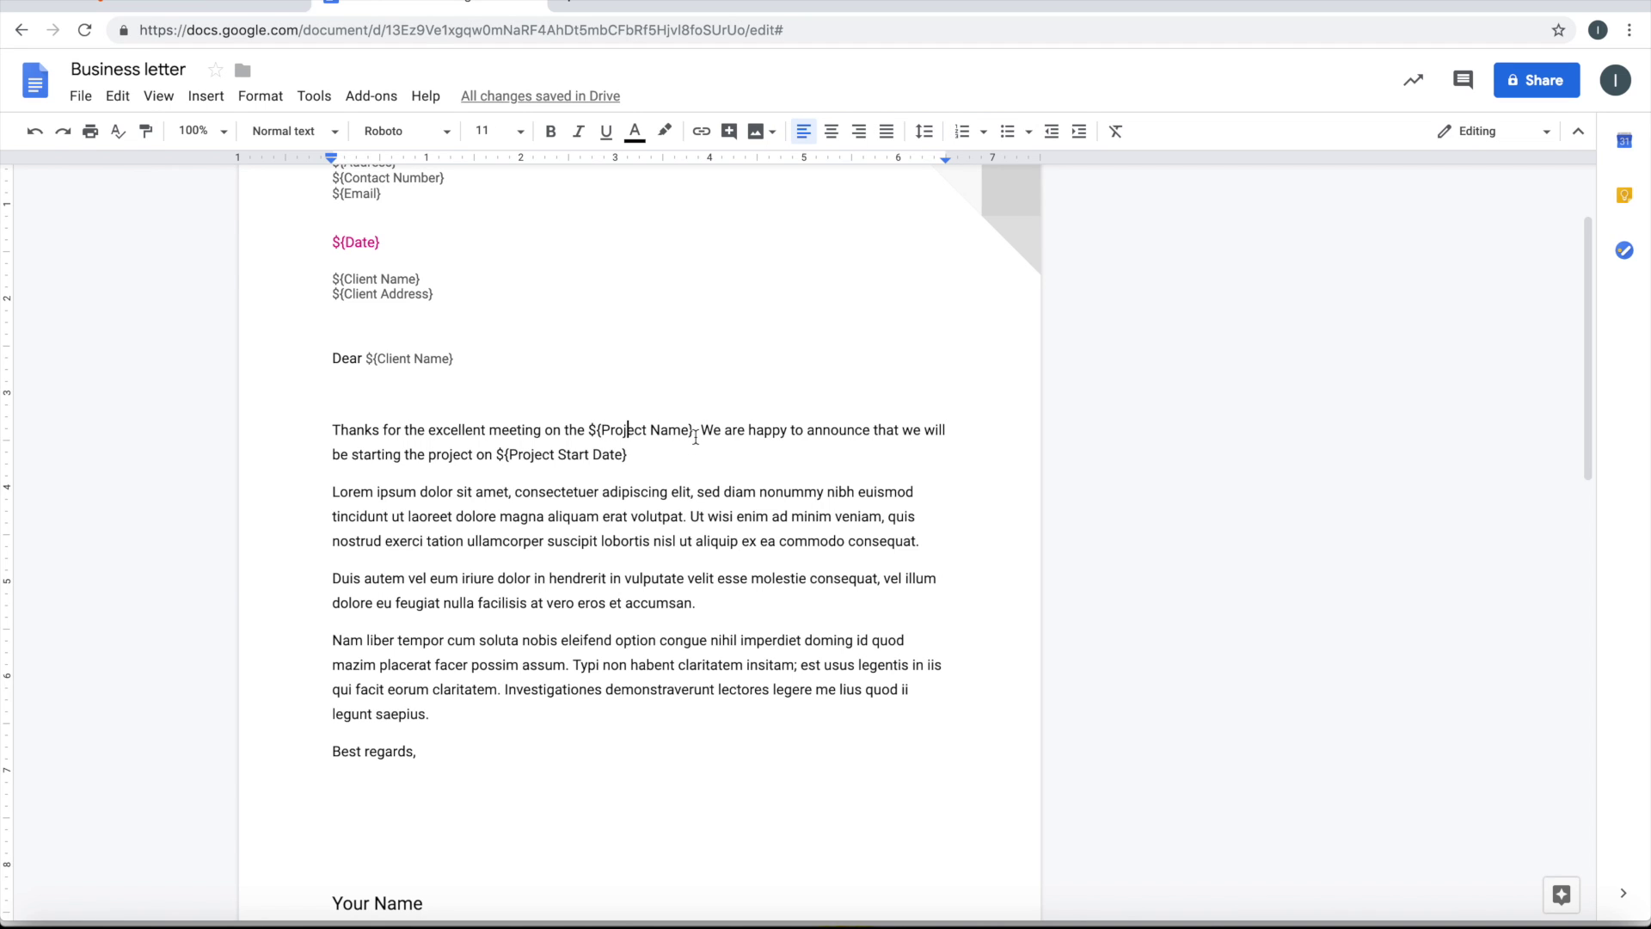
scroll(670, 519, "down", 4)
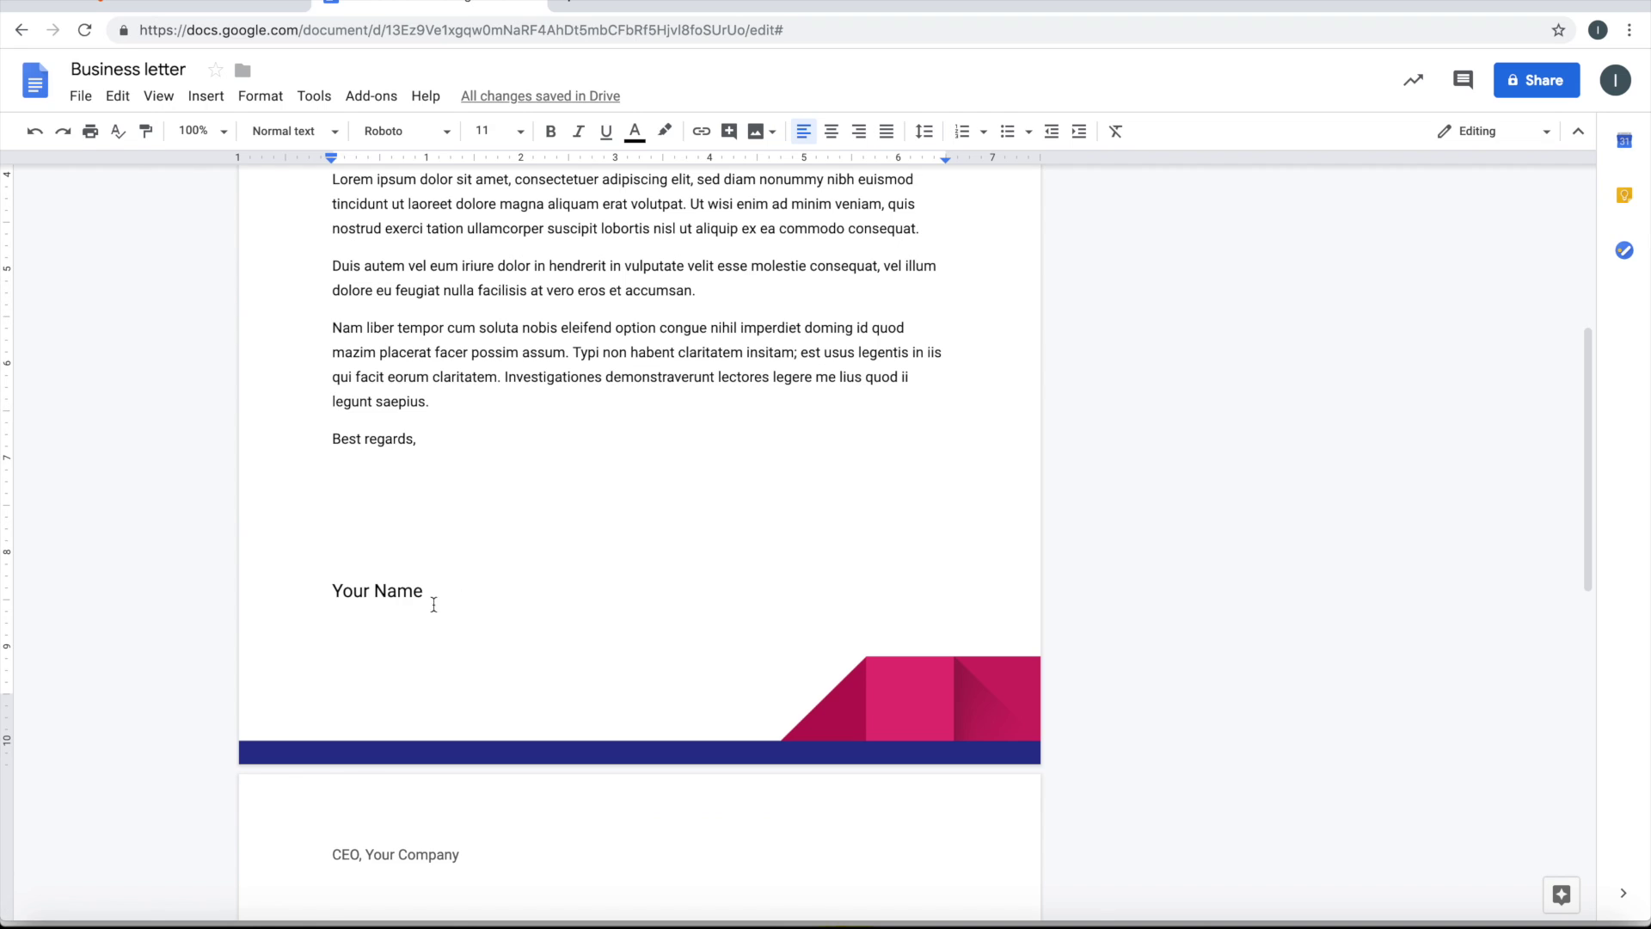
Remove the blank line above the signature and wrap Your Name as ${Your Name}
left_click(336, 592)
left_click(383, 511)
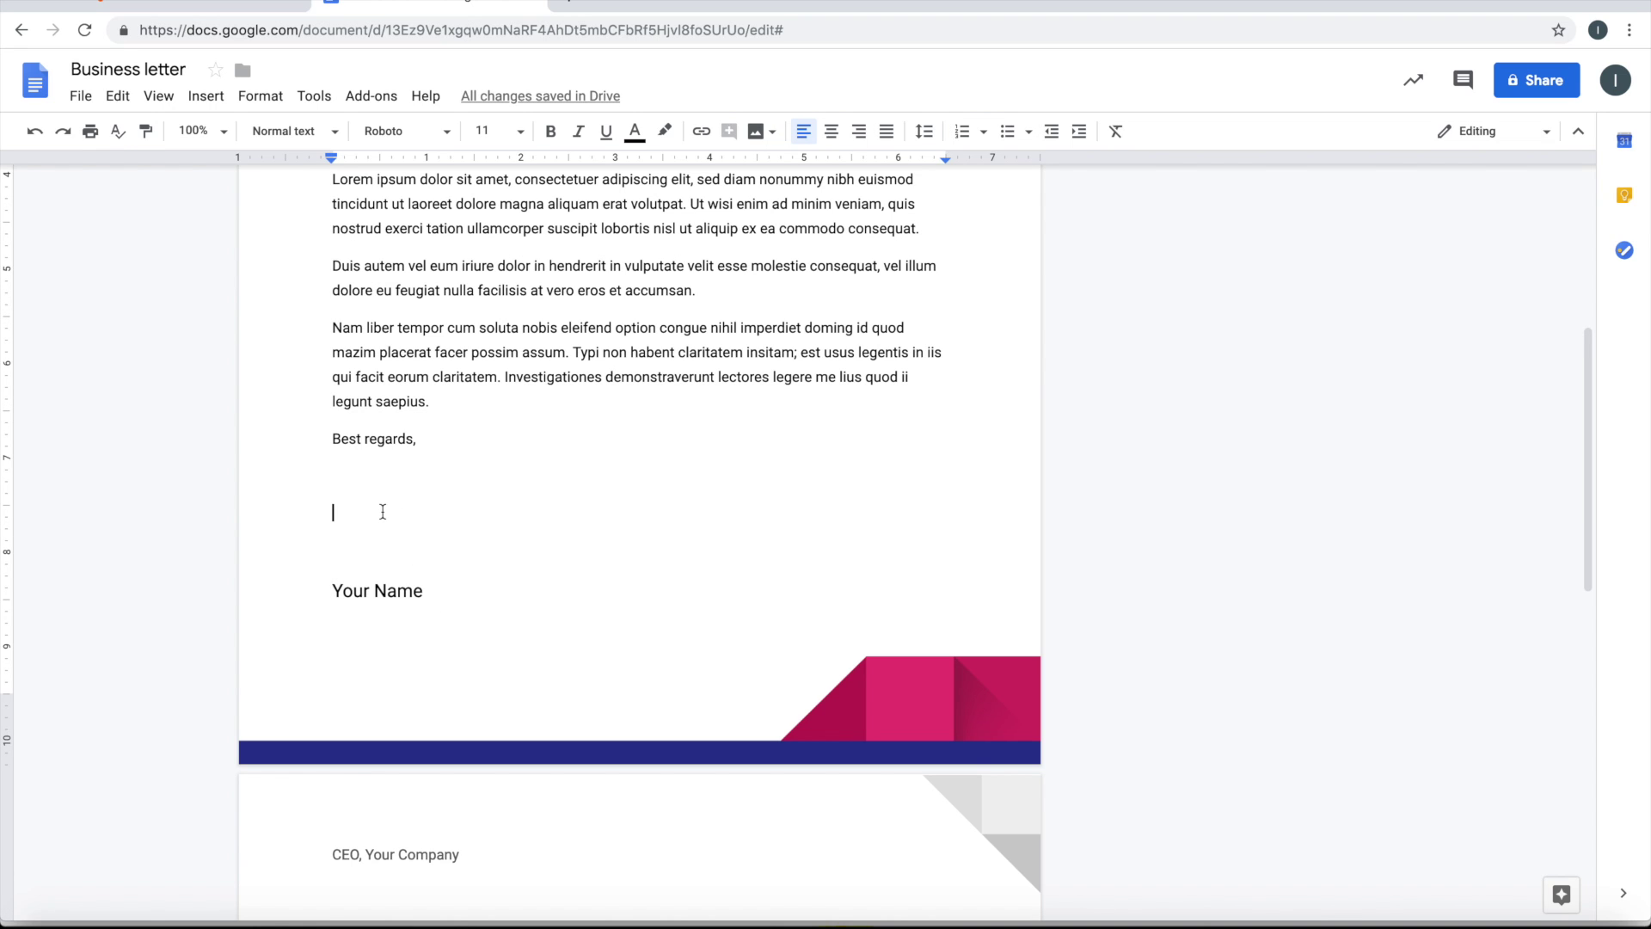
key("BackSpace")
key("BackSpace")
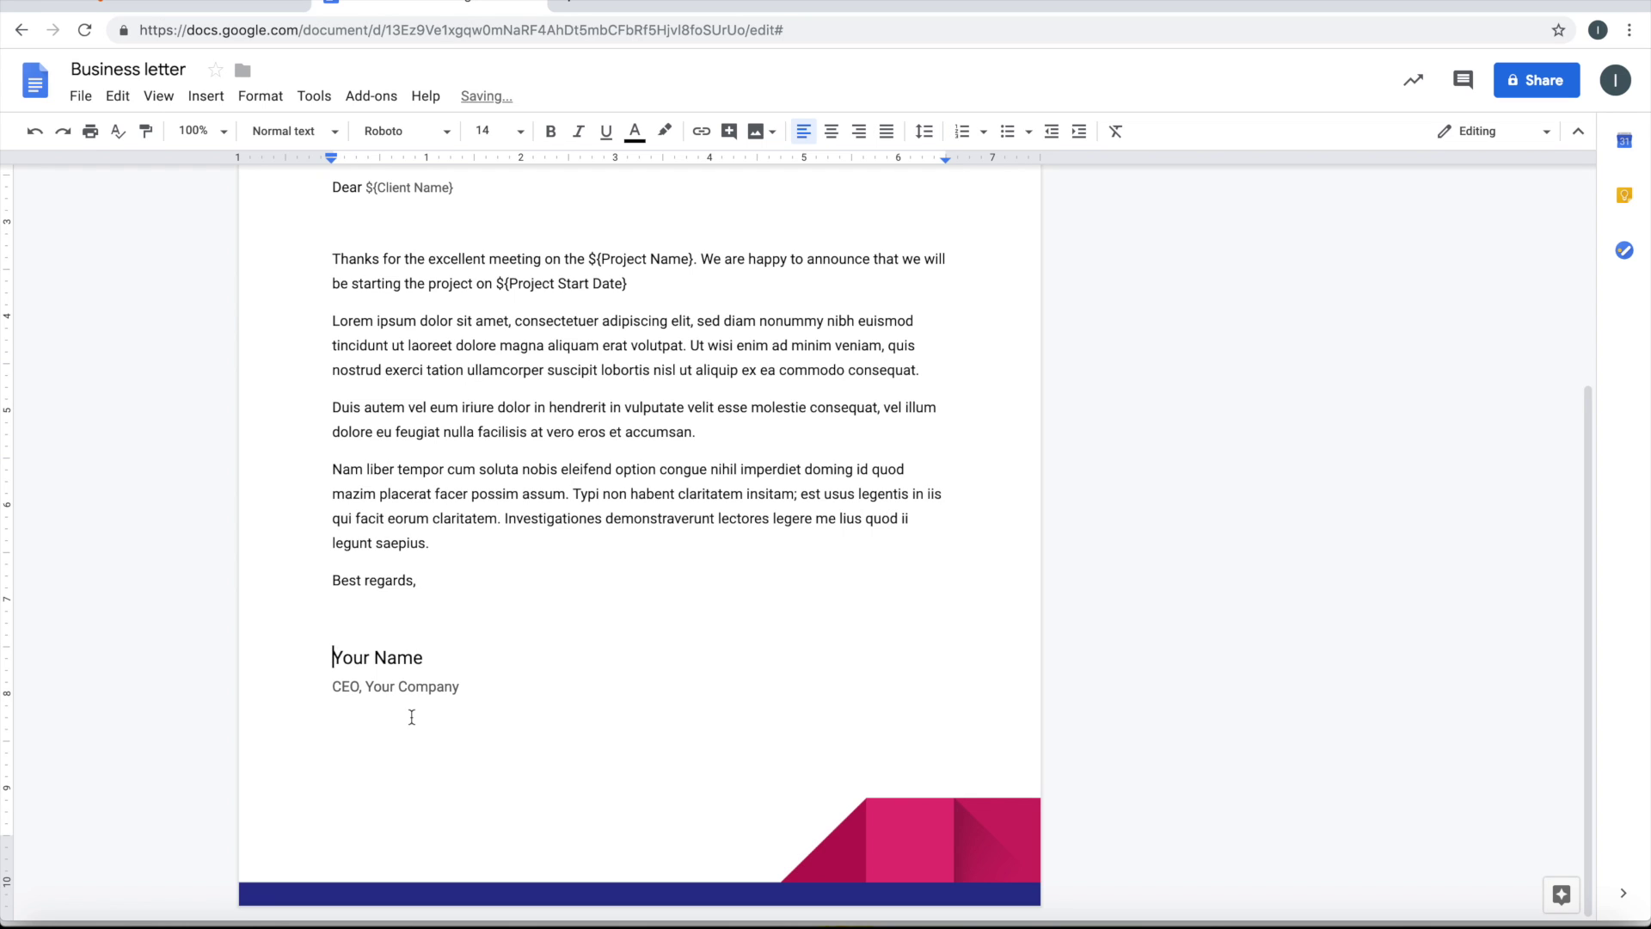
type("${")
type("}")
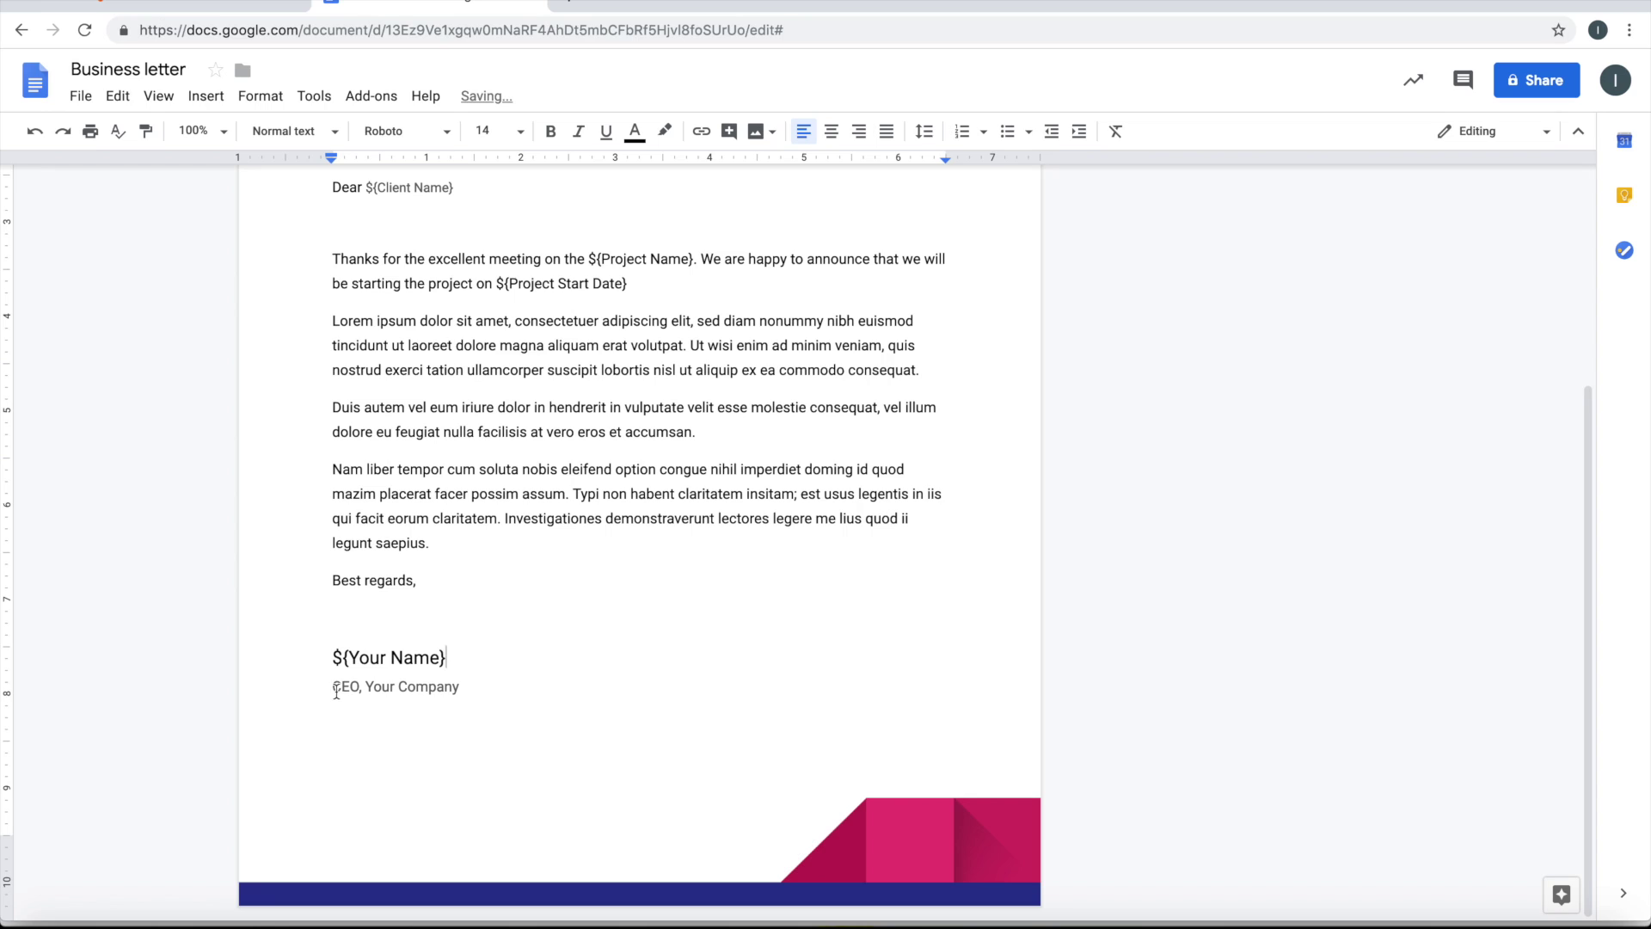
Replace 'CEO, Your Company' with ${Designation}, ${Your Company}
left_click_drag(335, 688, 478, 688)
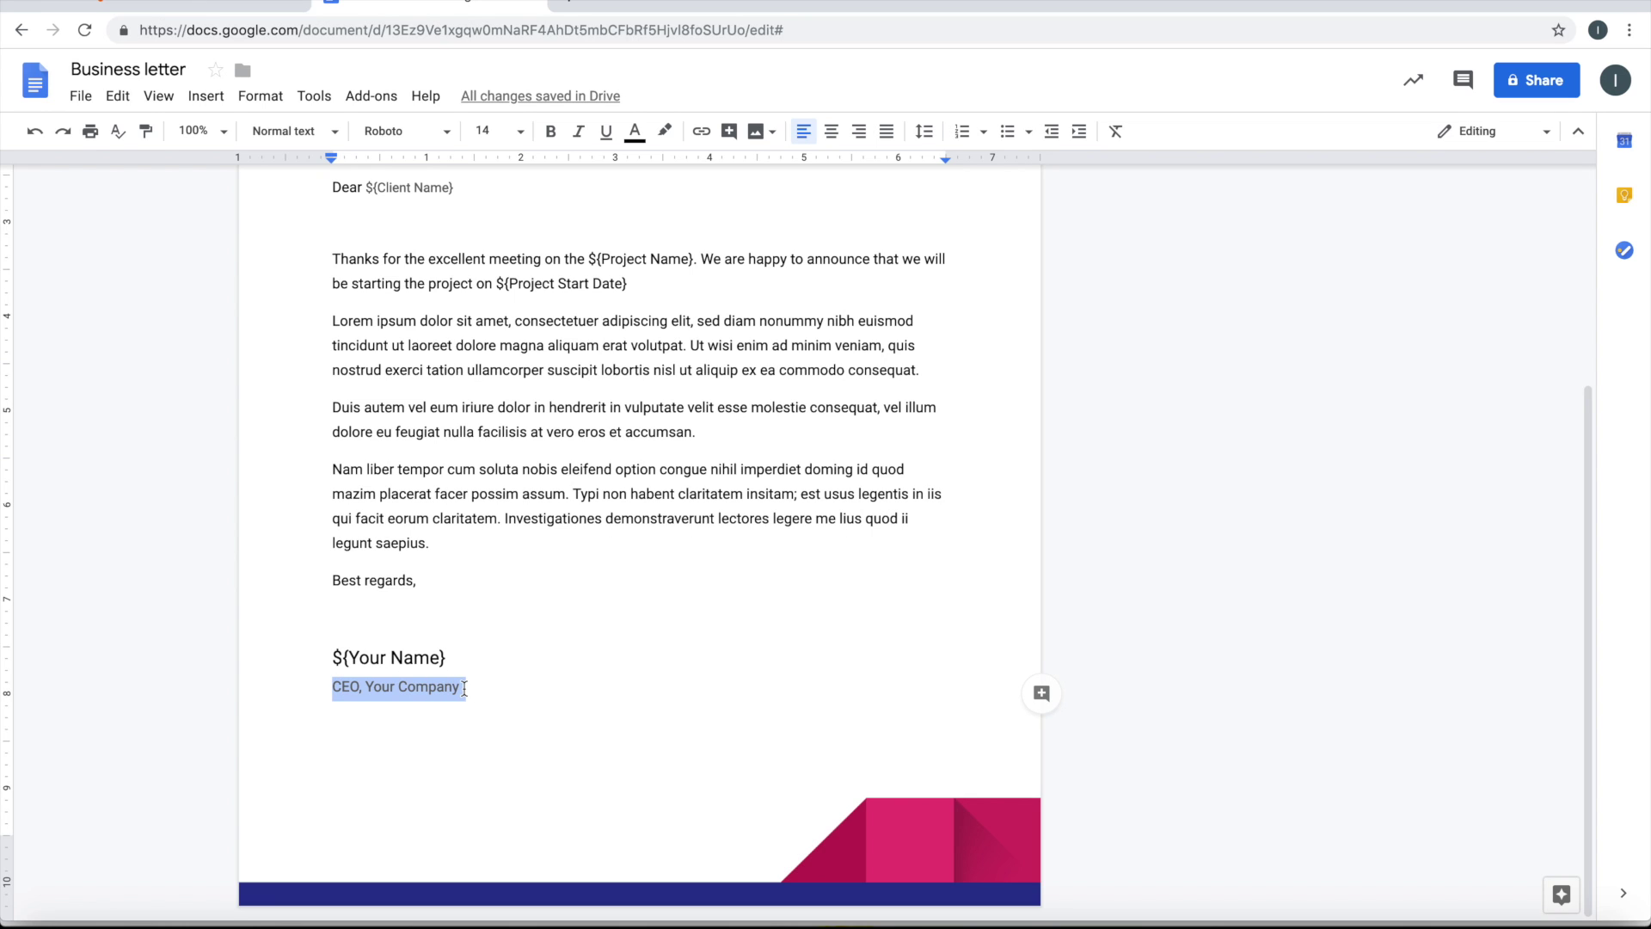
type("${")
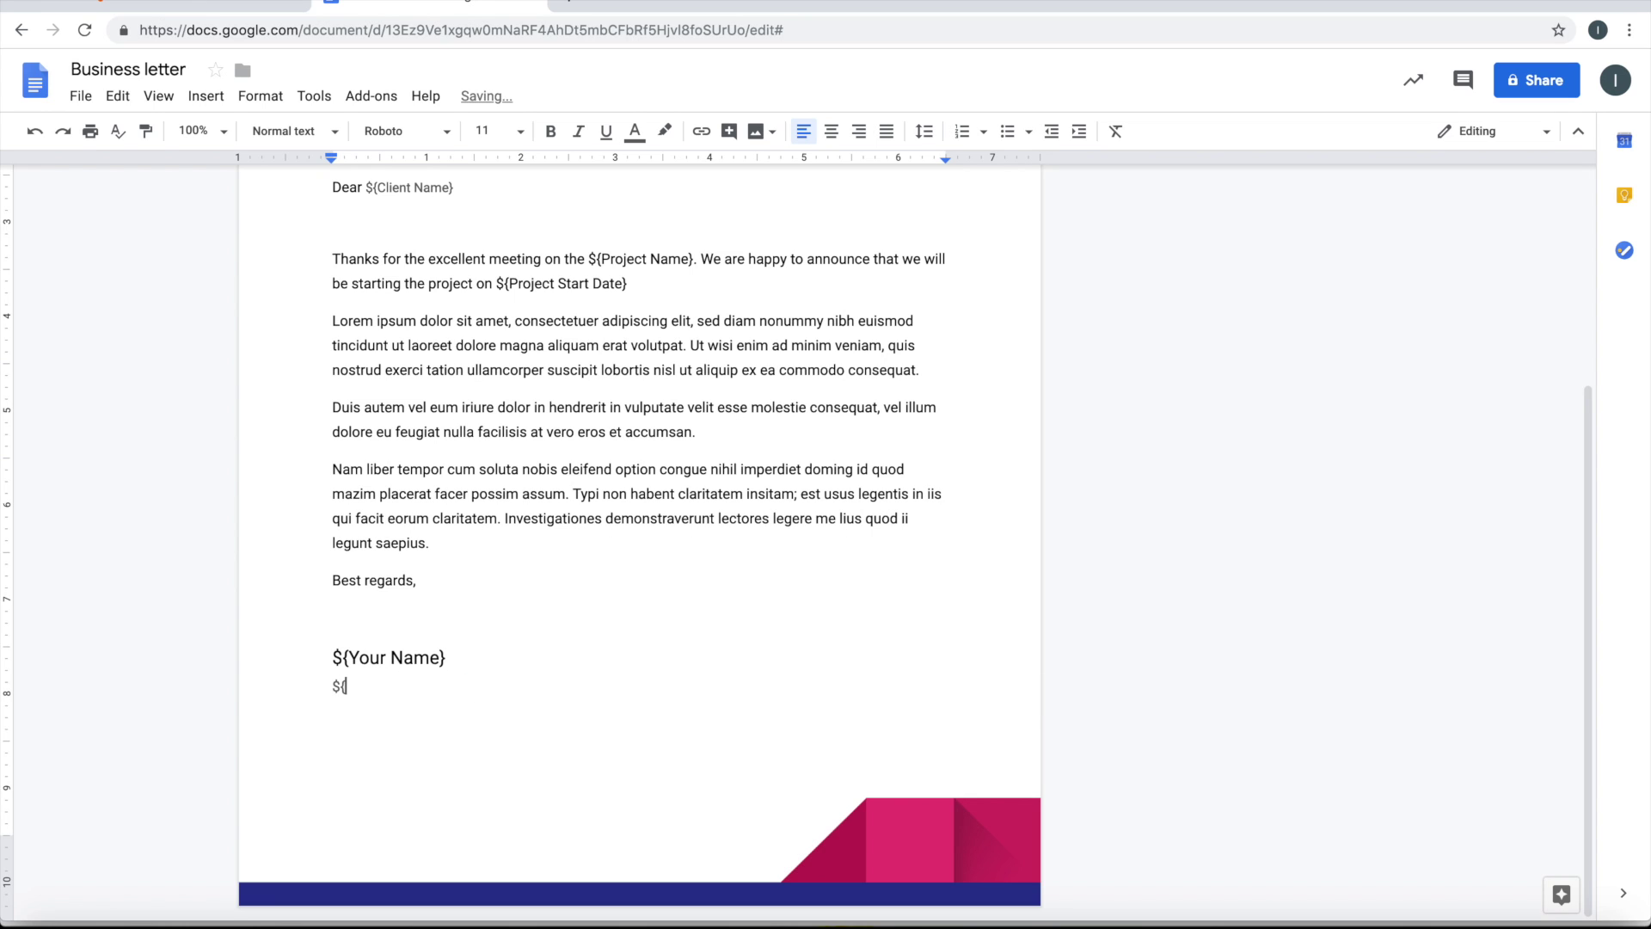
type("Designation}, ${Your Company")
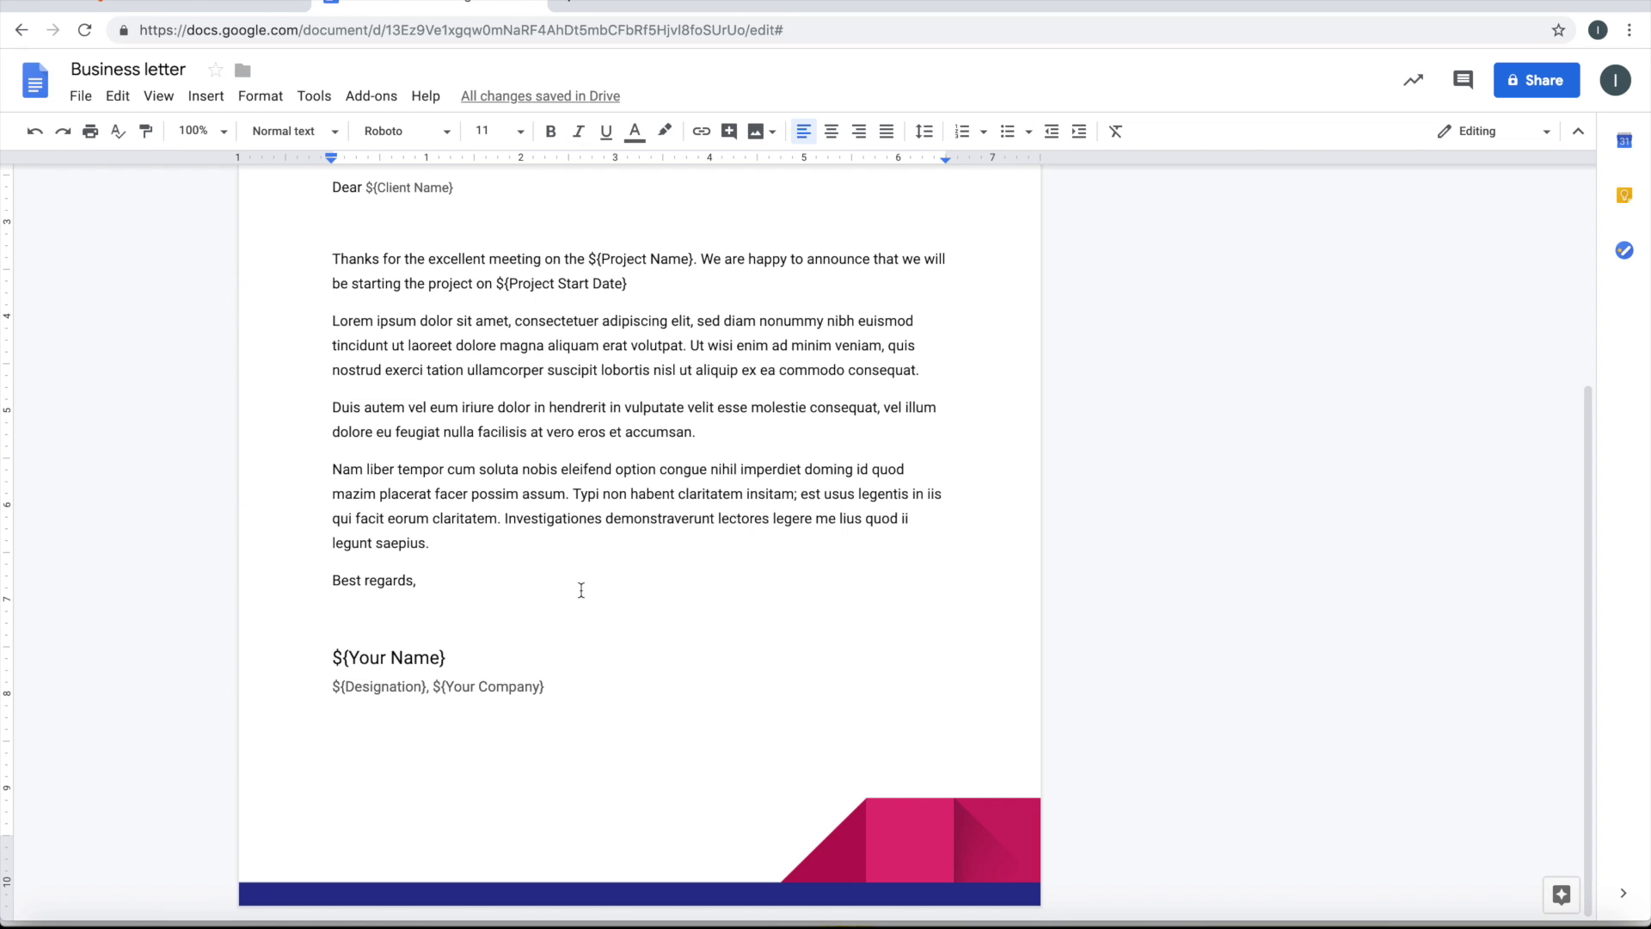
scroll(582, 590, "up", 4)
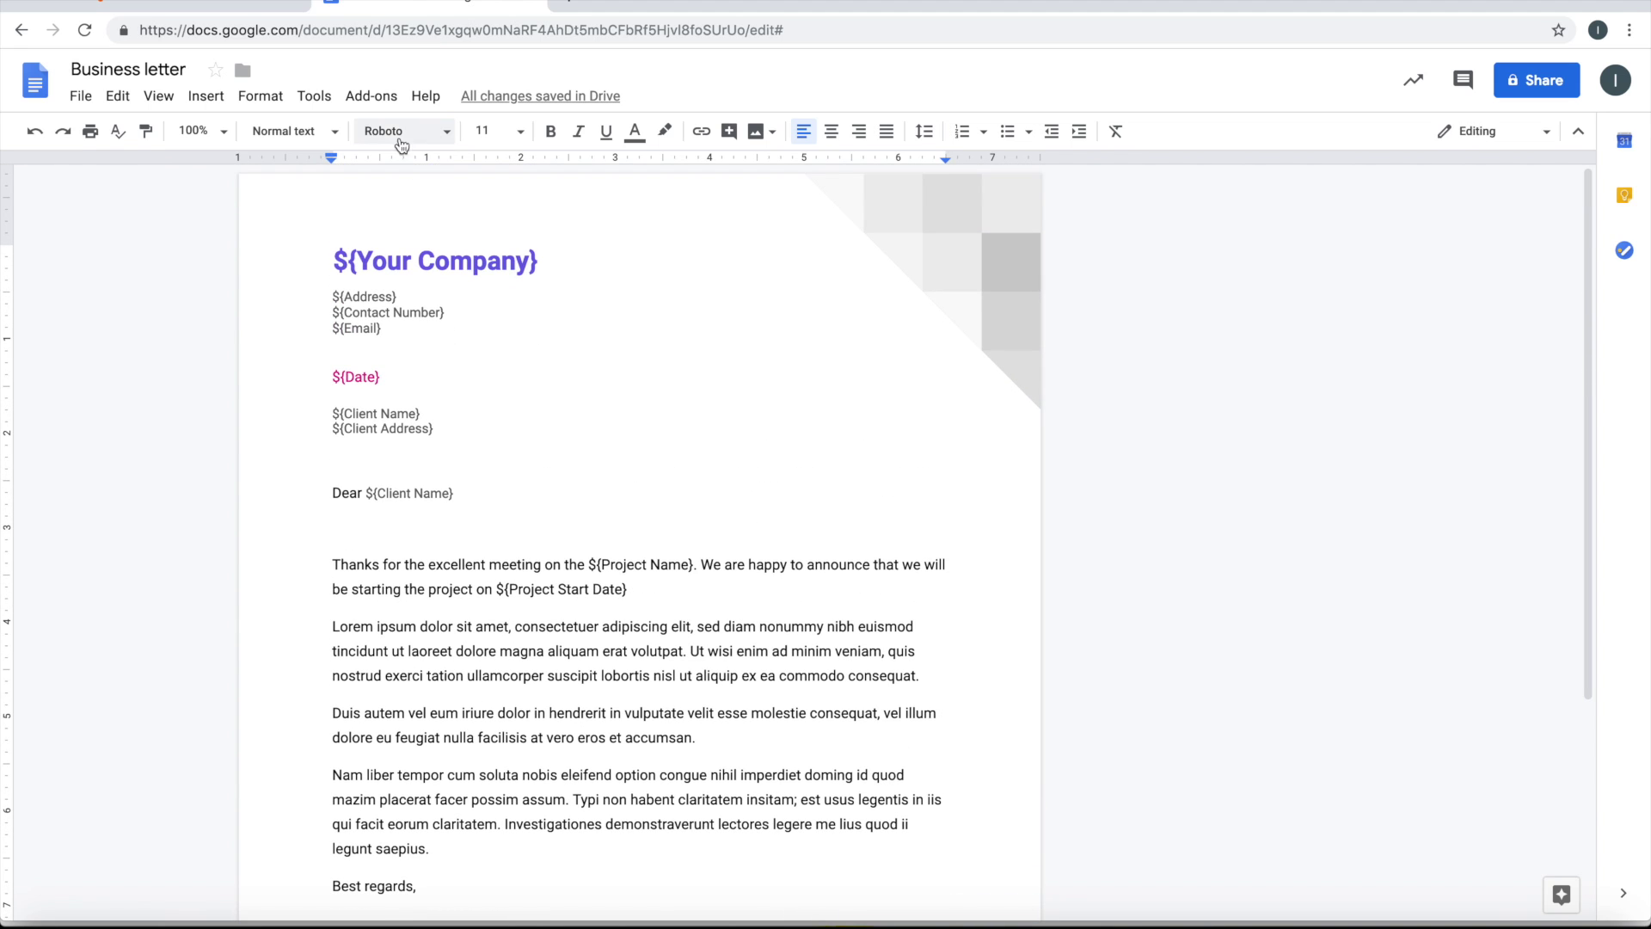
Find the Fillable Document add-on in the Get add-ons catalogue
left_click(375, 102)
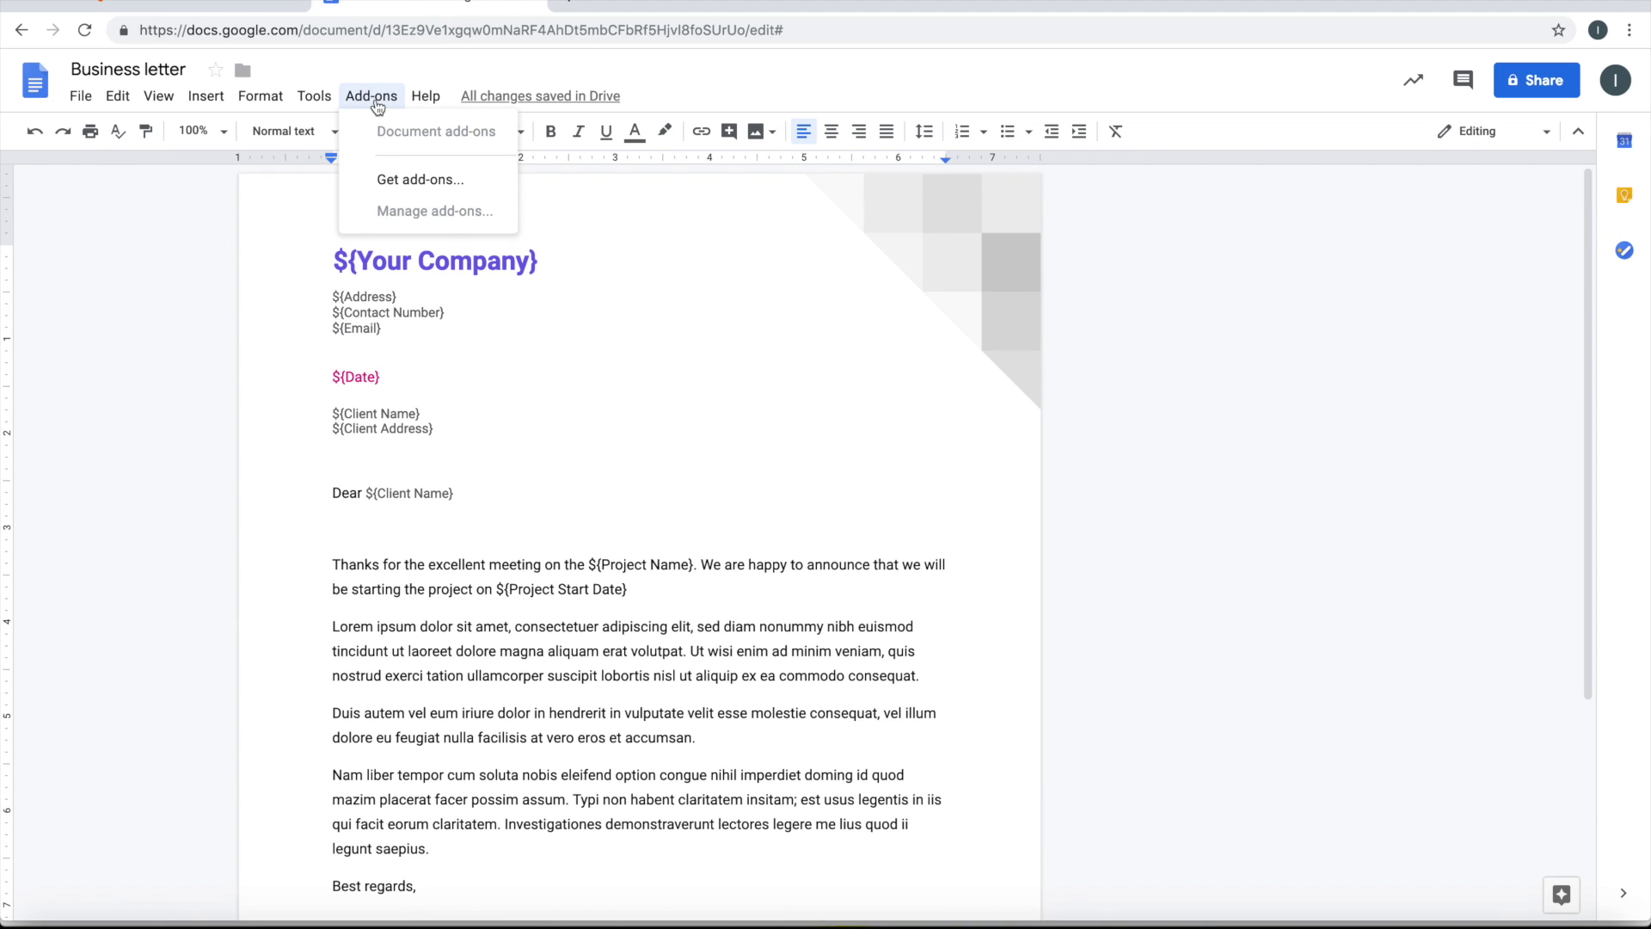
left_click(409, 186)
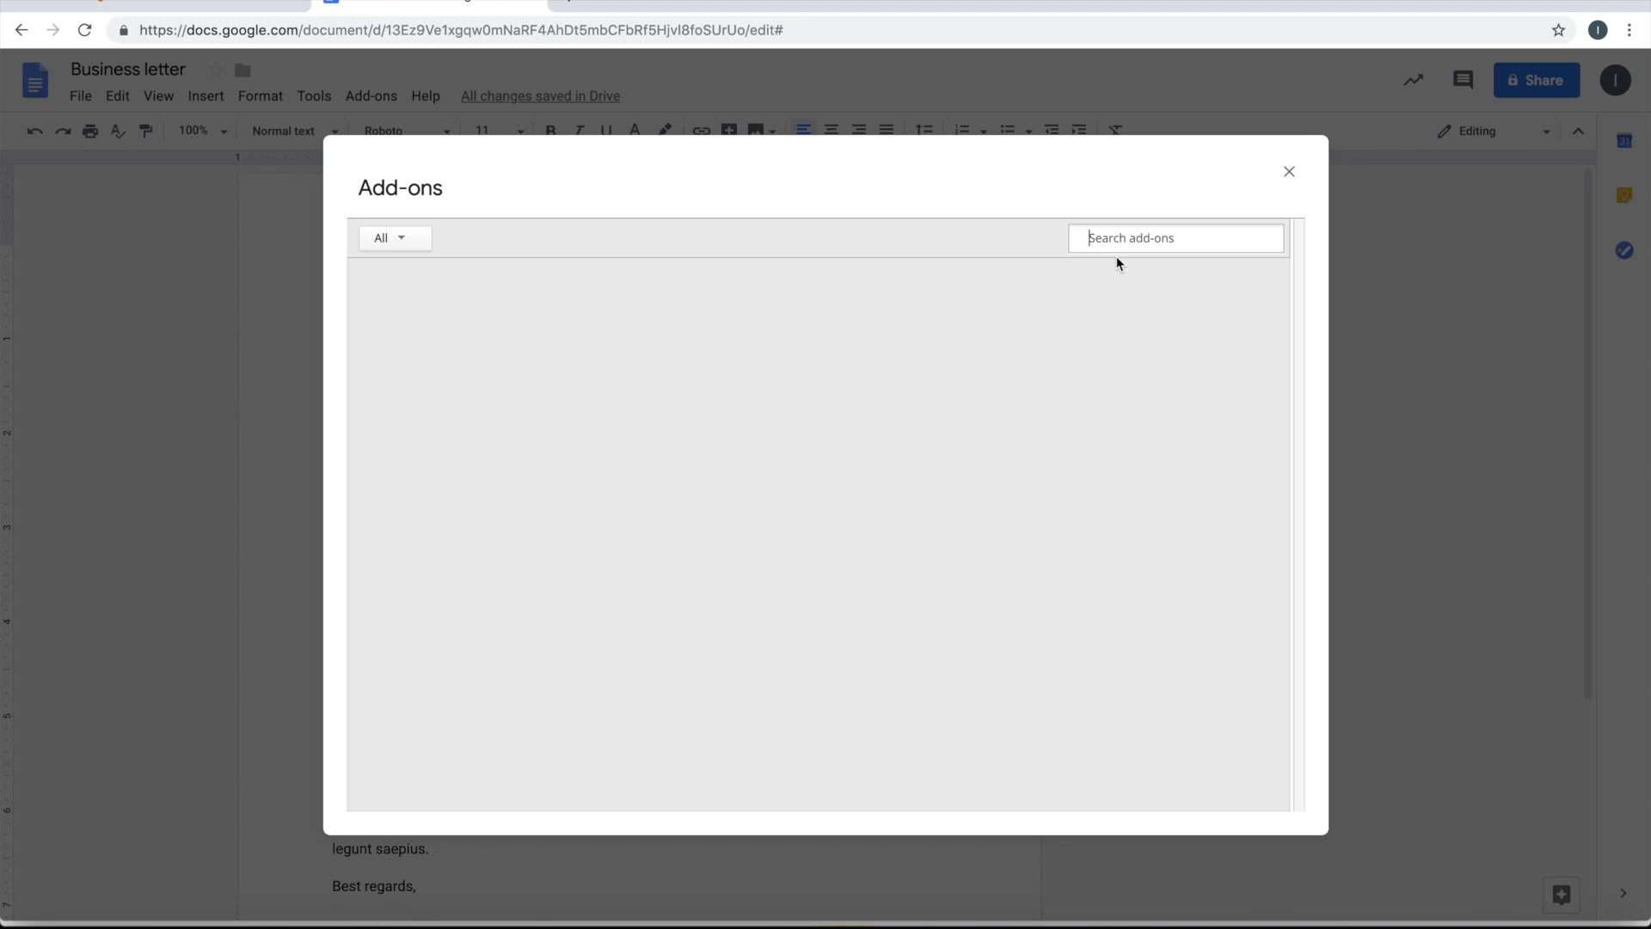
left_click(1137, 239)
type("Filla")
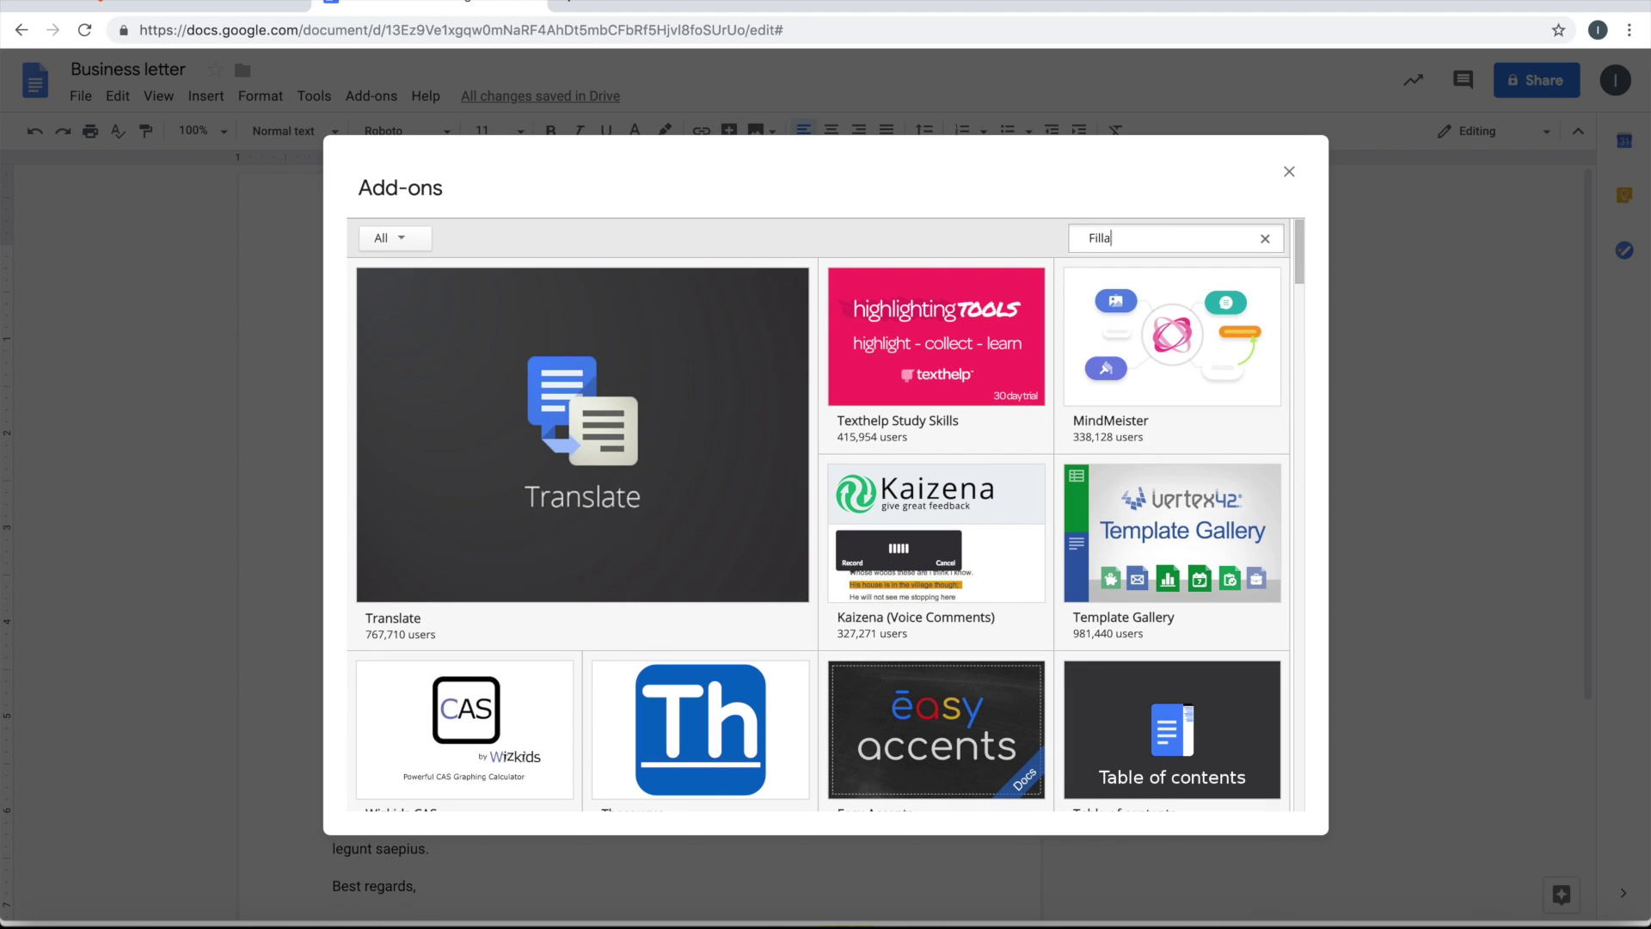
type("ble Document")
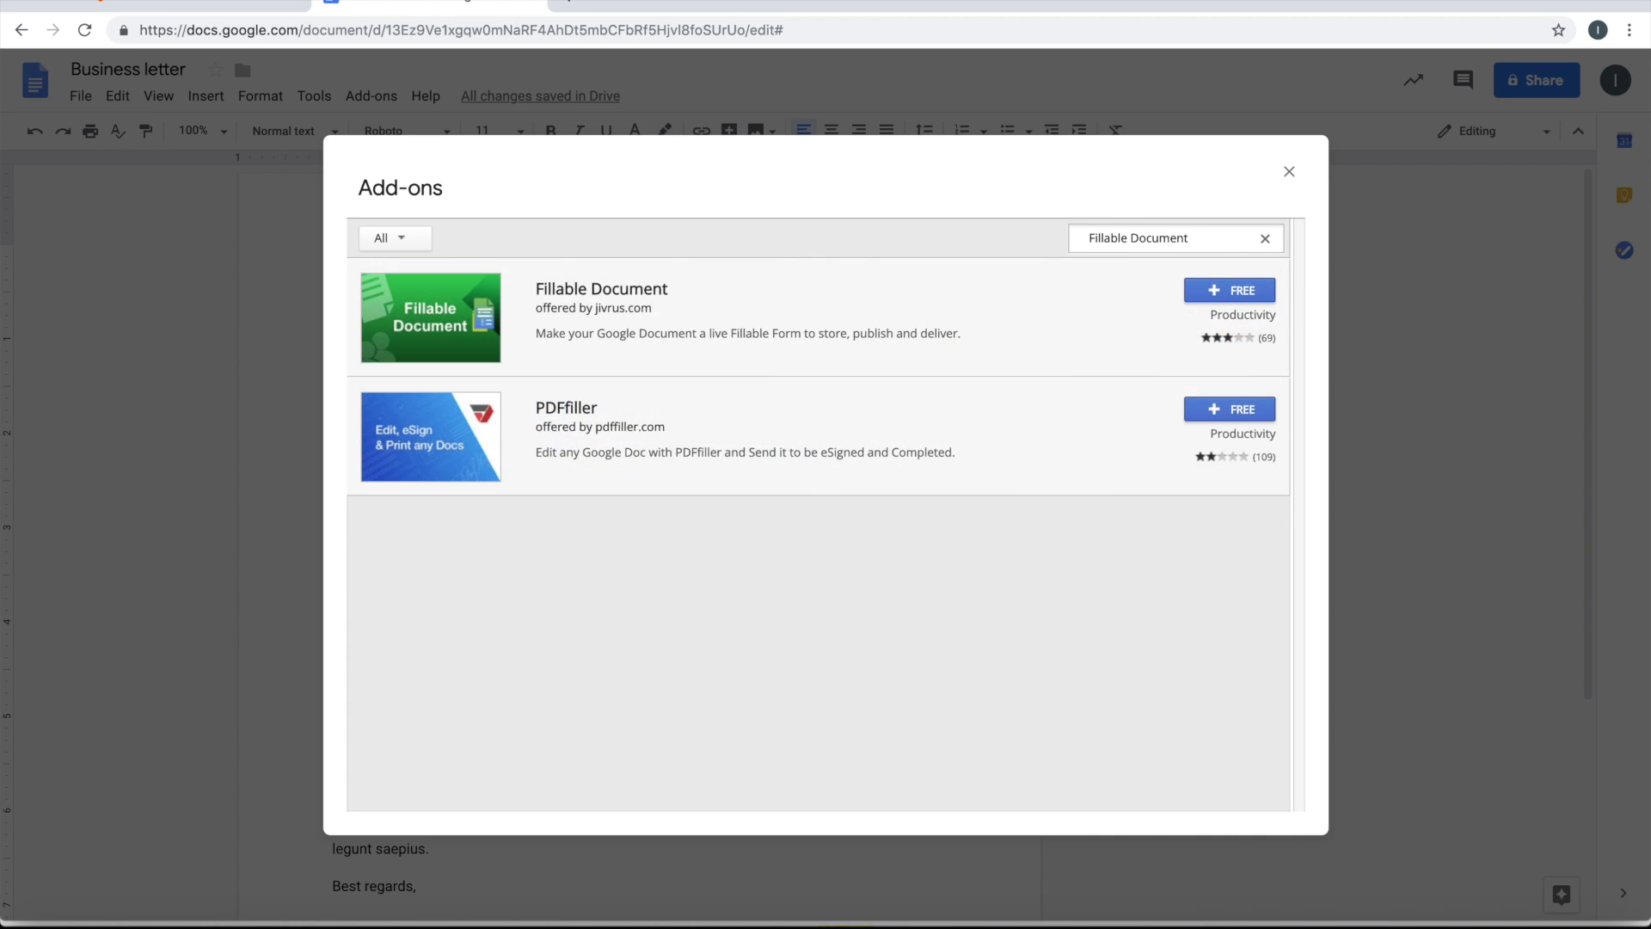
left_click(729, 320)
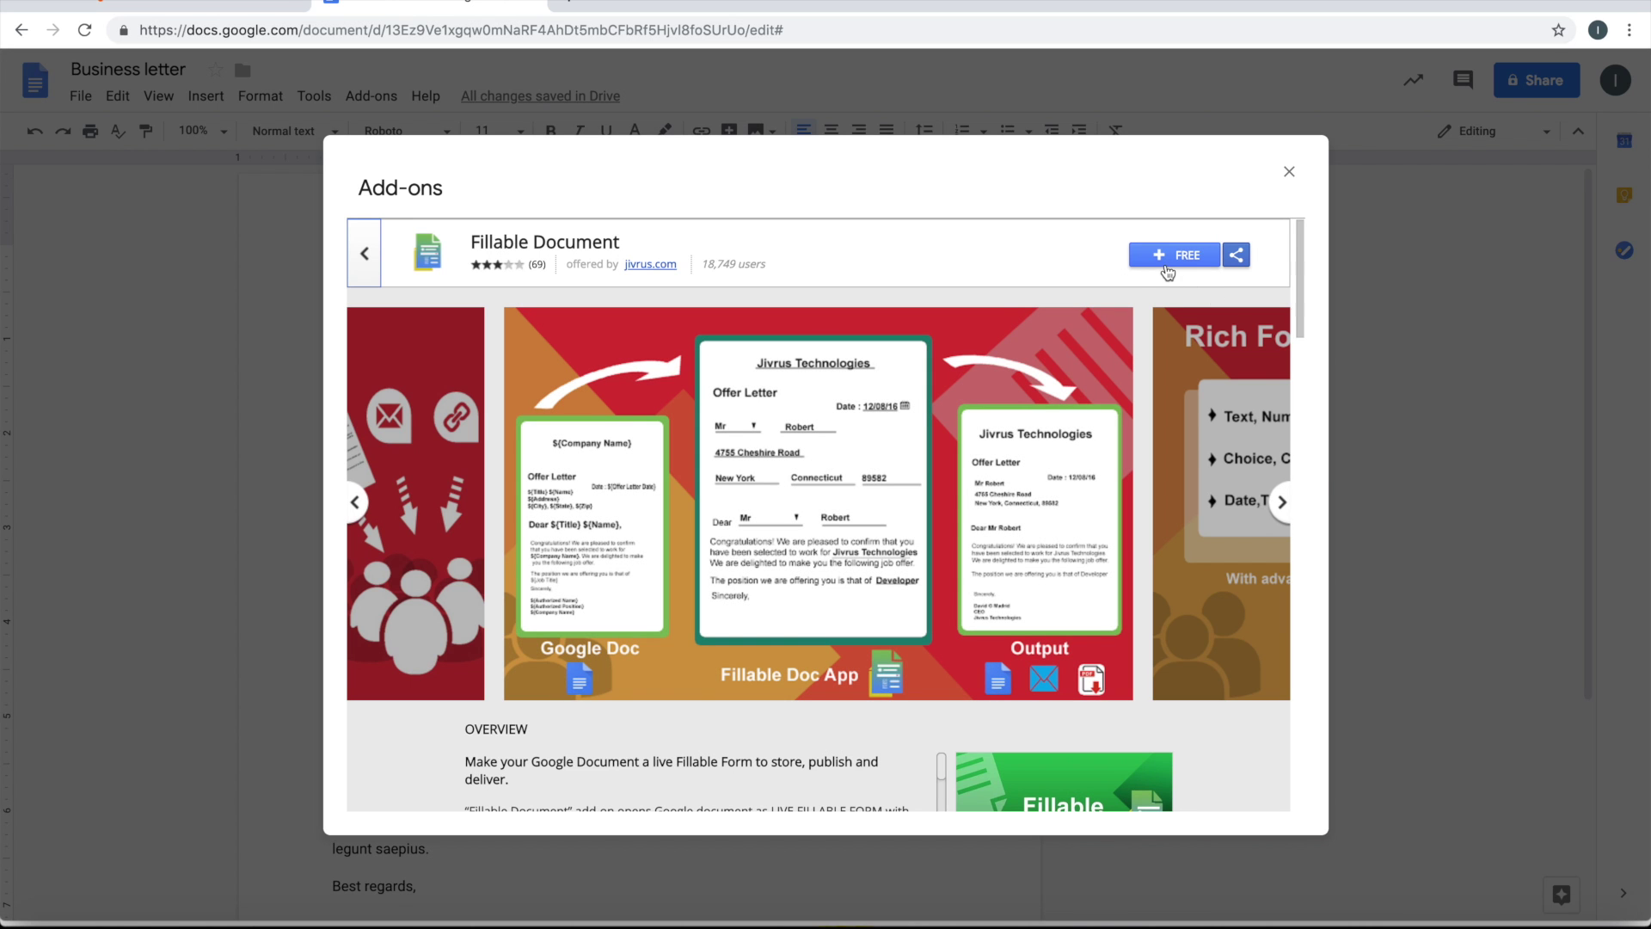
Install the free add-on and allow it access to the Google account
left_click(1166, 257)
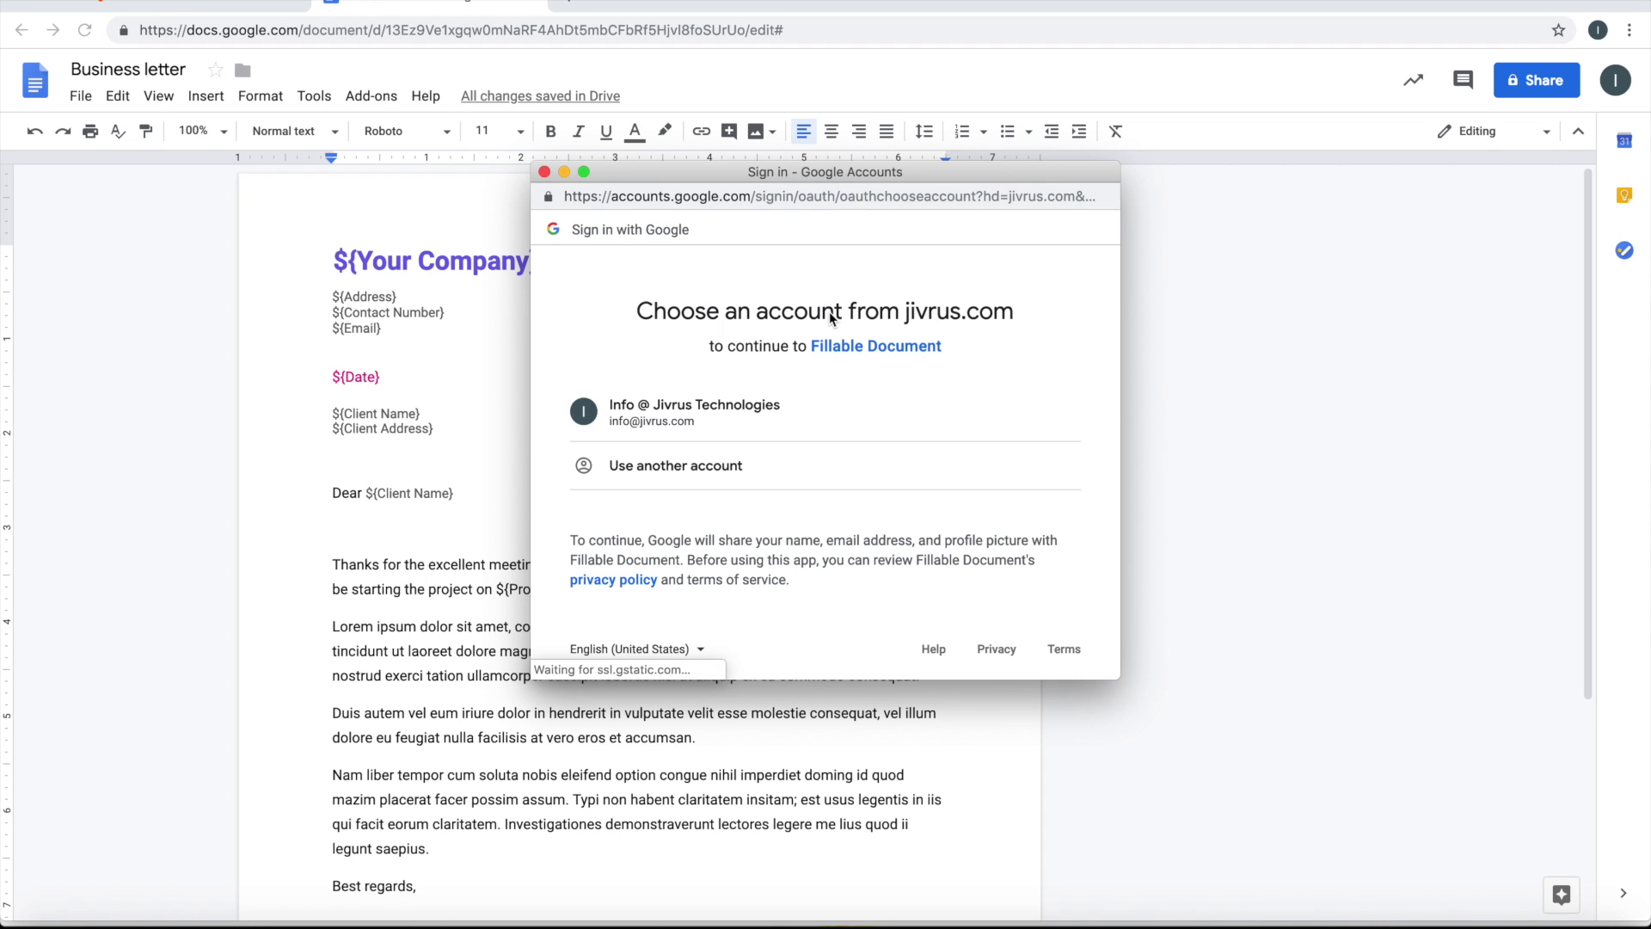
left_click(673, 413)
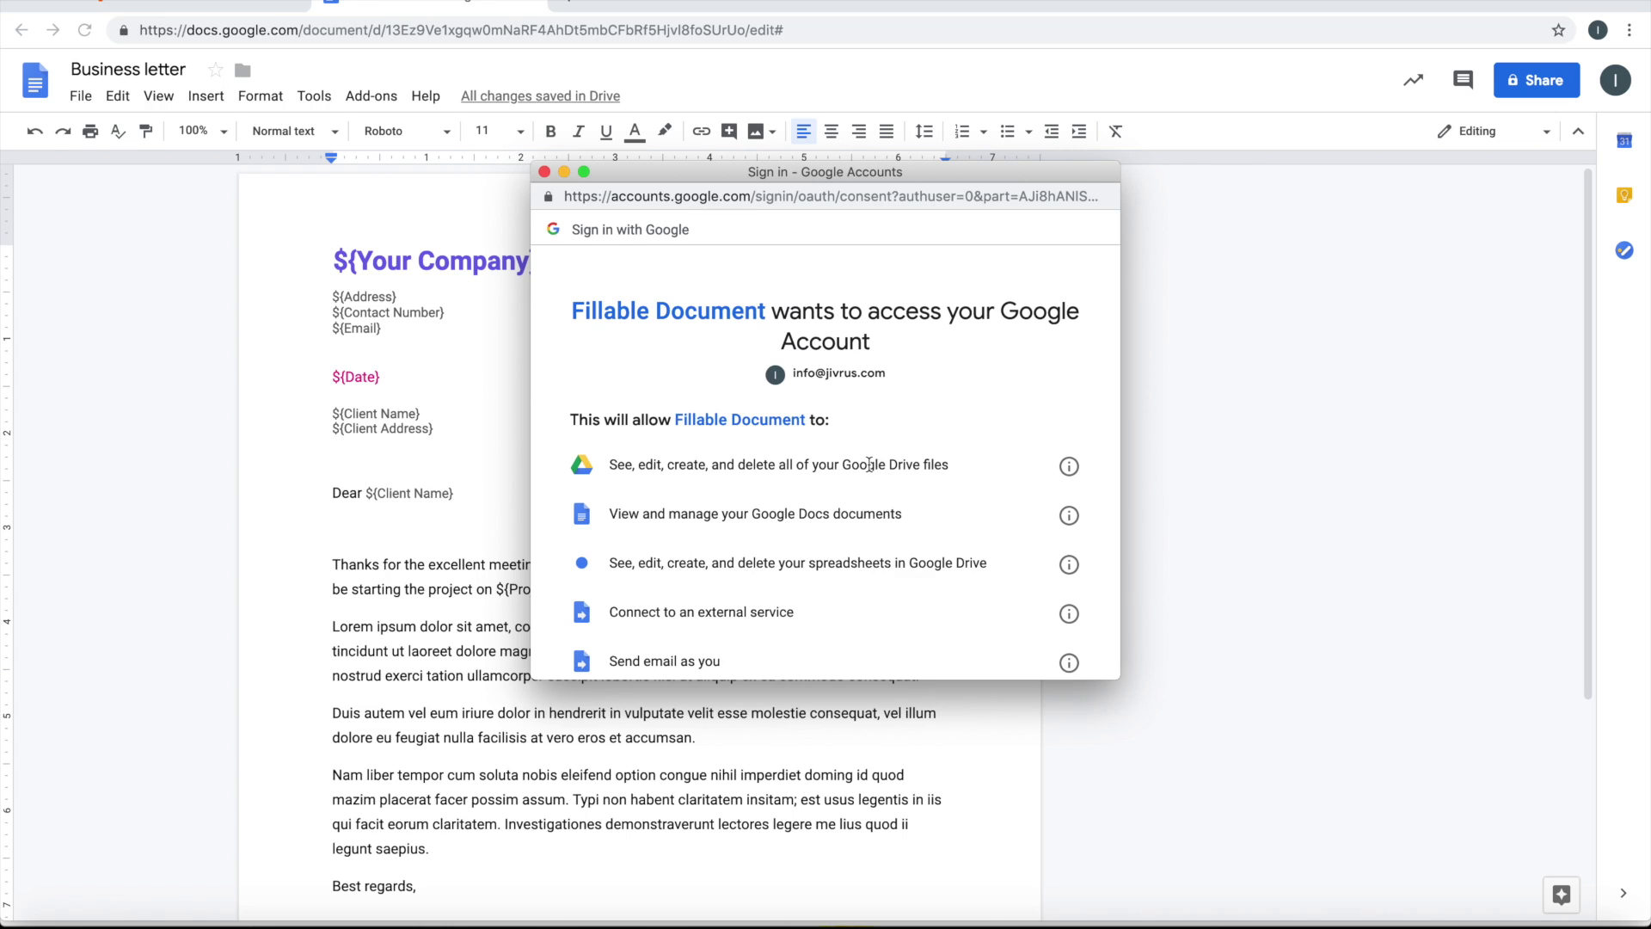
scroll(869, 465, "down", 4)
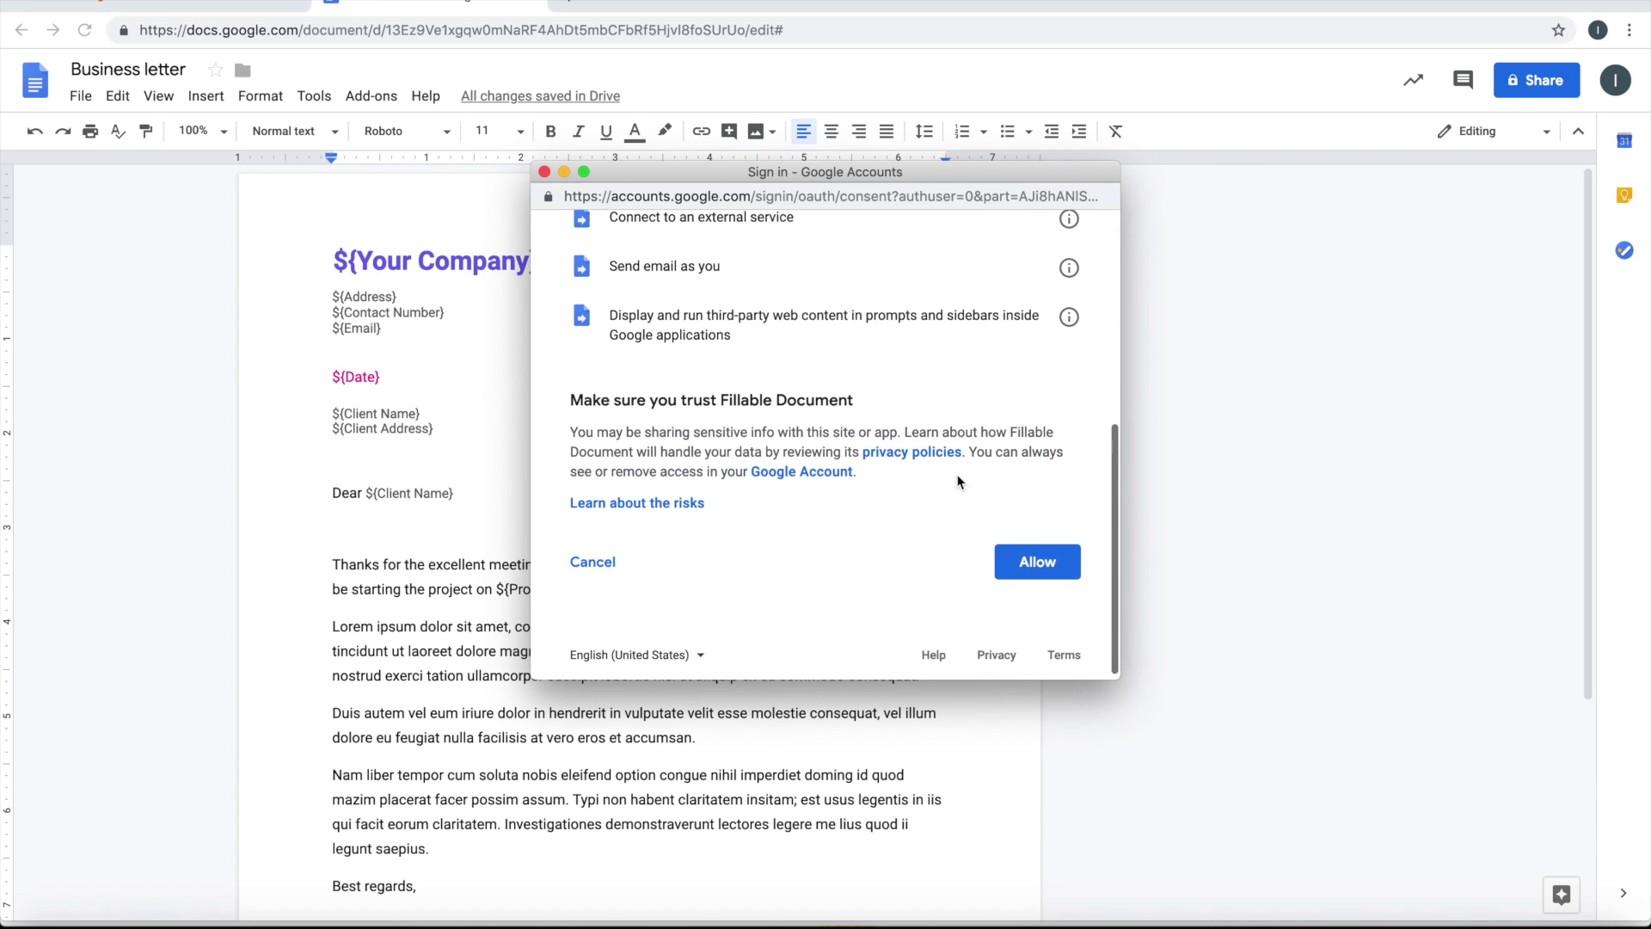
left_click(1031, 565)
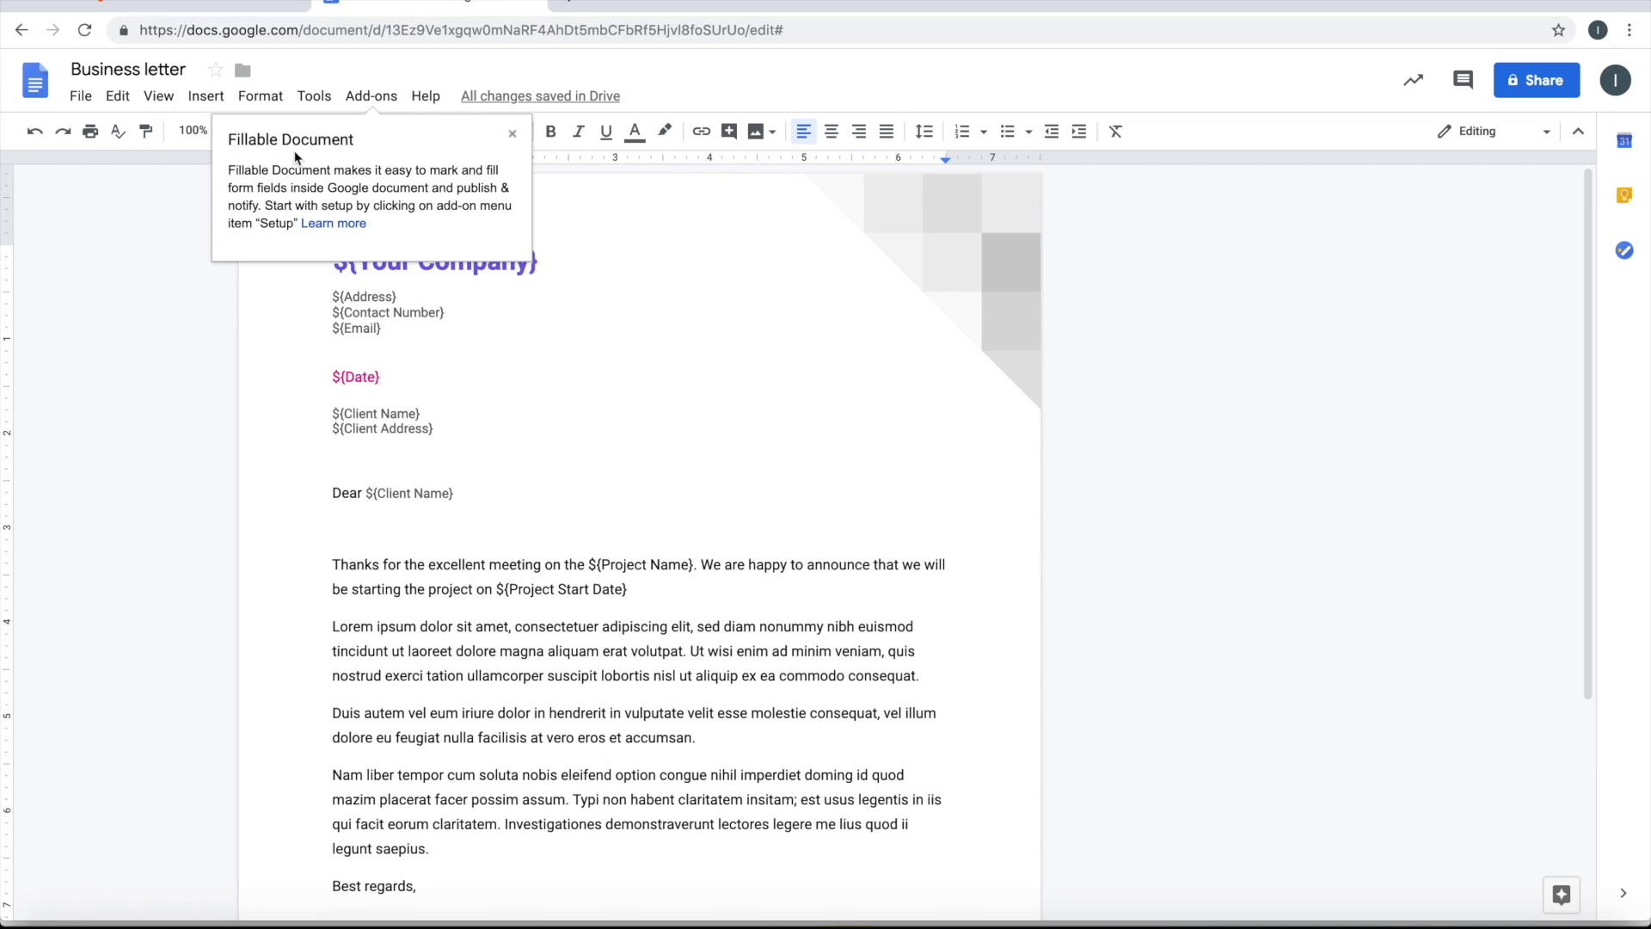
Launch Fillable Document from the Add-ons menu and begin the form setup
left_click(372, 96)
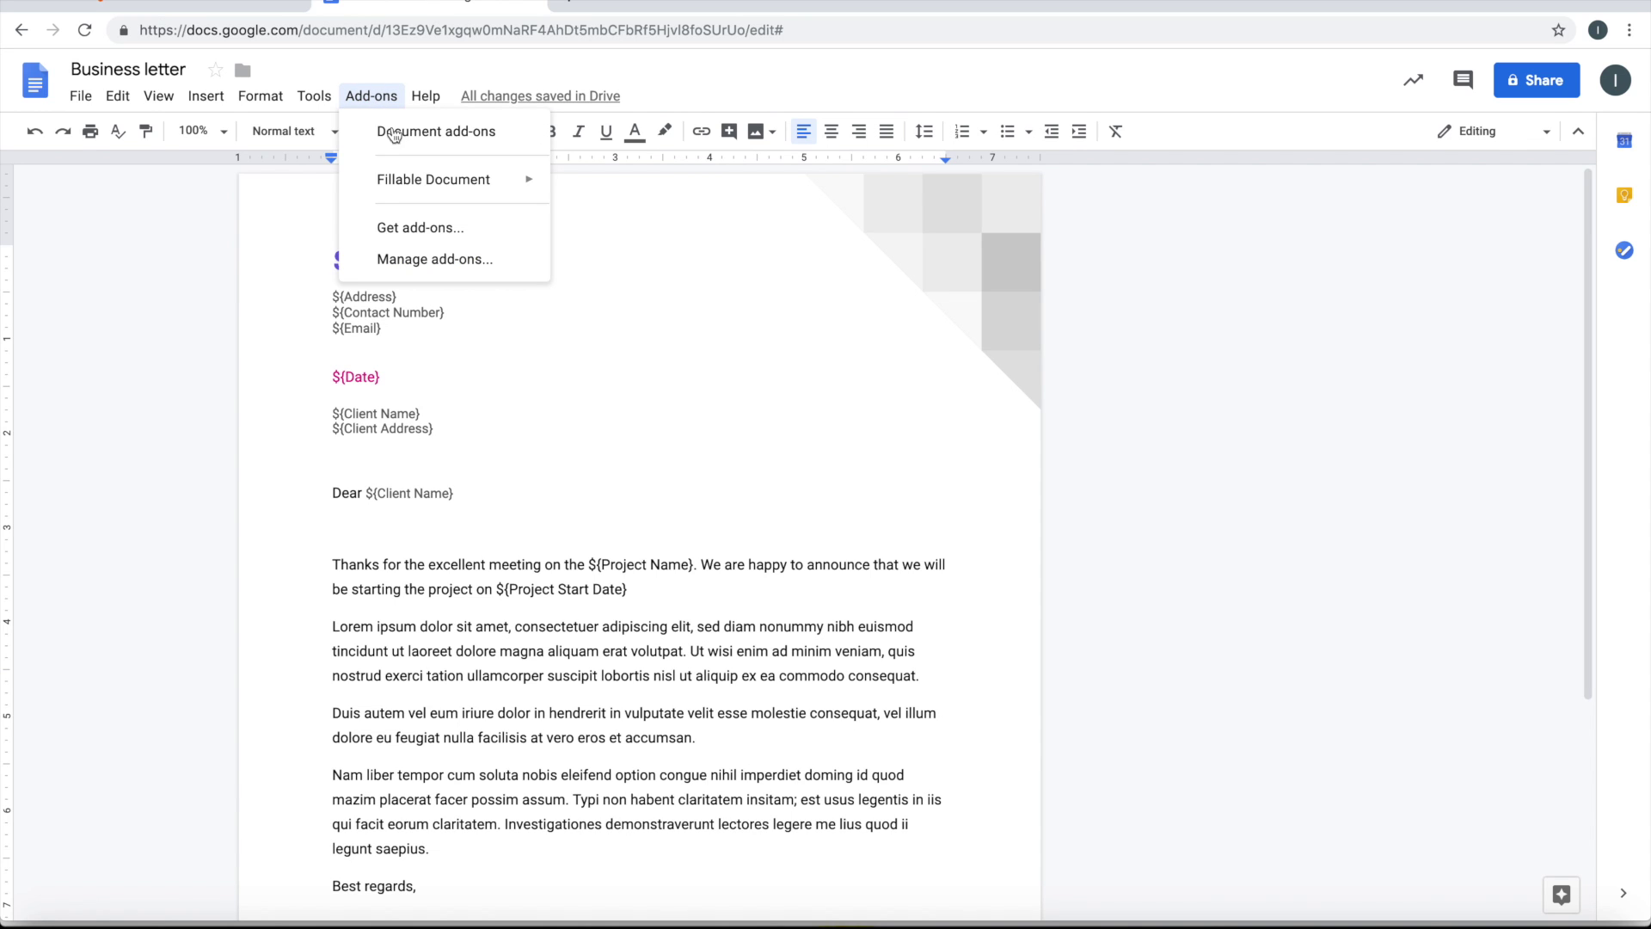
mouse_move(417, 186)
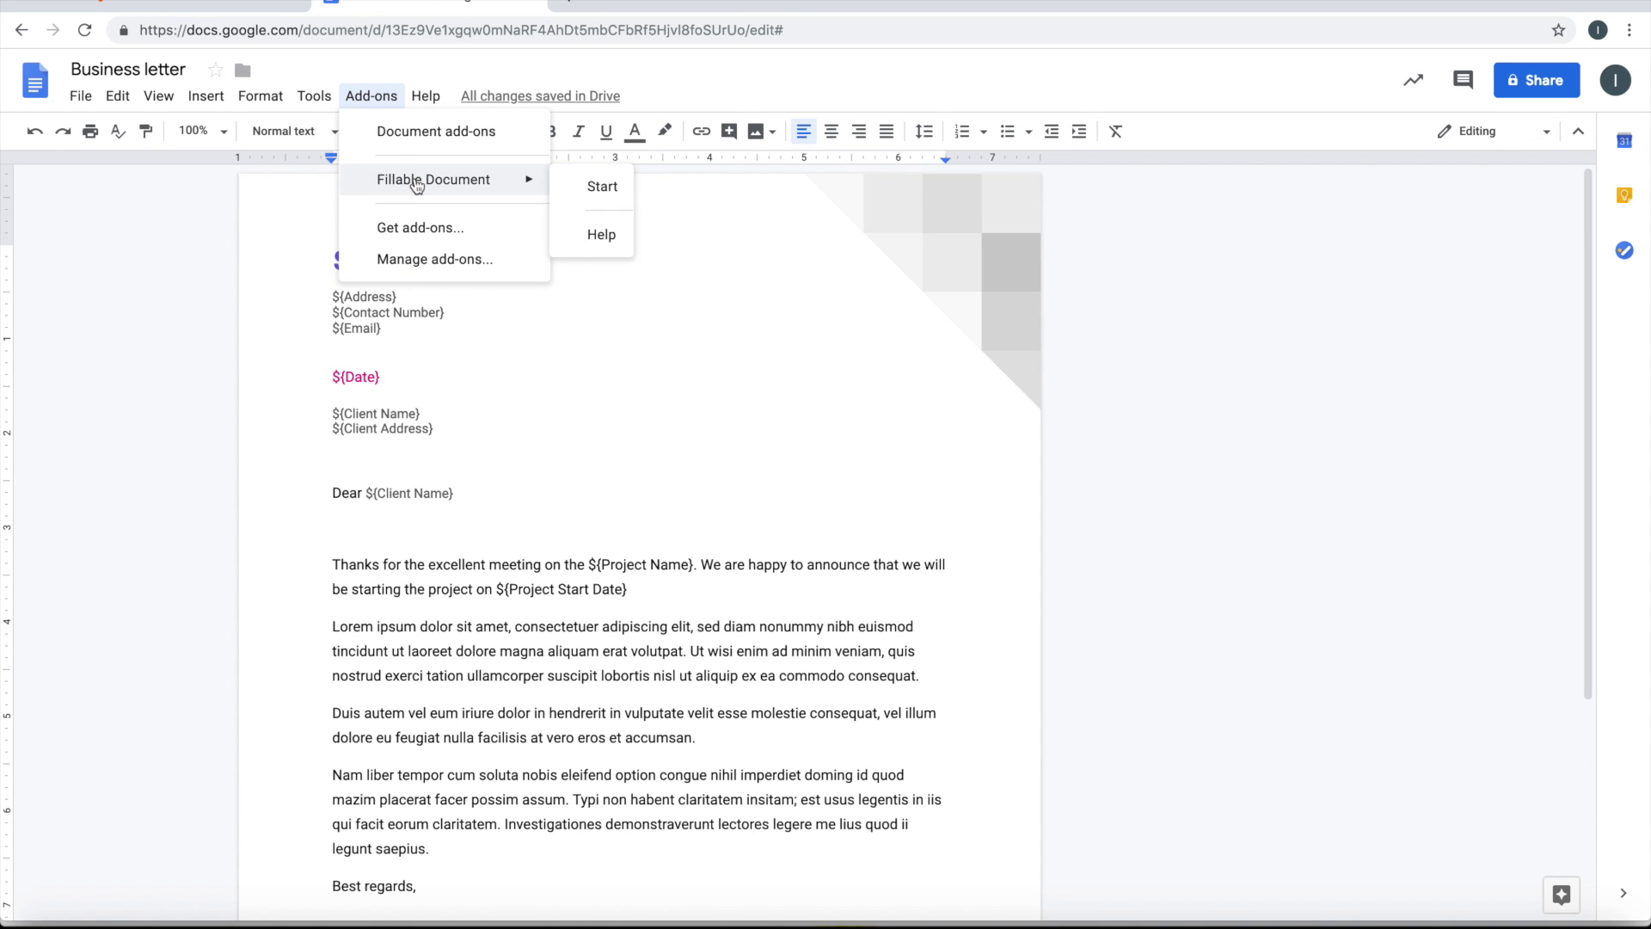
left_click(584, 190)
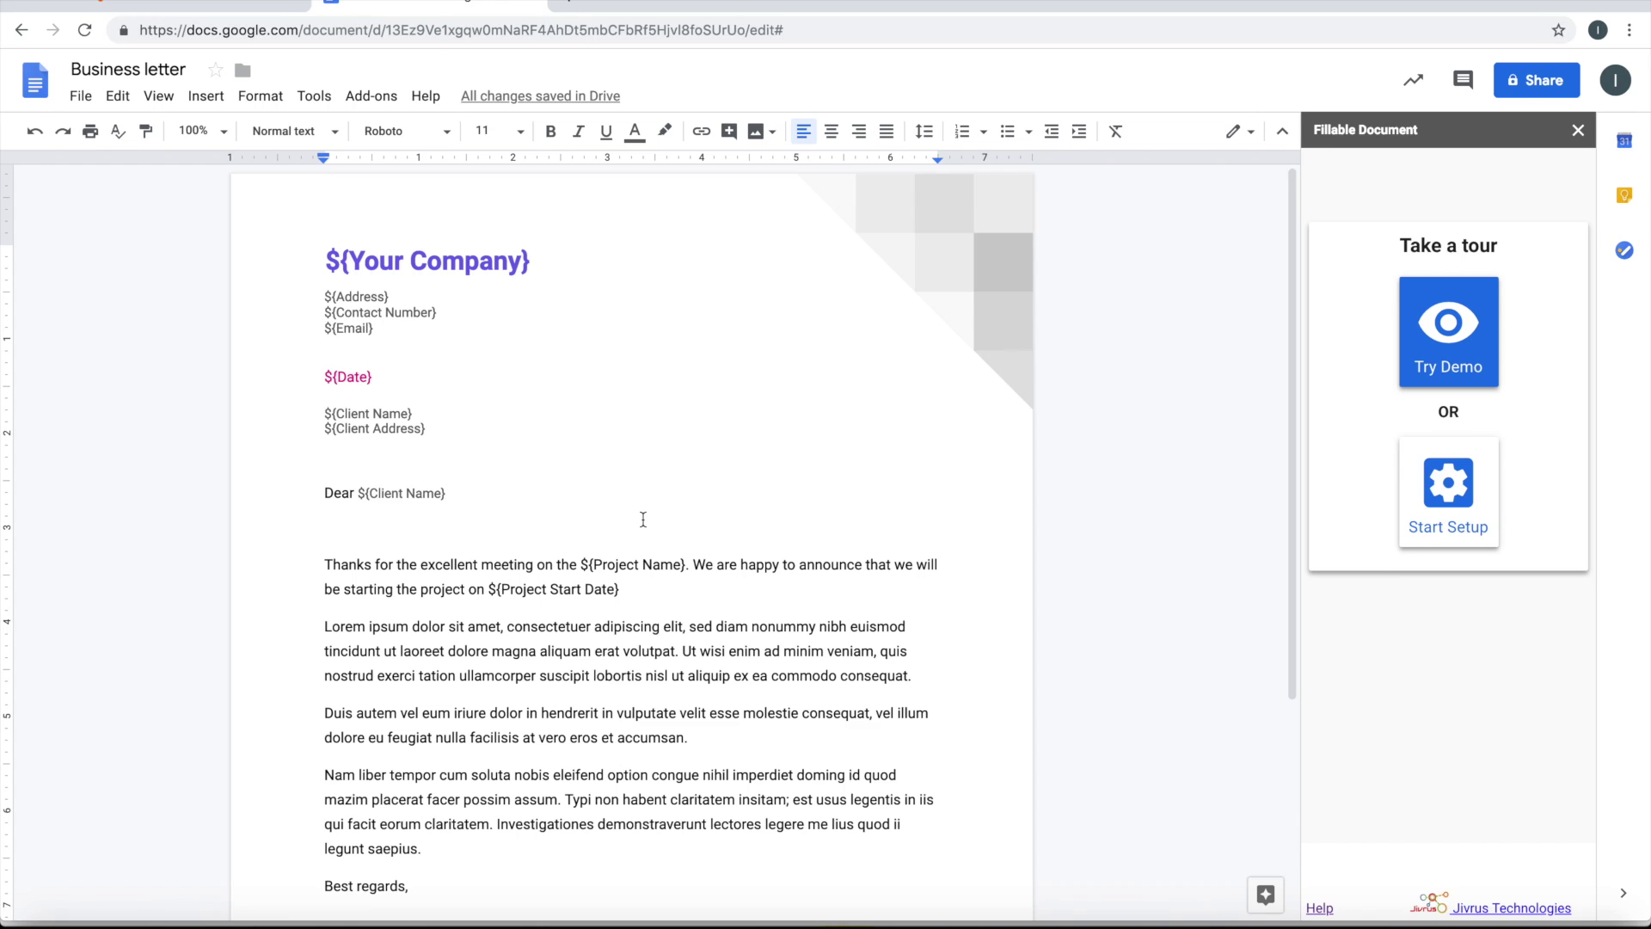
left_click(1439, 521)
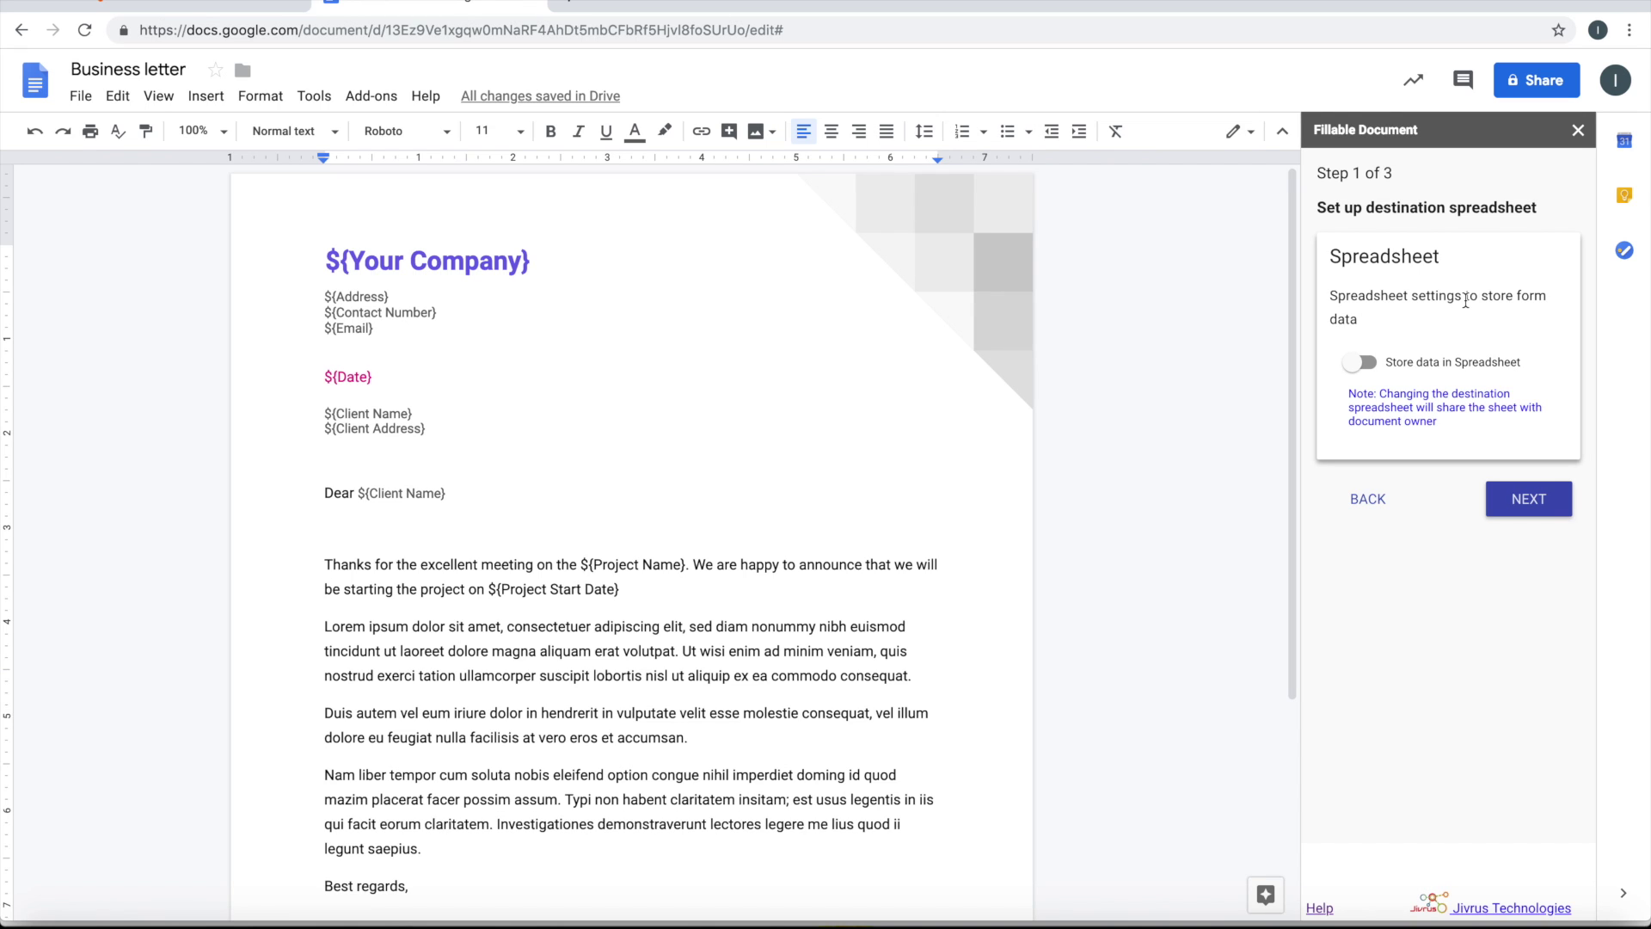
Auto-create the FD Output 1 destination spreadsheet and advance to Step 2 of 3
left_click(1529, 499)
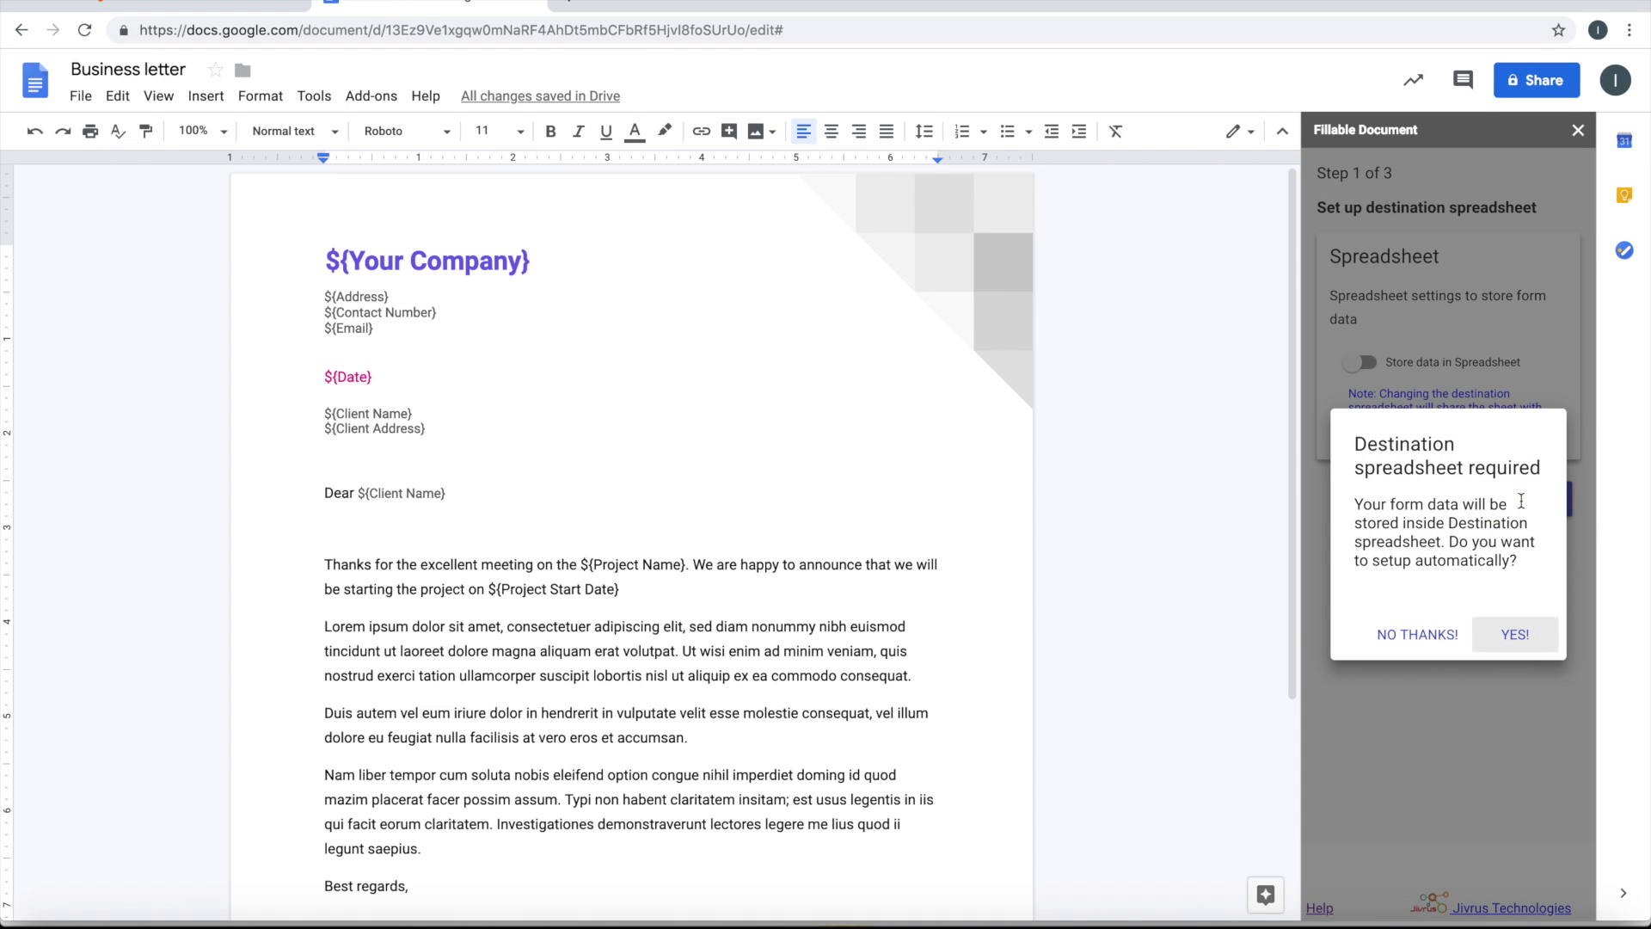
left_click(1513, 645)
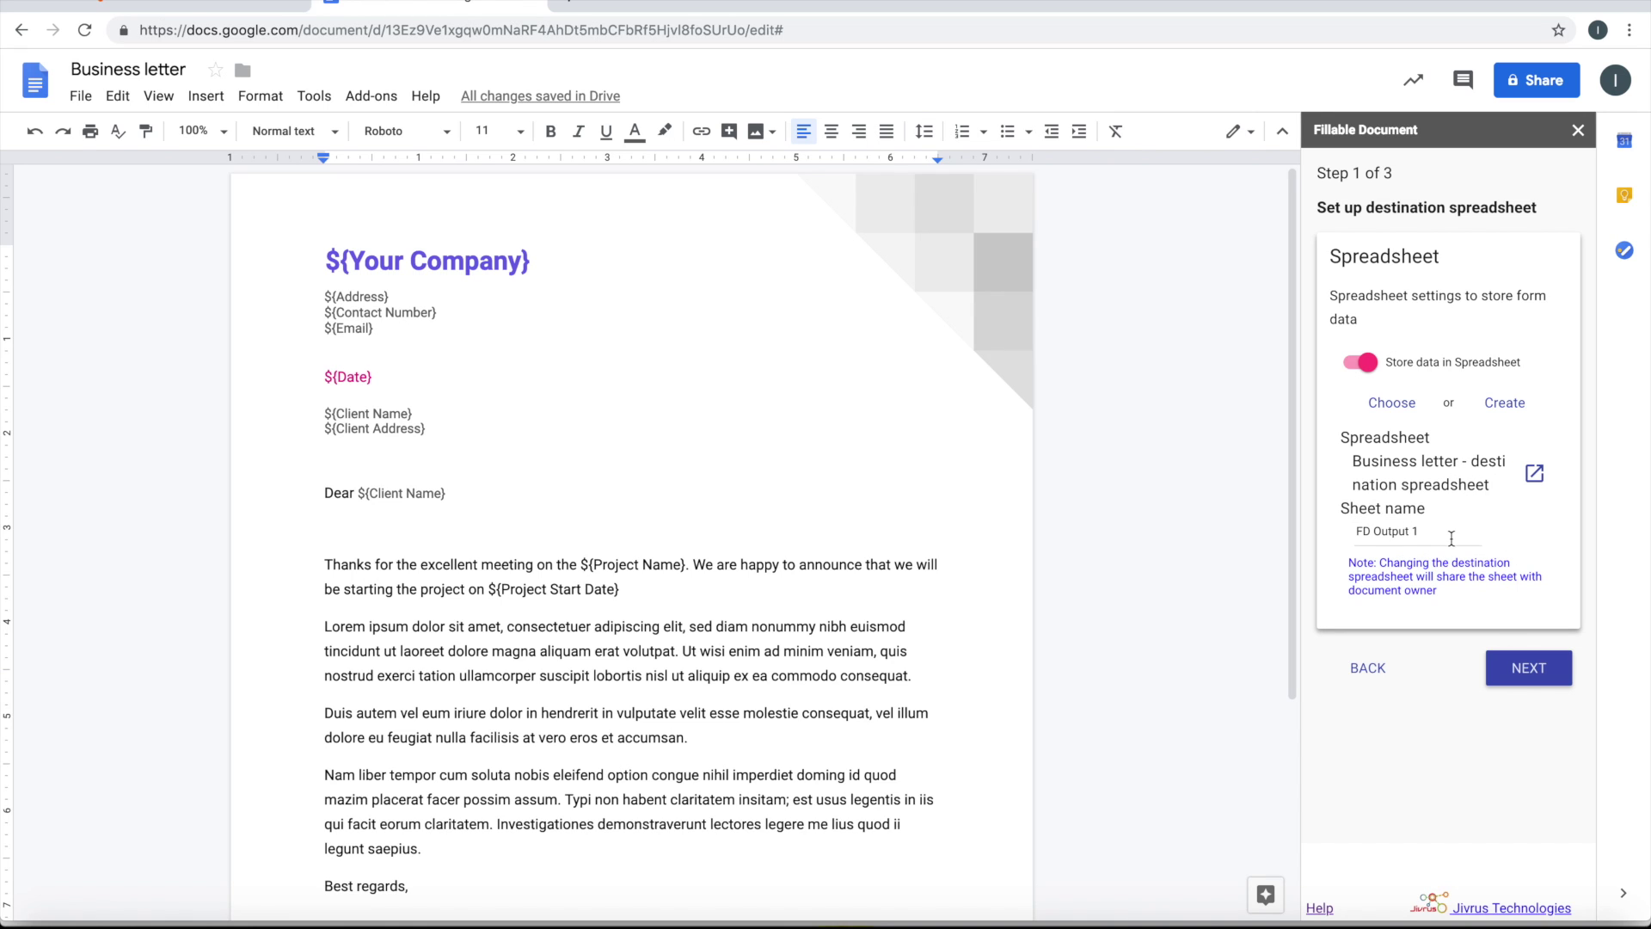
left_click(1514, 677)
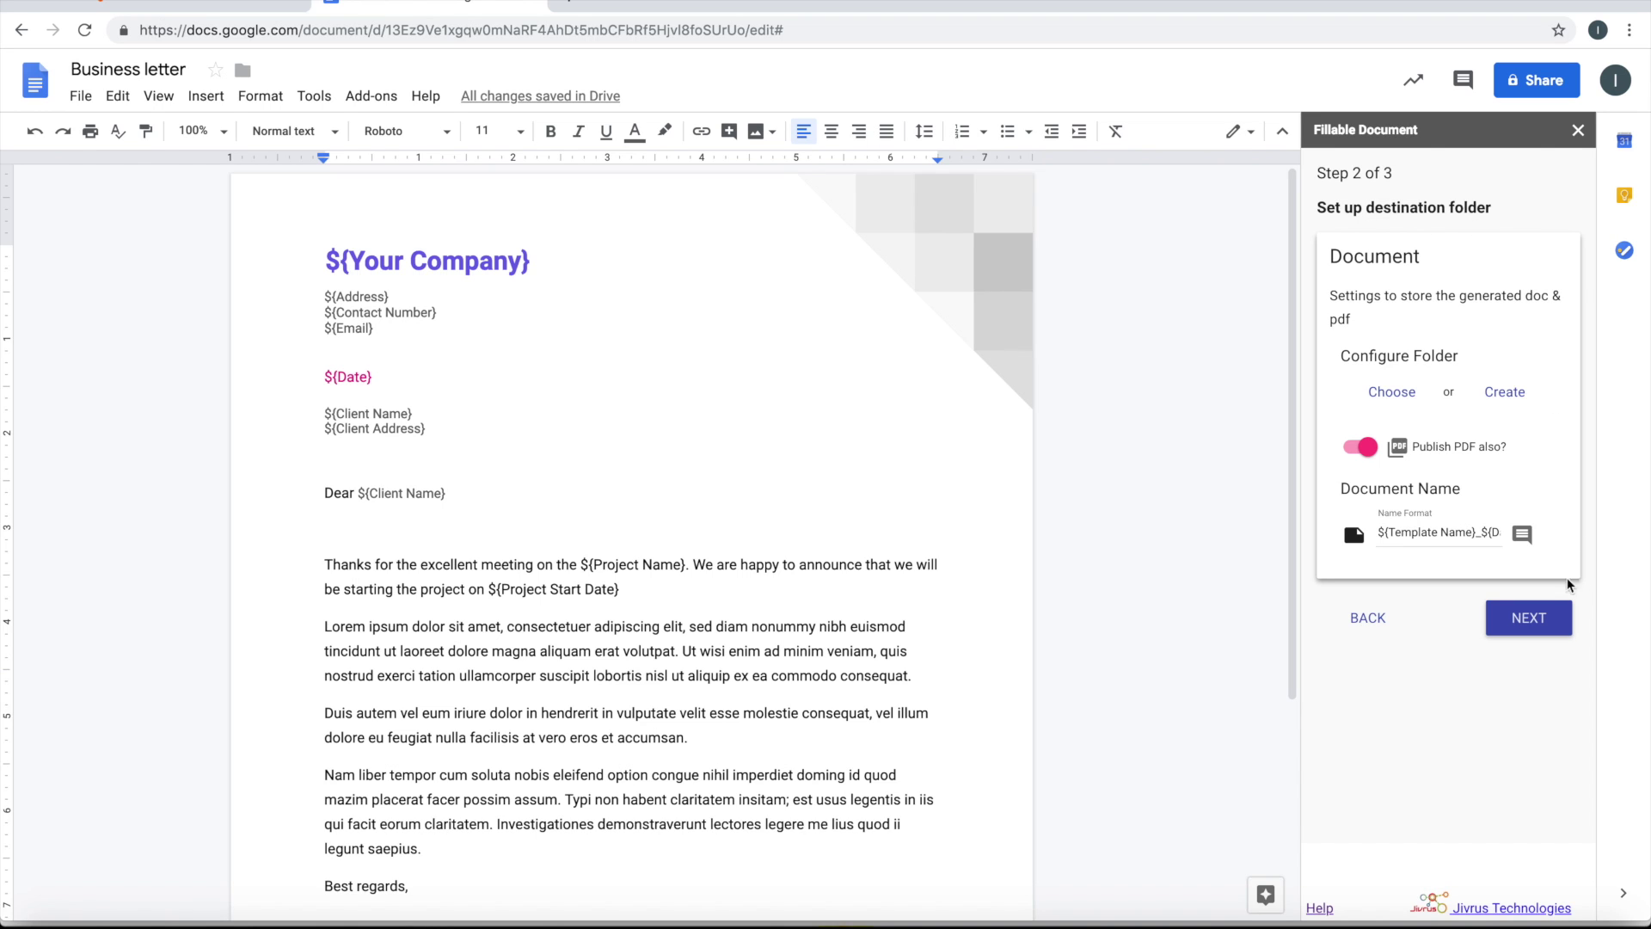
Accept automatic creation of the 'Business letter - destination folder'
left_click(1527, 619)
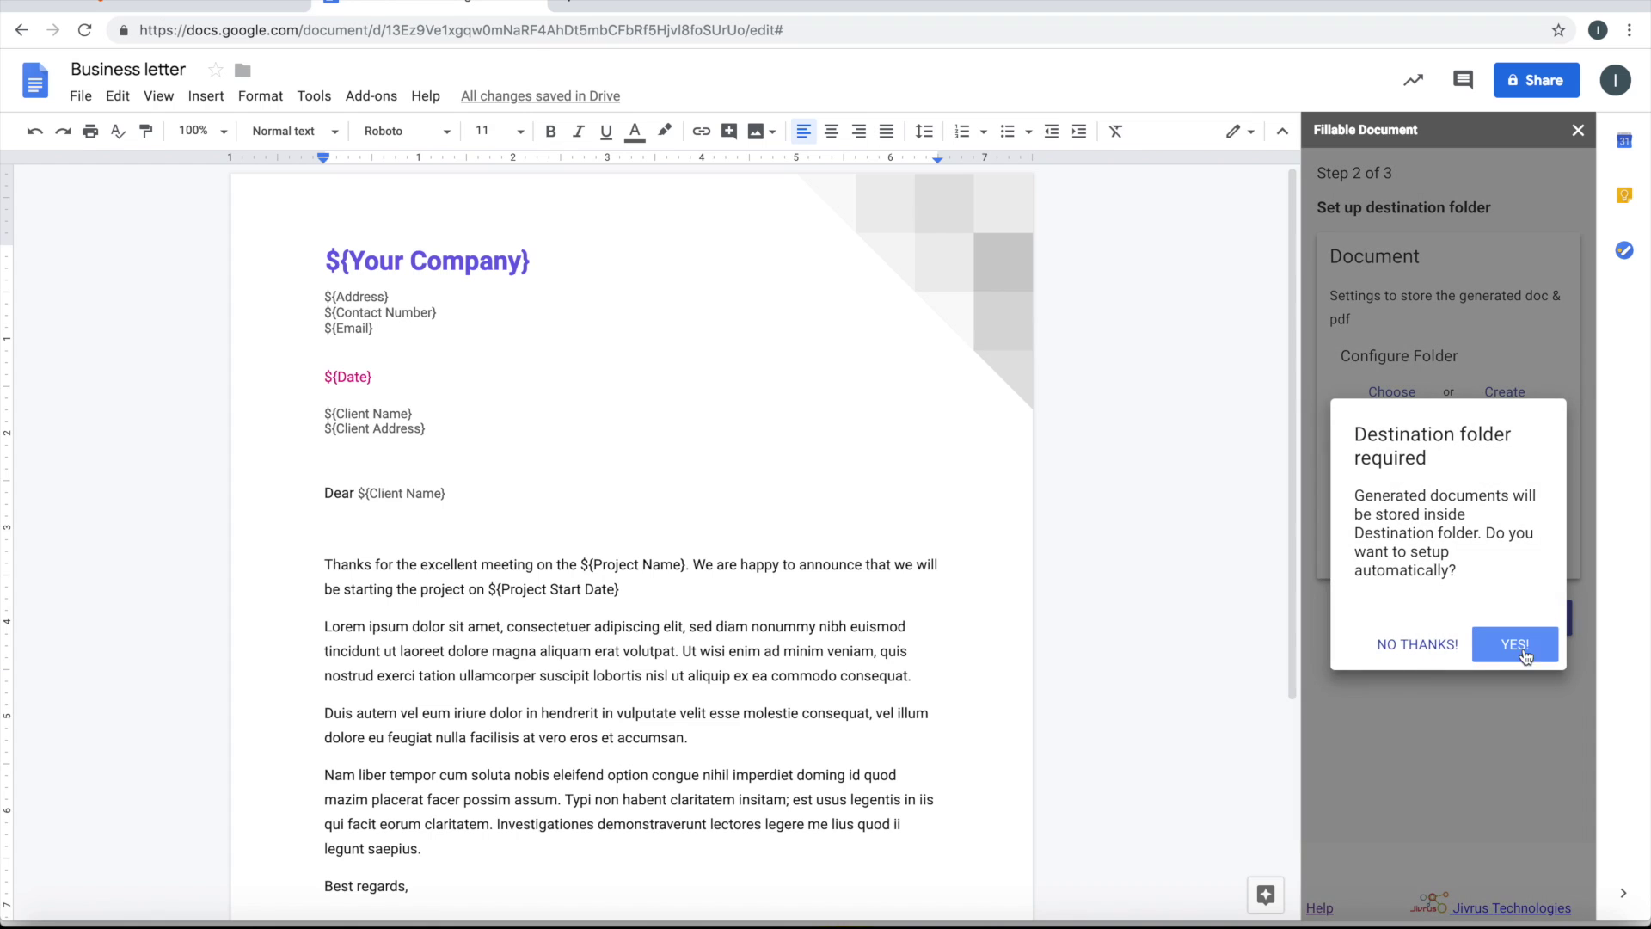
left_click(1504, 654)
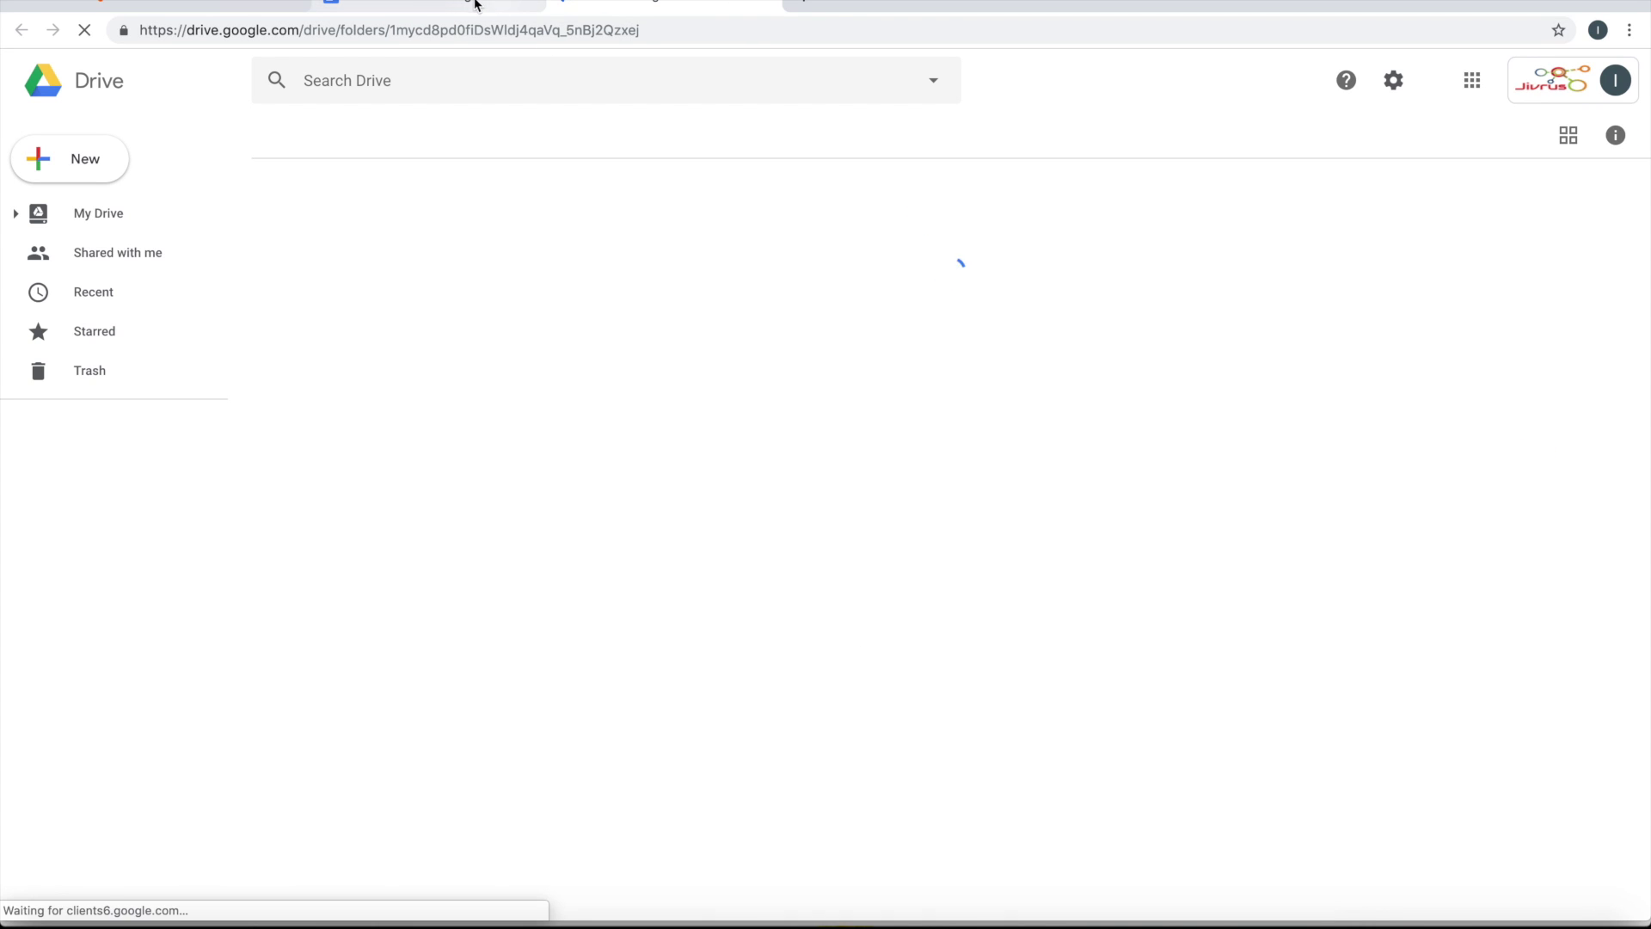
Return to the Business letter document at wizard Step 3, with email sending and PDF attachment on
left_click(462, 2)
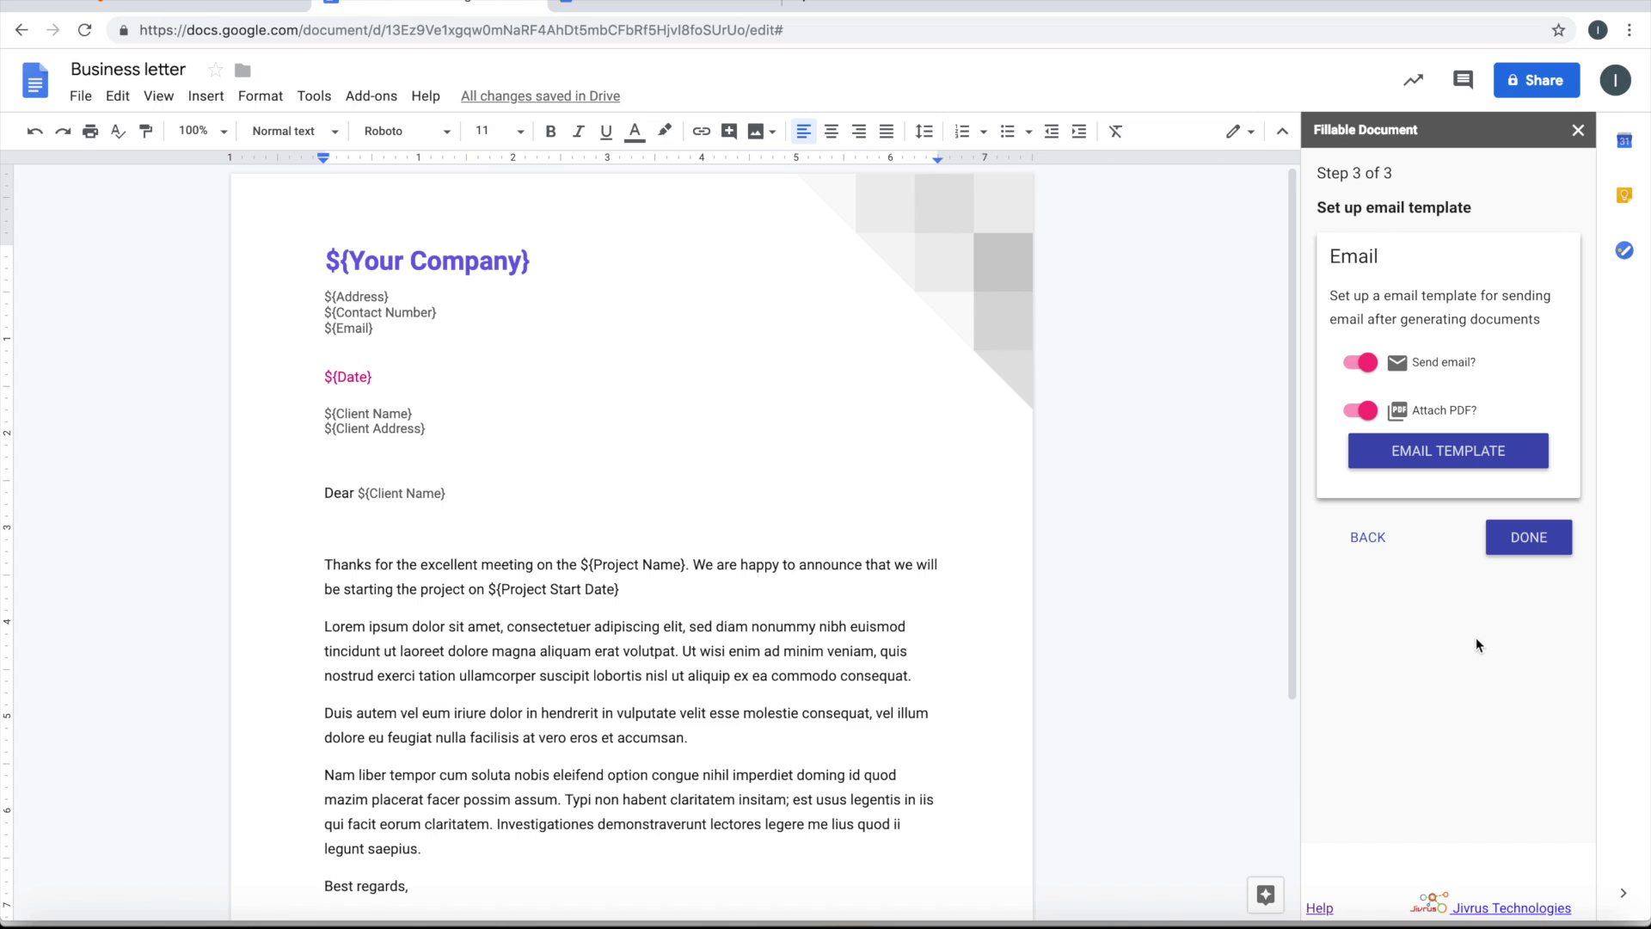
Complete the Fillable Document setup so the field list shows the letter's 11 placeholder fields
left_click(1522, 535)
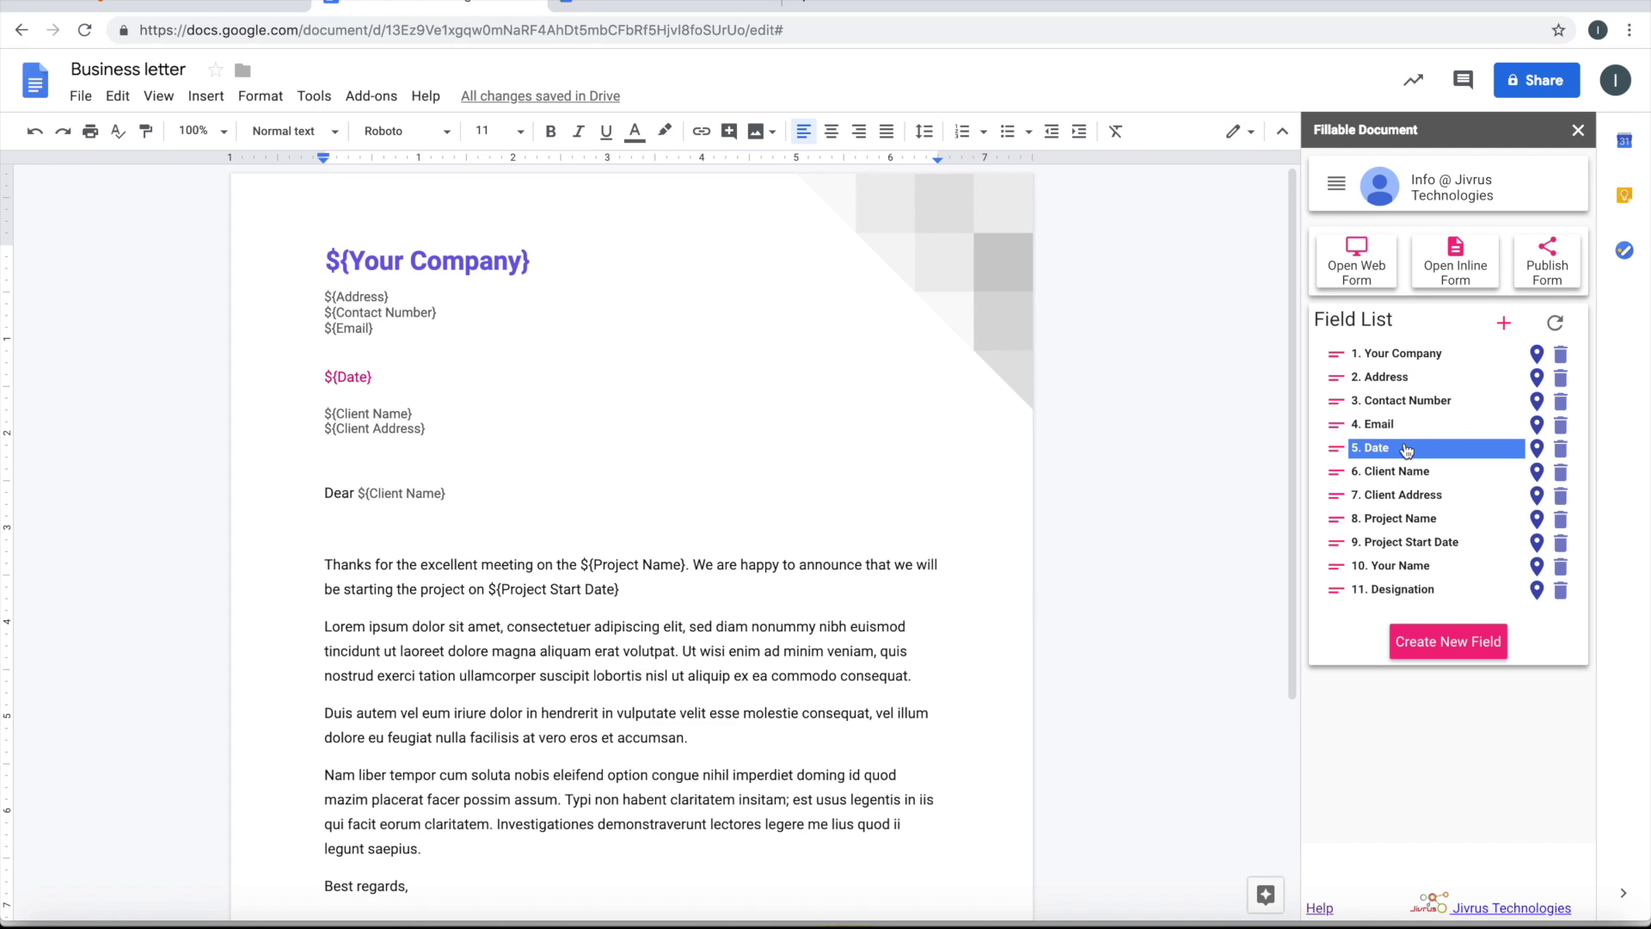
Make the Your Company field required
left_click(1435, 358)
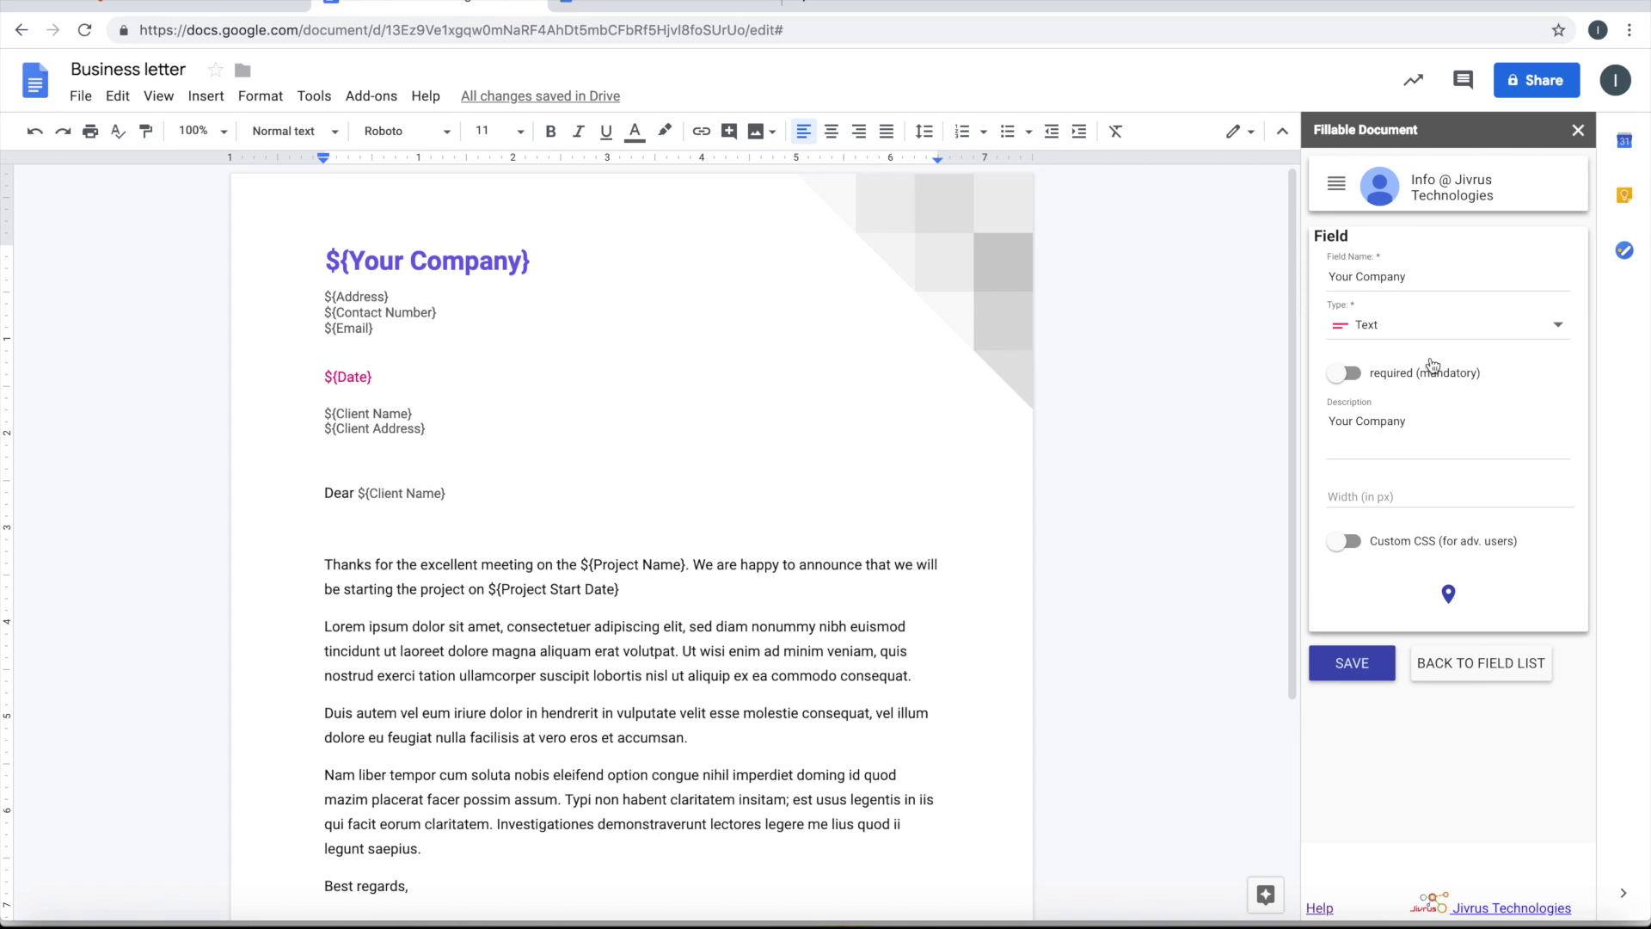
left_click(1376, 380)
left_click(1353, 660)
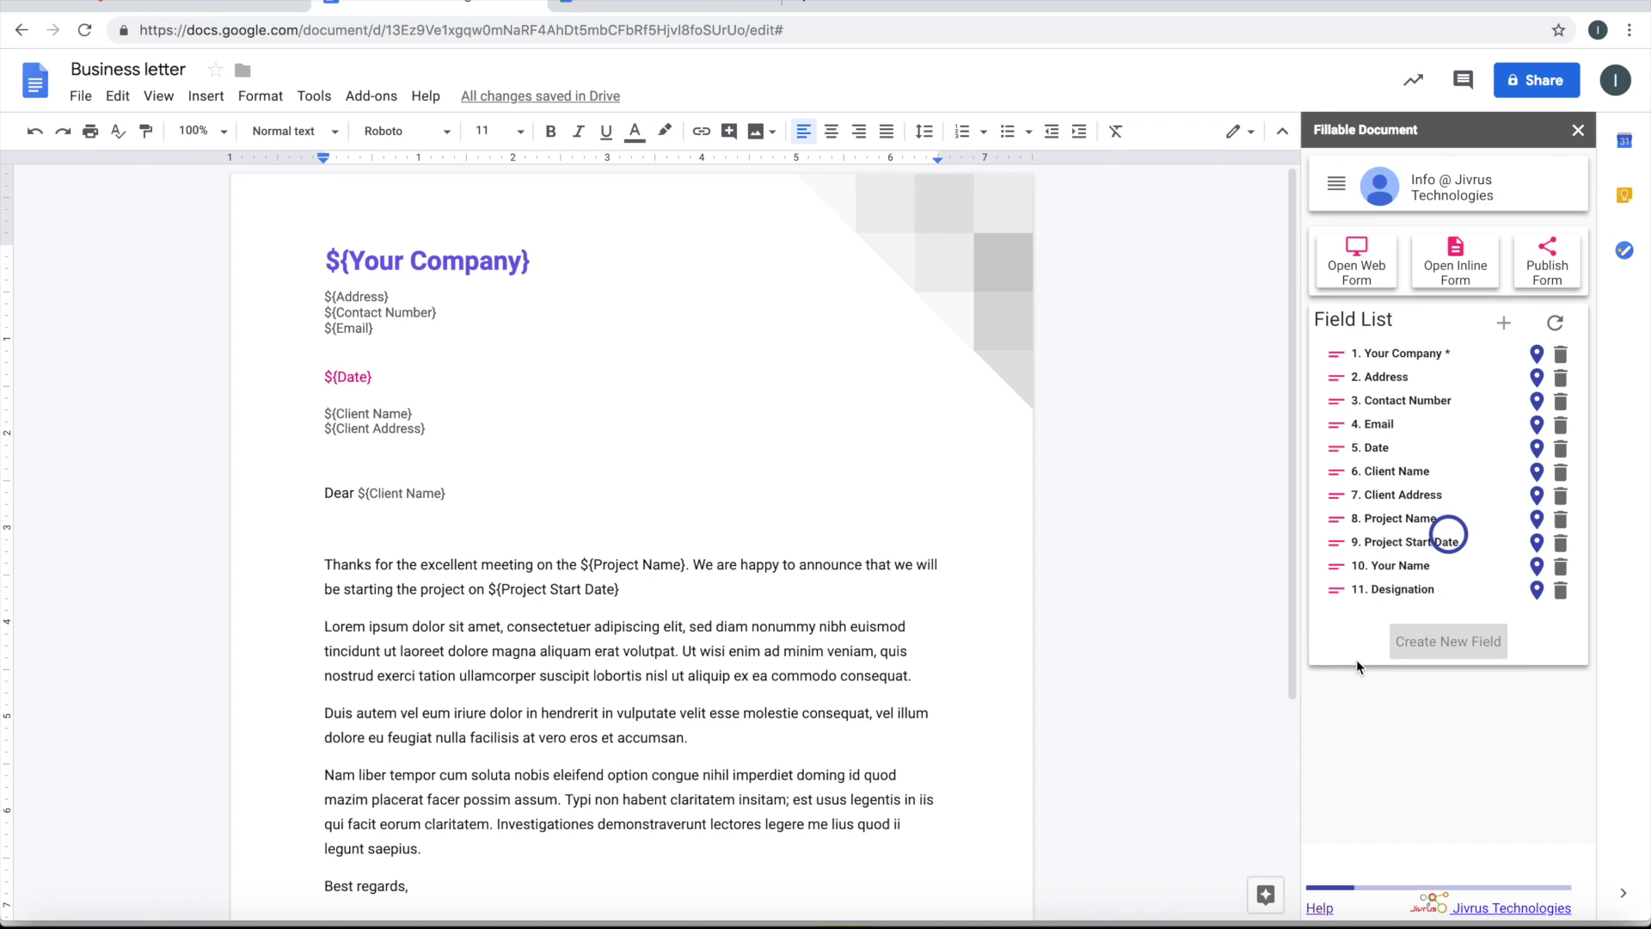
Change the Date field's type to Date
left_click(1463, 449)
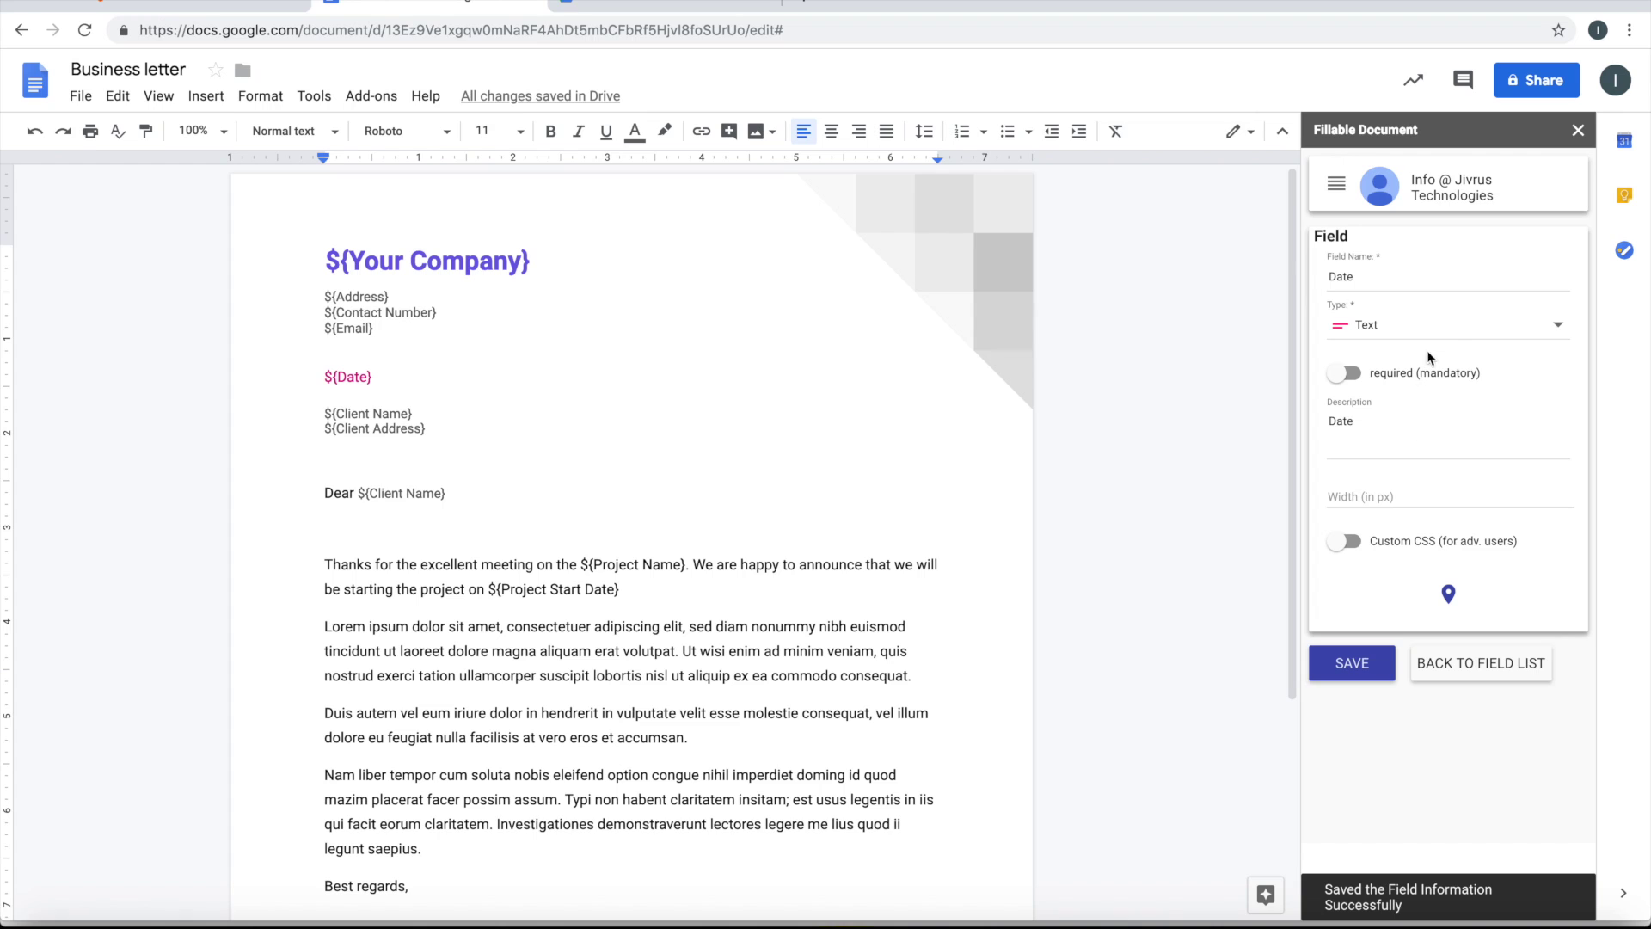
left_click(1451, 334)
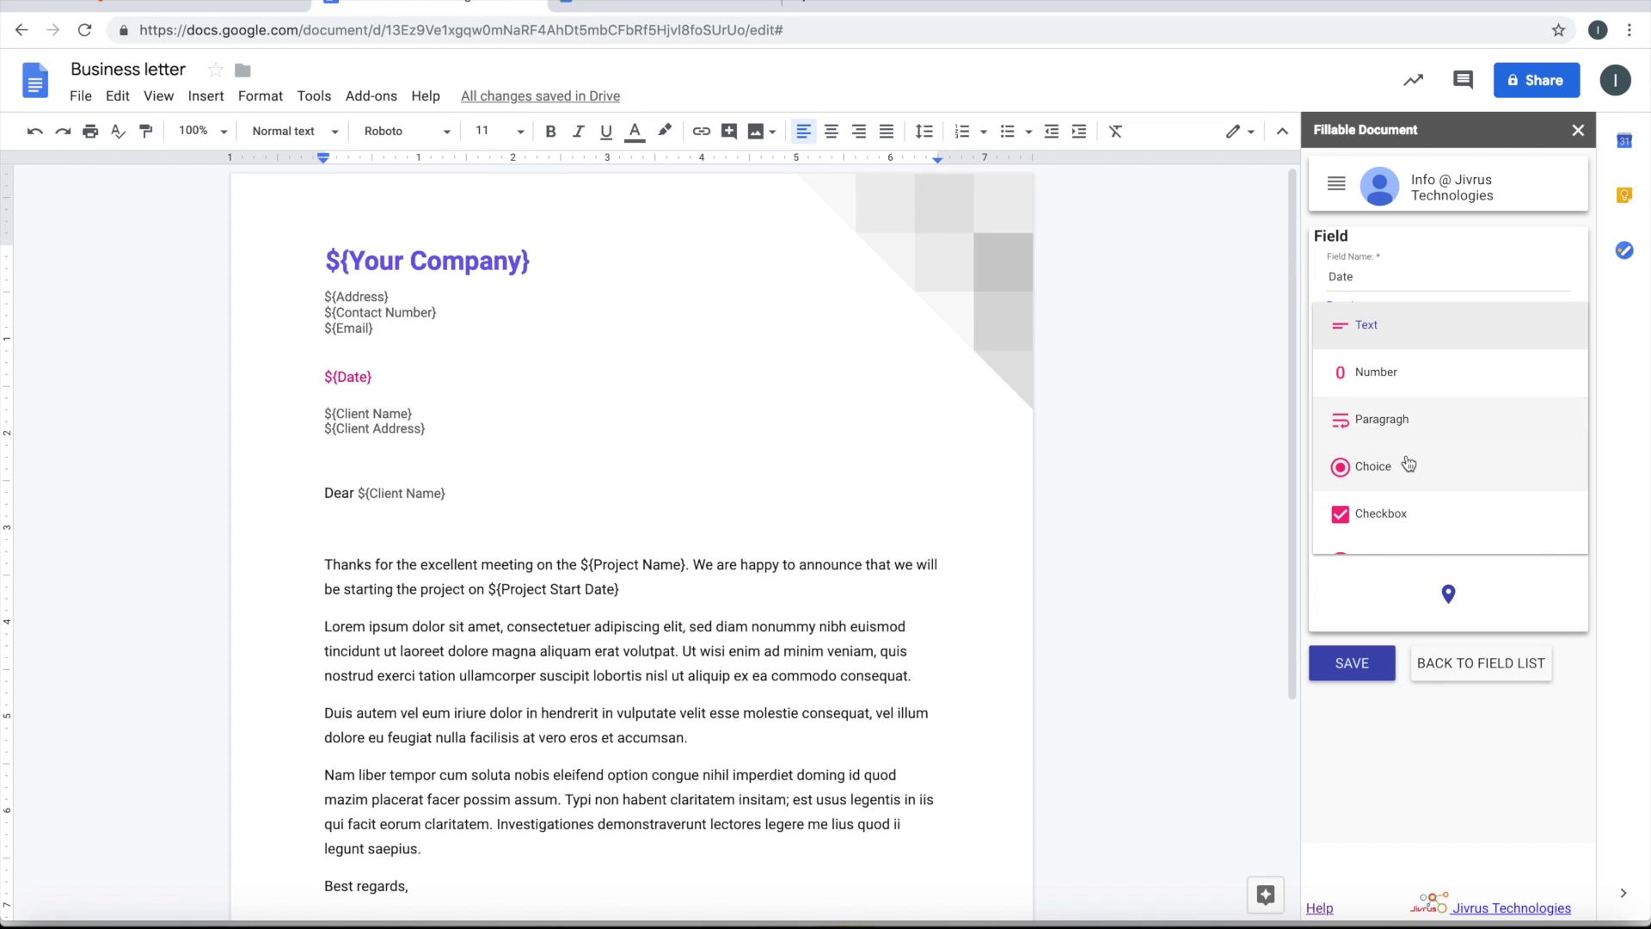
scroll(1404, 486, "down", 2)
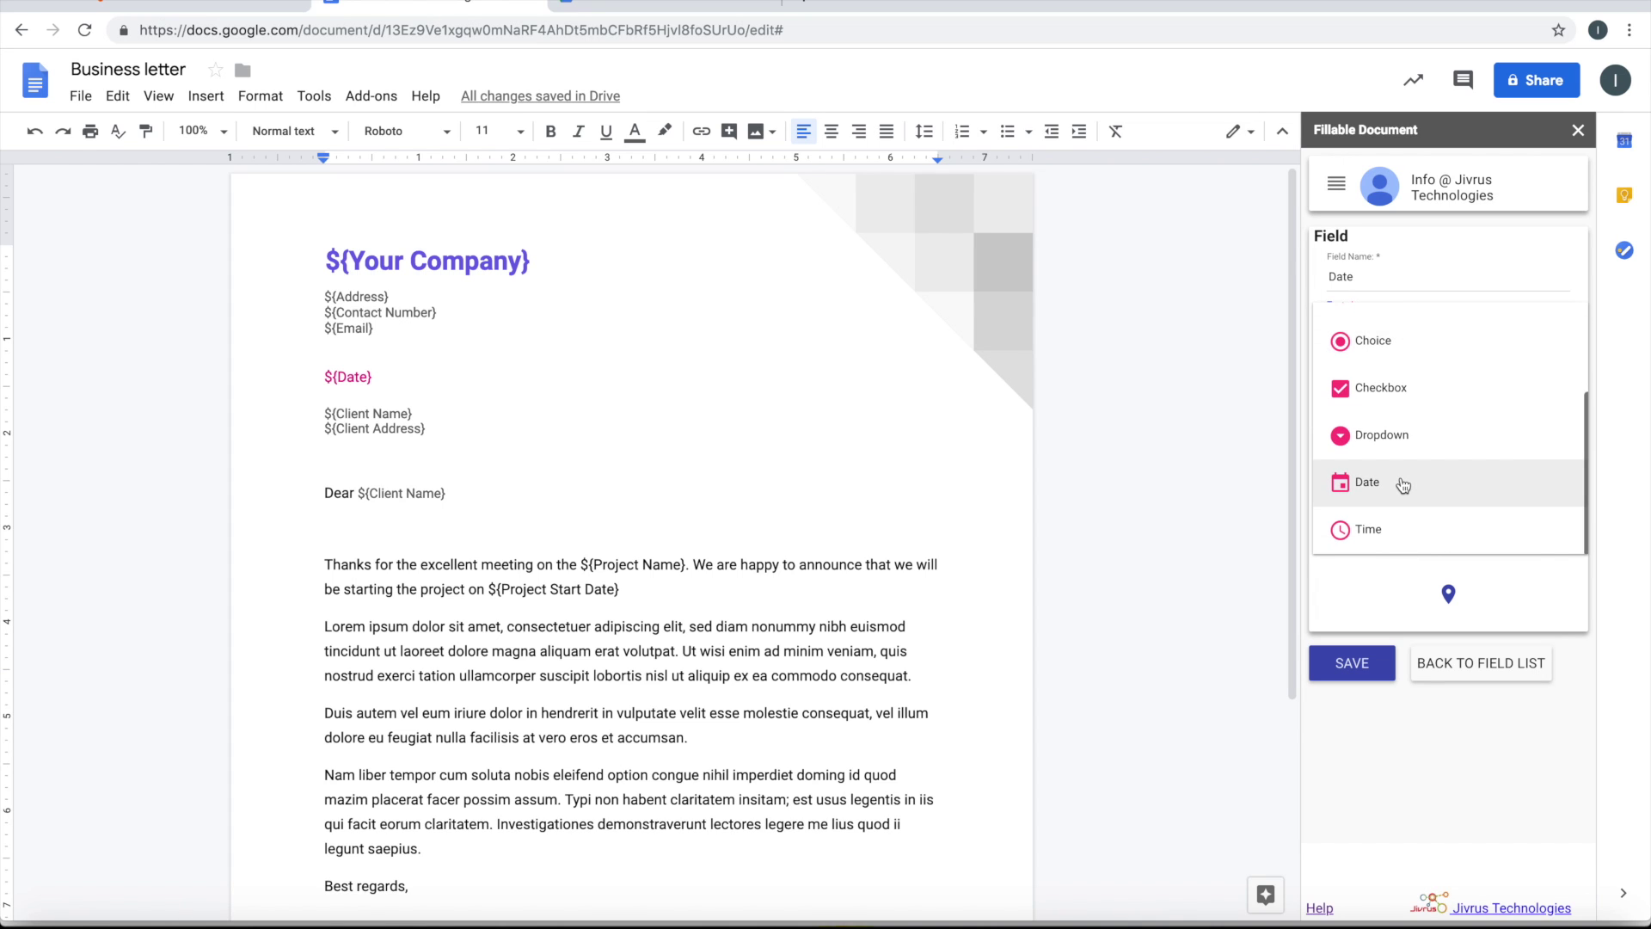
left_click(1379, 488)
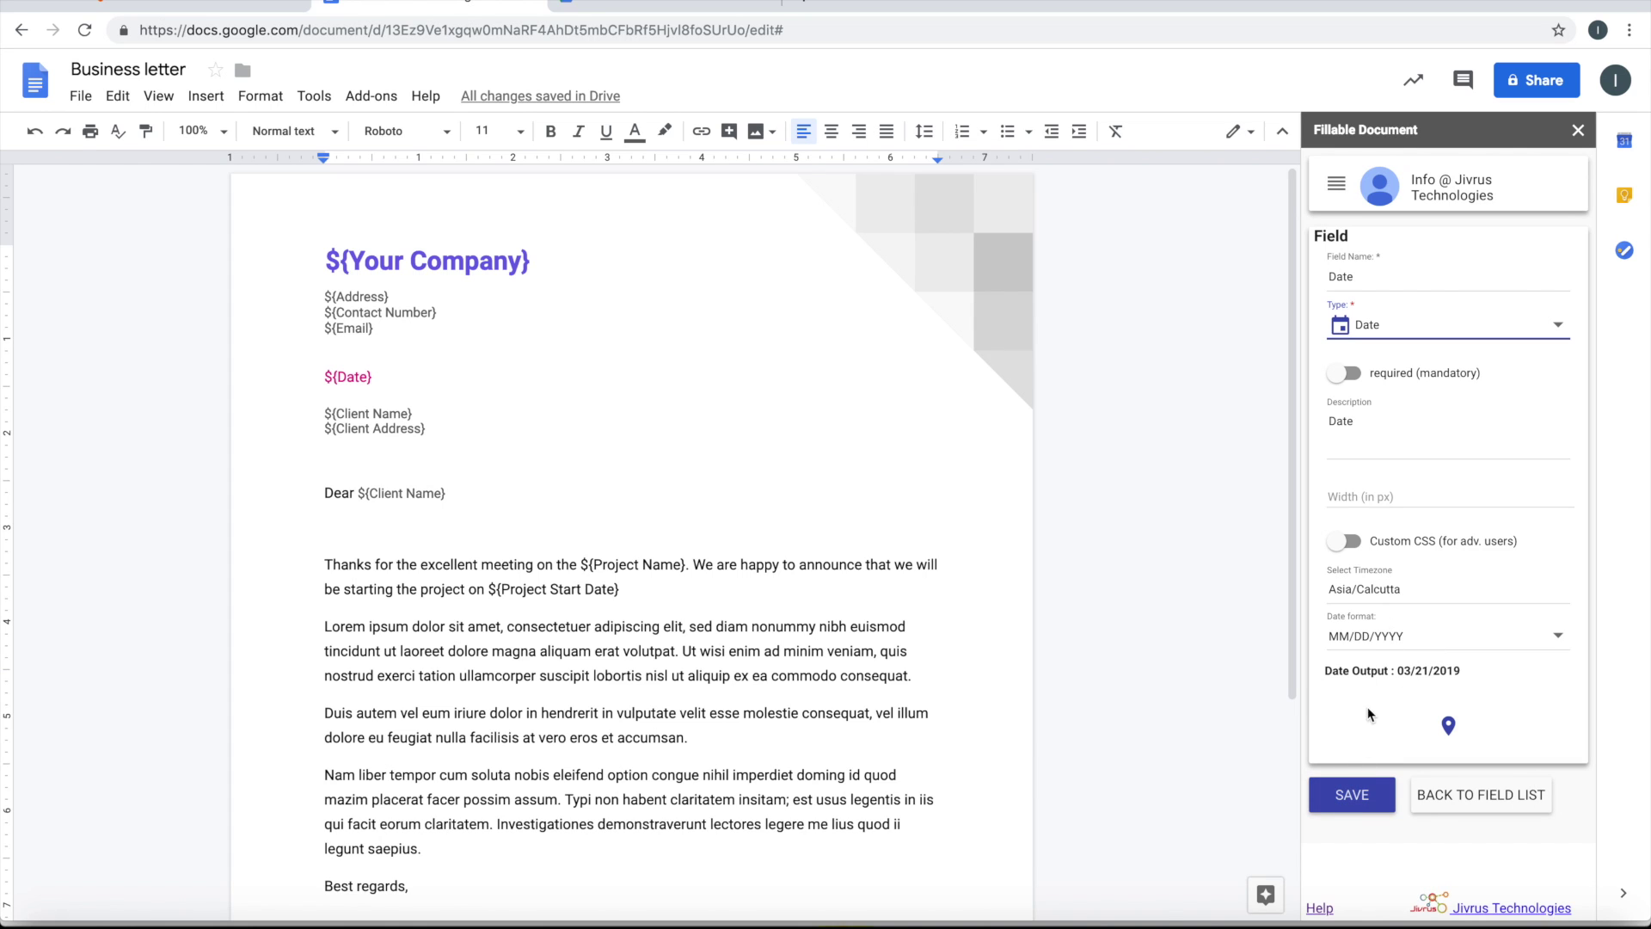
left_click(1350, 797)
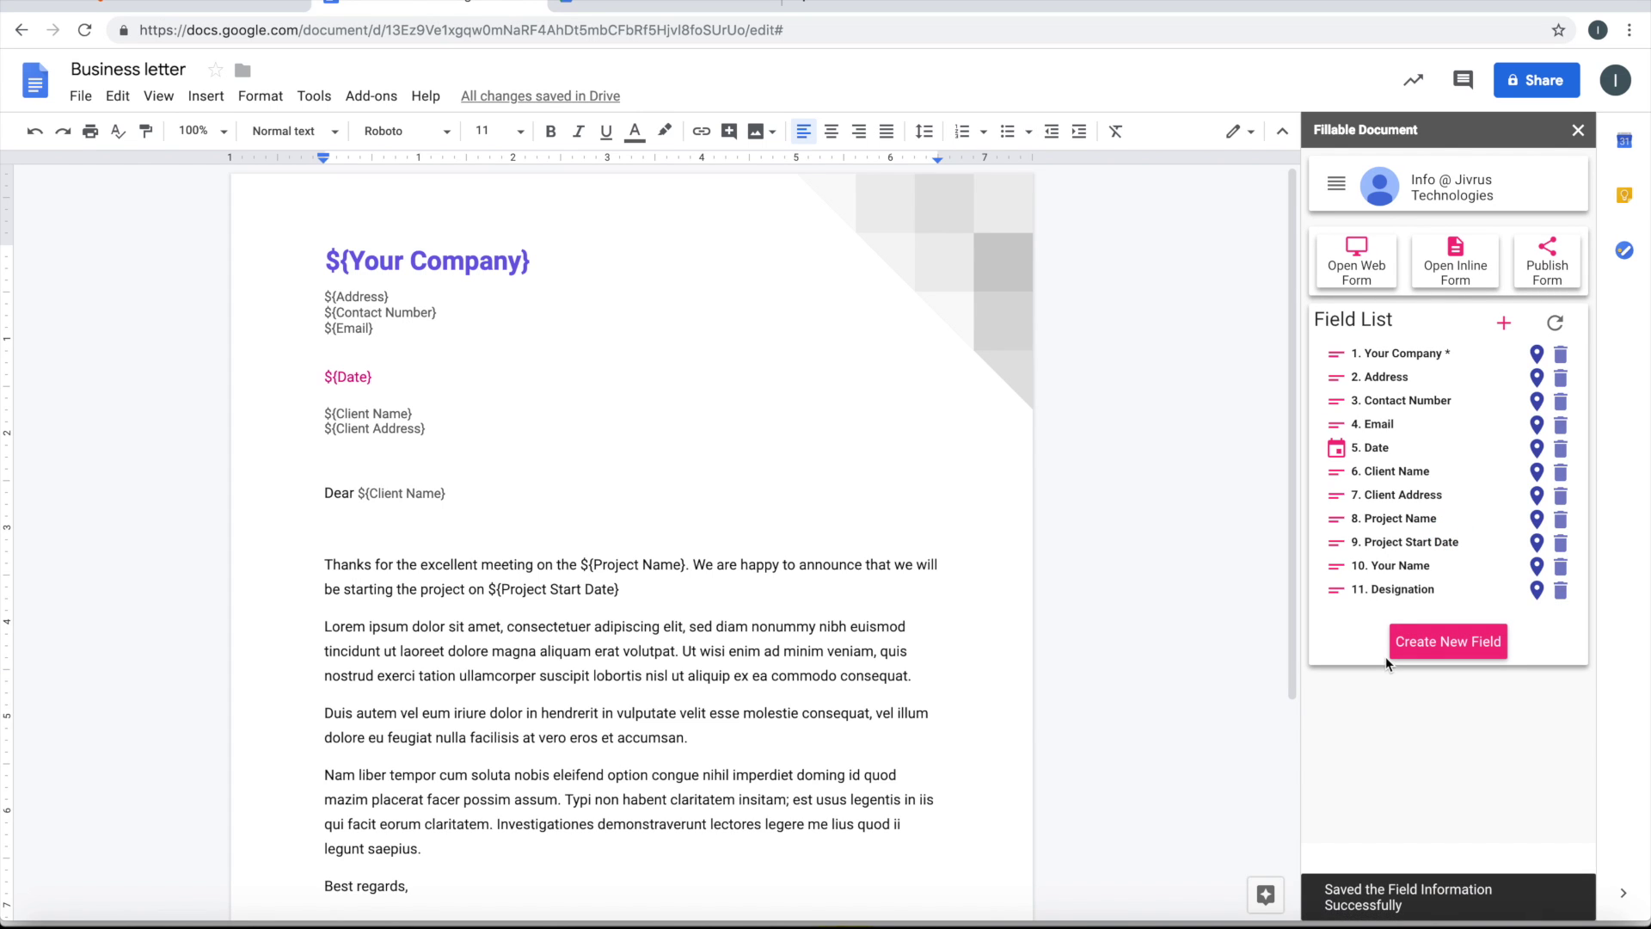
Change the Project Start Date field's type to Date (MM/DD/YYYY)
left_click(1405, 551)
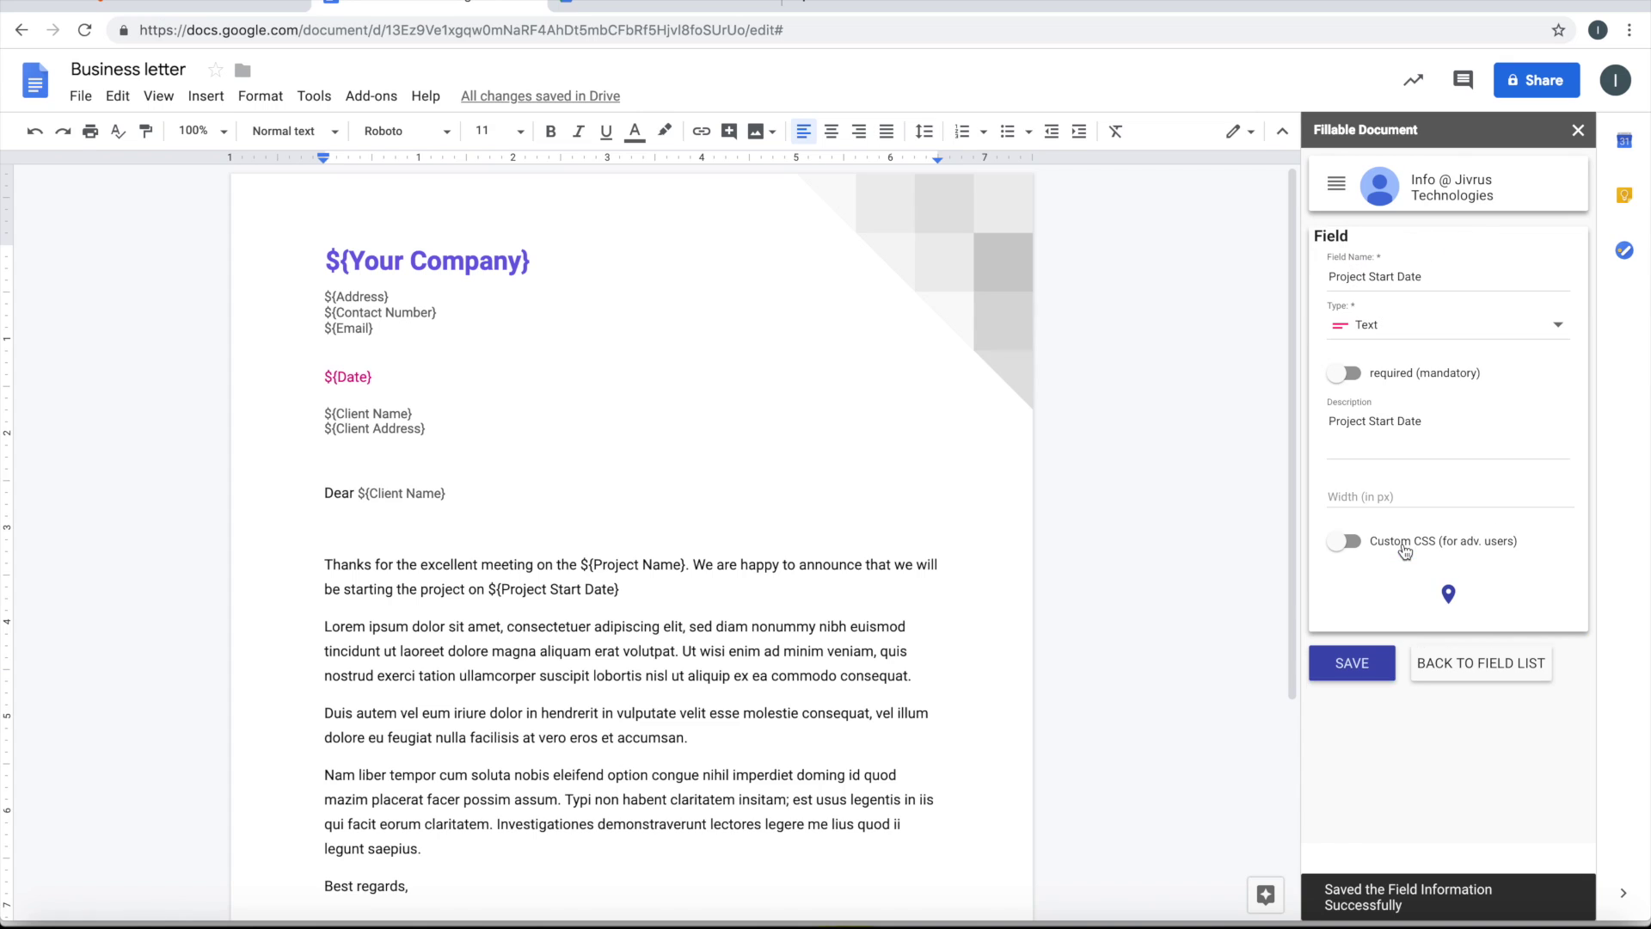
left_click(1428, 335)
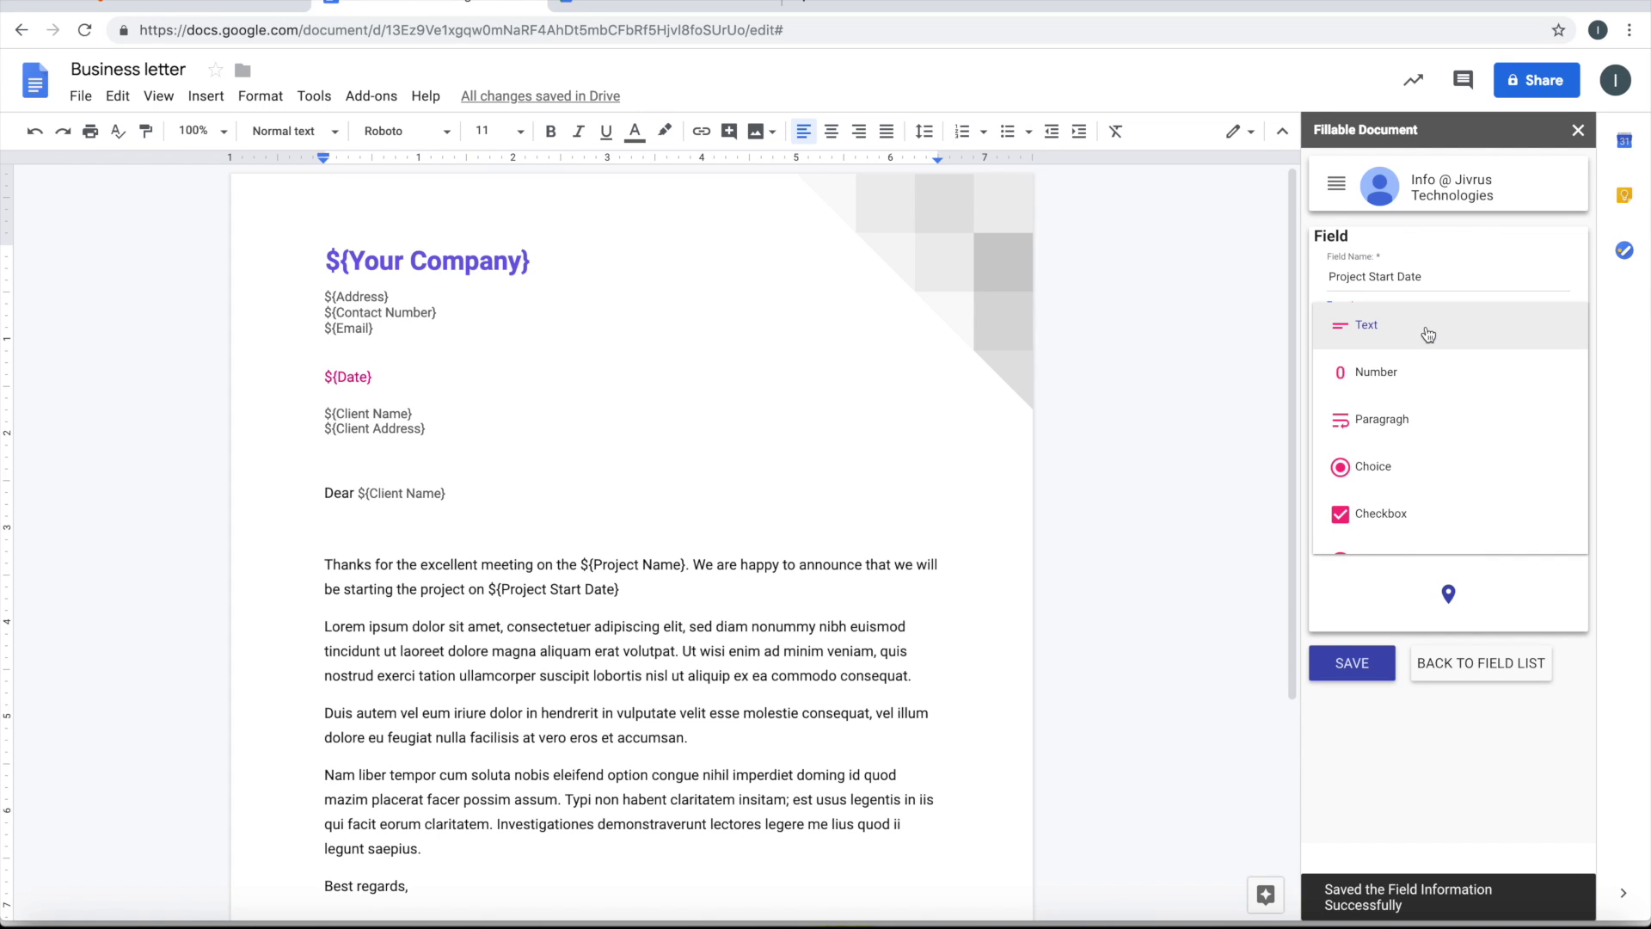
scroll(1394, 513, "down", 1)
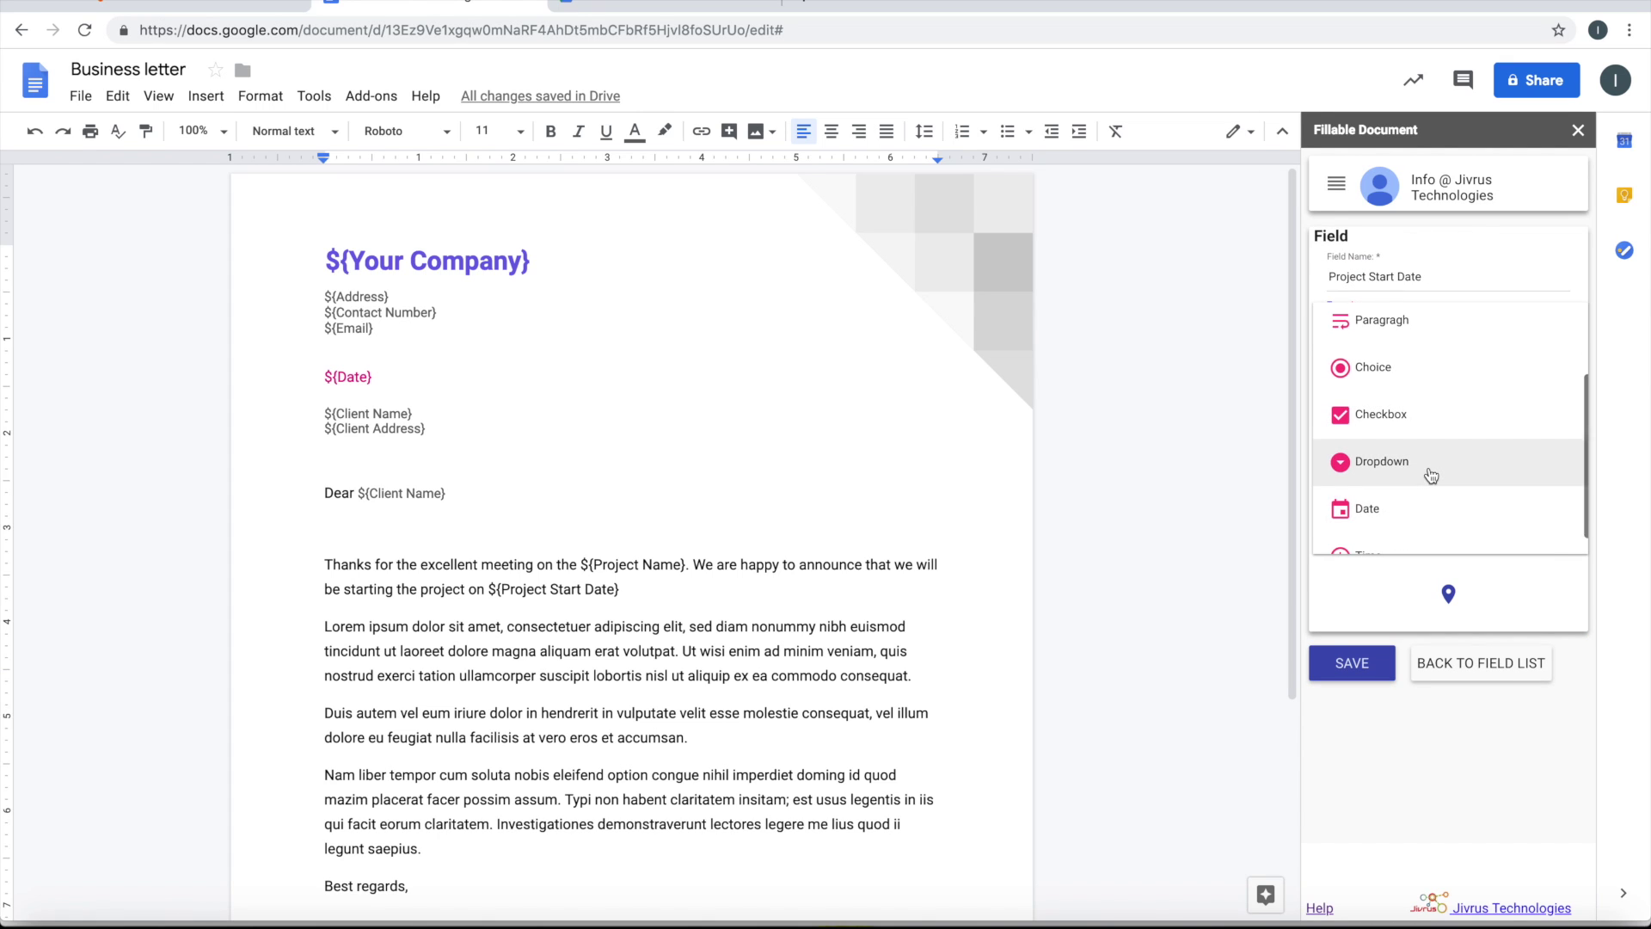
scroll(1425, 479, "down", 1)
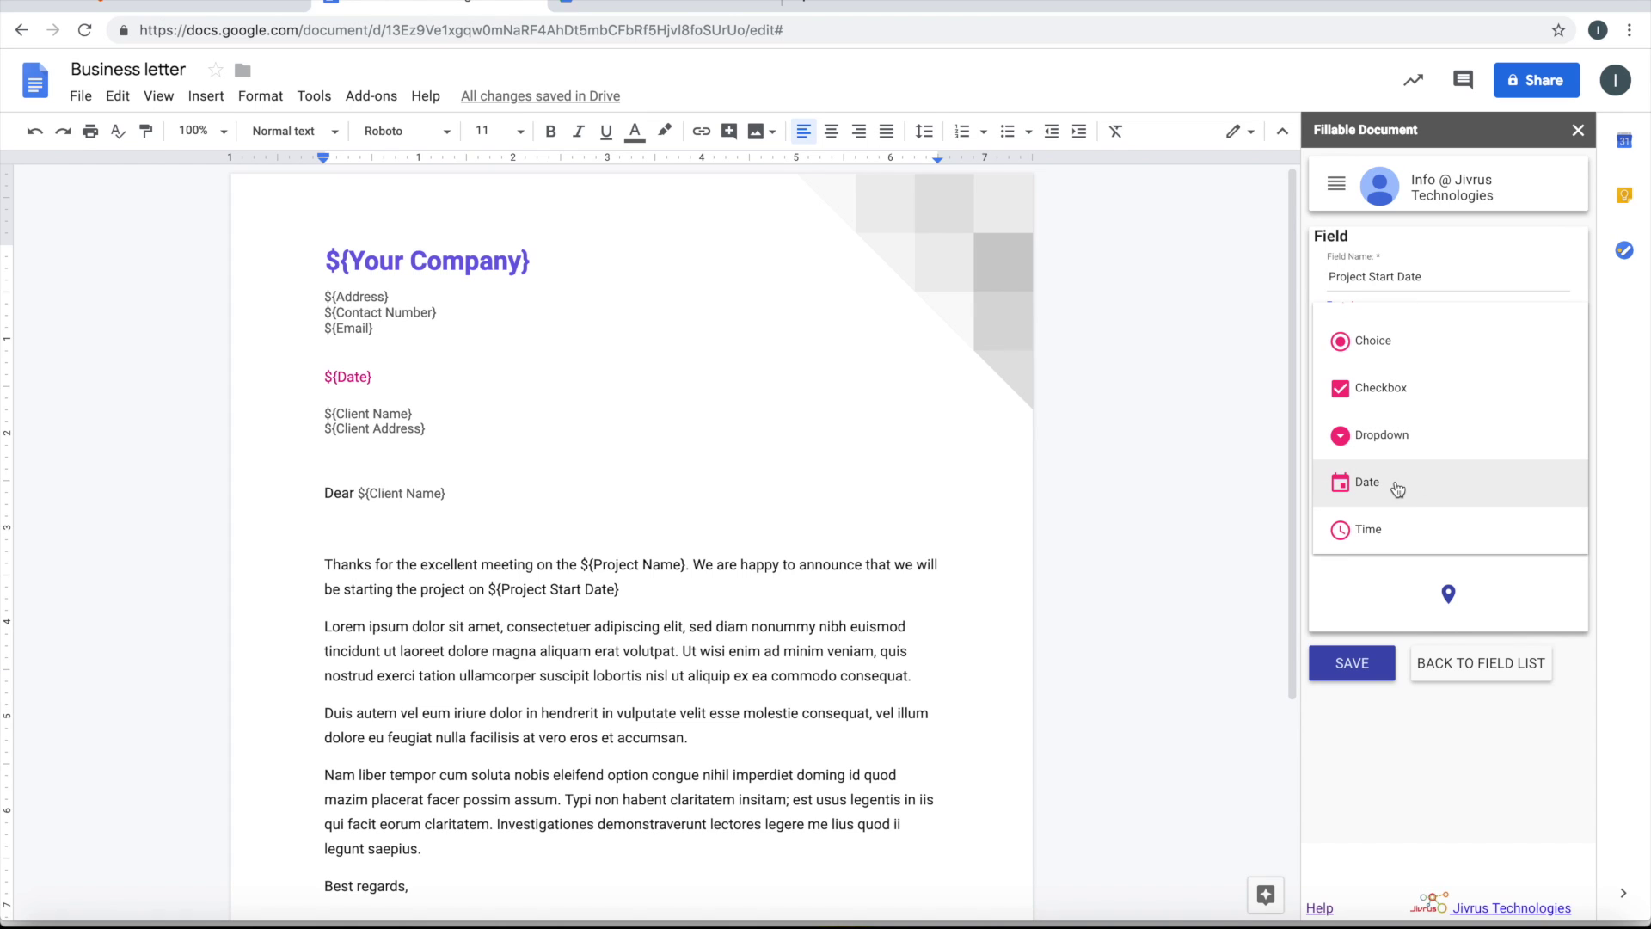
left_click(1426, 482)
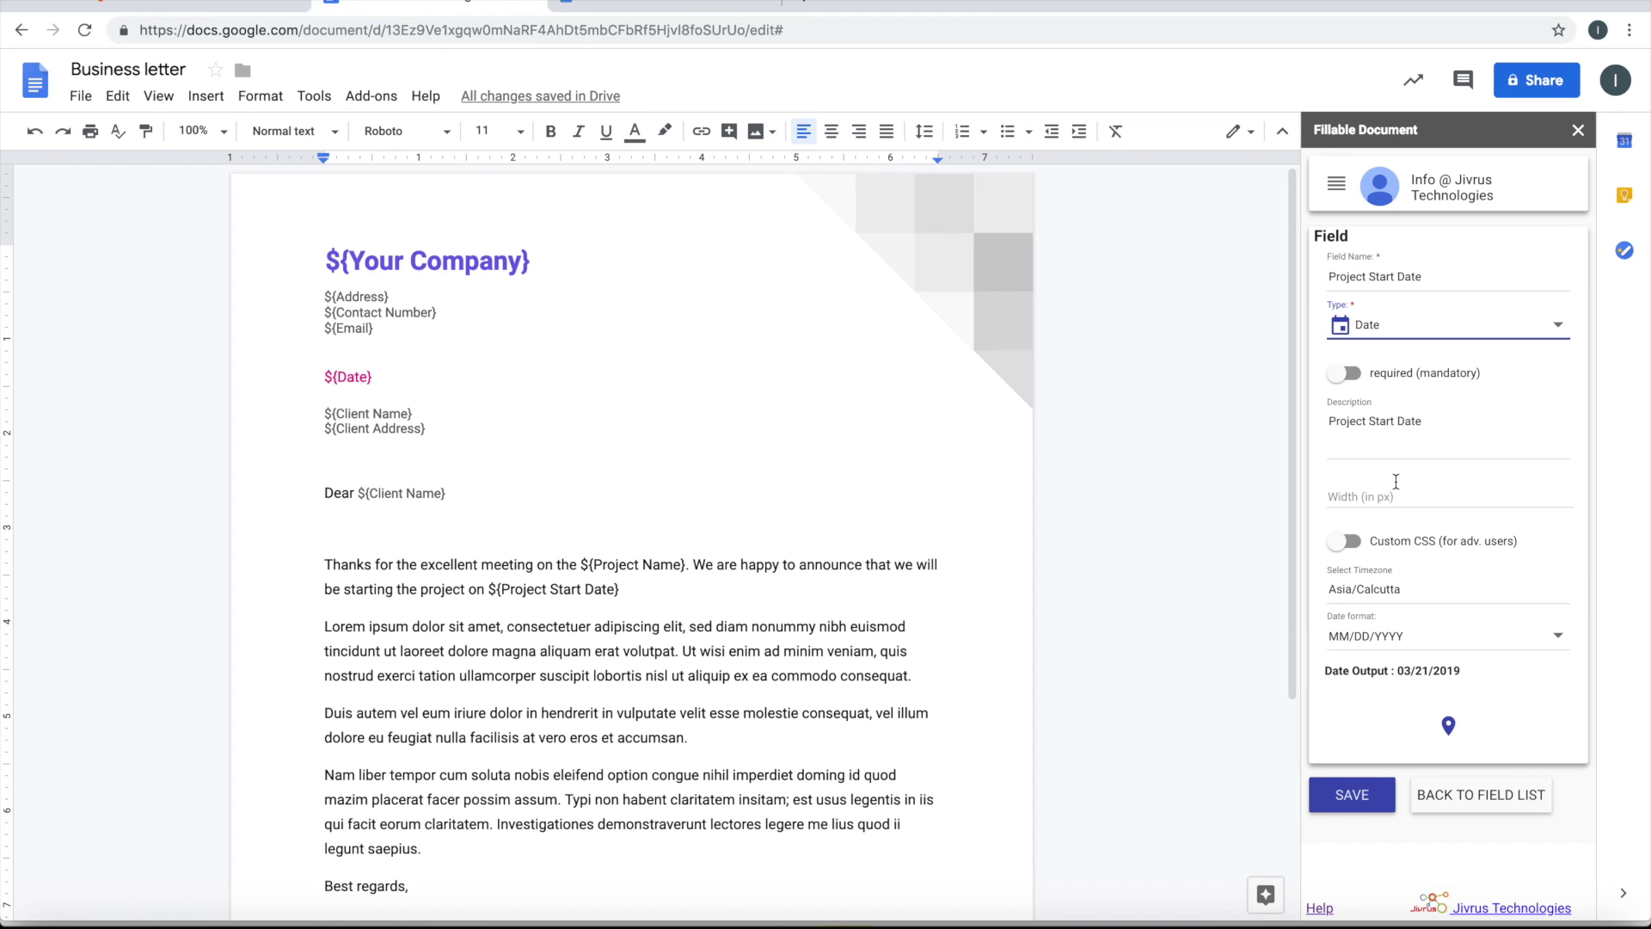
left_click(1353, 794)
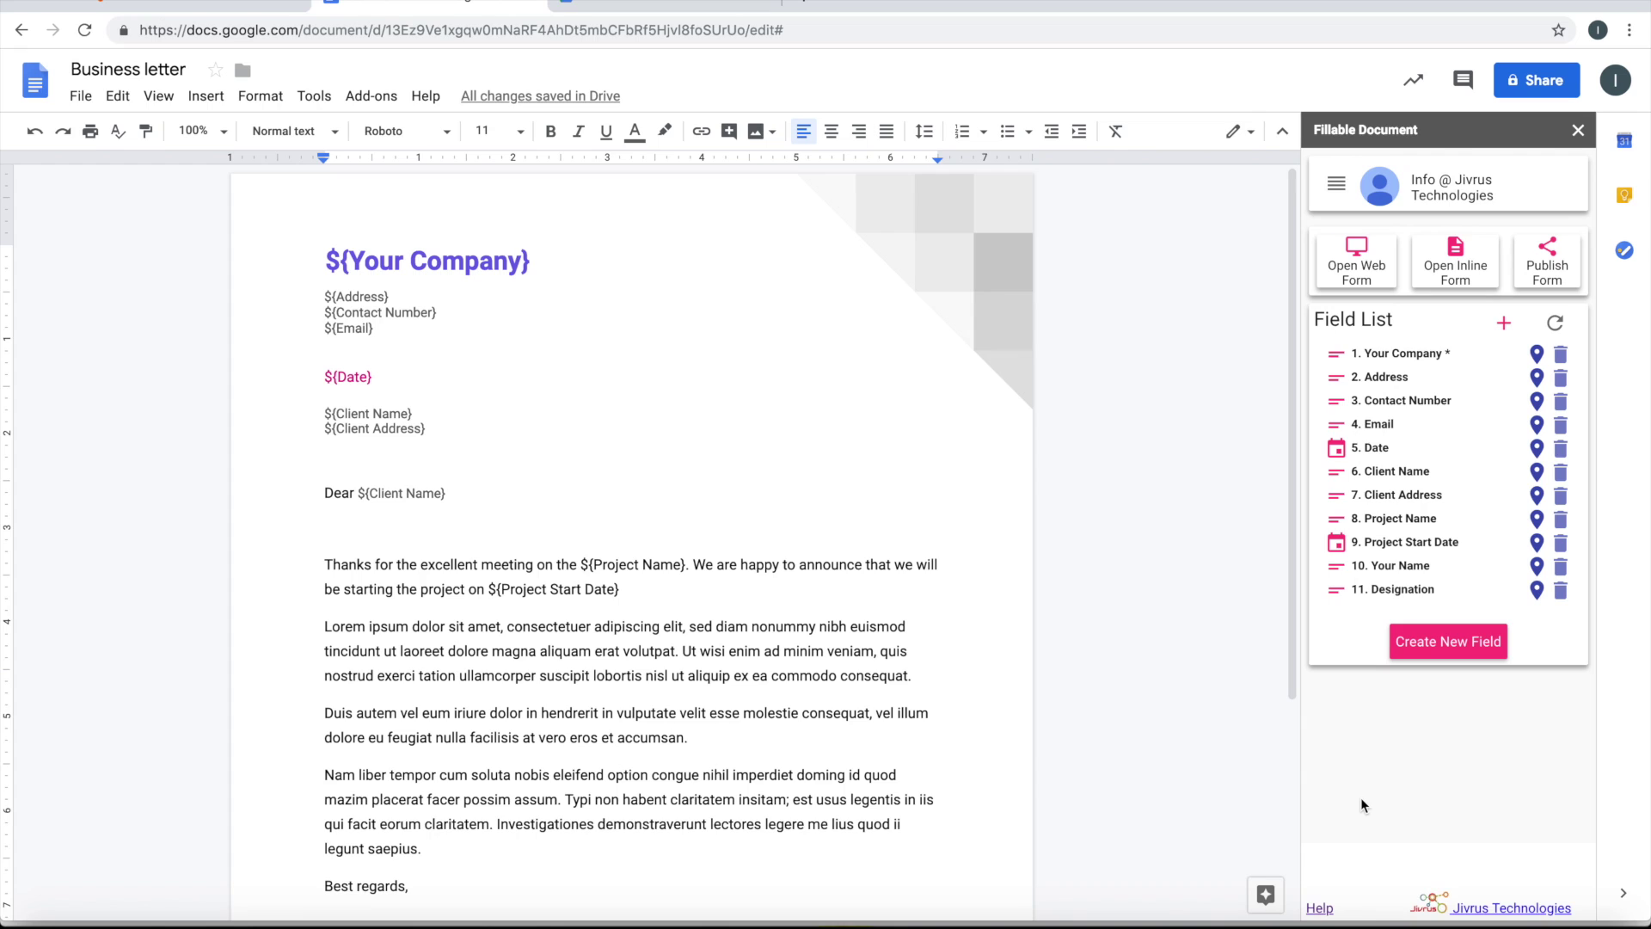
Launch the Business letter web form from the Fillable Document sidebar
left_click(991, 823)
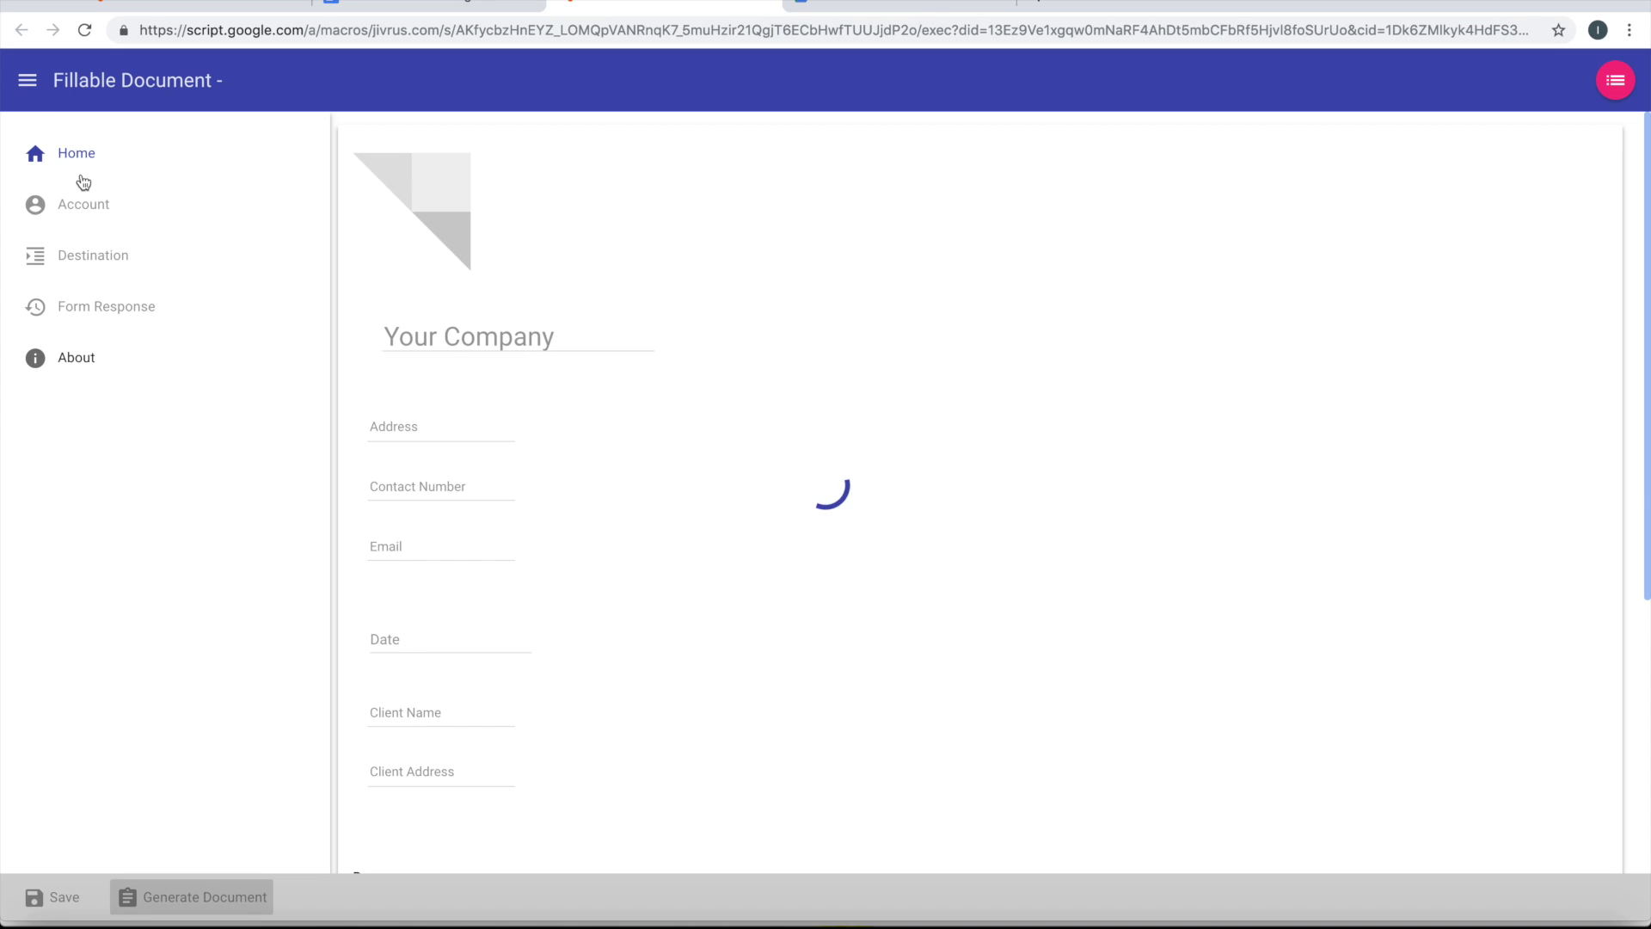
Enter the company name Jivrus Technologies, its address and its contact number
left_click(29, 93)
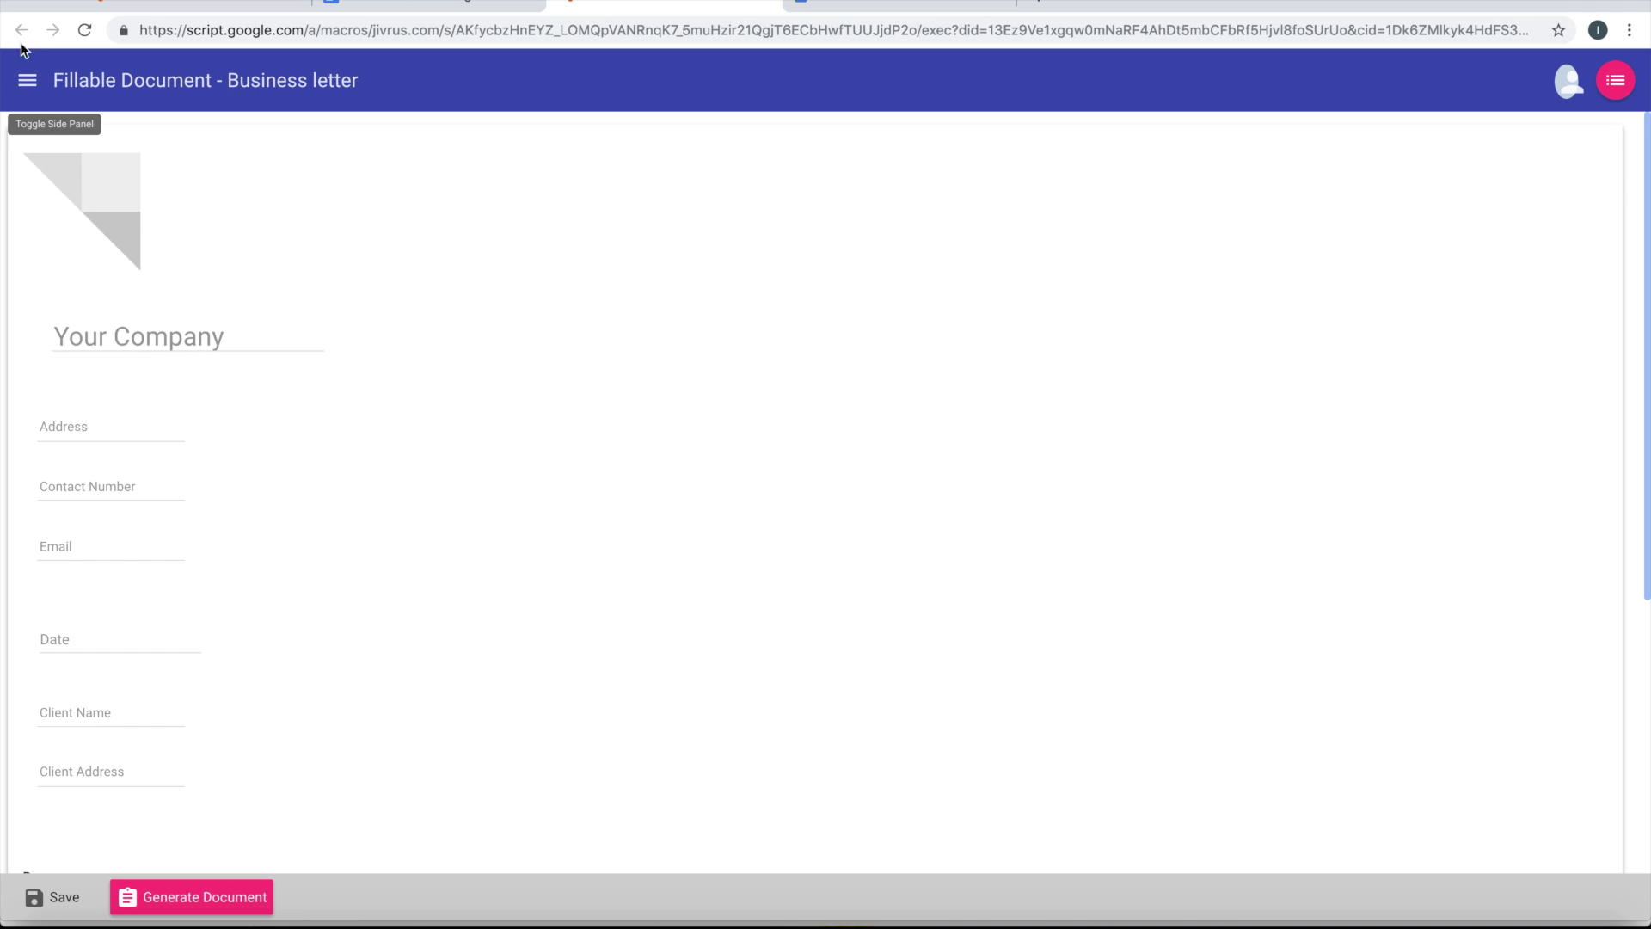
left_click(28, 86)
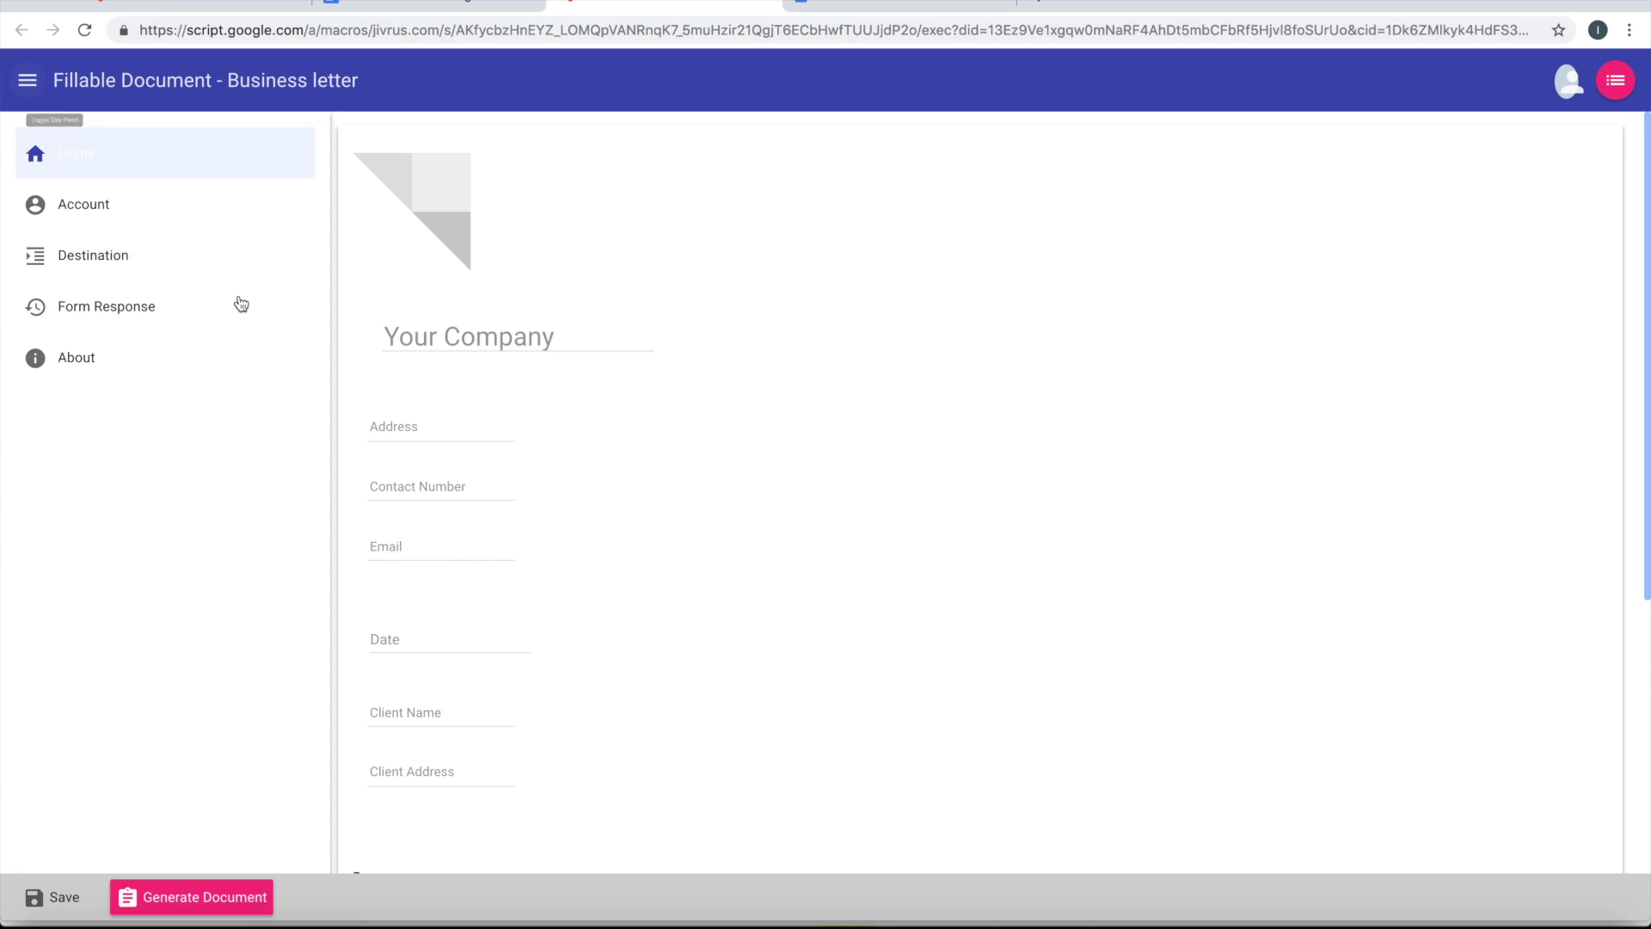
left_click(26, 82)
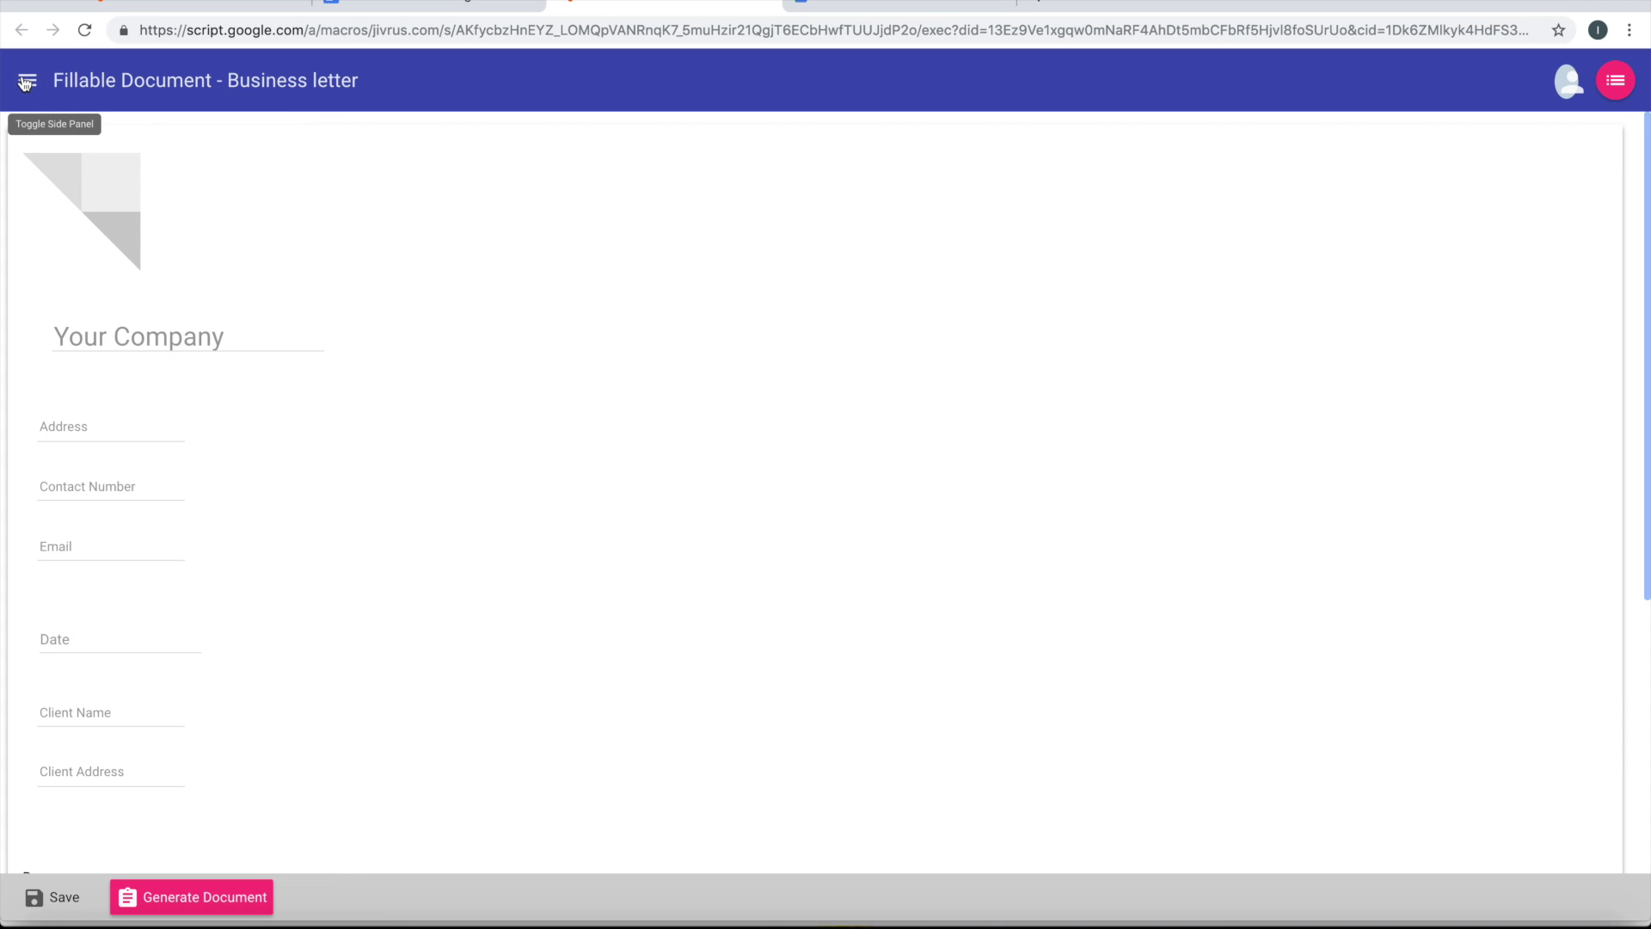
left_click(26, 81)
left_click(570, 340)
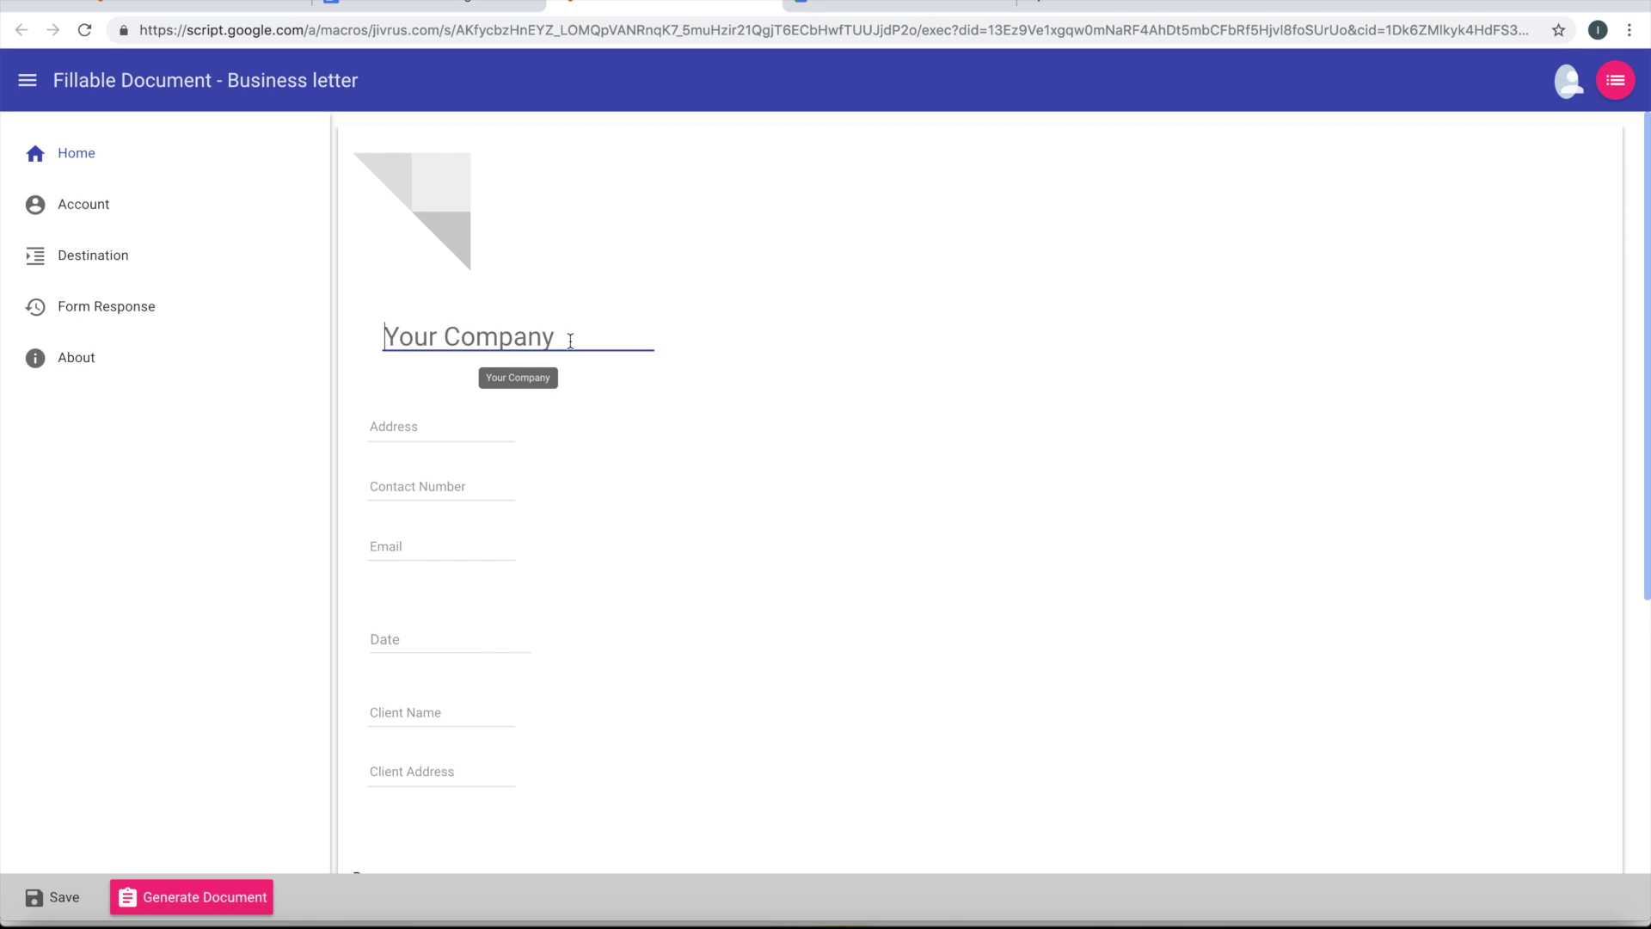
type("Jivrus Tec")
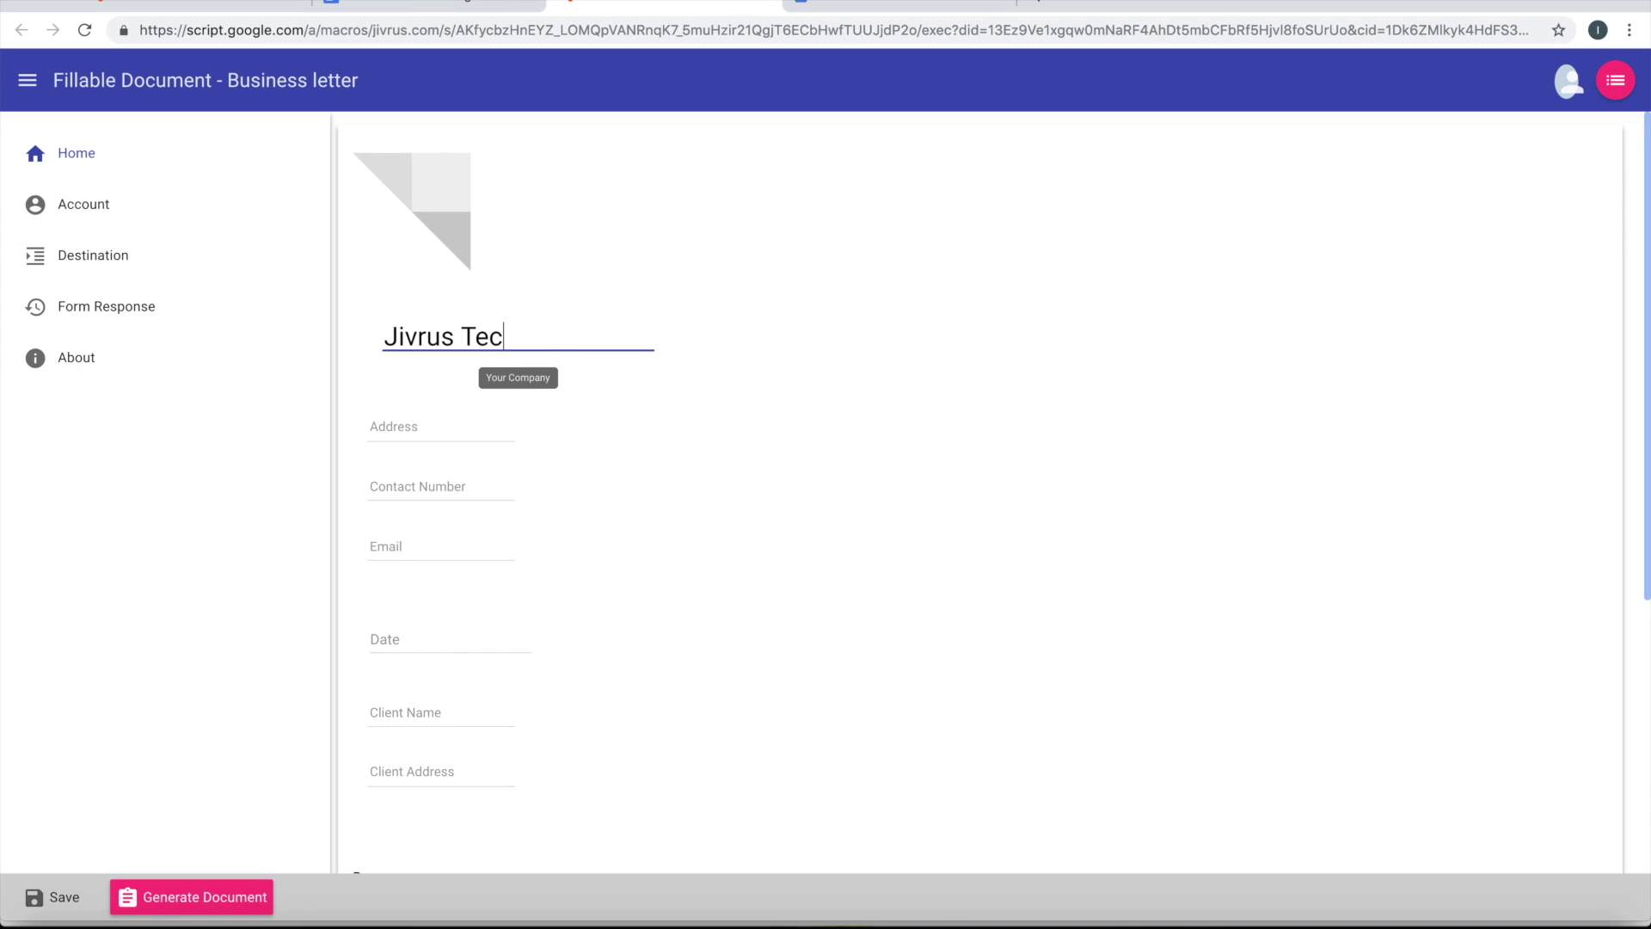
type("hnologies")
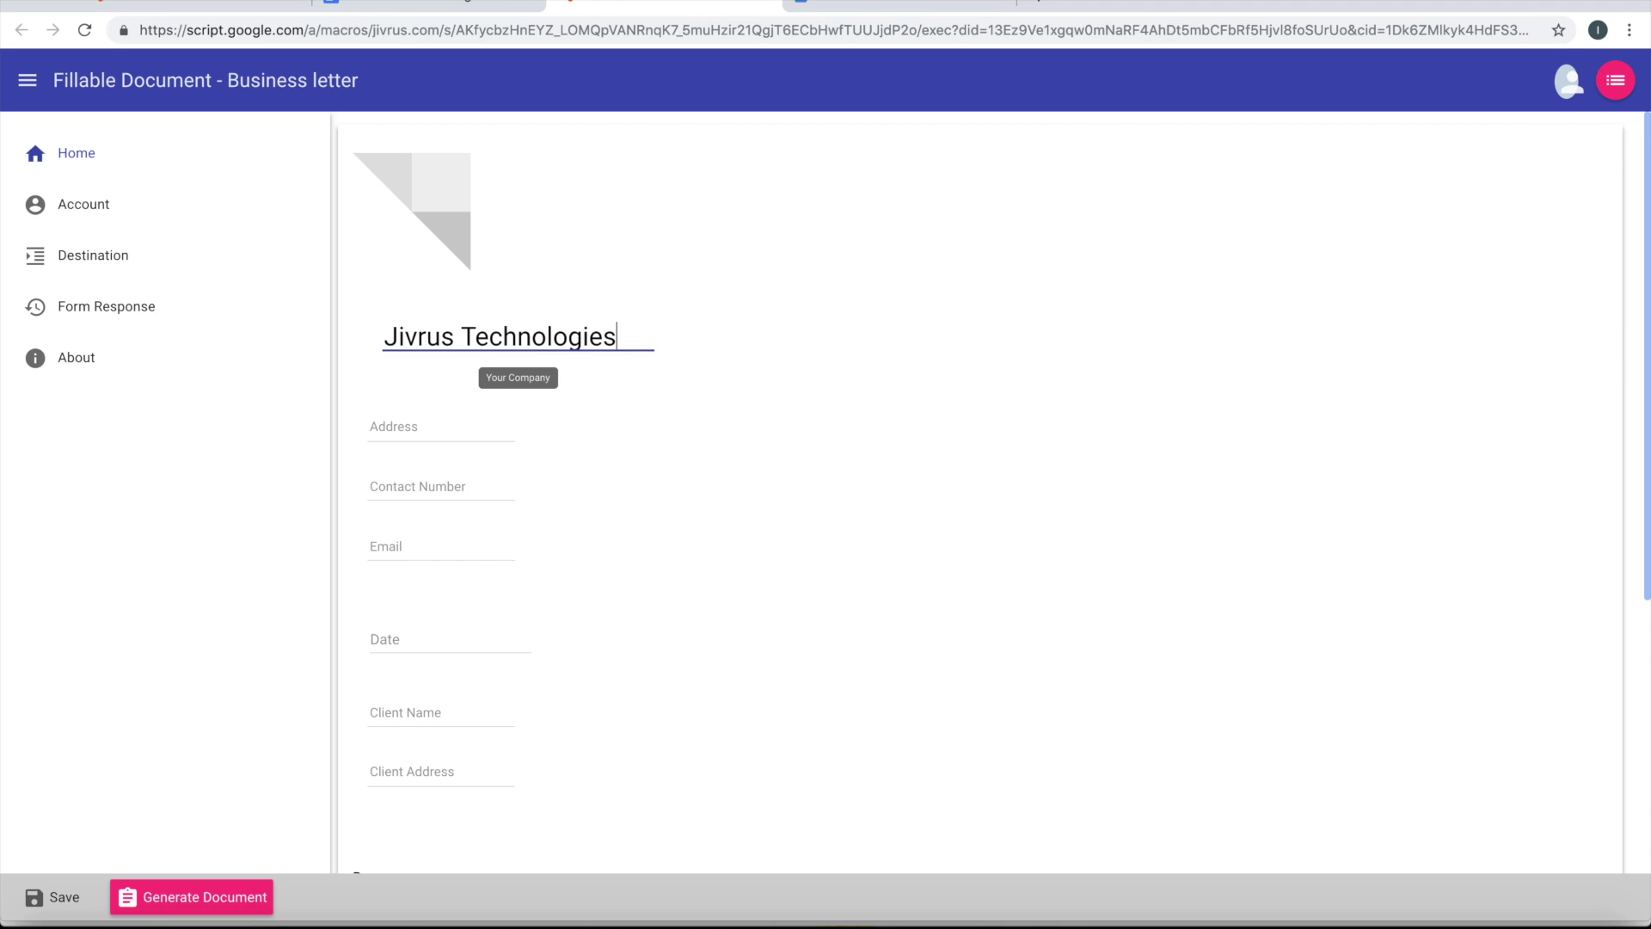
left_click(404, 428)
type("B")
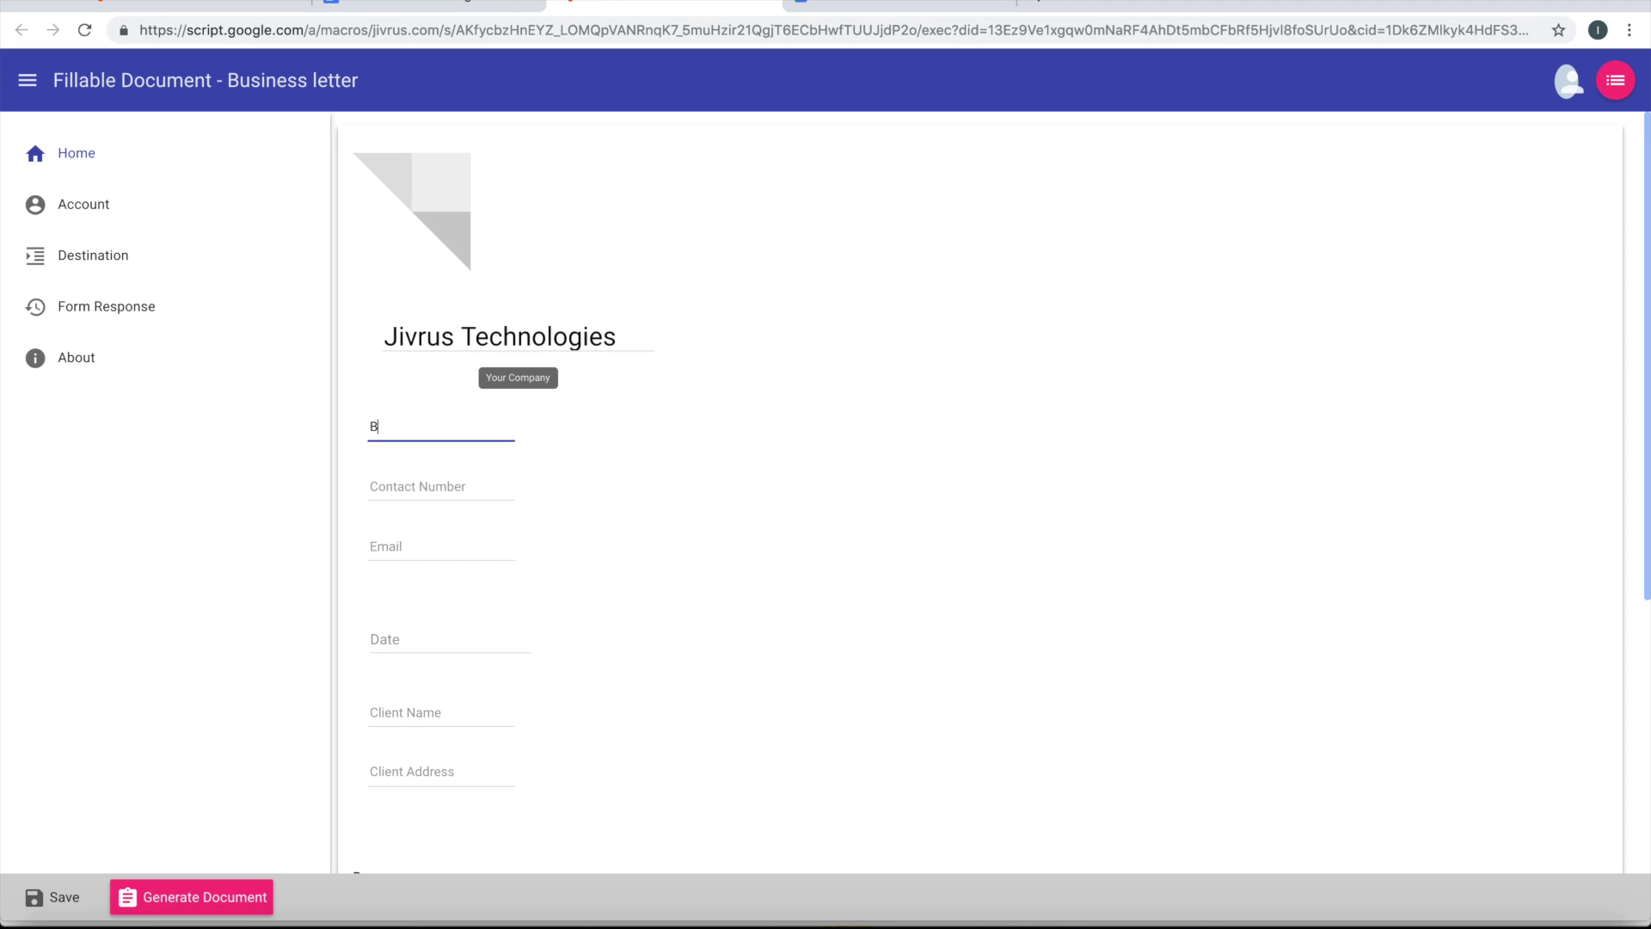
type("engaluru")
left_click(413, 486)
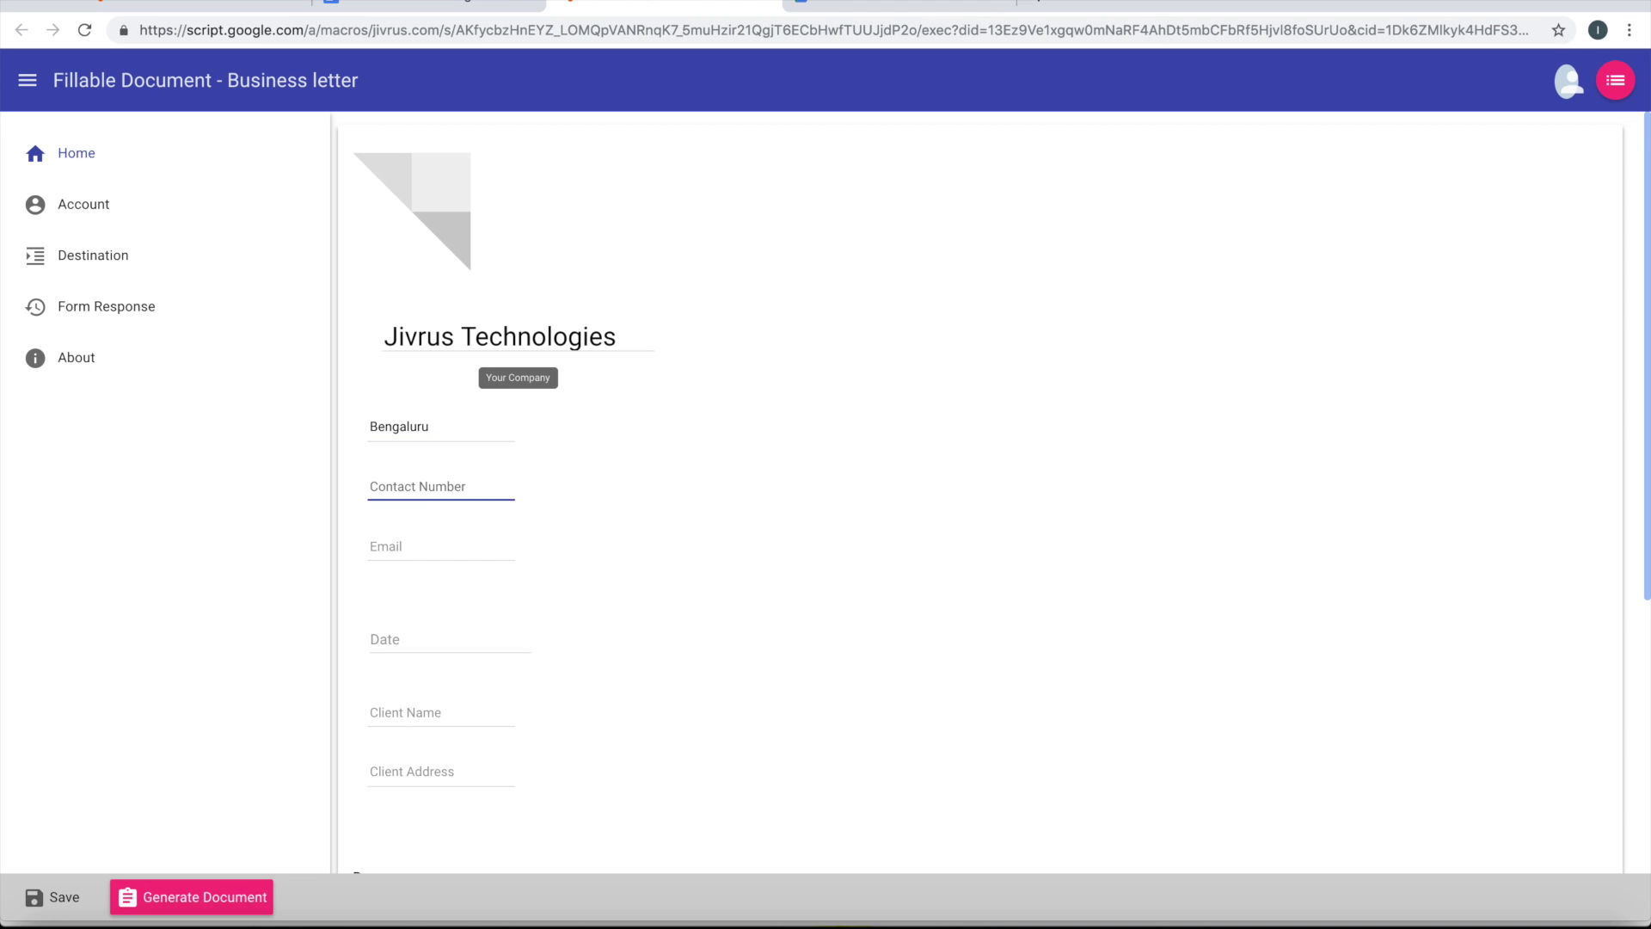
type("34898")
Fill in the company email and set the letter Date to 20/03/2019
left_click(441, 547)
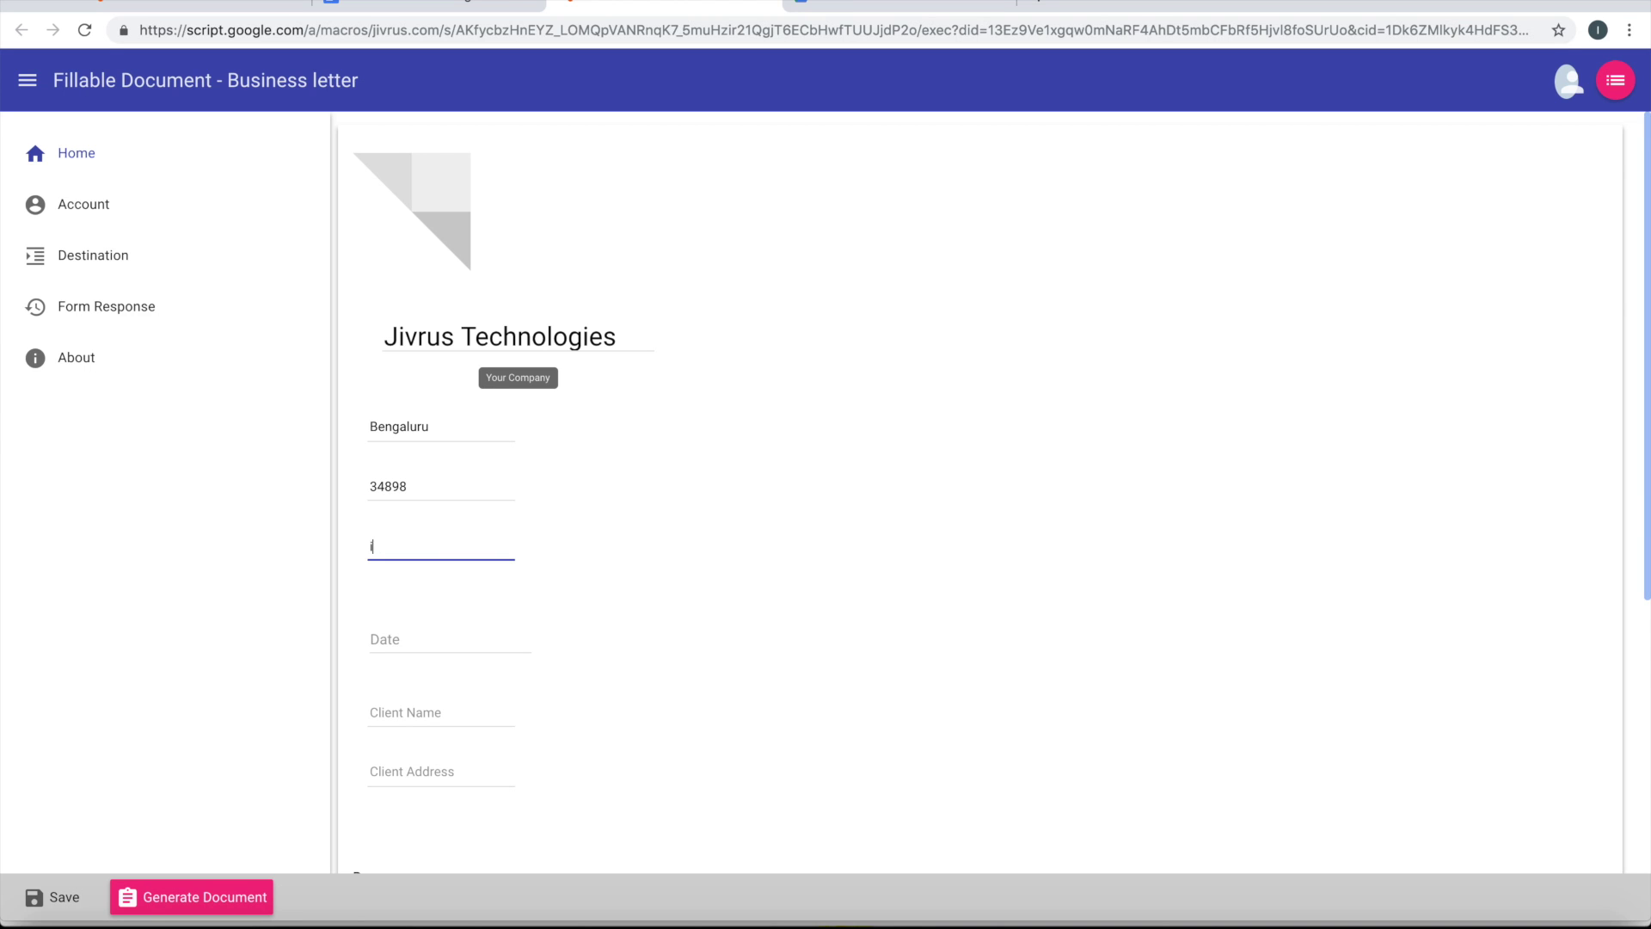
key("Tab")
type("1")
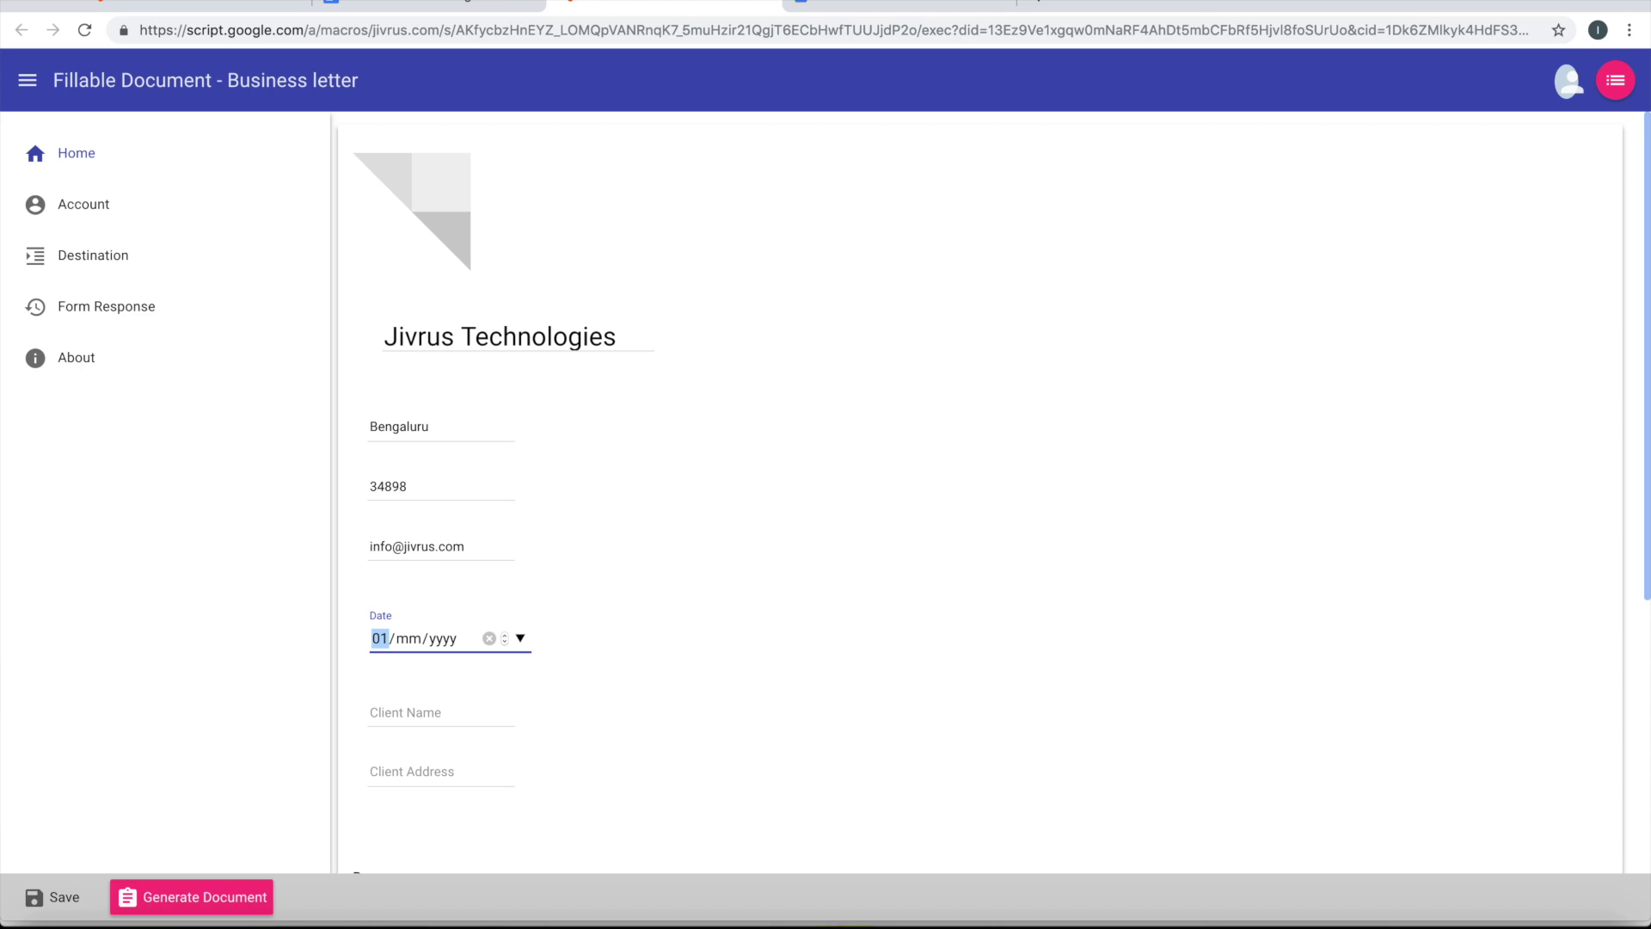
type("20")
type("2")
key("Right")
type("2019")
left_click(479, 713)
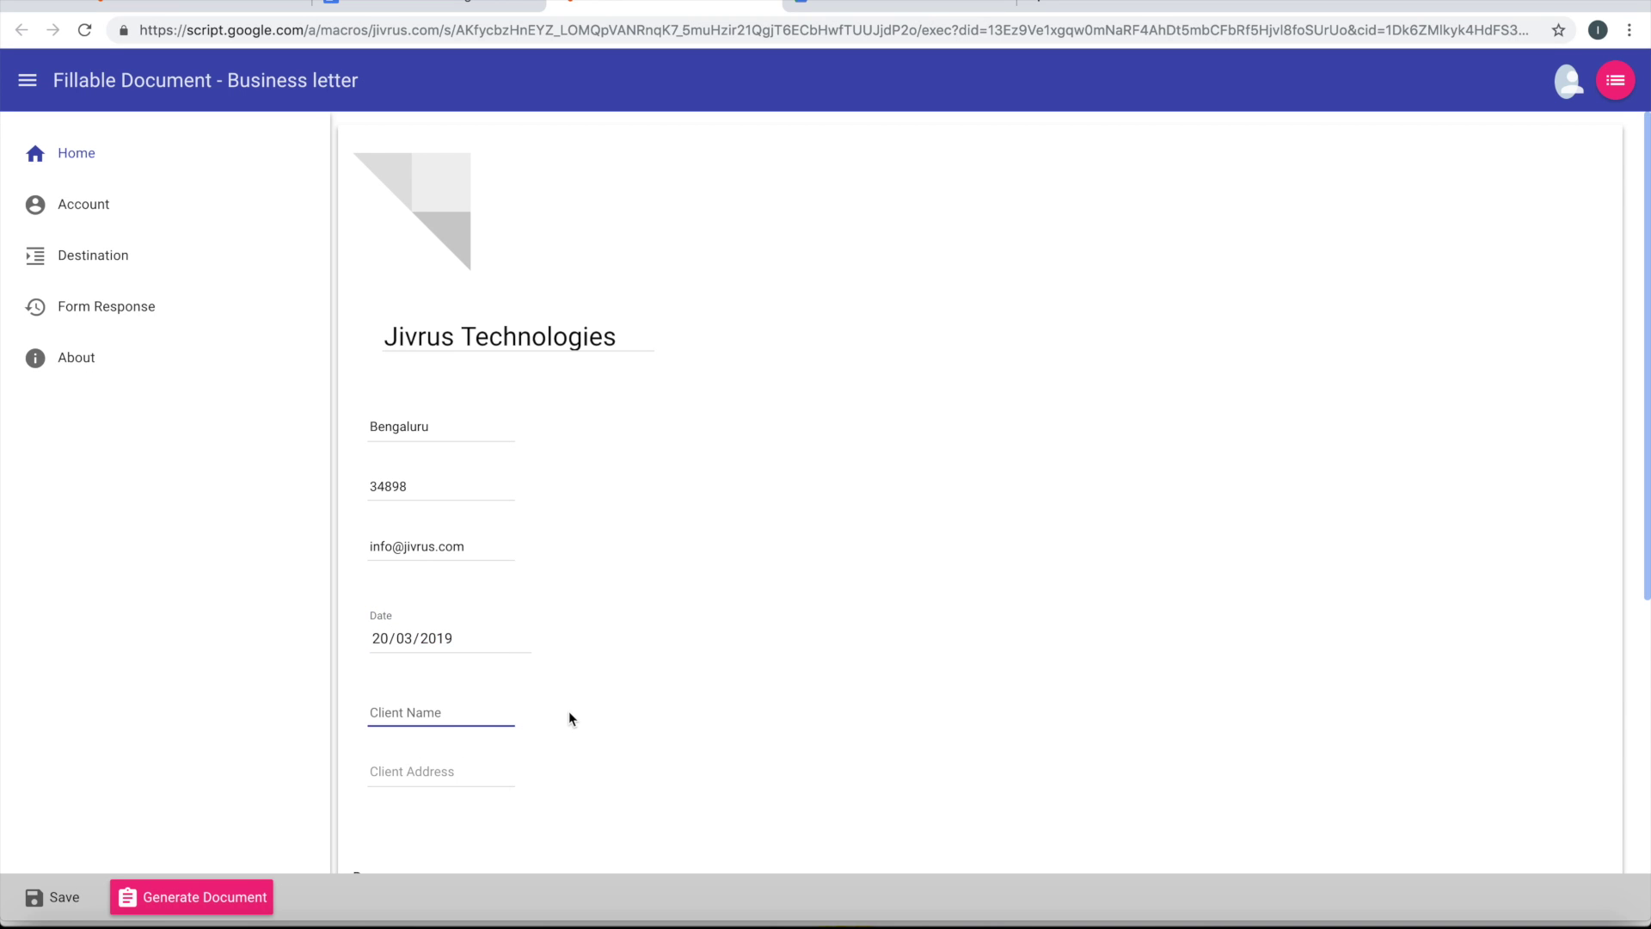
Enter RoboAuto Company as the client name and San Diego as the client address
scroll(570, 718, "down", 3)
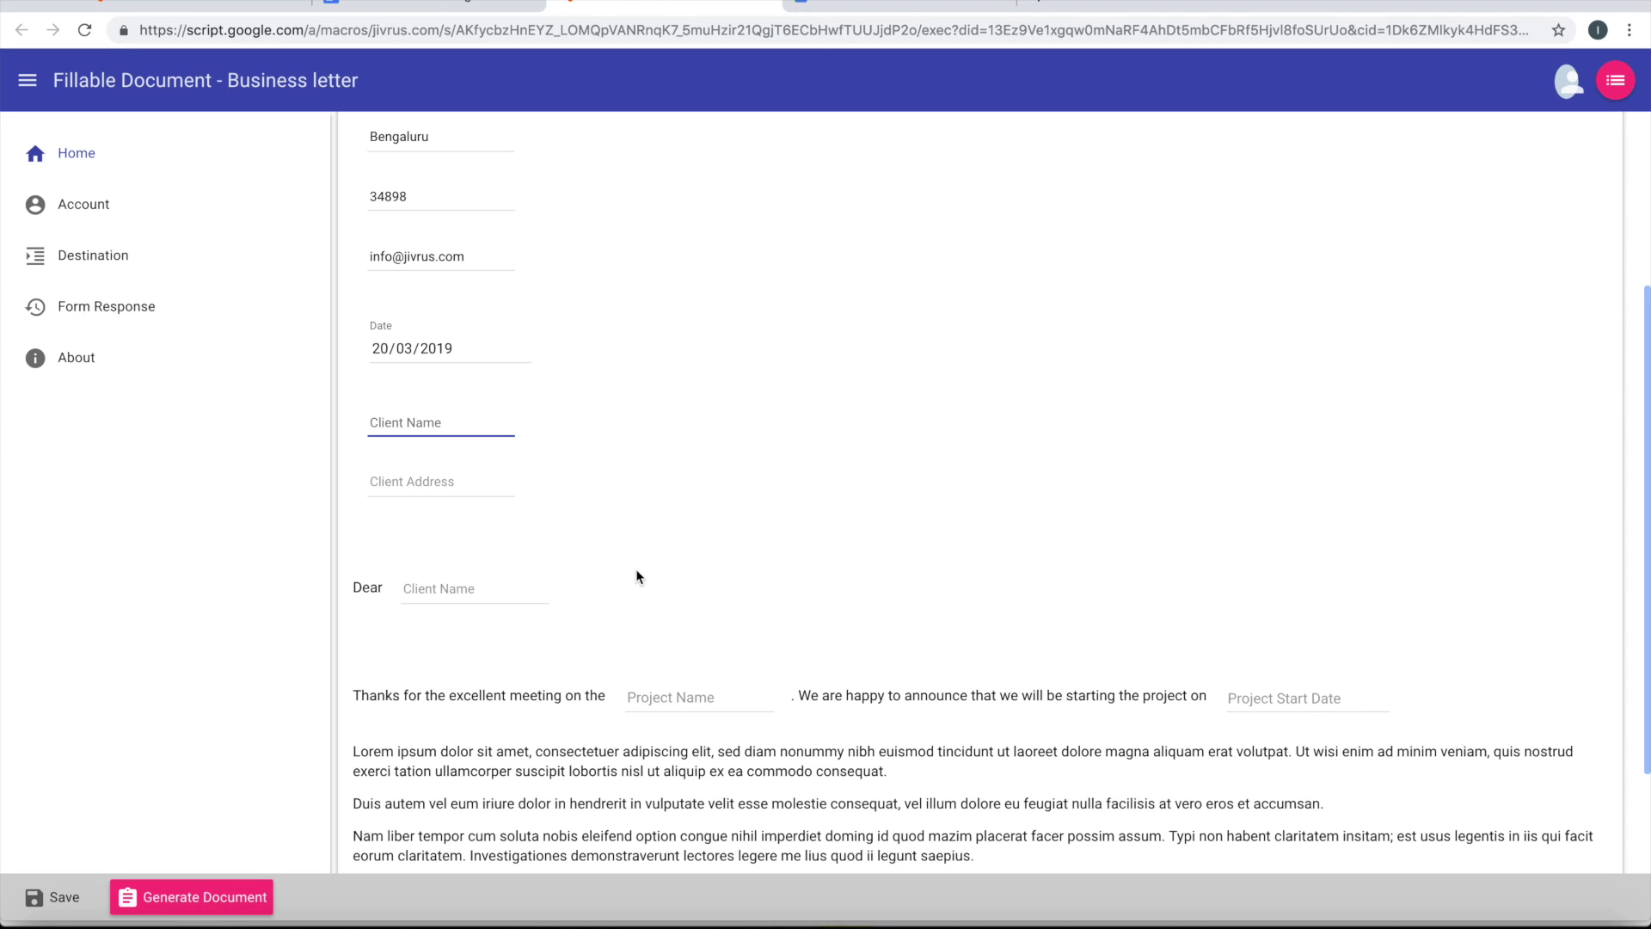
type("RoboAuto Compa")
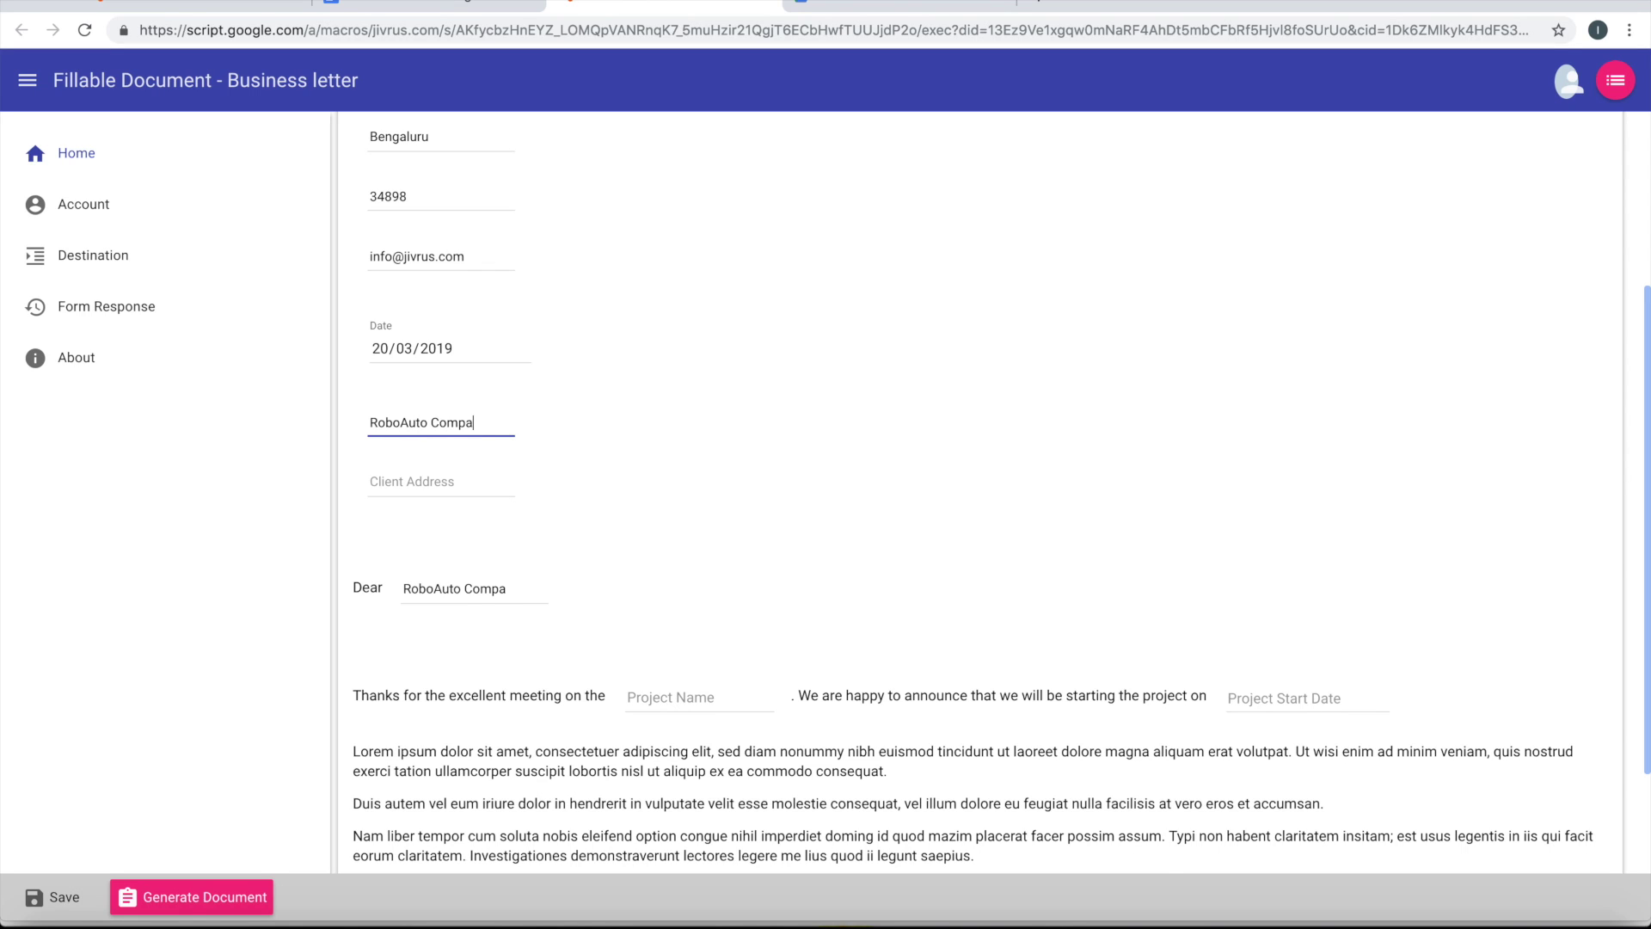
type("ny")
left_click(412, 482)
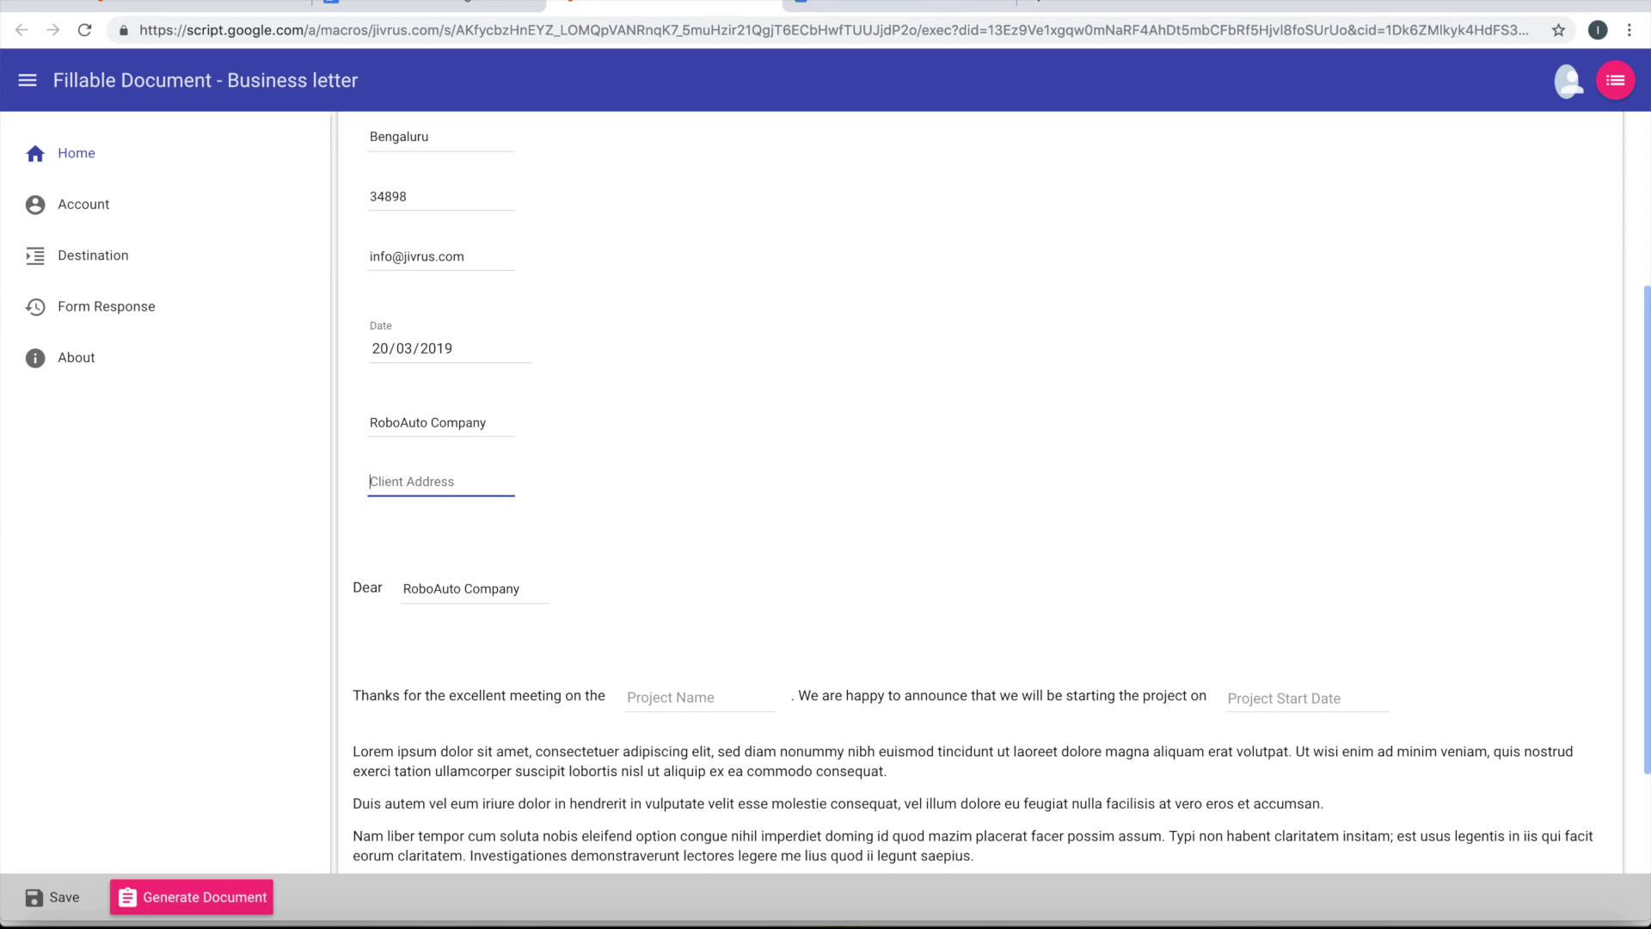
type("San Diego")
Replace the client name with the contact person's full name
scroll(630, 574, "down", 1)
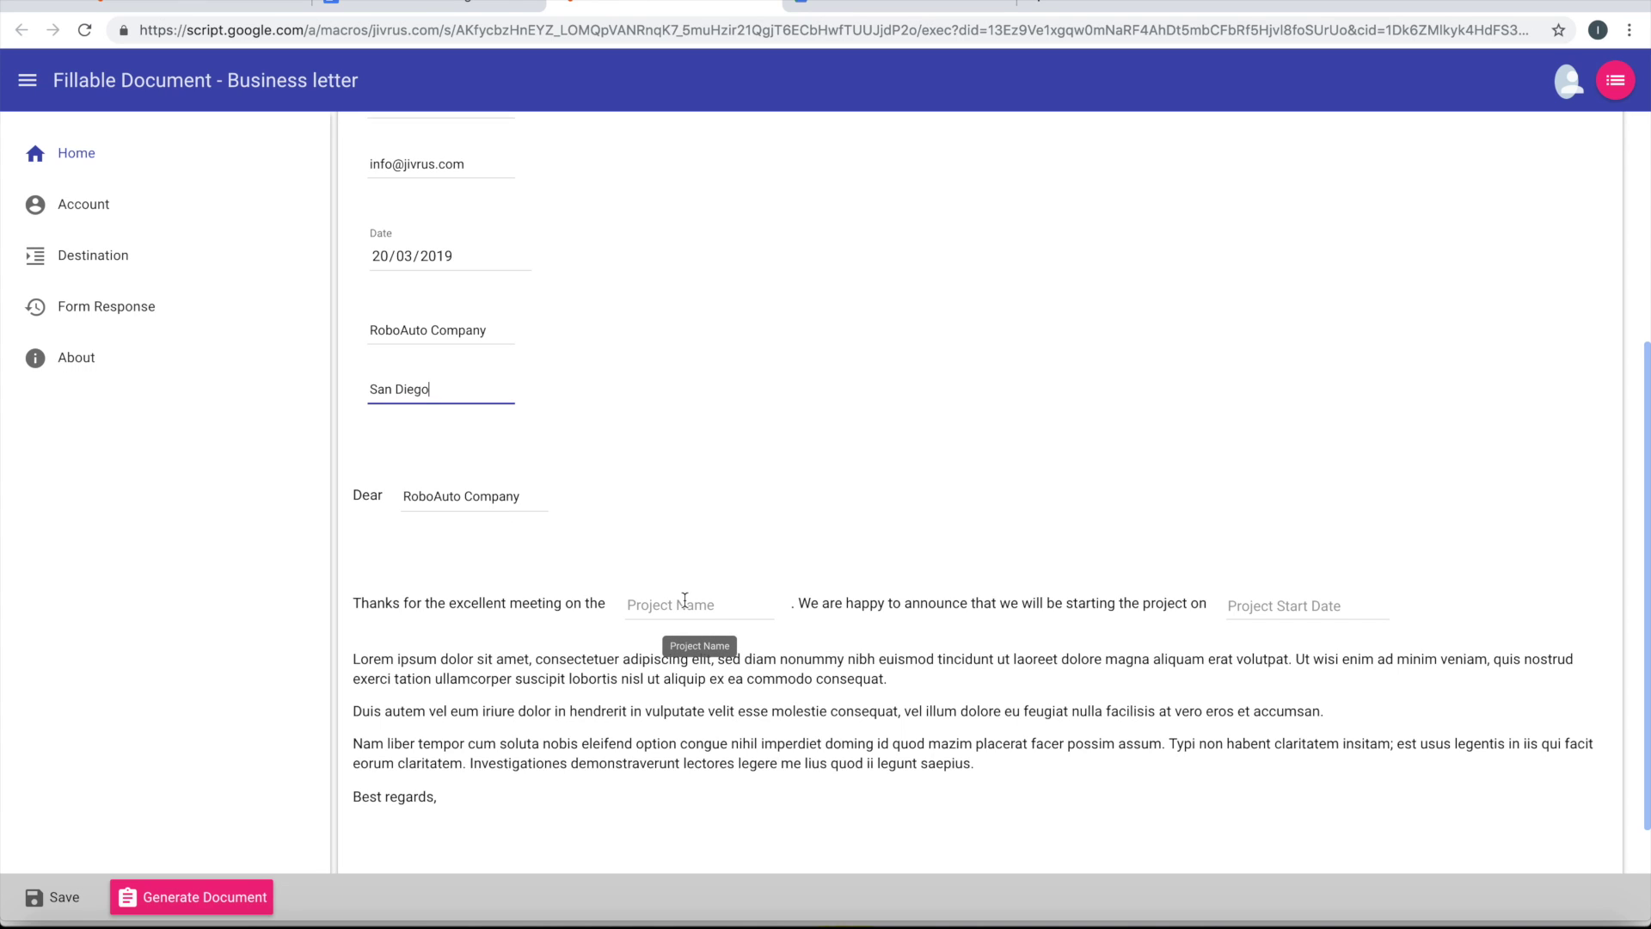
left_click(500, 334)
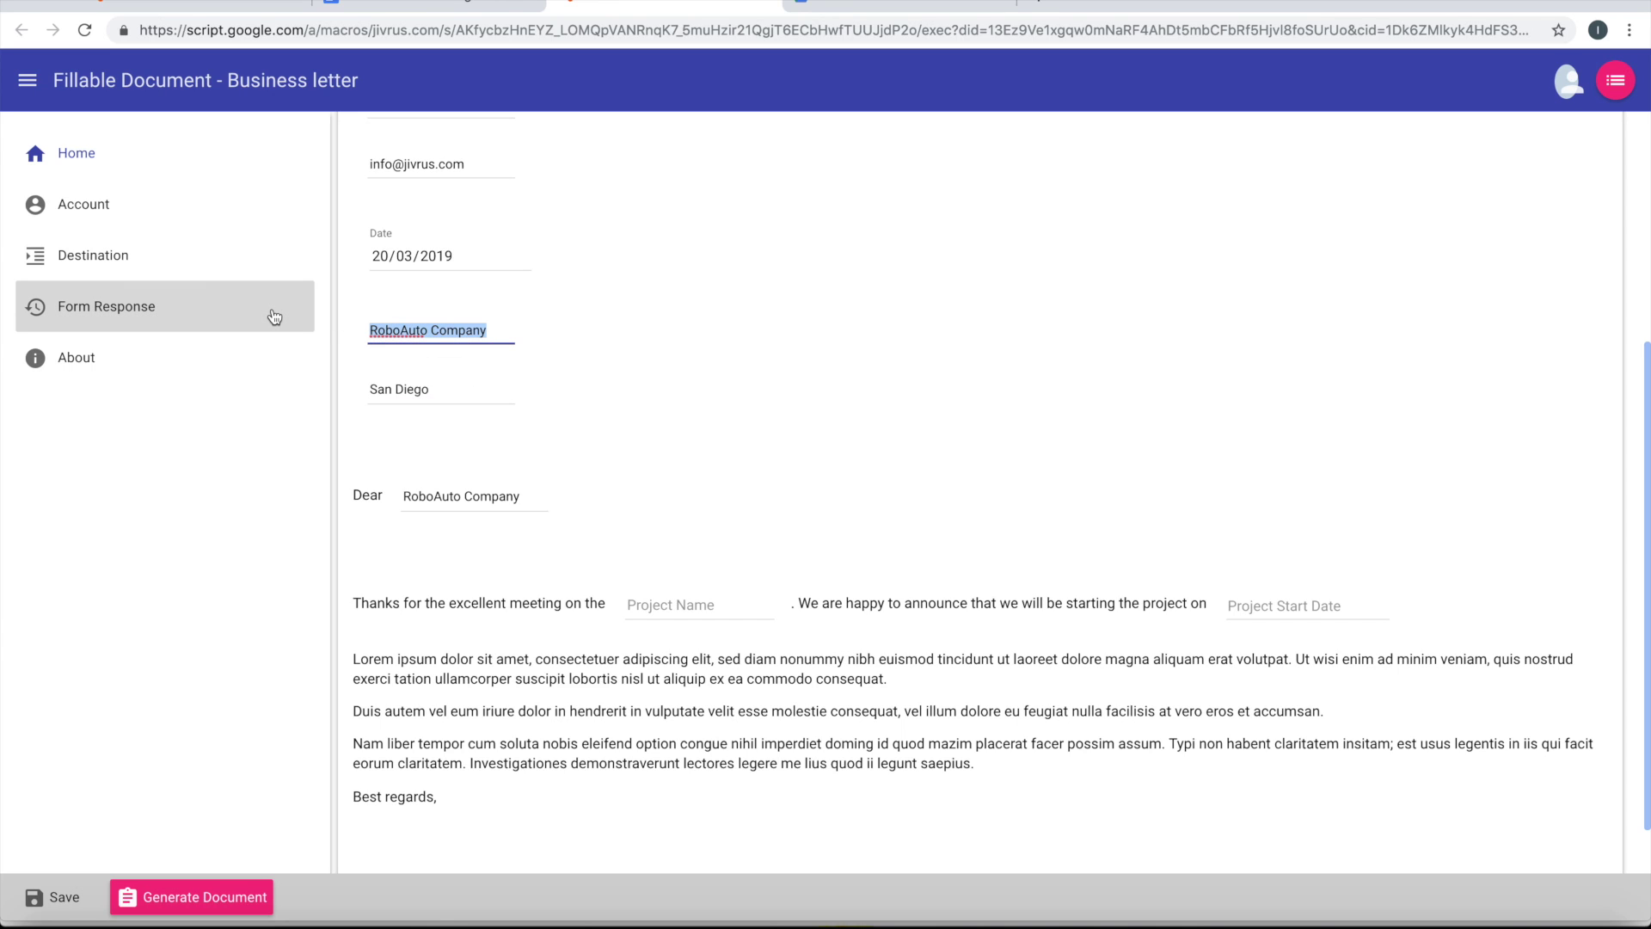
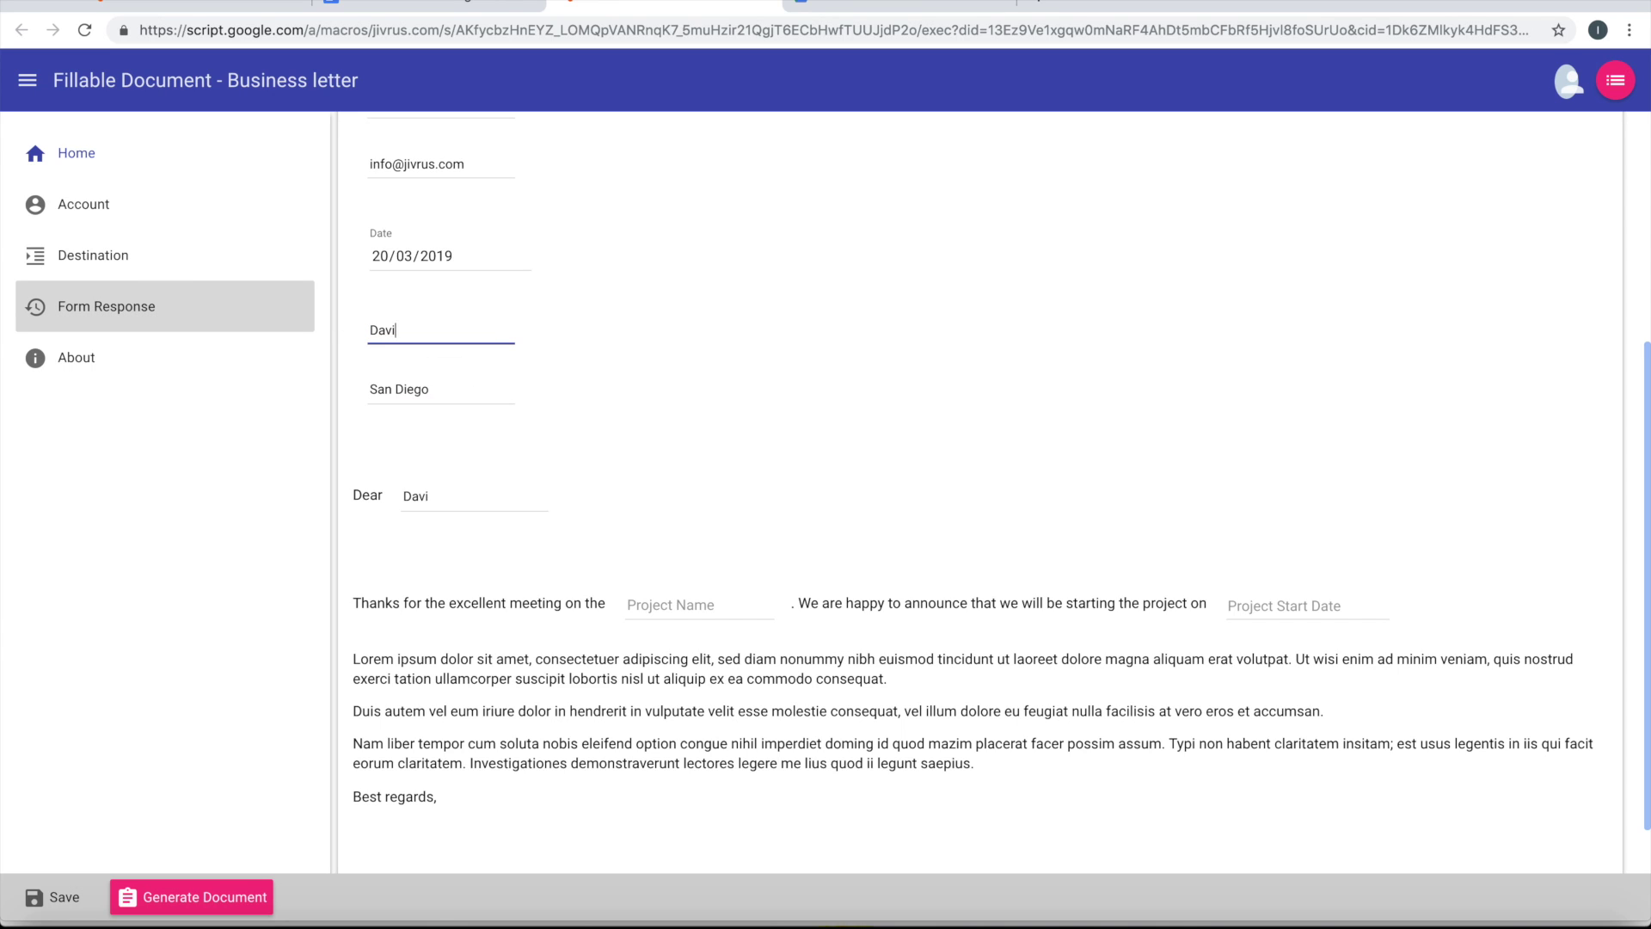
key("Tab")
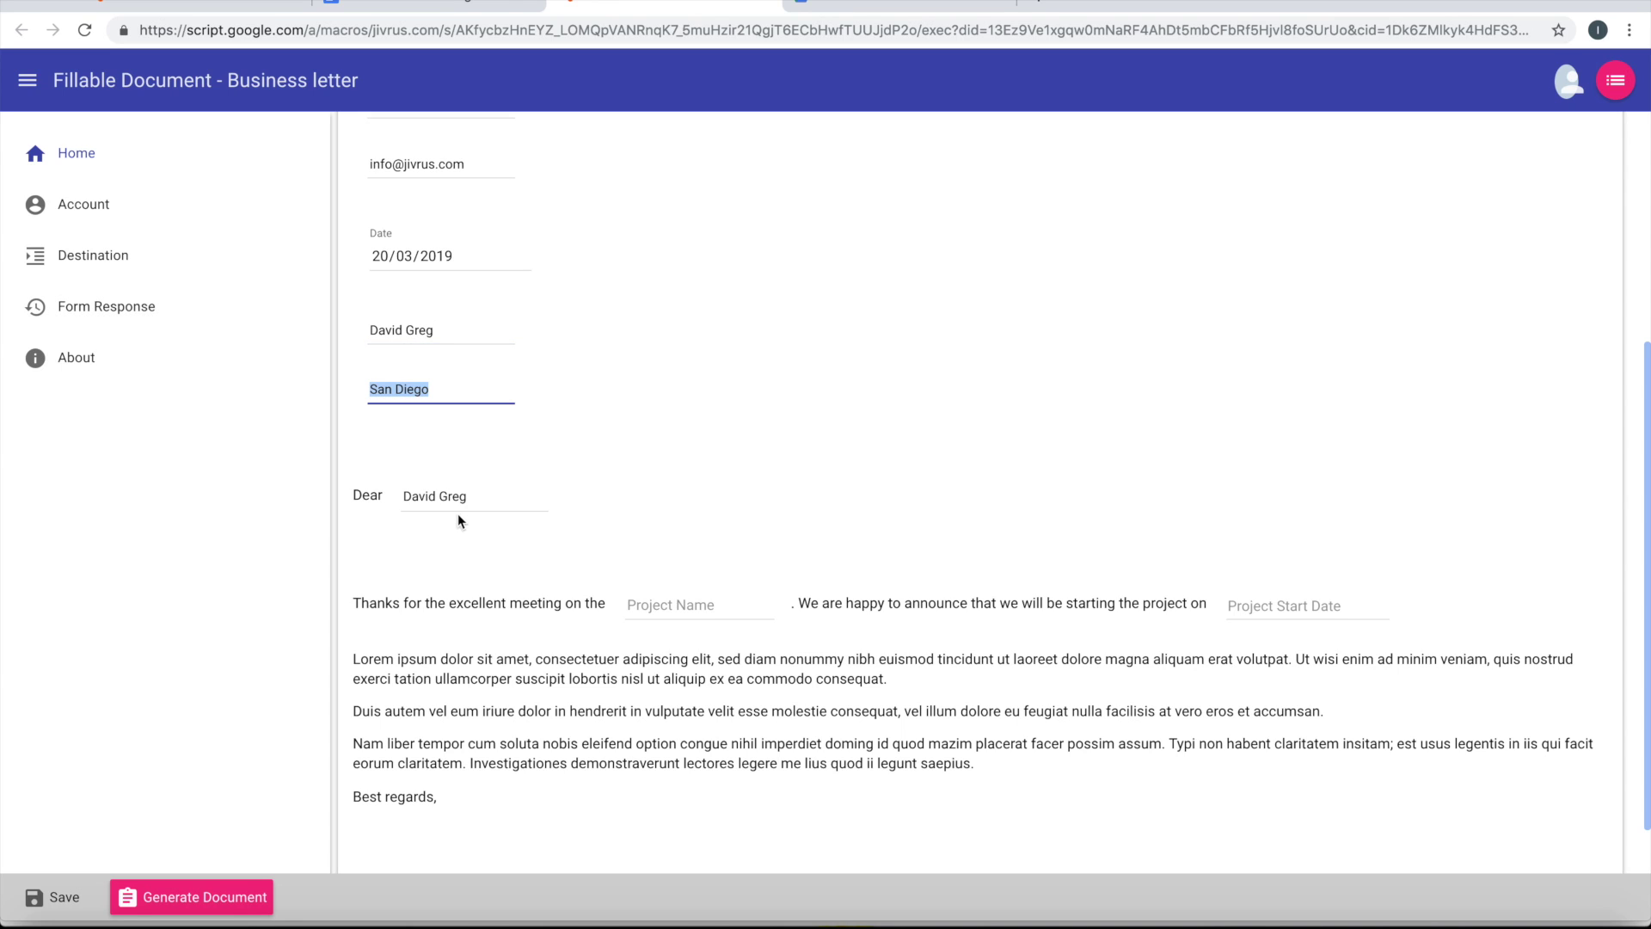
Name the project RoboAuto - Web app
left_click(662, 605)
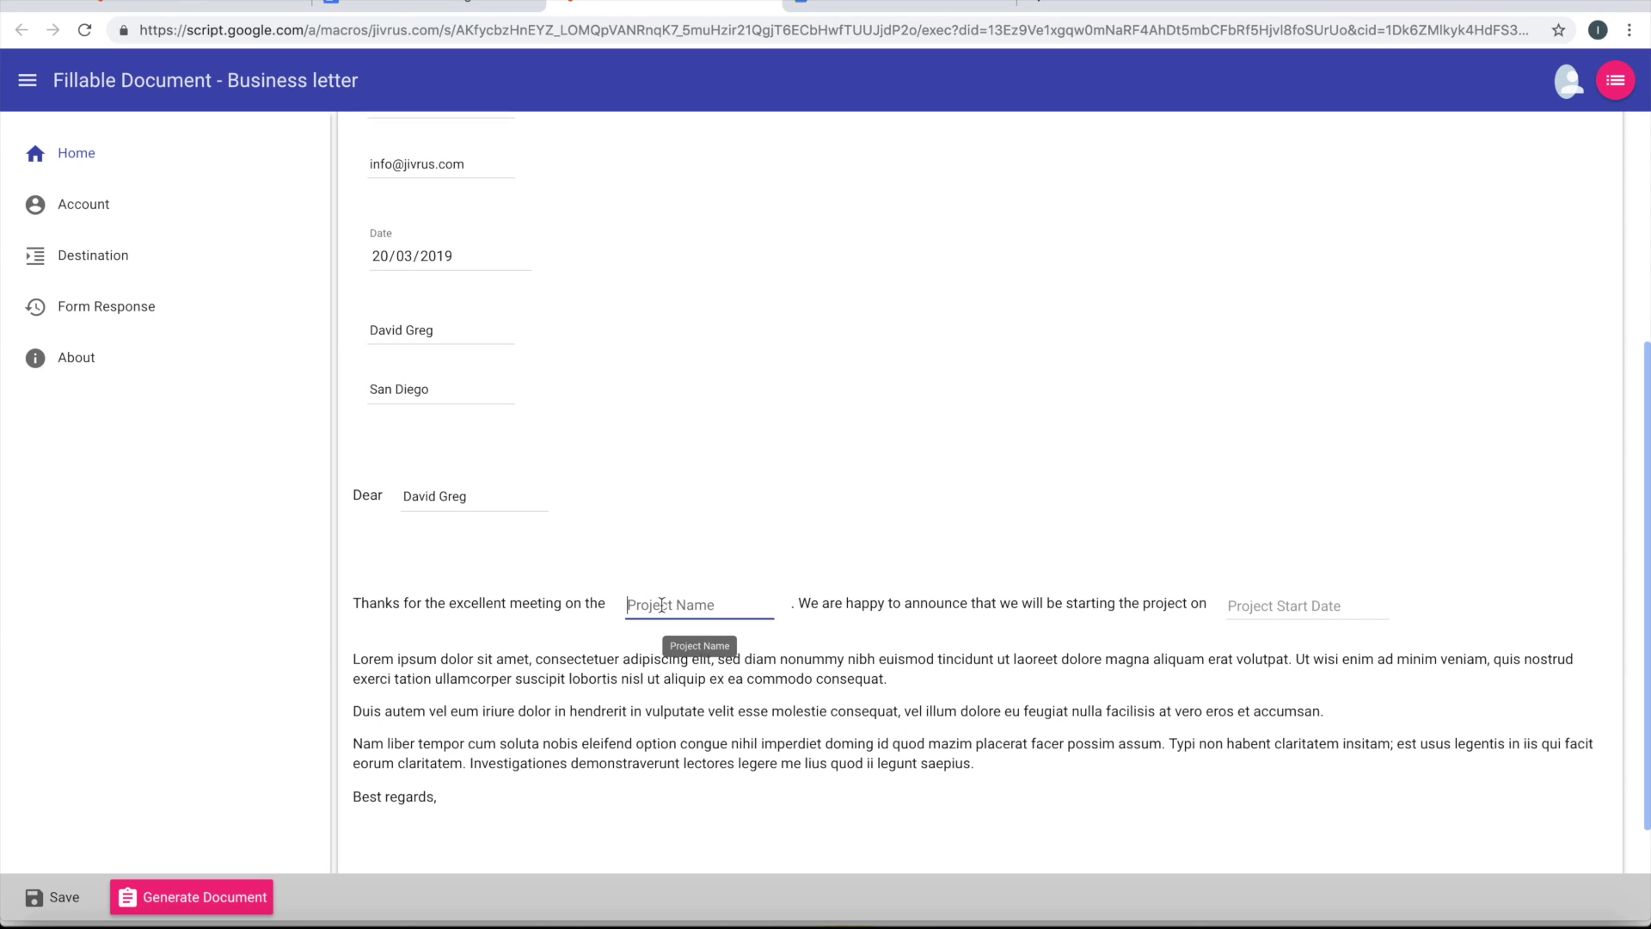
type("RoboAuto - Web app")
key("Tab")
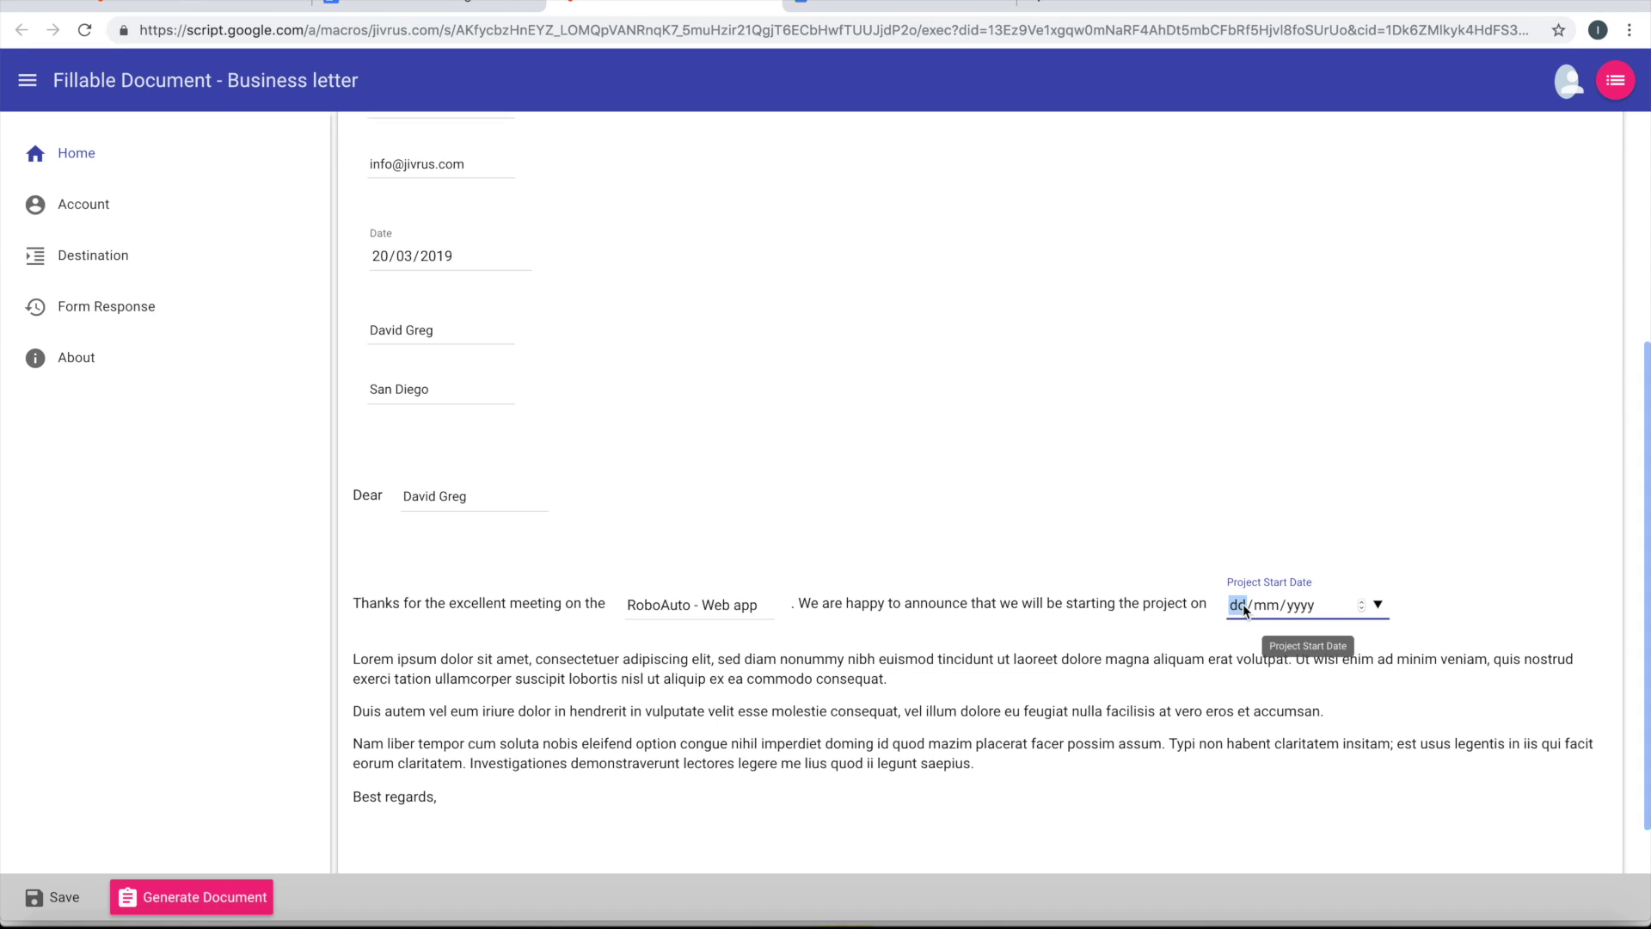
Set the project start date to 25/03/2019 using the calendar picker
type("25/03/2019")
key("Tab")
key("shift+Tab")
type("132020")
left_click(1379, 606)
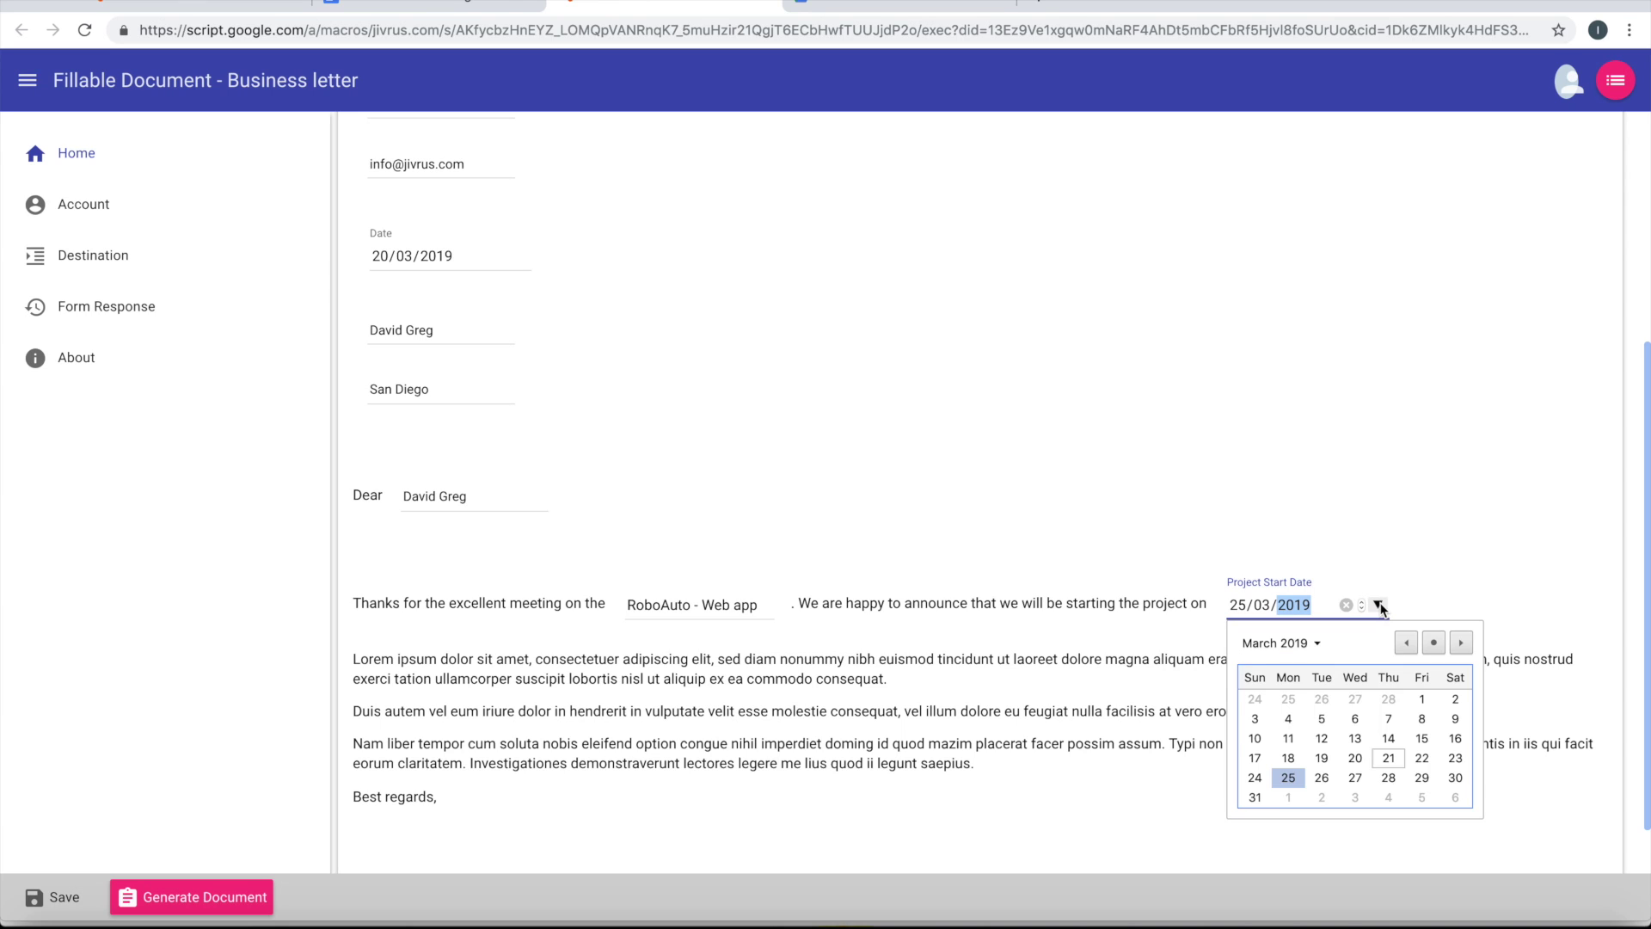
left_click(1288, 777)
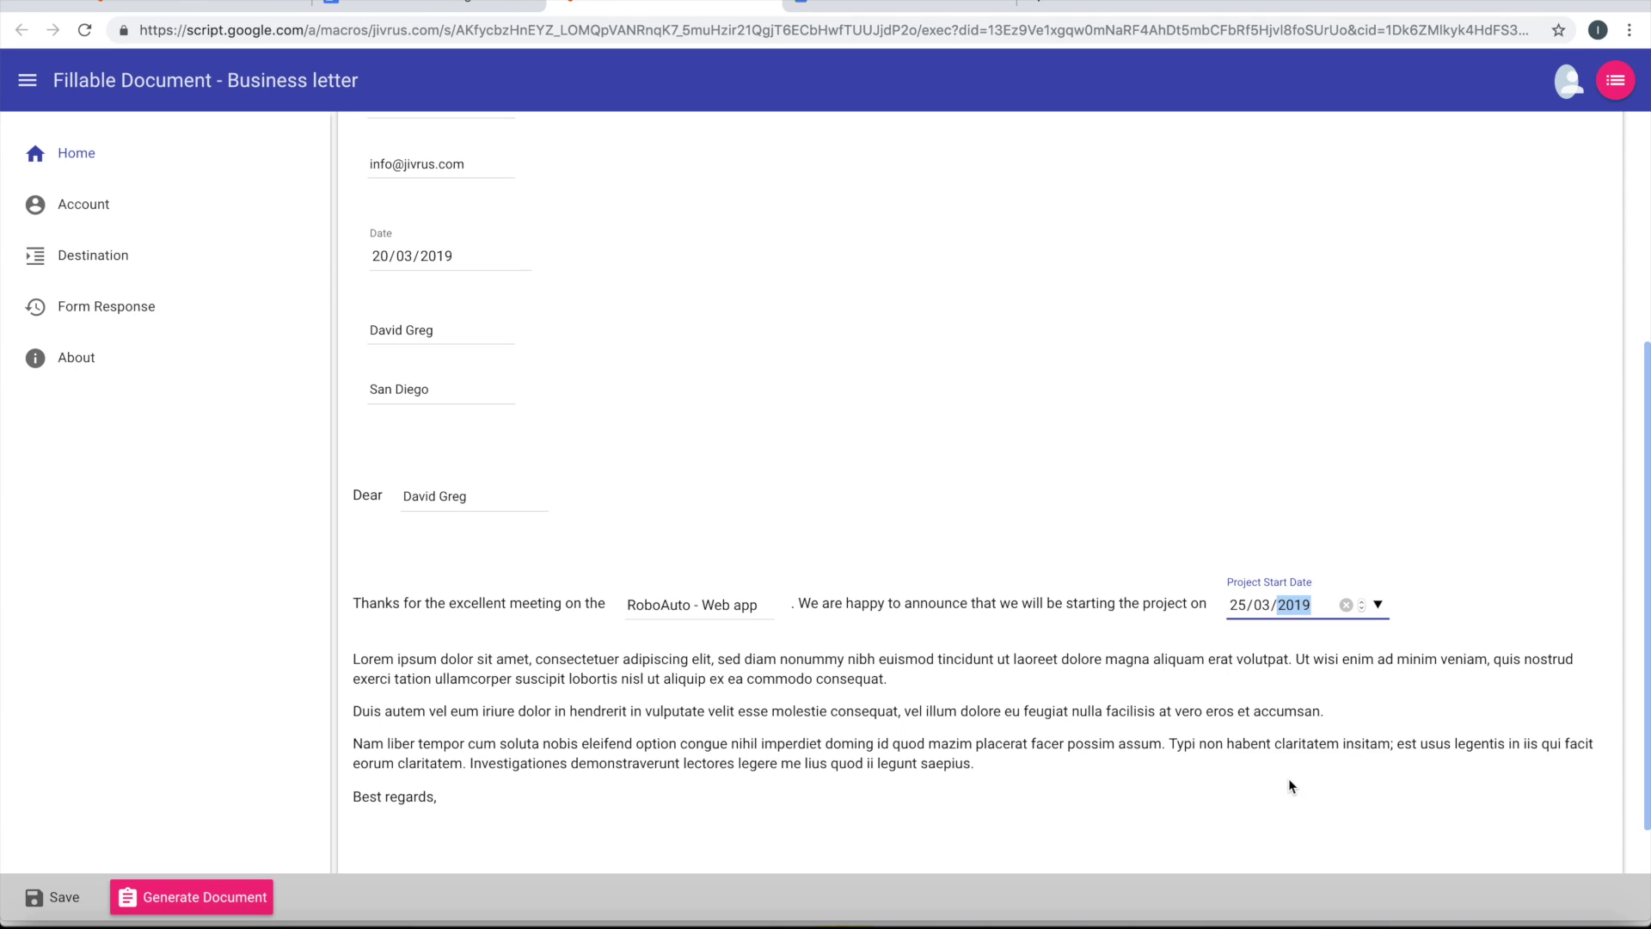
left_click(1411, 621)
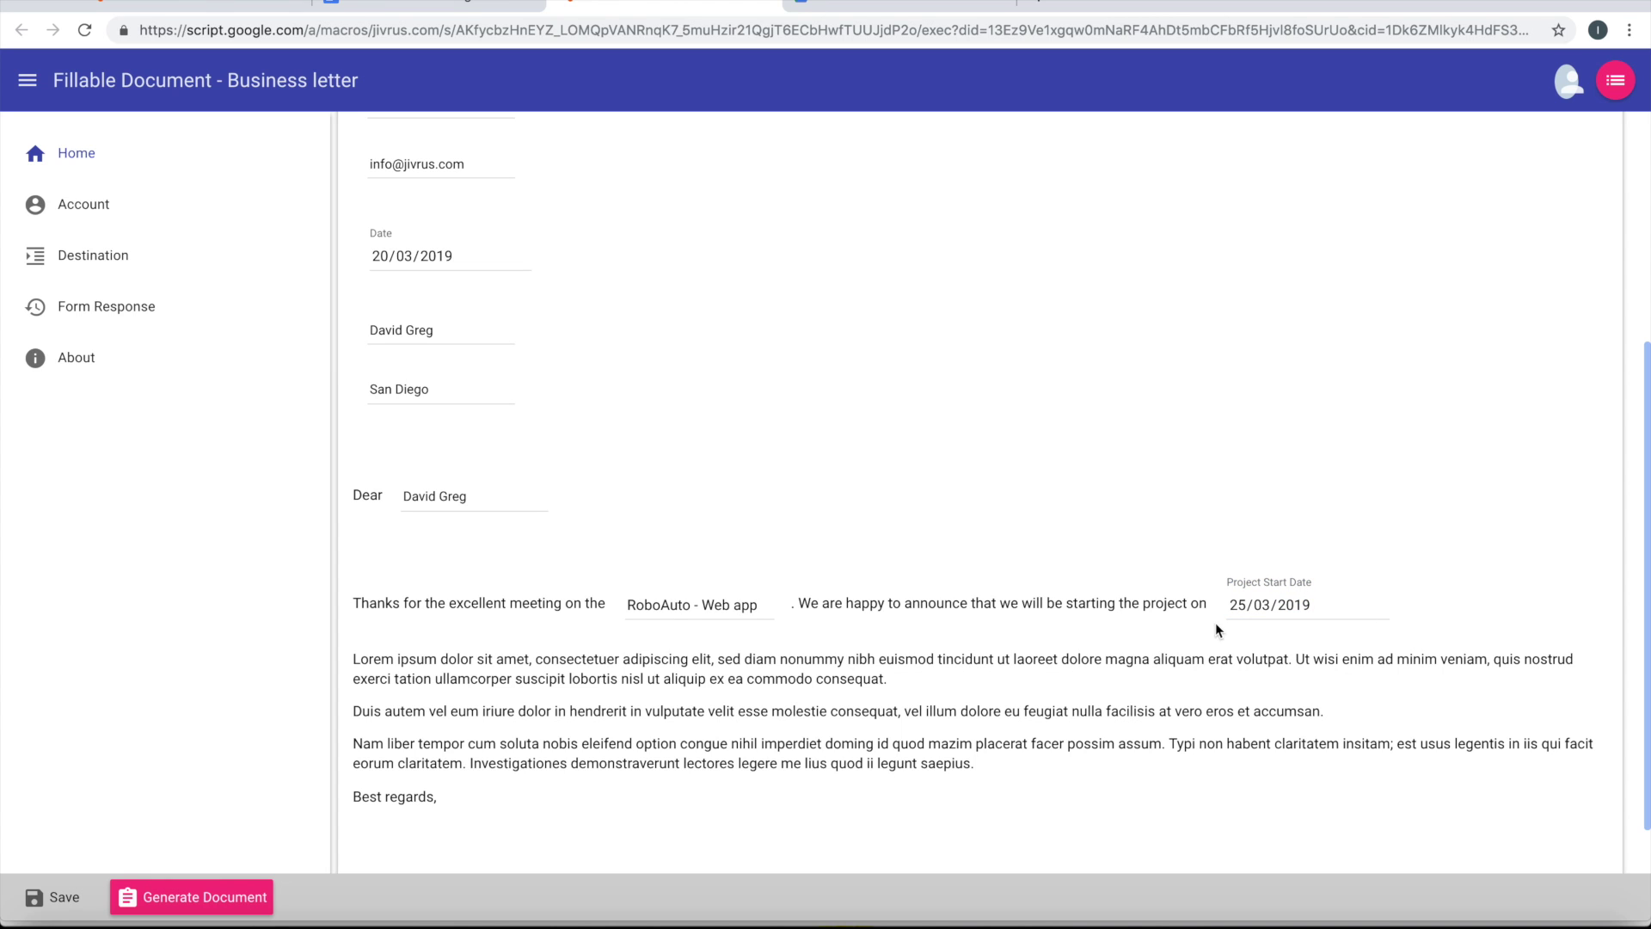
scroll(1137, 595, "up", 3)
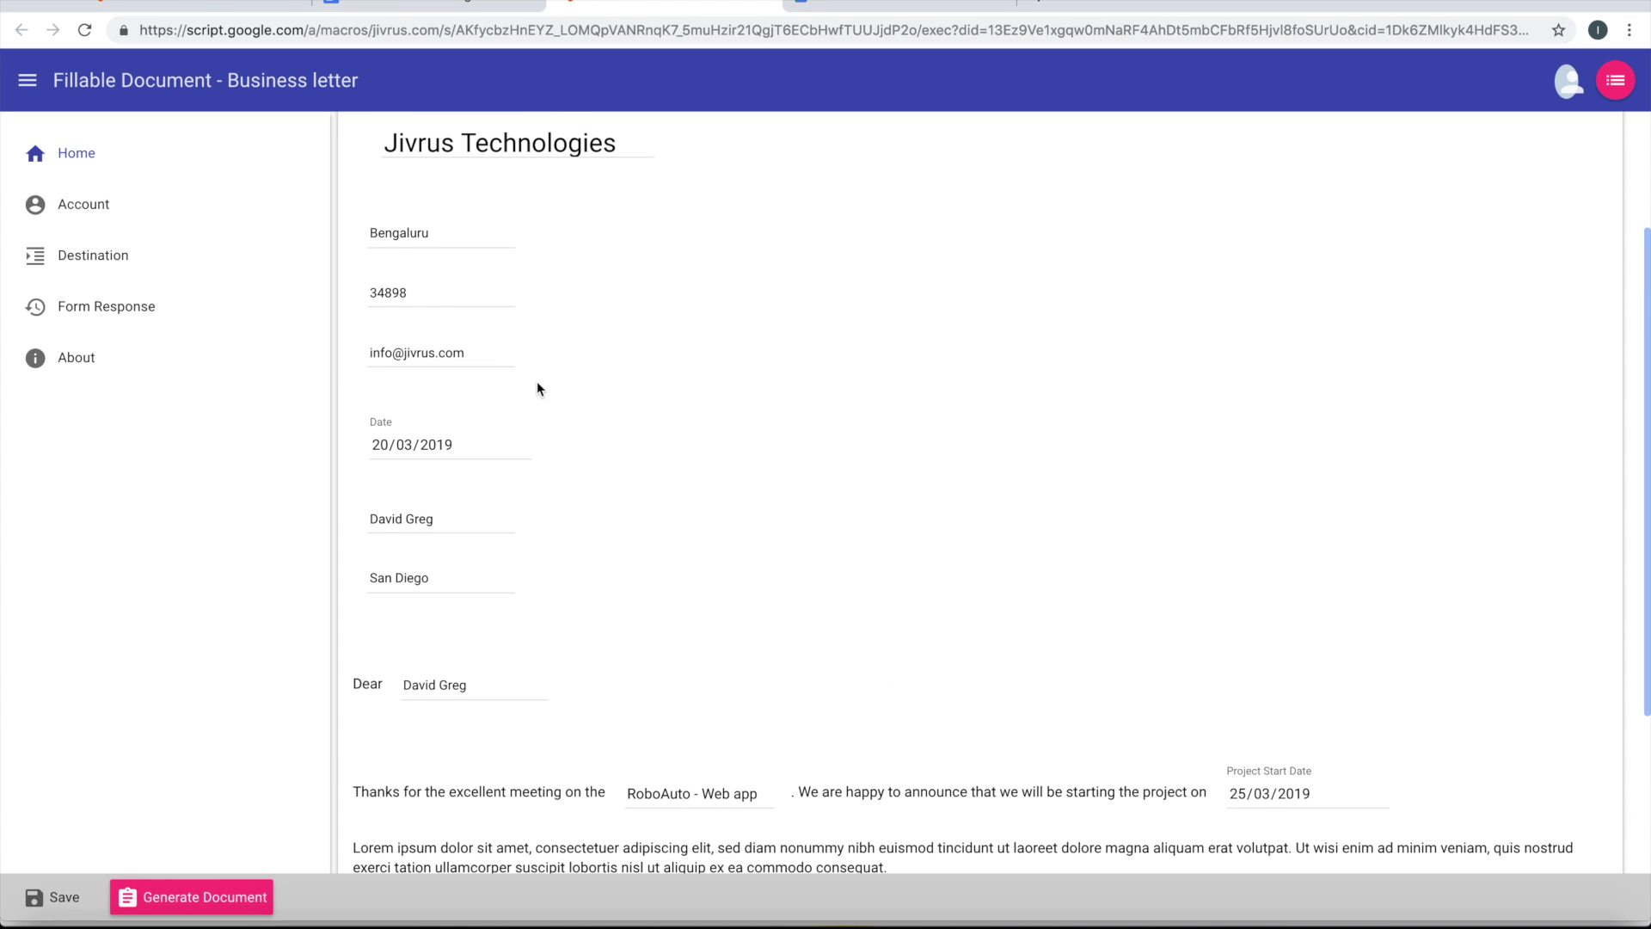
left_click(520, 445)
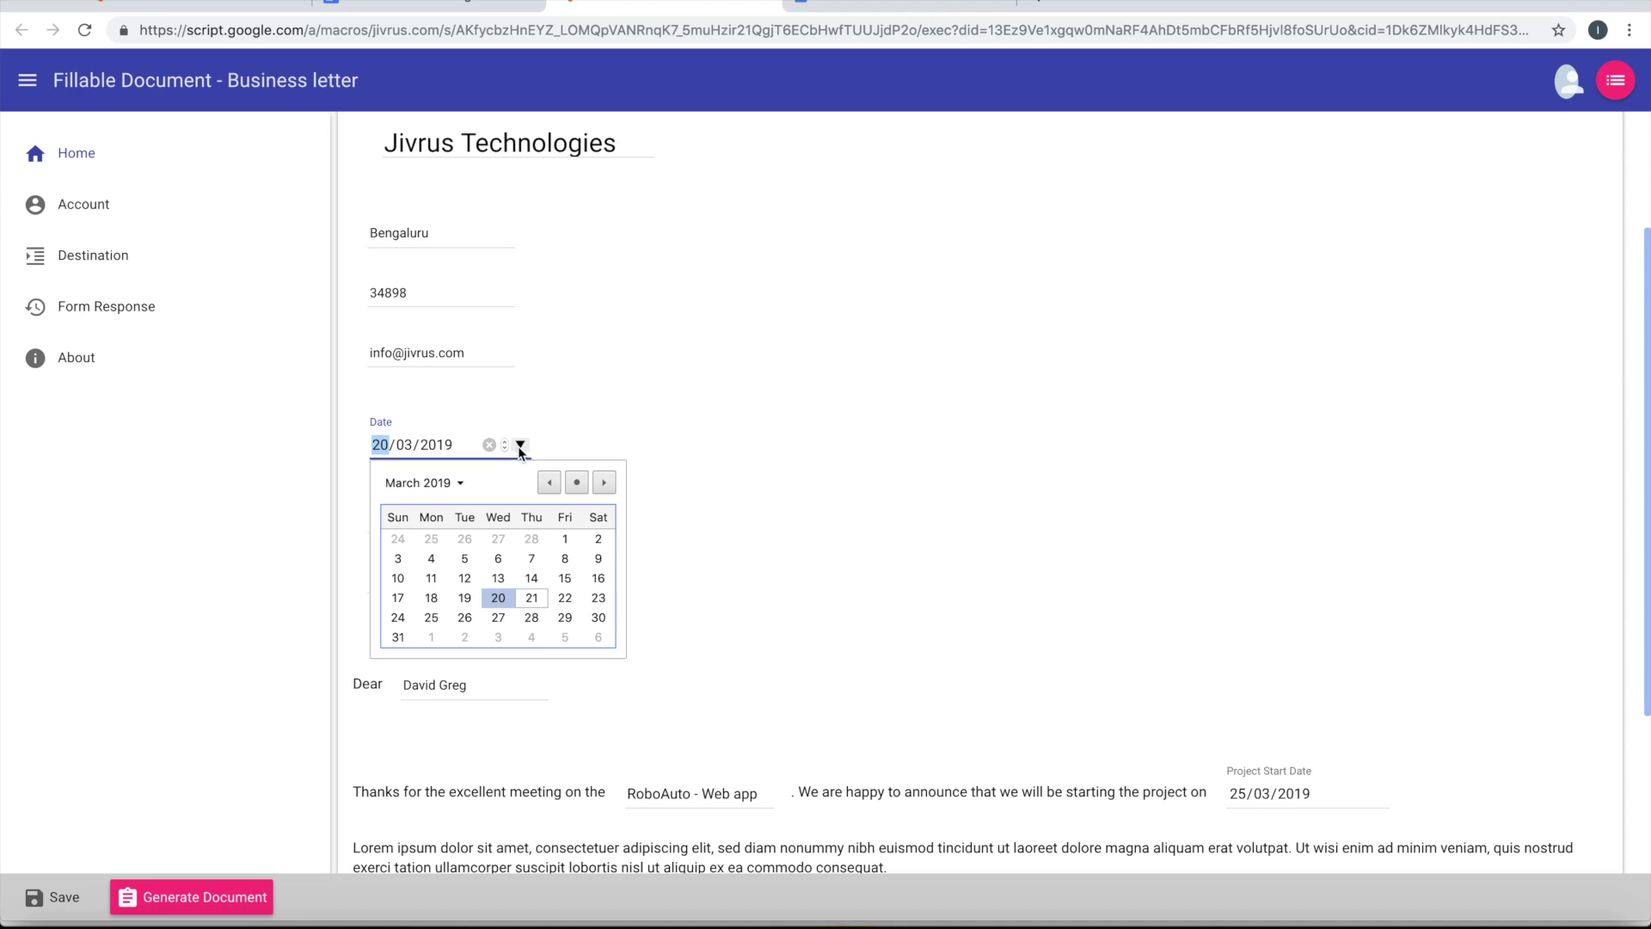
Enter the sender's name and the designation Director in the signature block
left_click(829, 538)
scroll(809, 551, "down", 4)
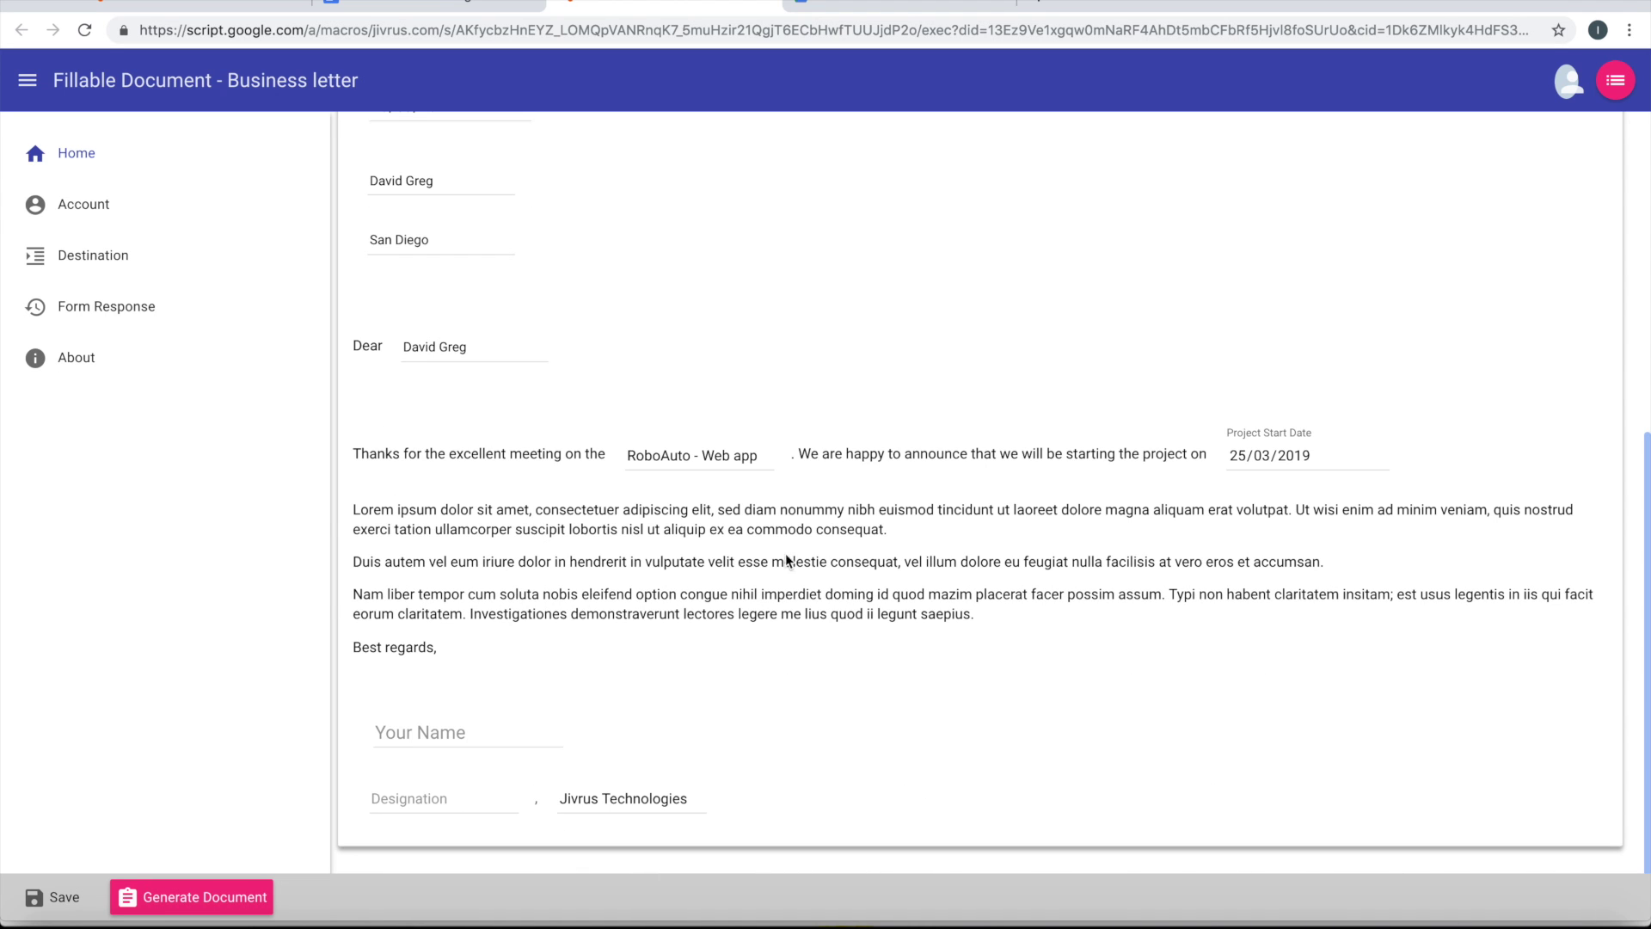
left_click(438, 732)
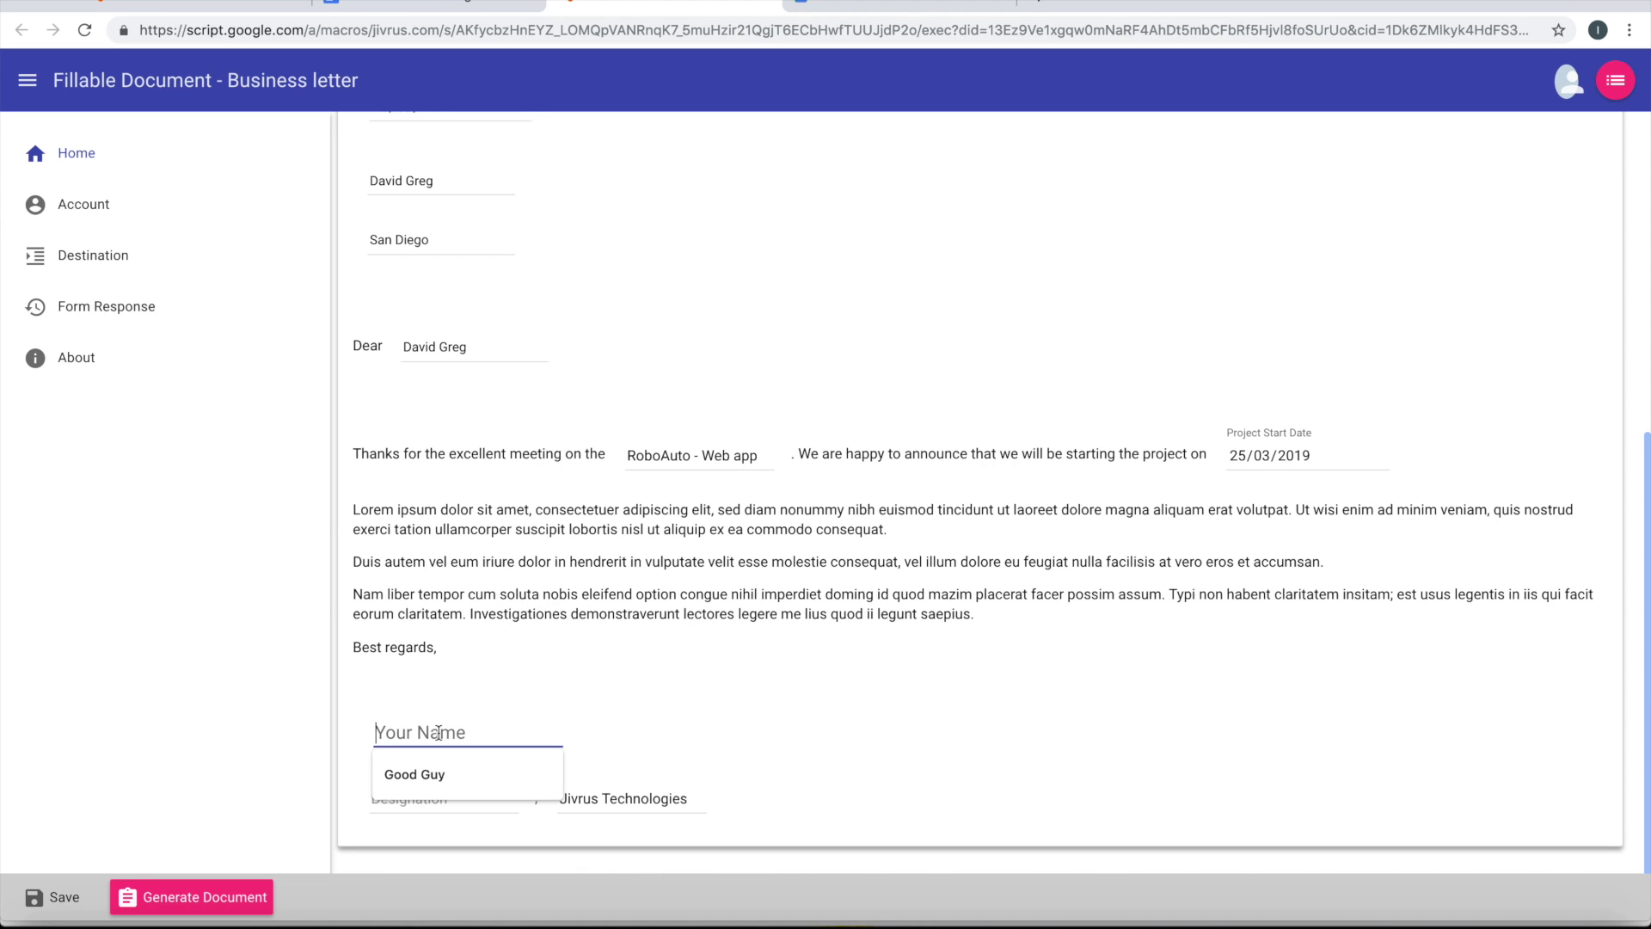
type("Michaes")
key("Tab")
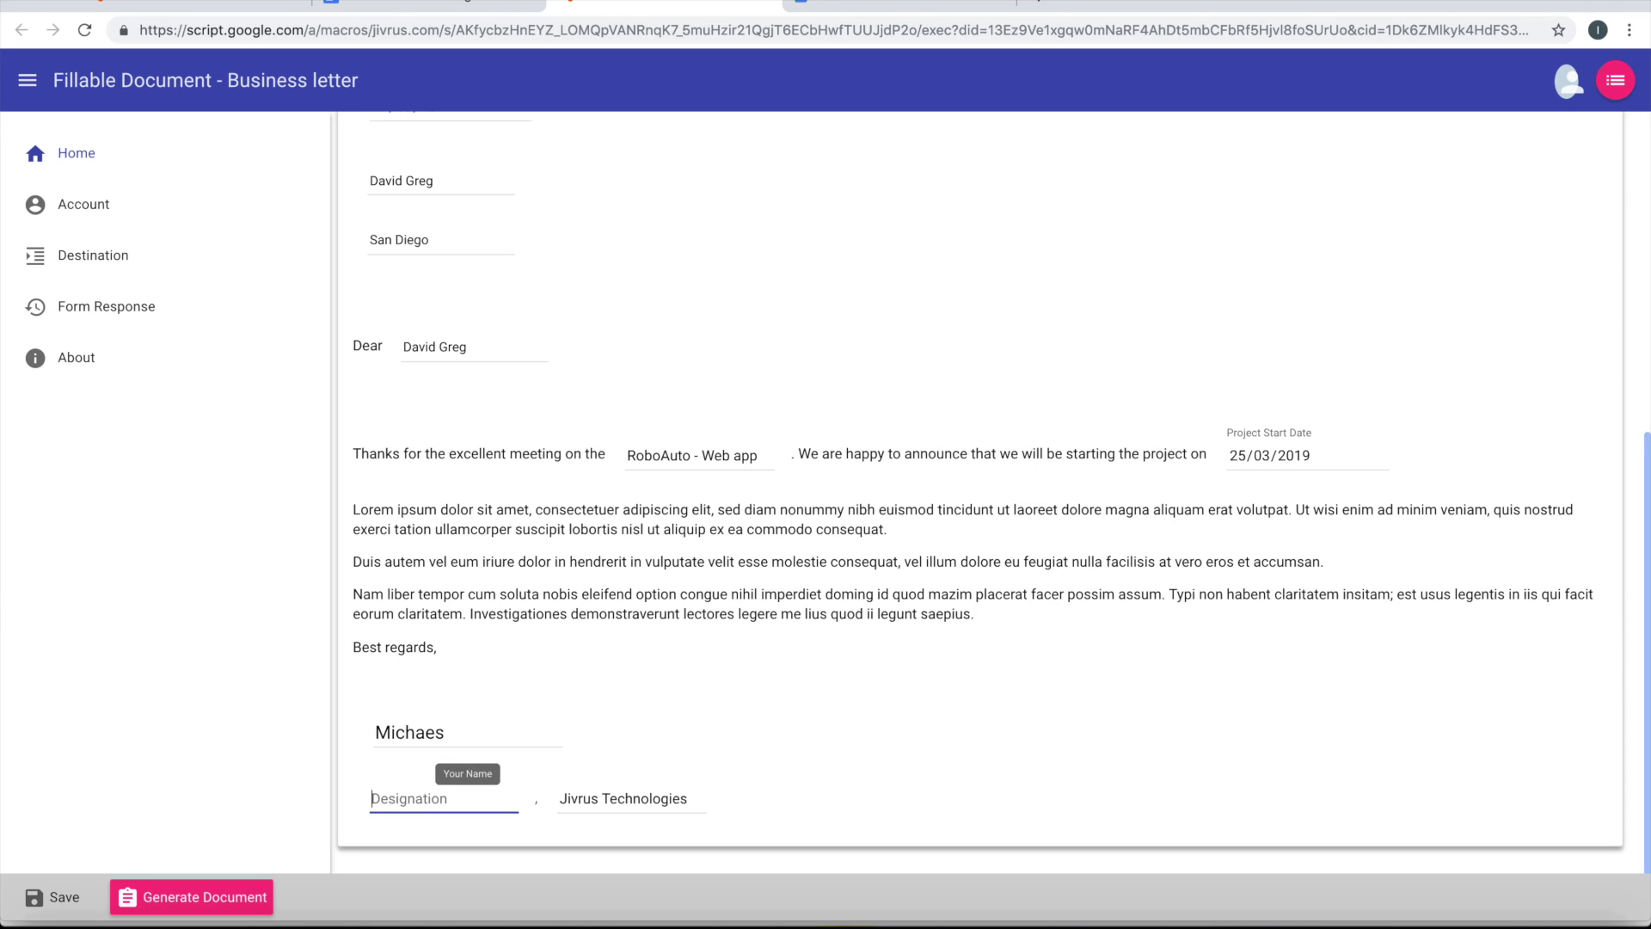
type("Director")
key("Tab")
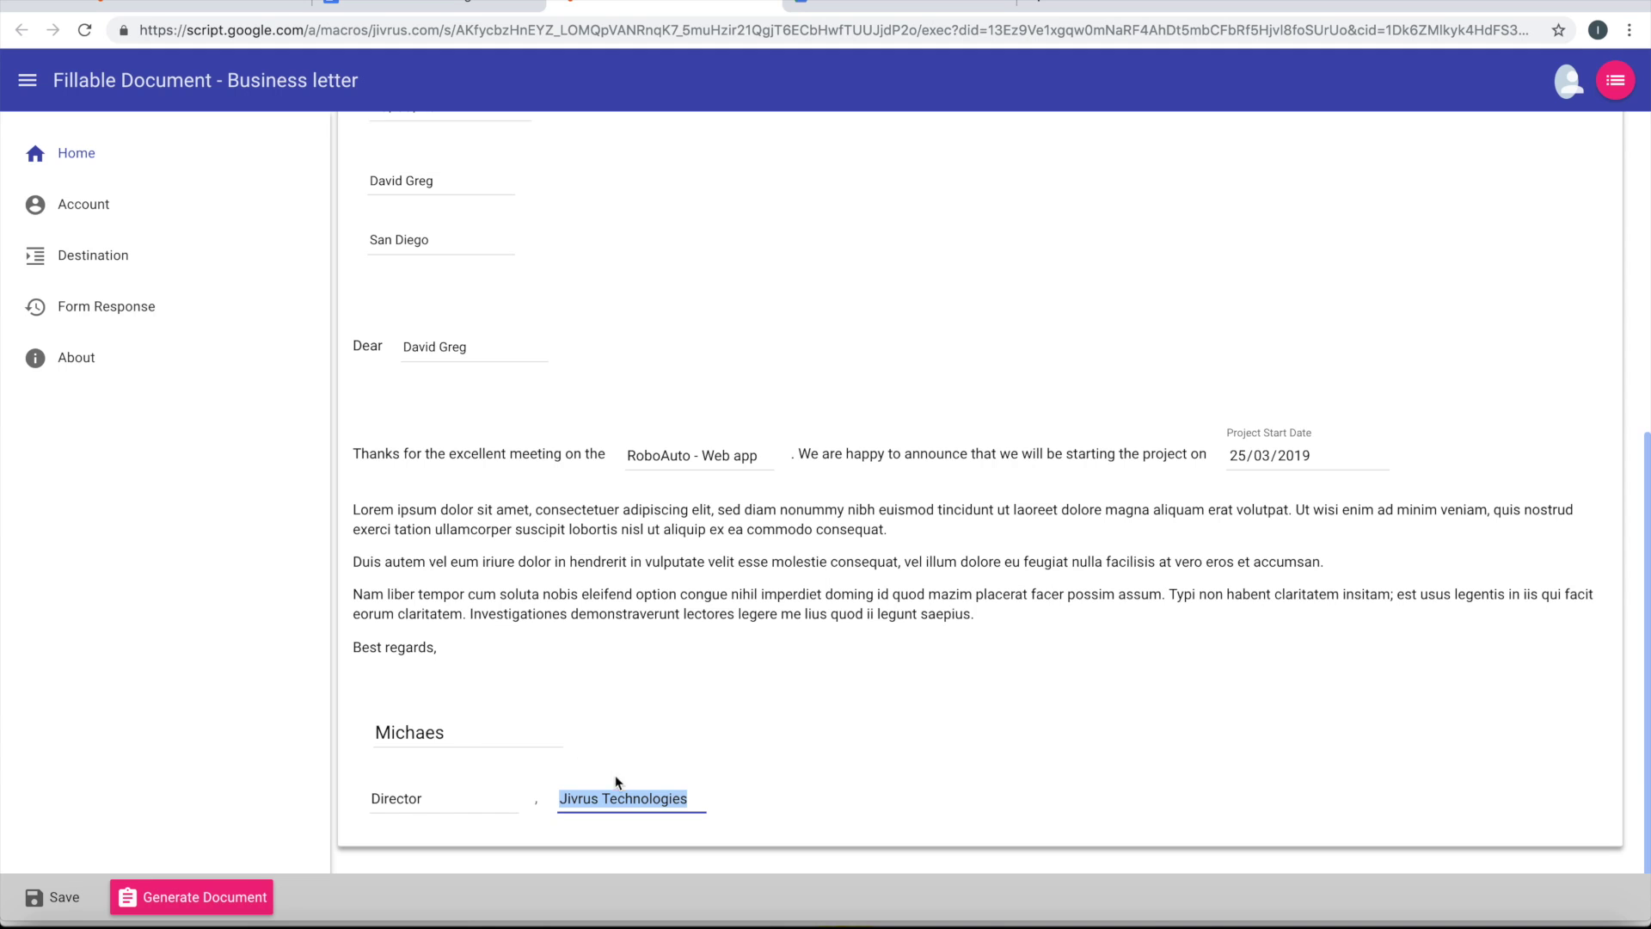
Review the filled letter form and save its data
scroll(676, 568, "up", 2)
scroll(618, 441, "up", 5)
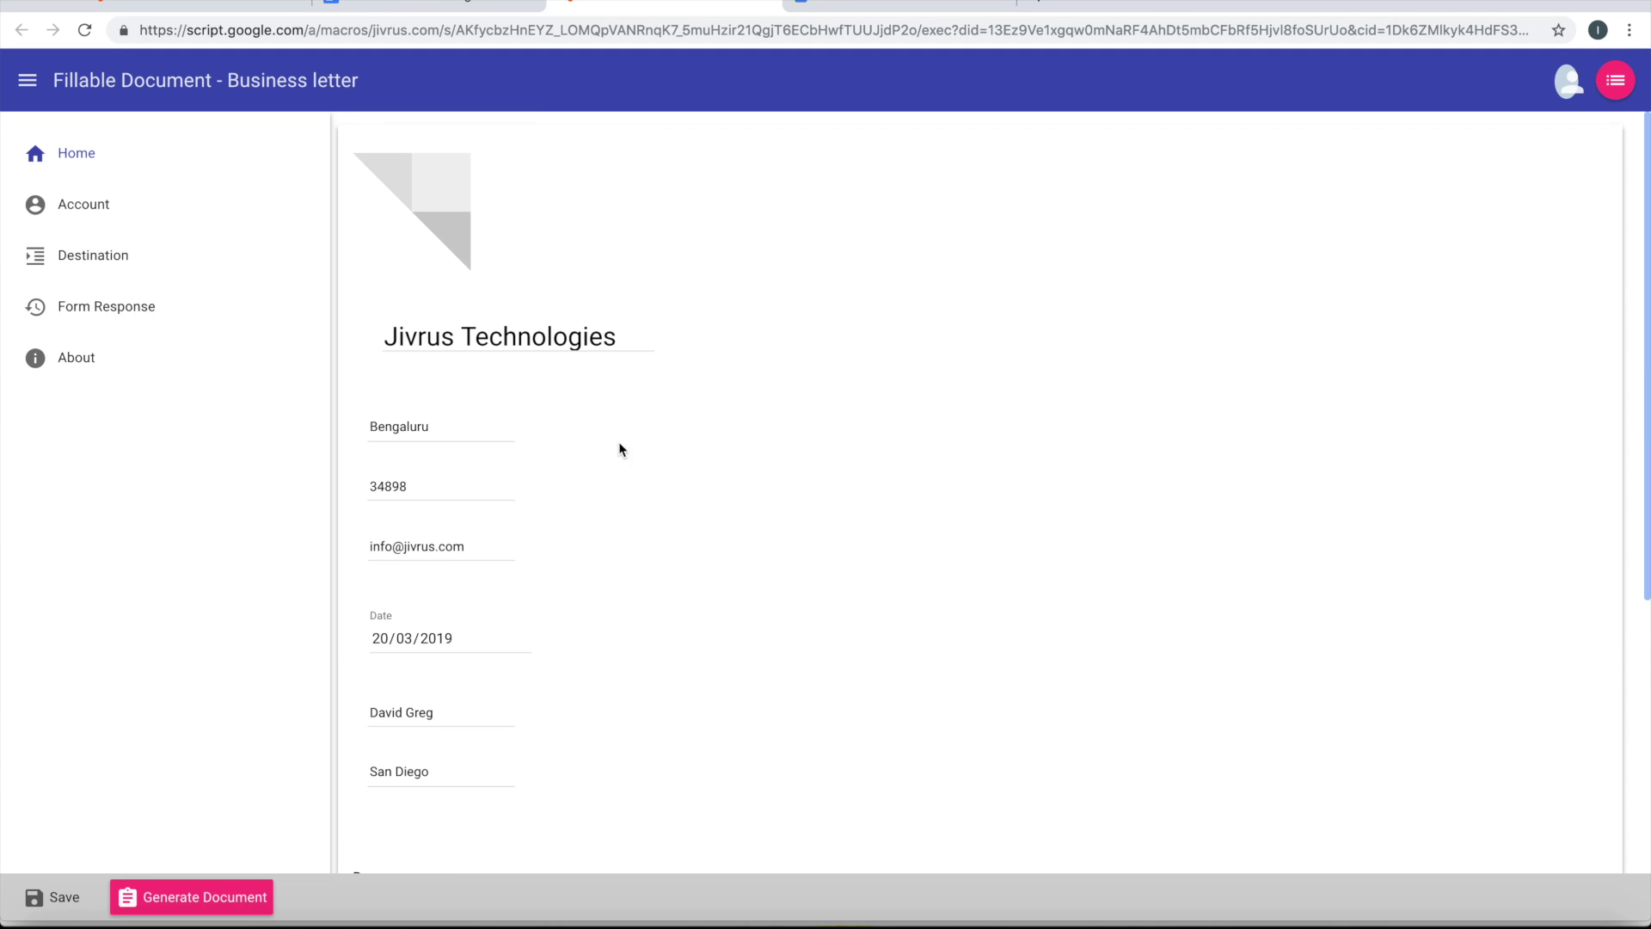
scroll(786, 528, "down", 4)
scroll(786, 527, "down", 3)
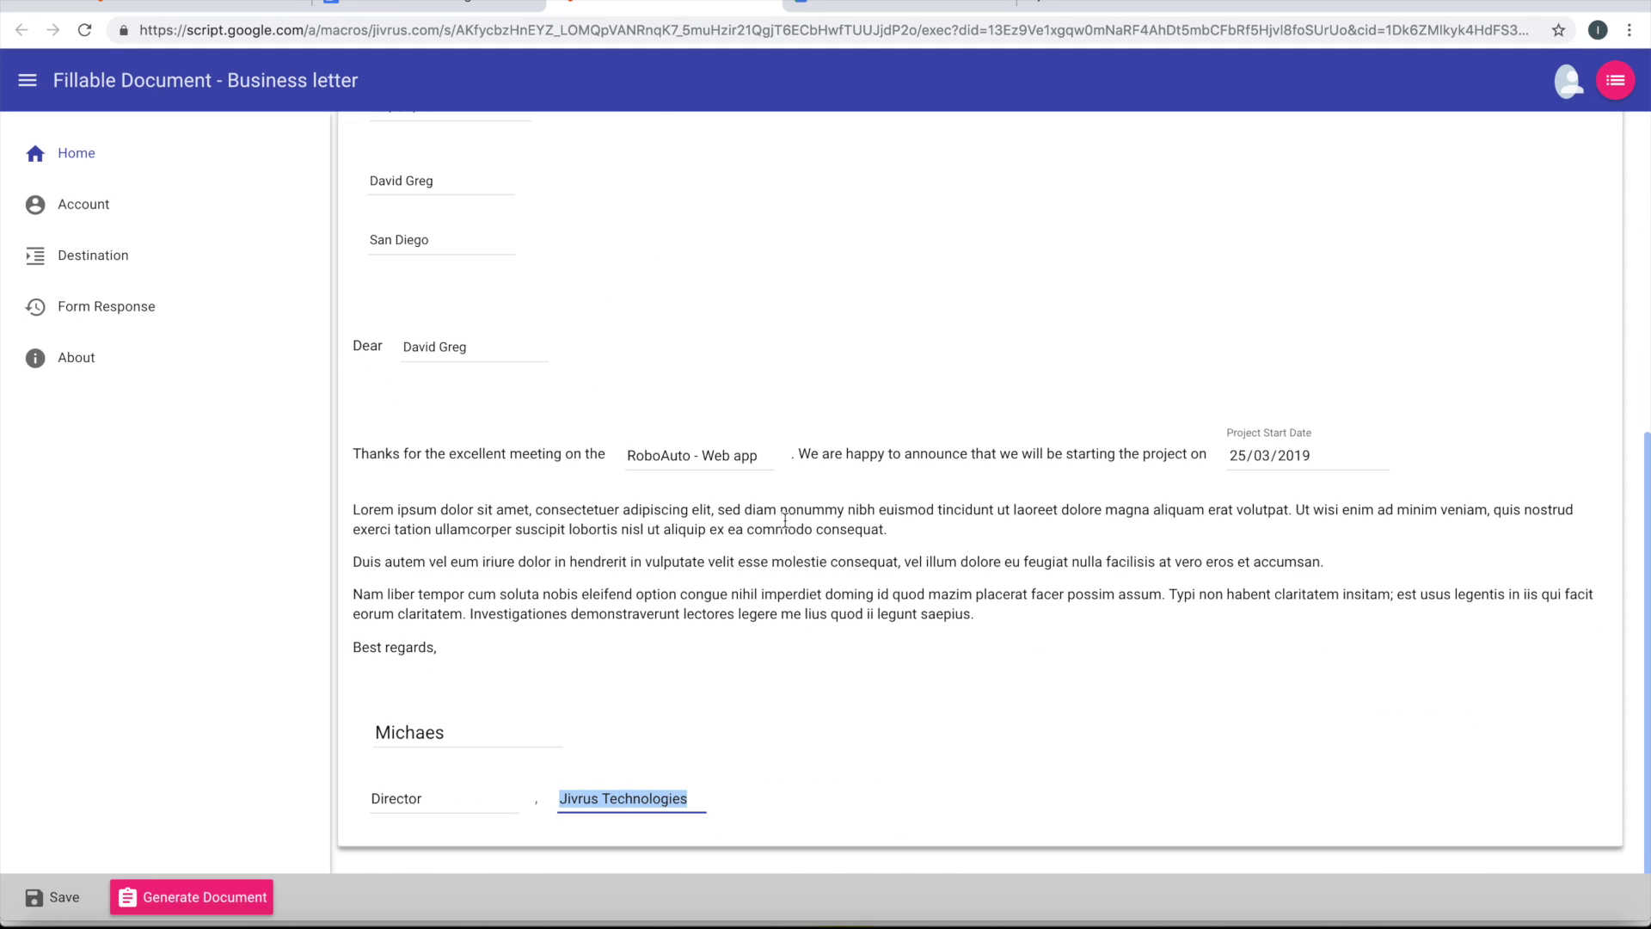
left_click(818, 647)
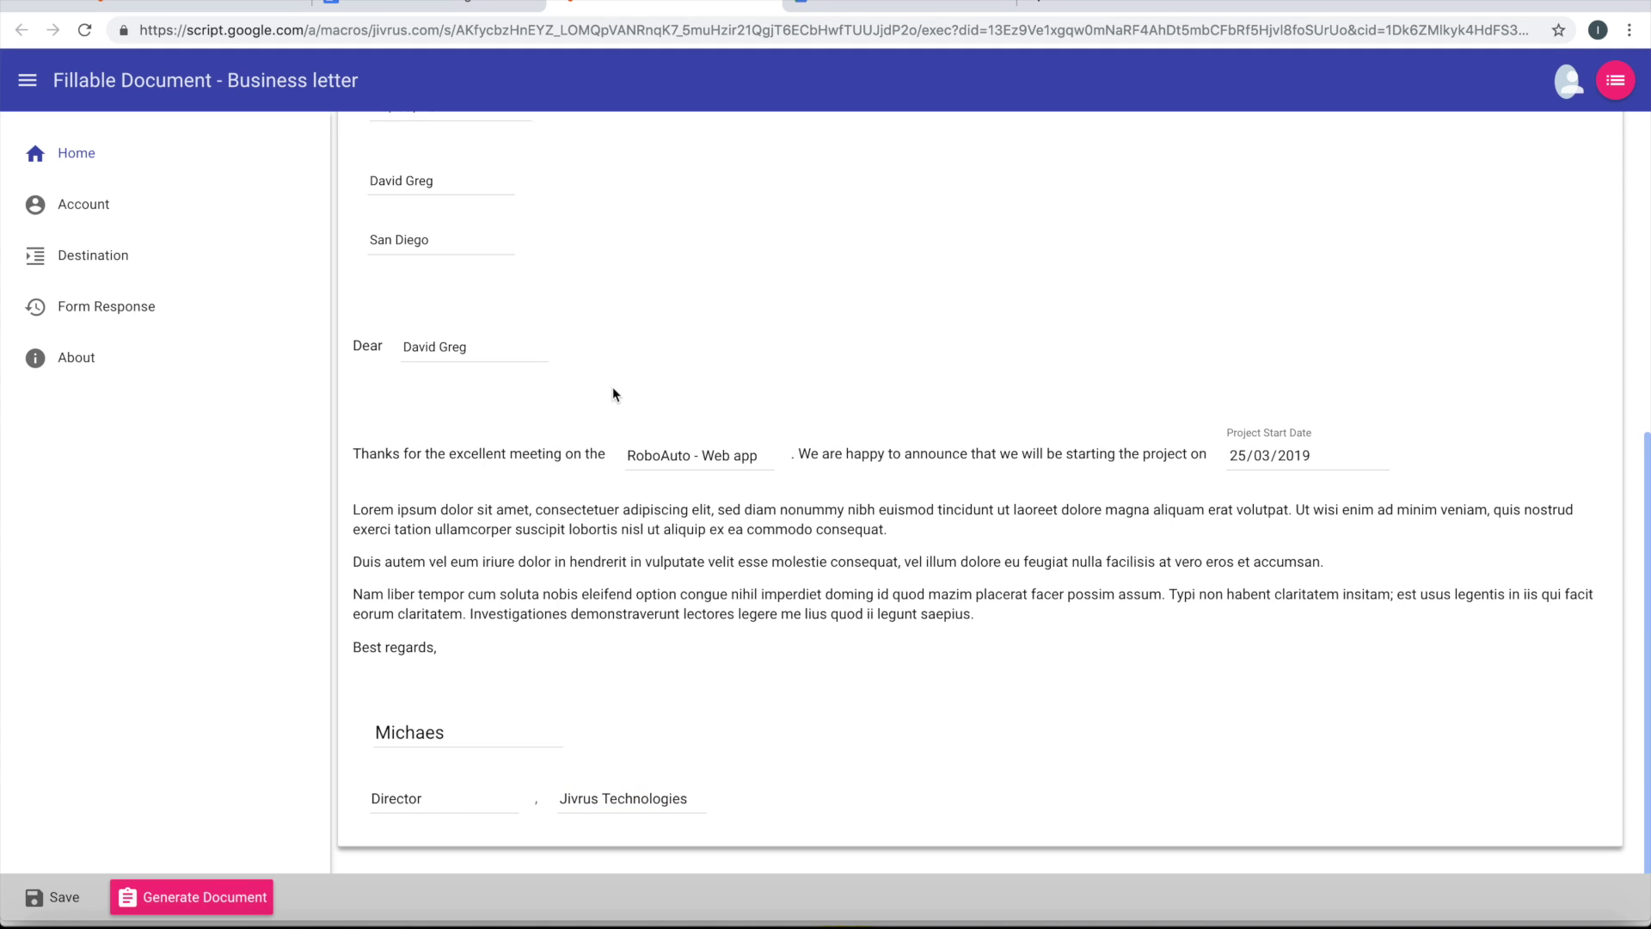
scroll(634, 366, "up", 7)
scroll(633, 370, "down", 7)
left_click(48, 899)
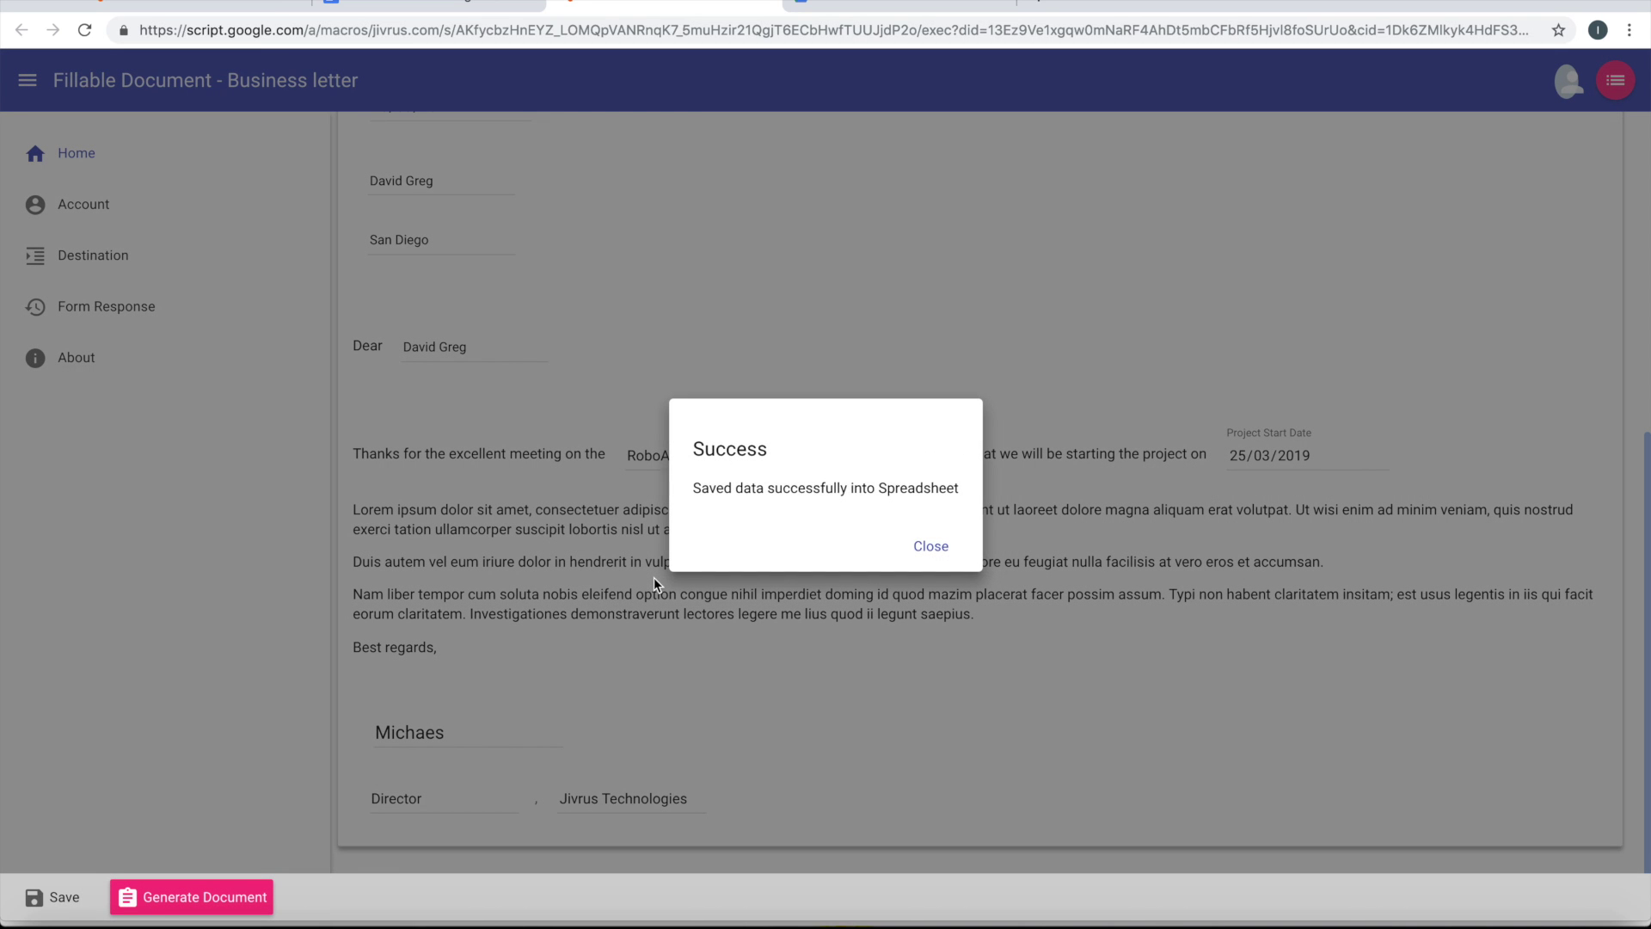
Dismiss the save confirmation and generate the letter as a PDF and a Google Doc
left_click(920, 549)
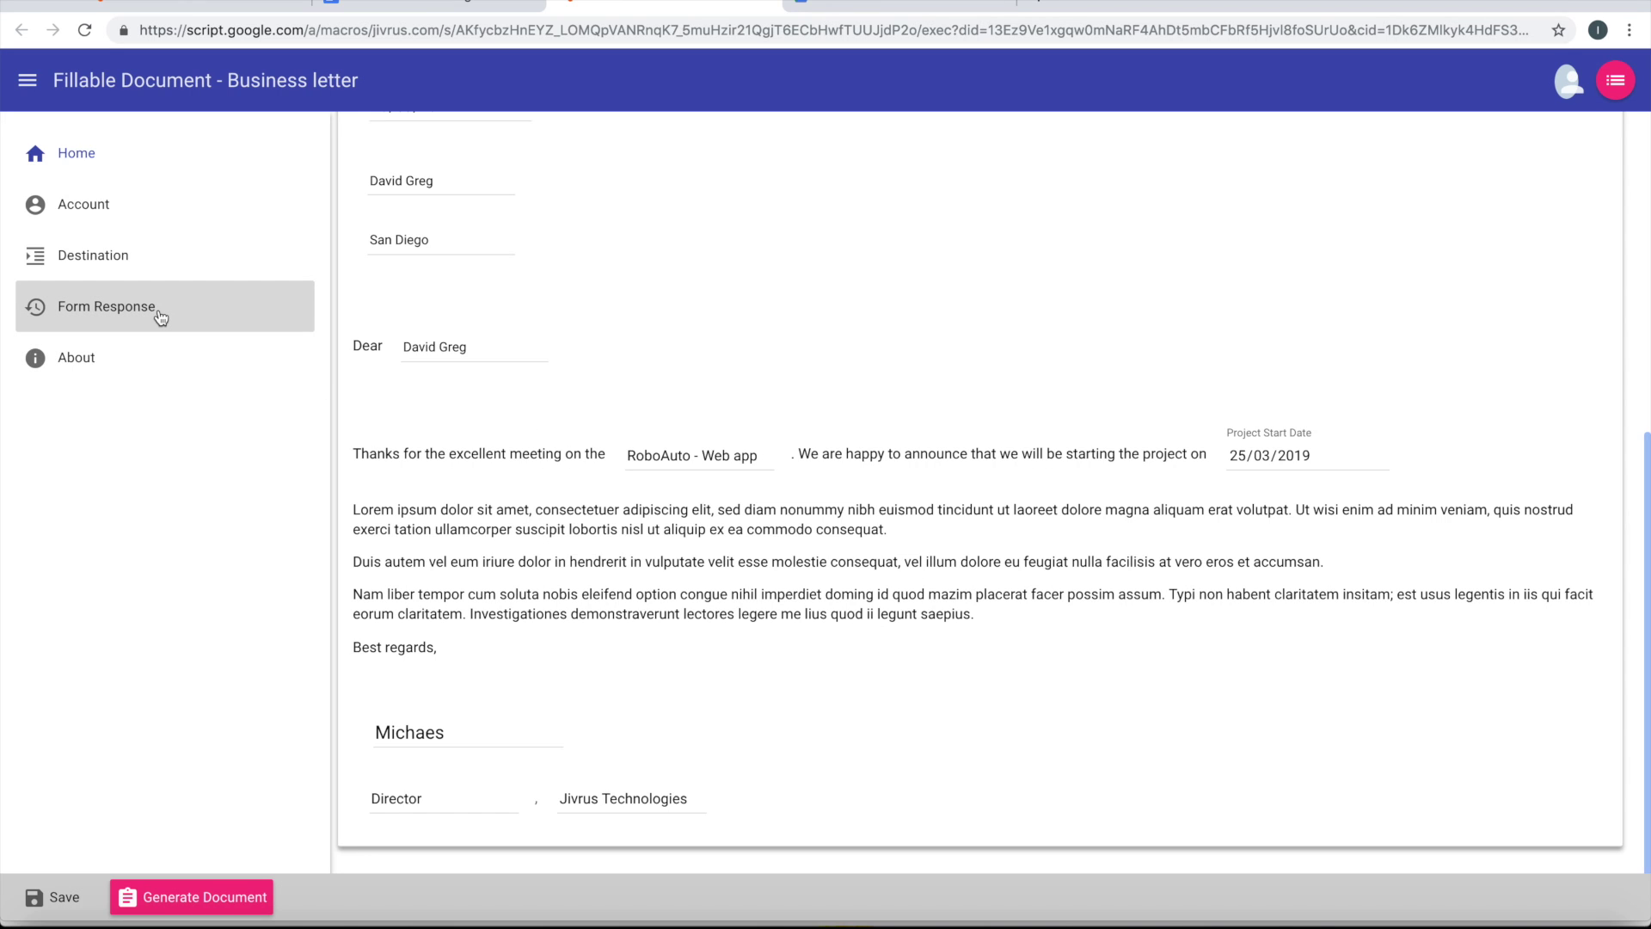
scroll(592, 599, "up", 2)
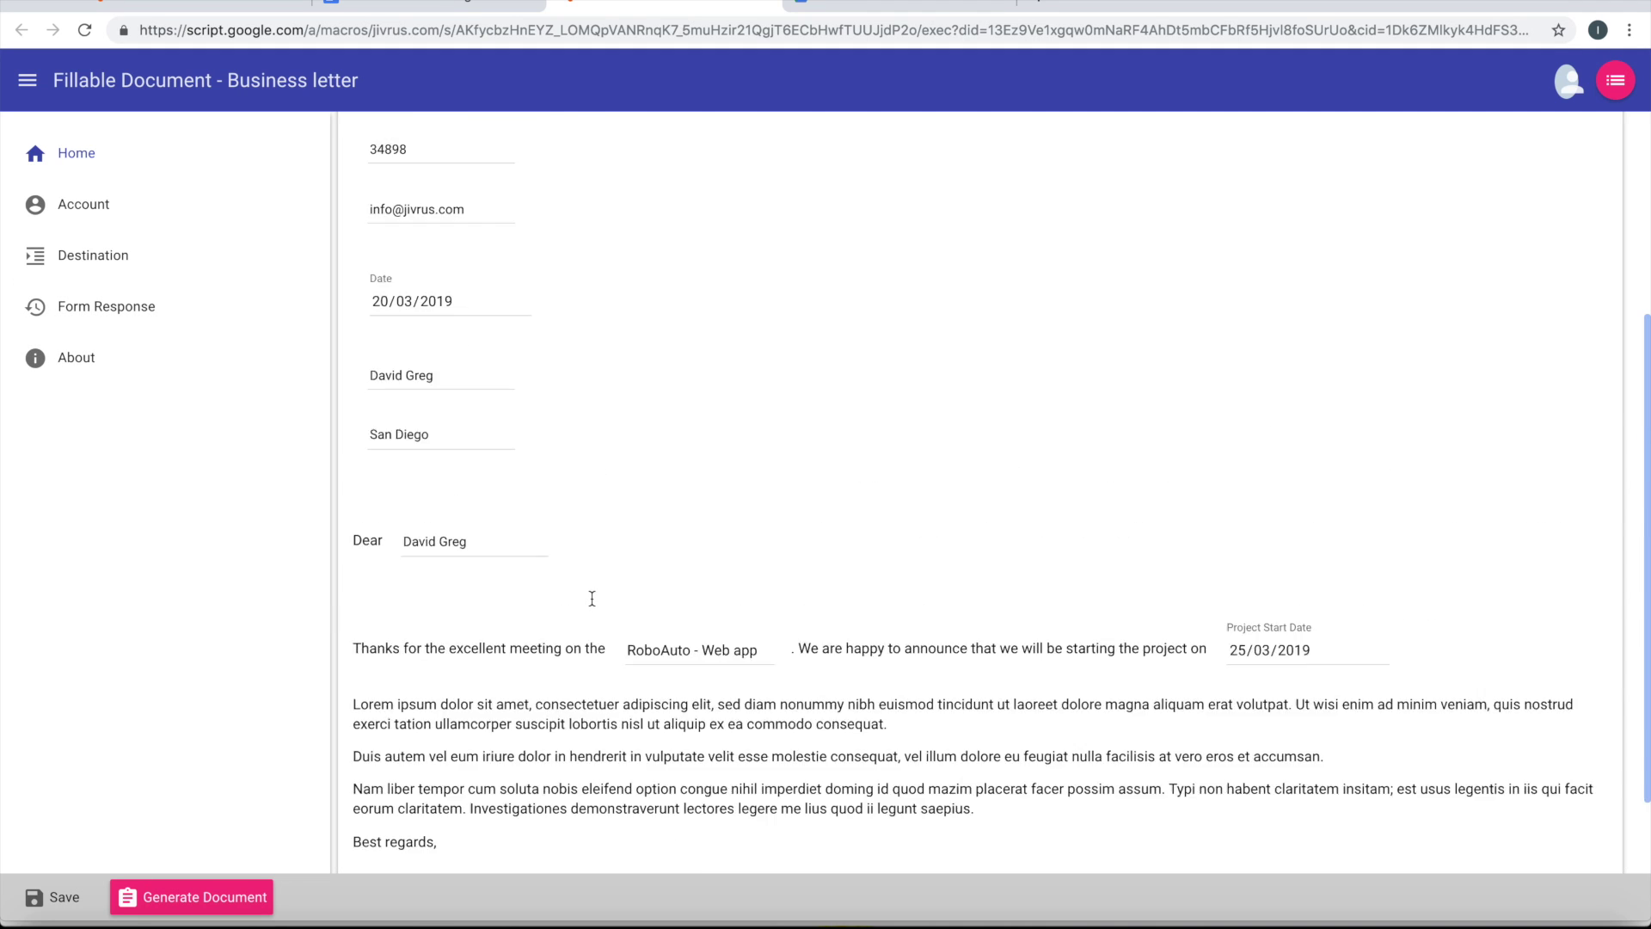
scroll(592, 598, "up", 4)
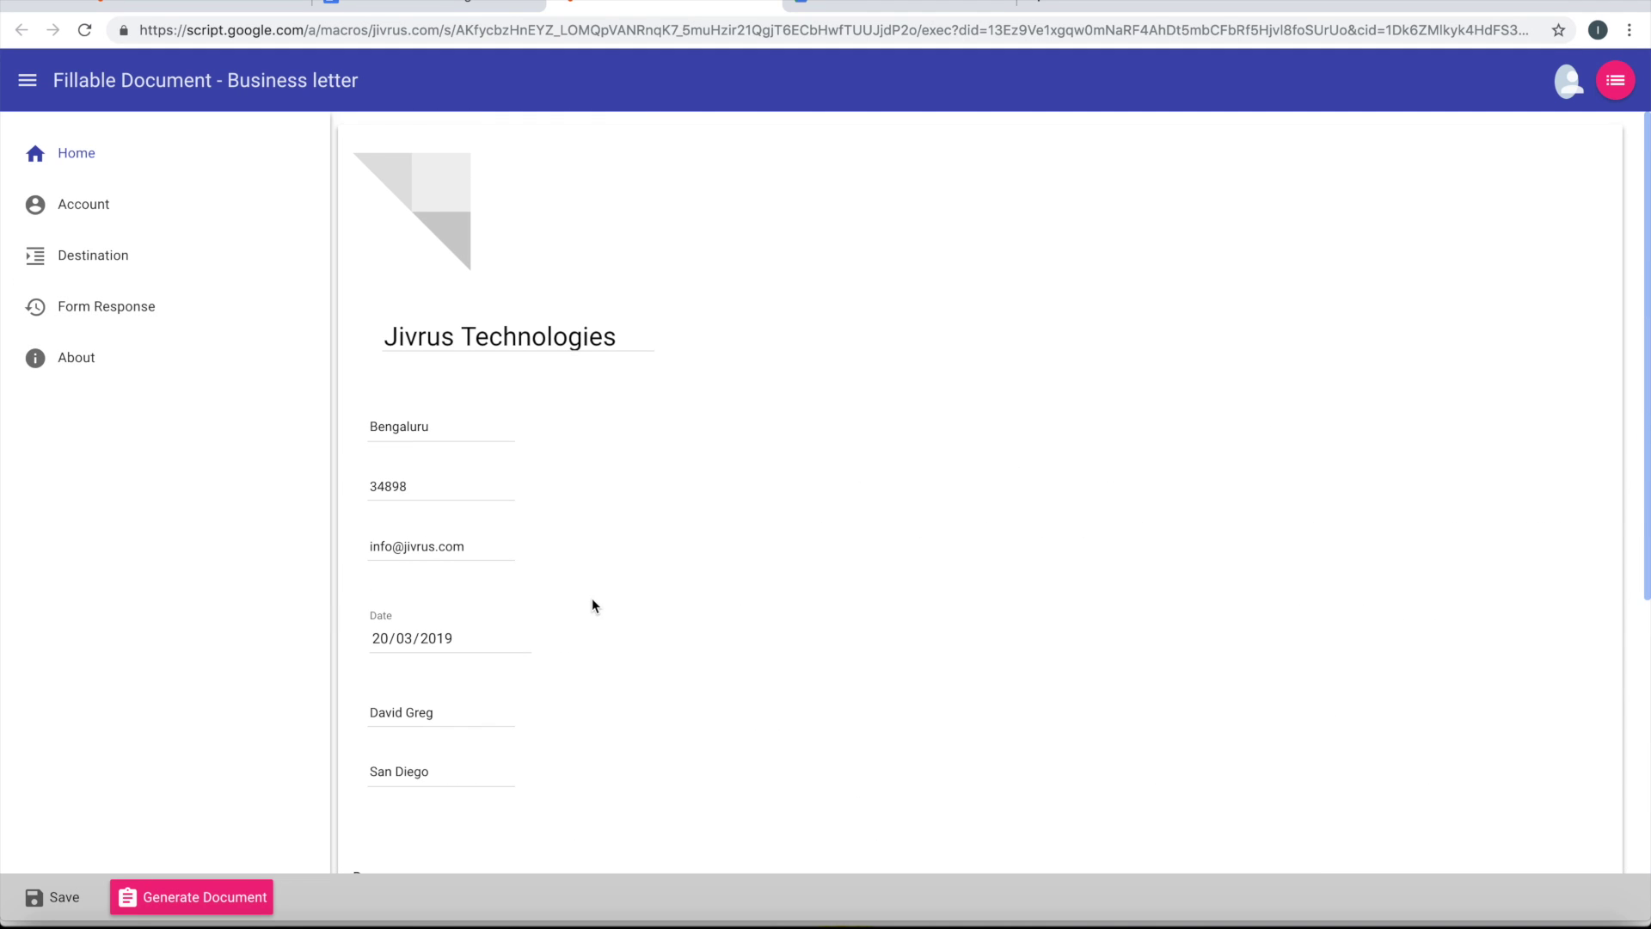
left_click(211, 897)
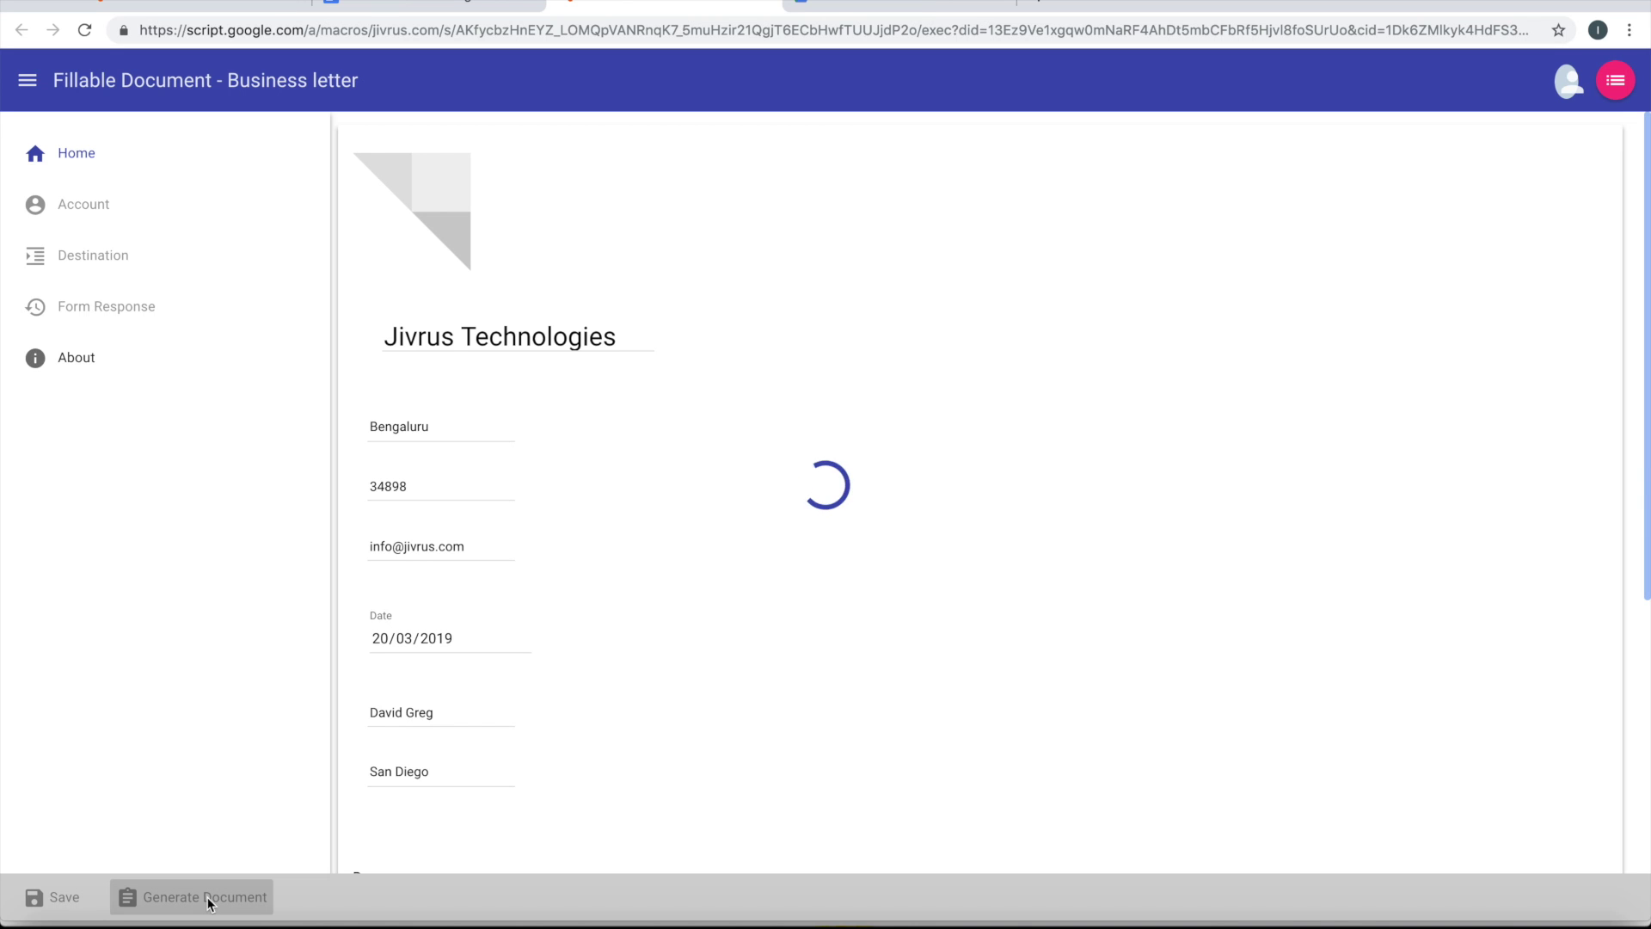
scroll(626, 593, "down", 4)
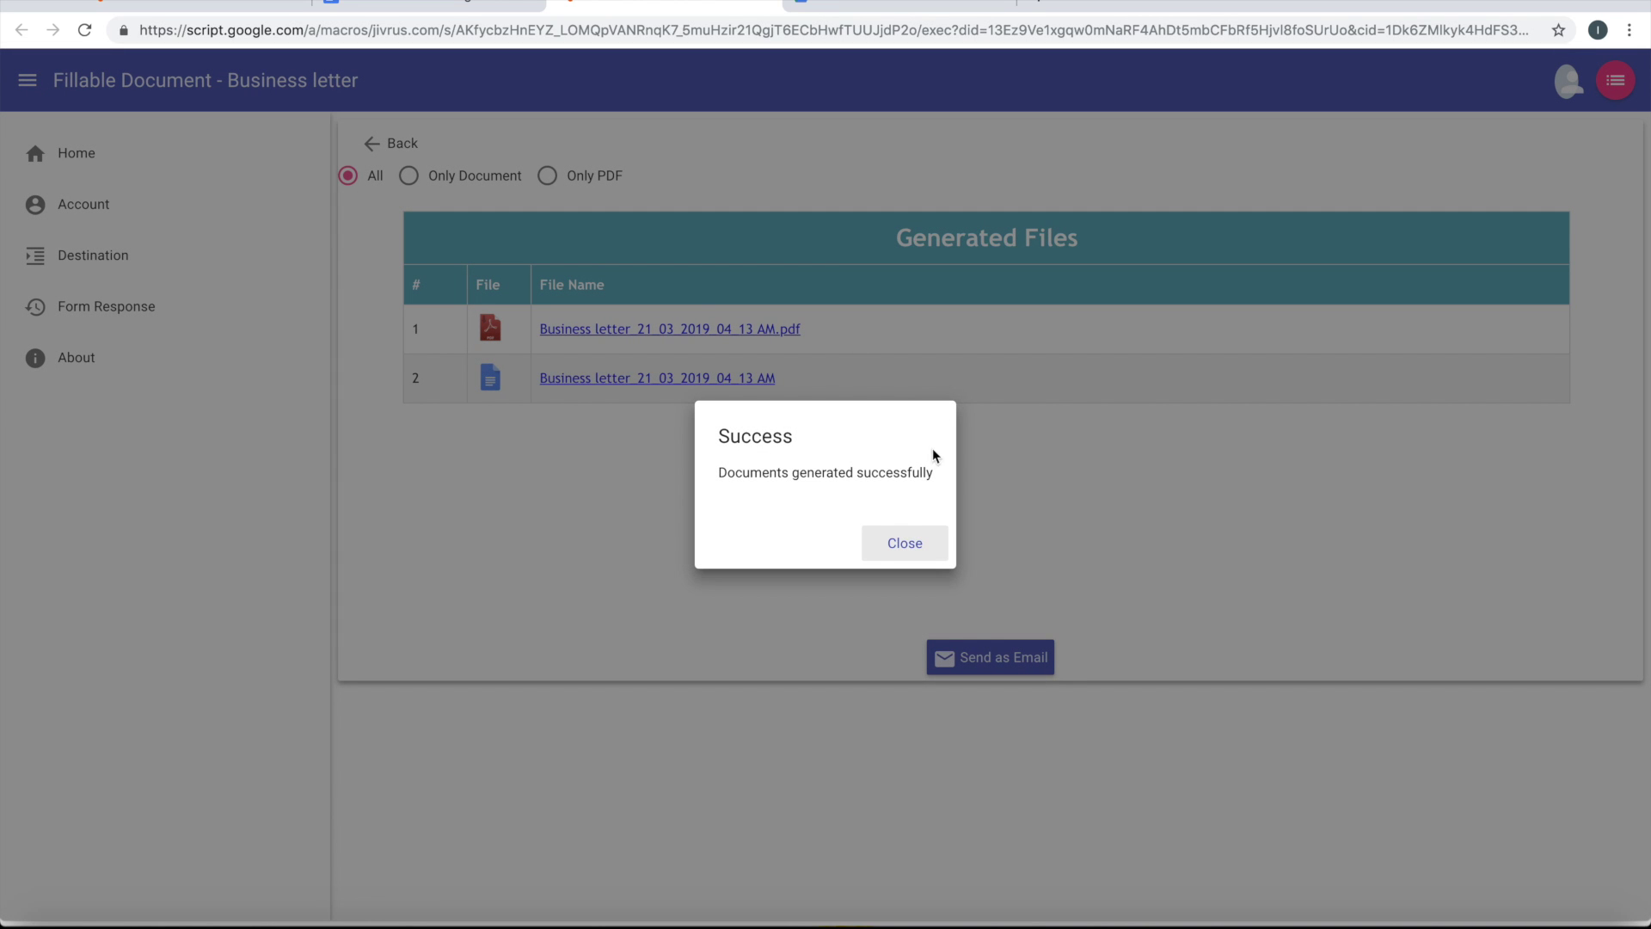
Open the generated PDF letter in Drive, look through it, then close it
left_click(895, 551)
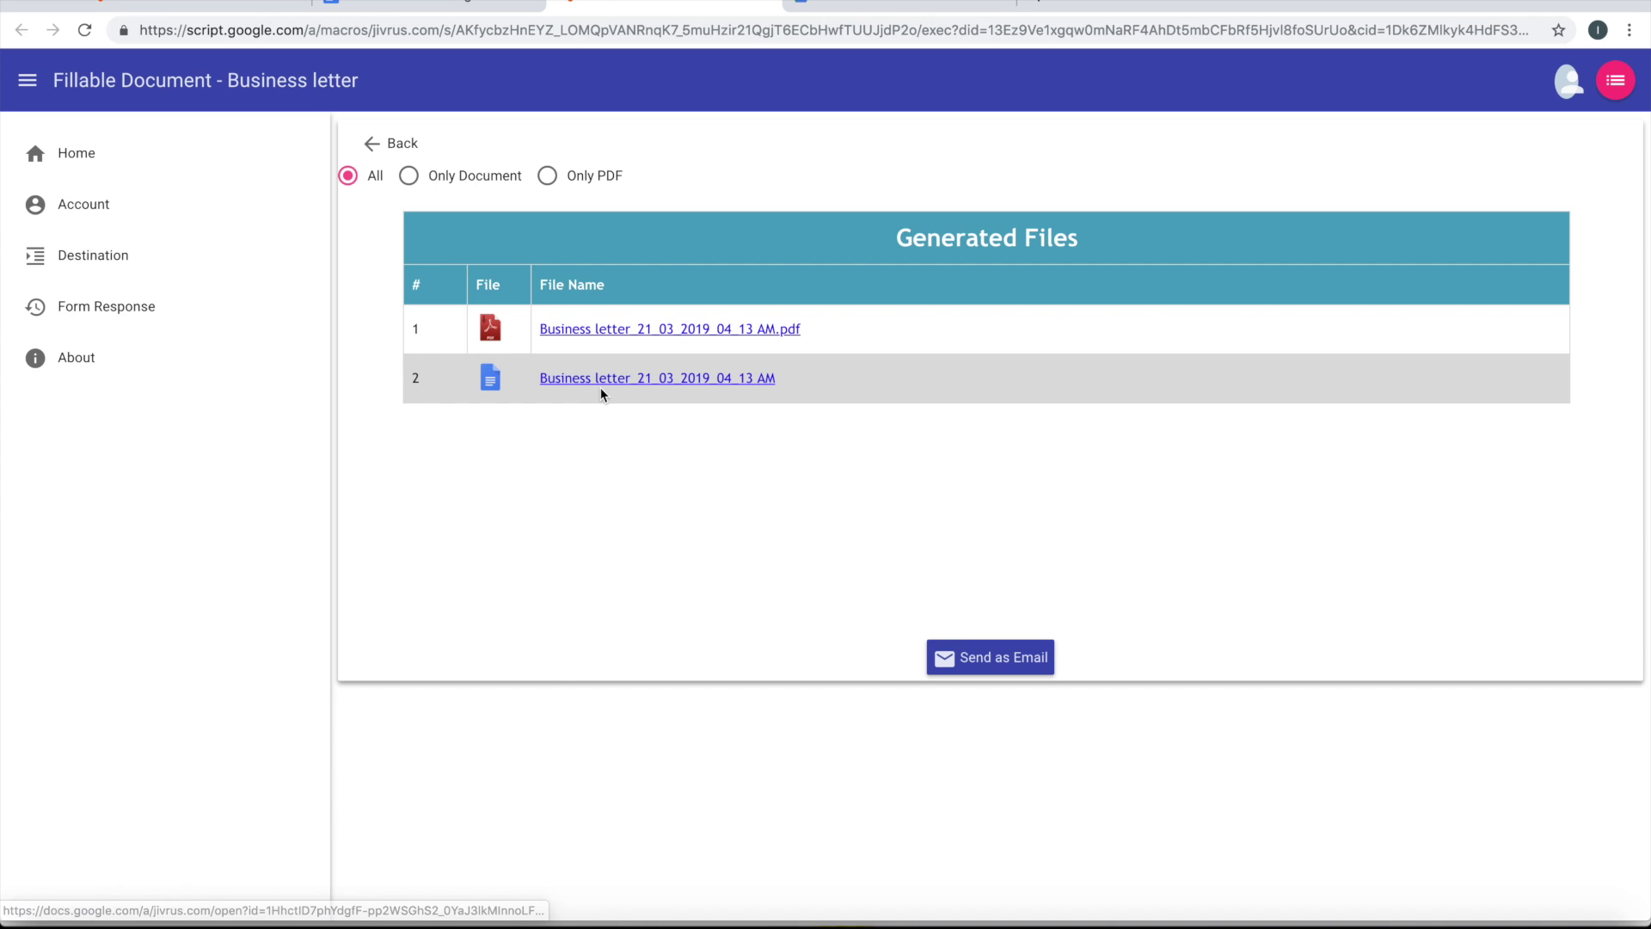
left_click(632, 336)
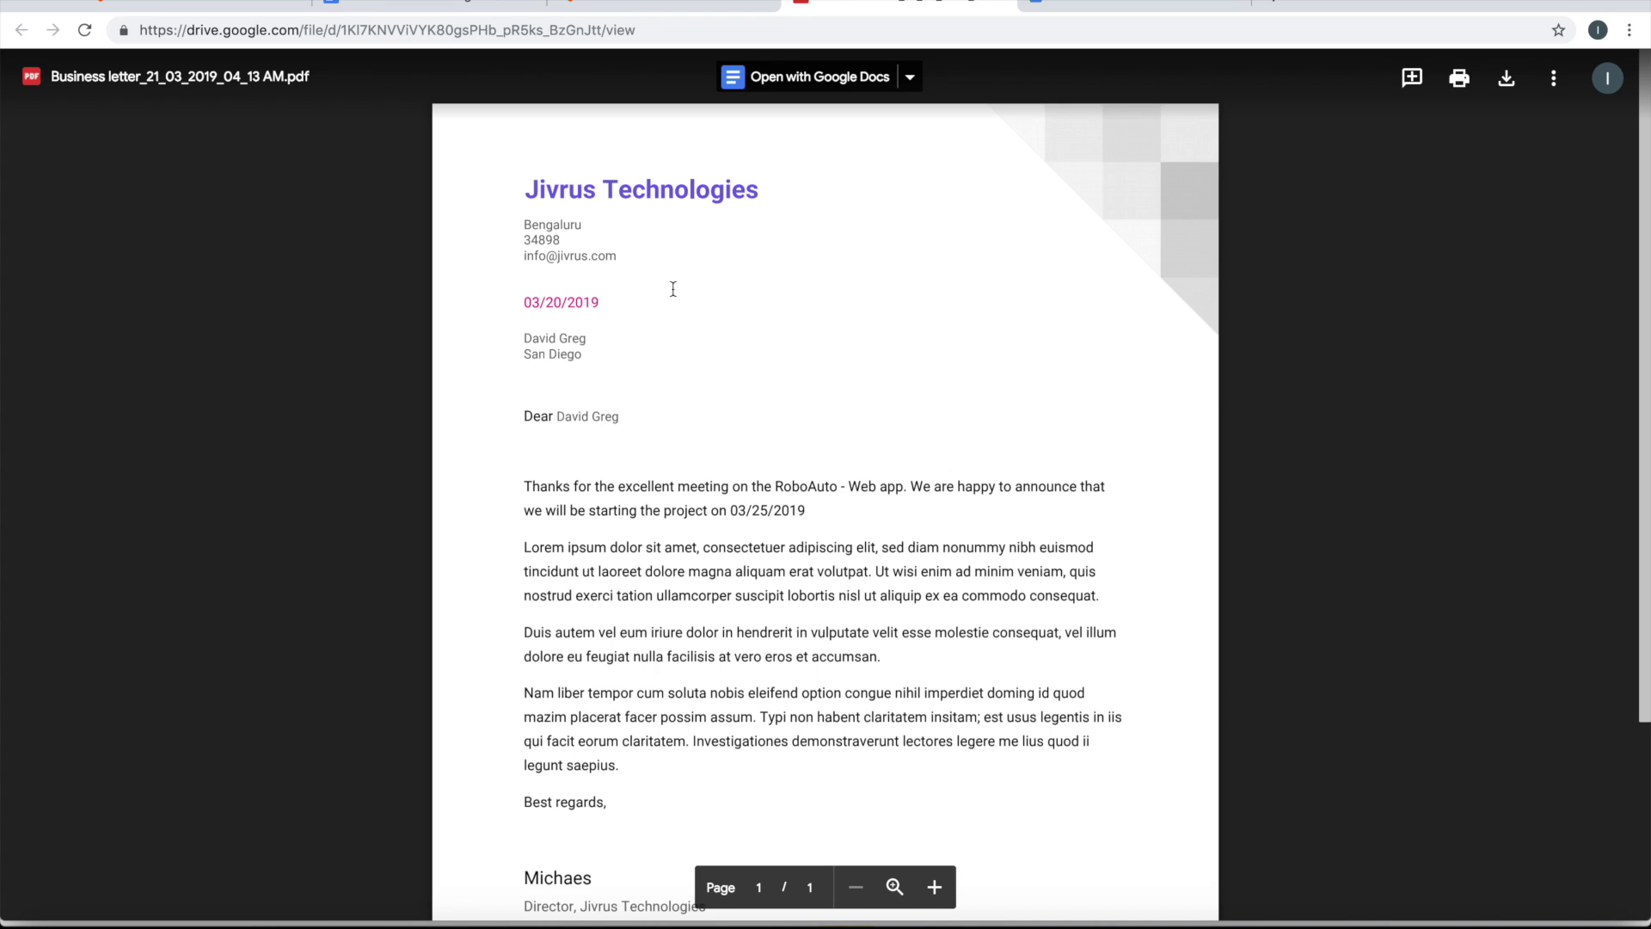
scroll(744, 539, "down", 3)
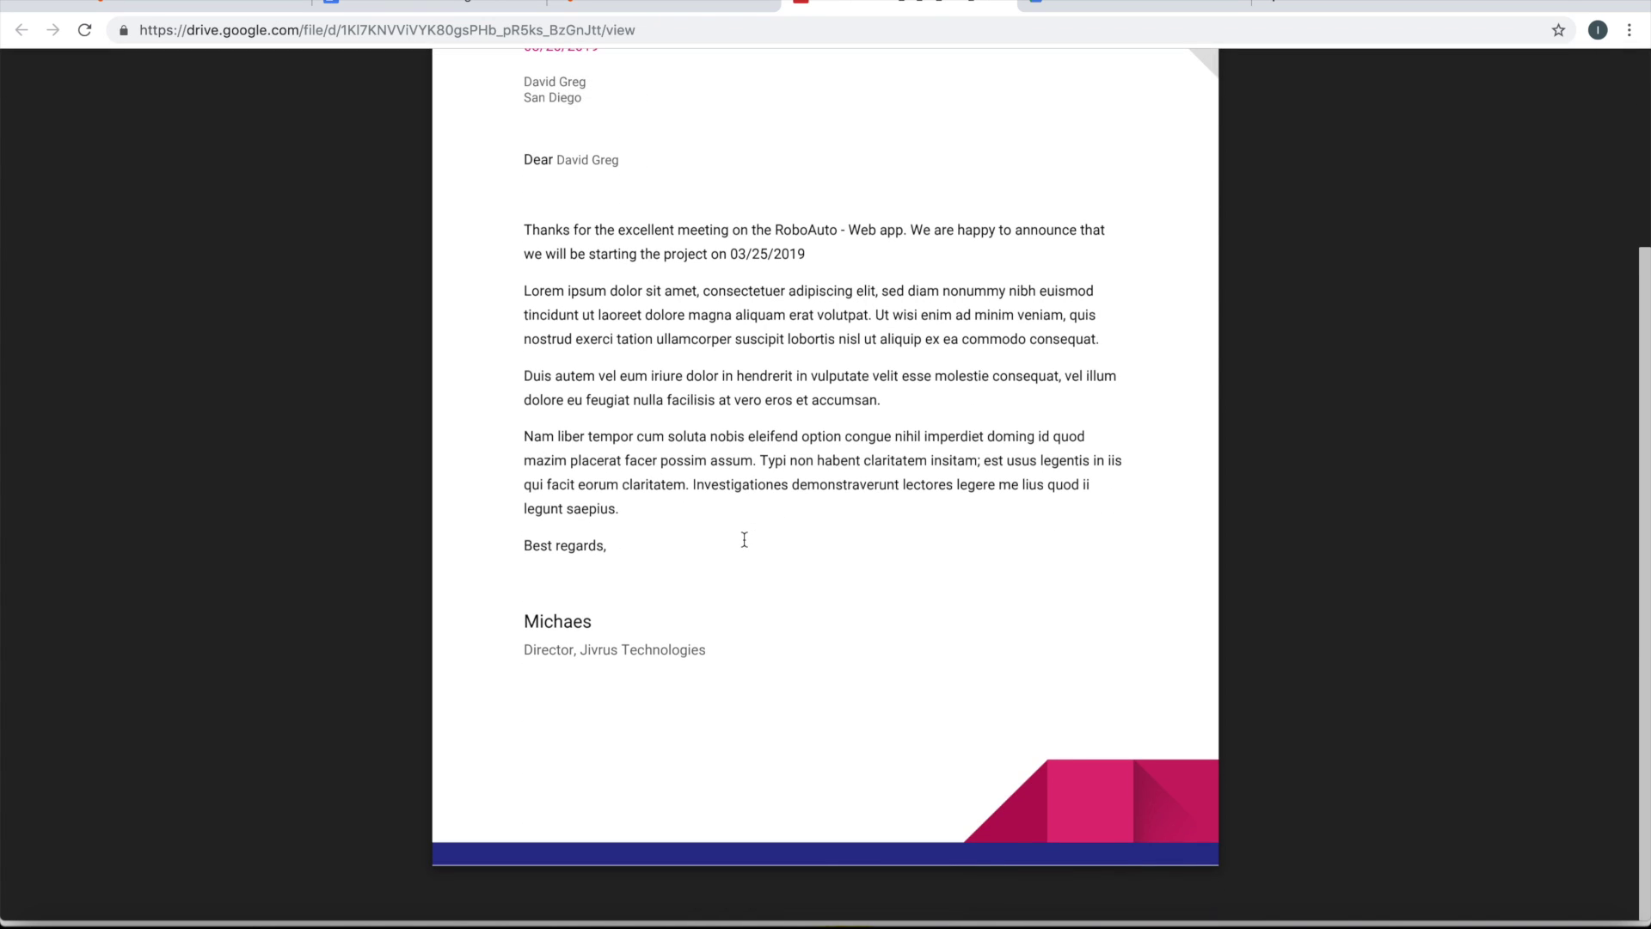
scroll(744, 539, "up", 3)
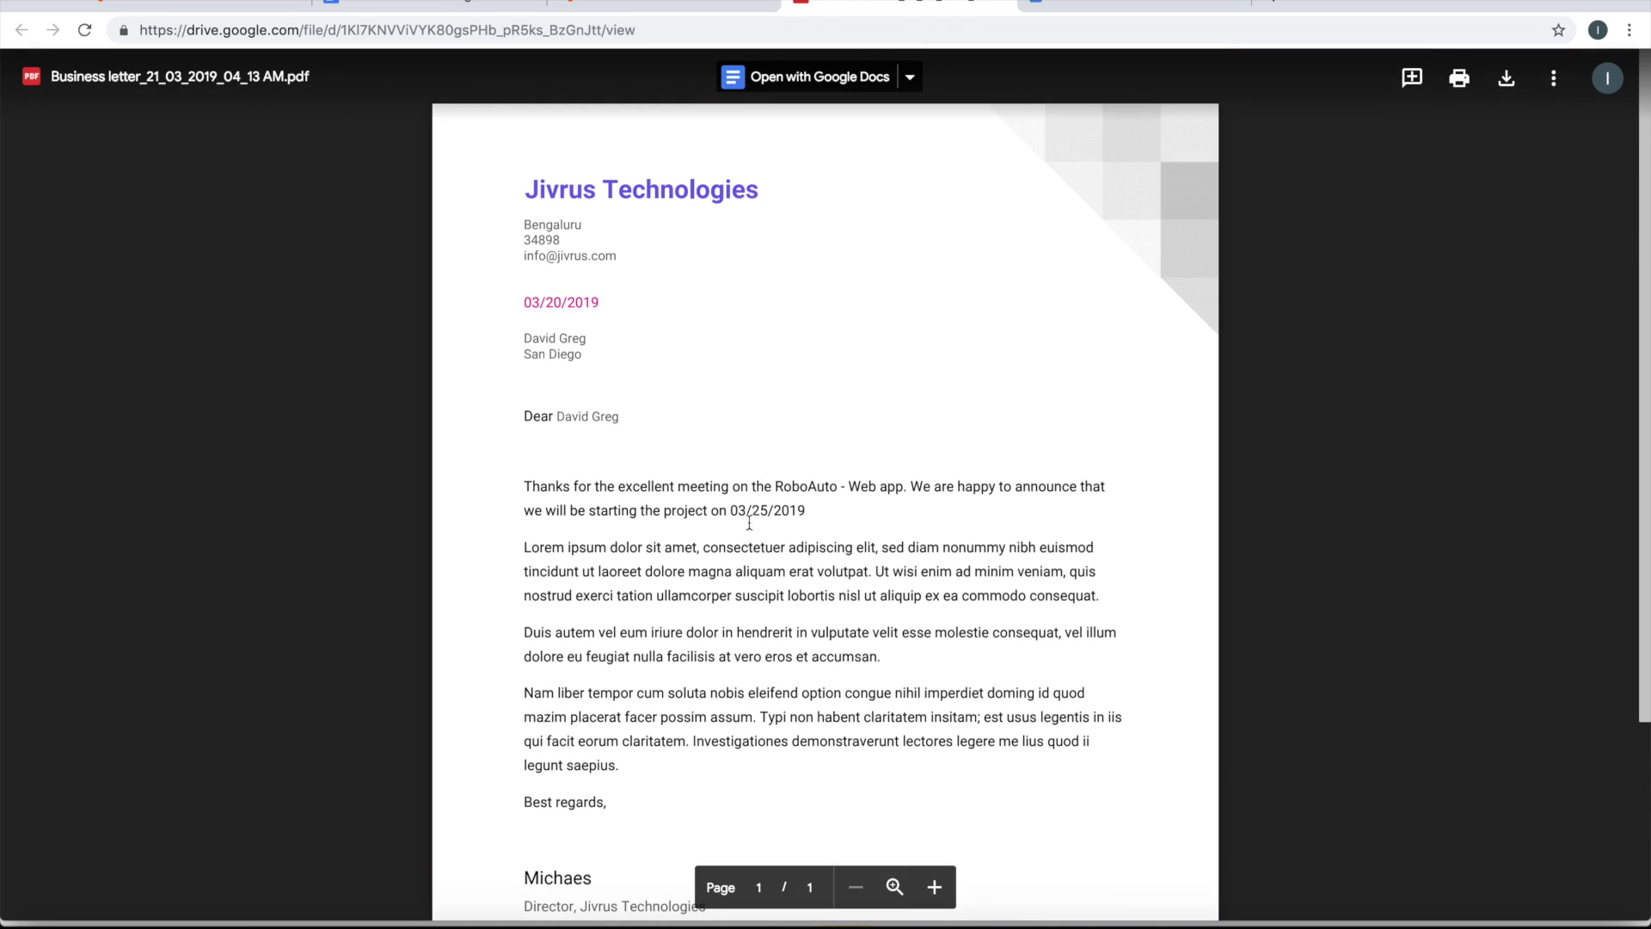
left_click(1003, 5)
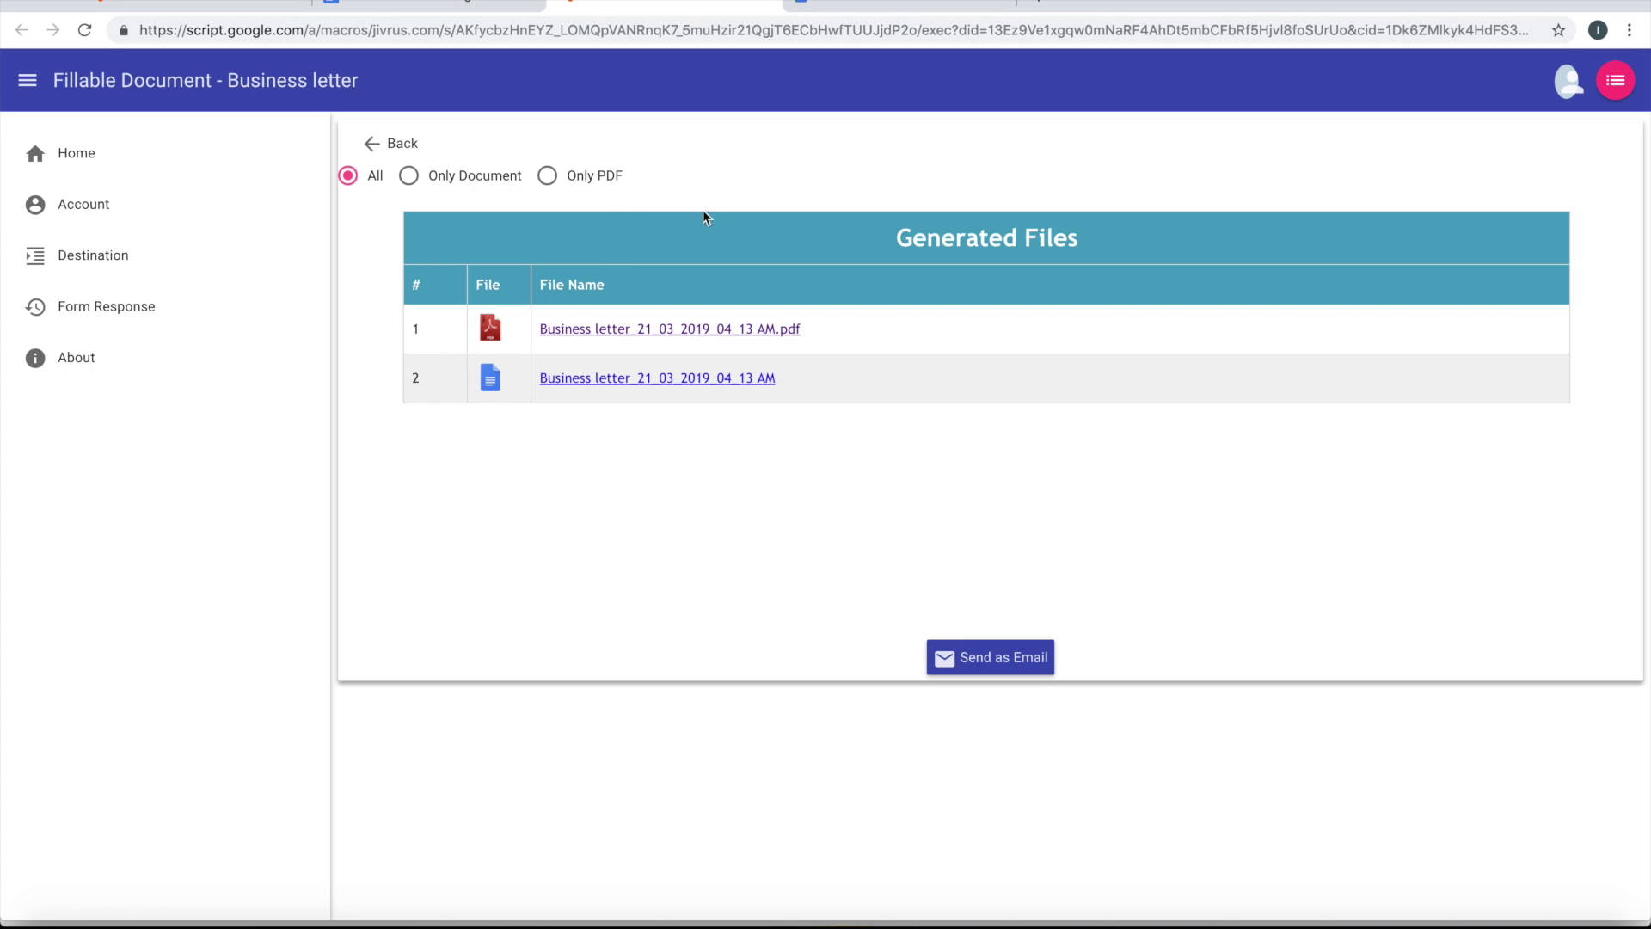
Review the generated Doc letter in Google Docs, then filter Generated Files to Only PDF
left_click(603, 382)
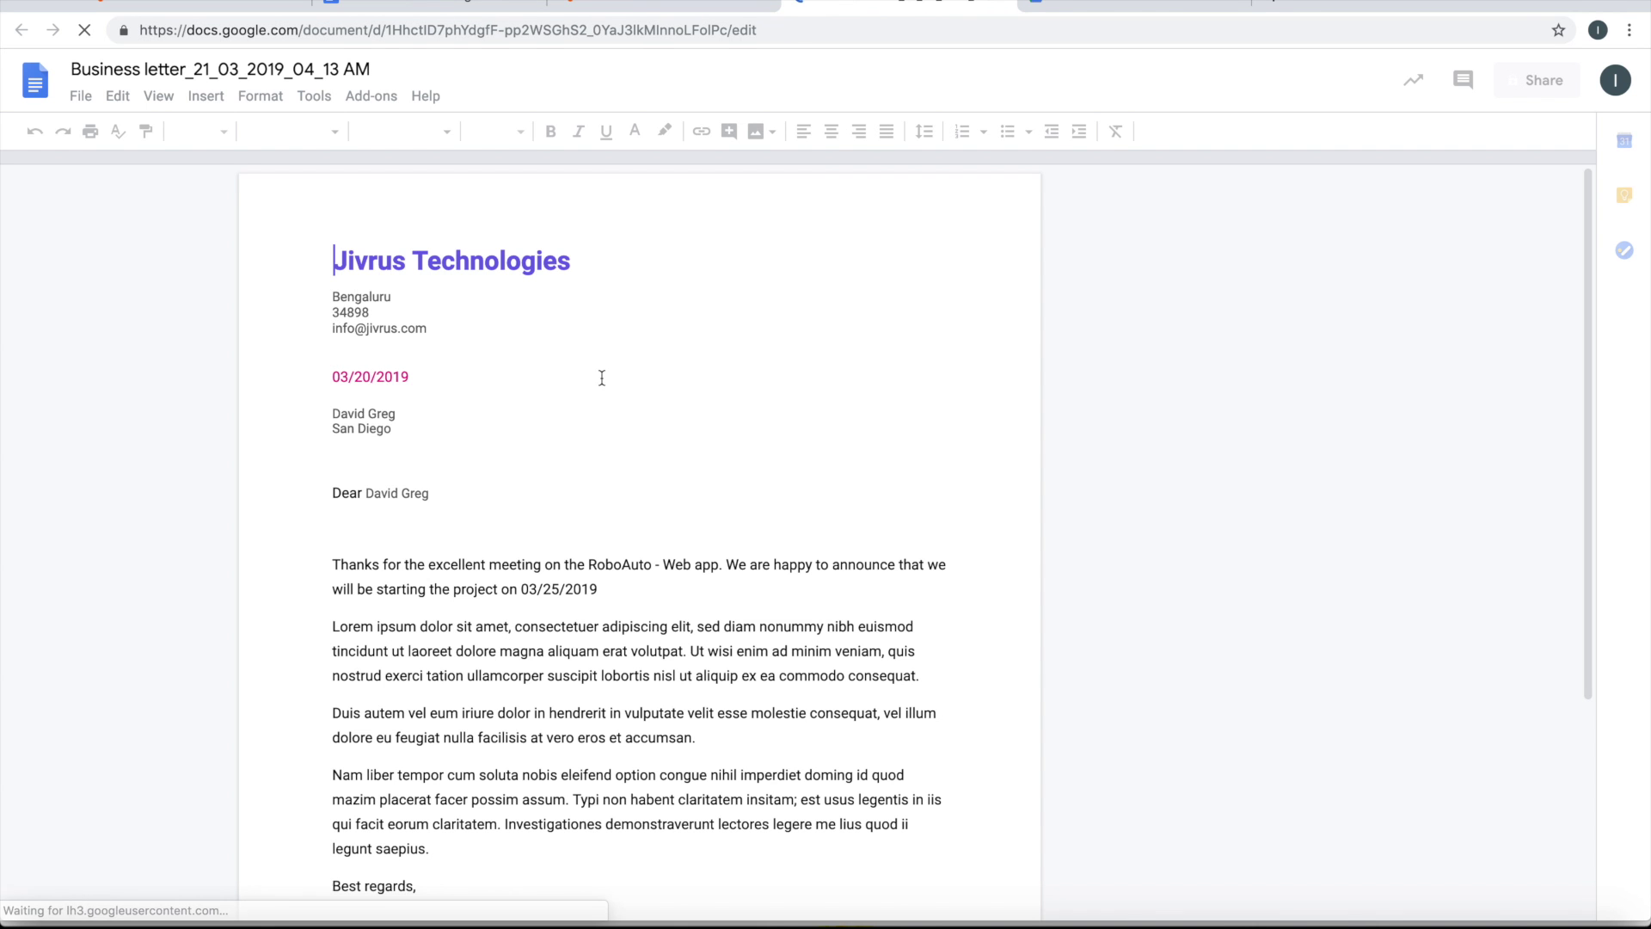
scroll(603, 378, "down", 3)
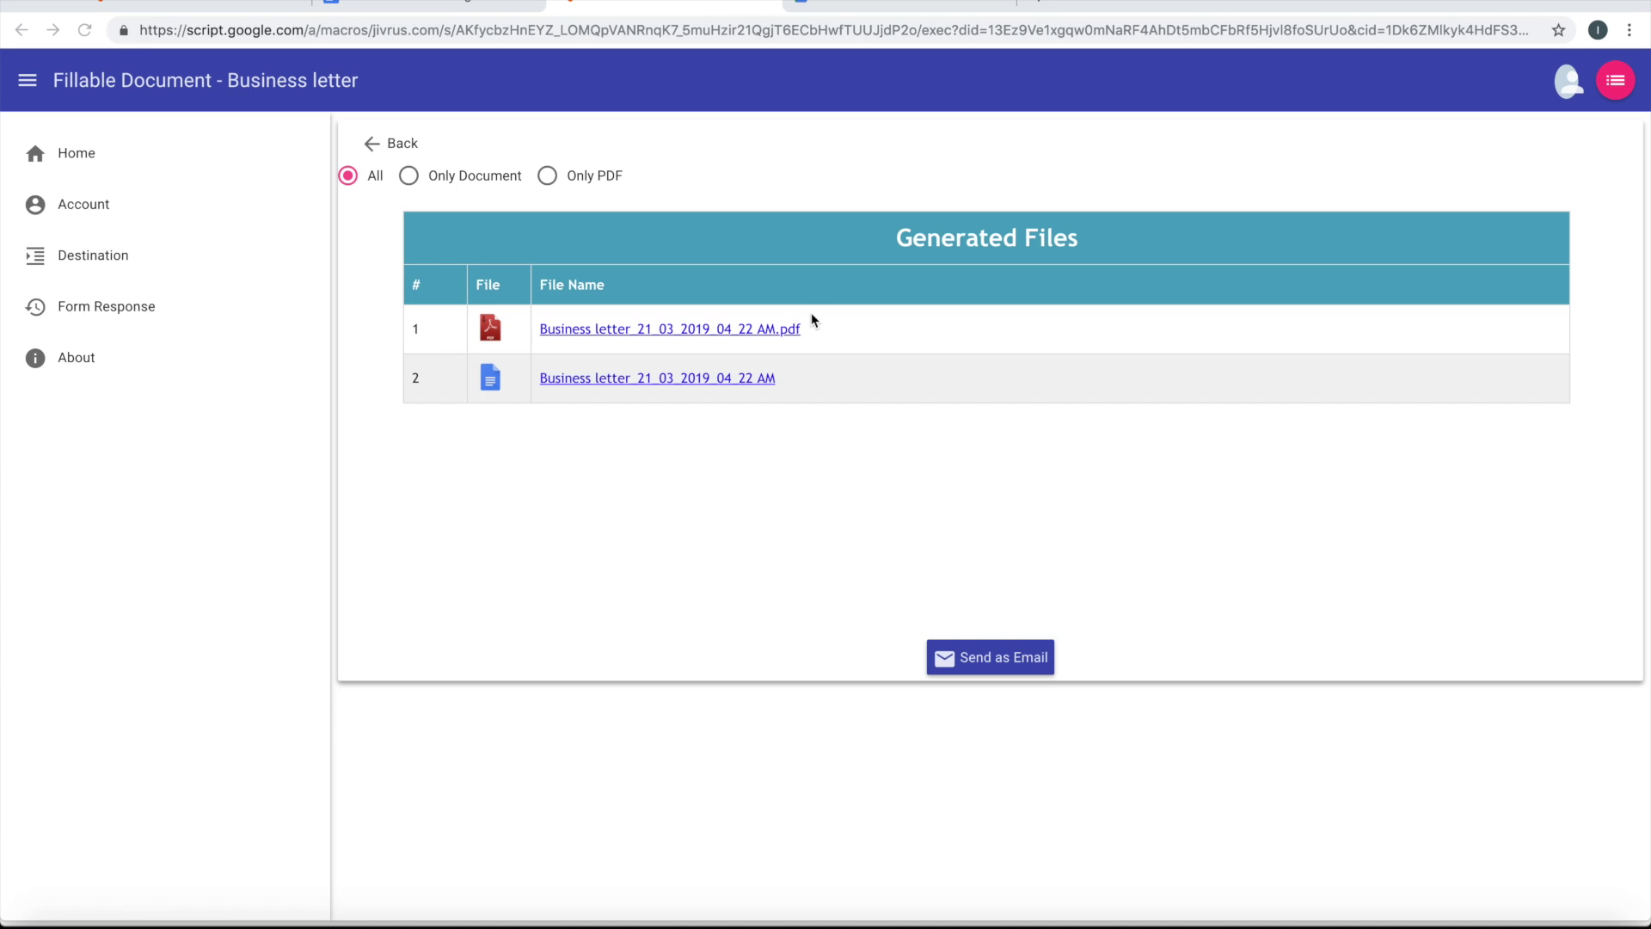
left_click(548, 177)
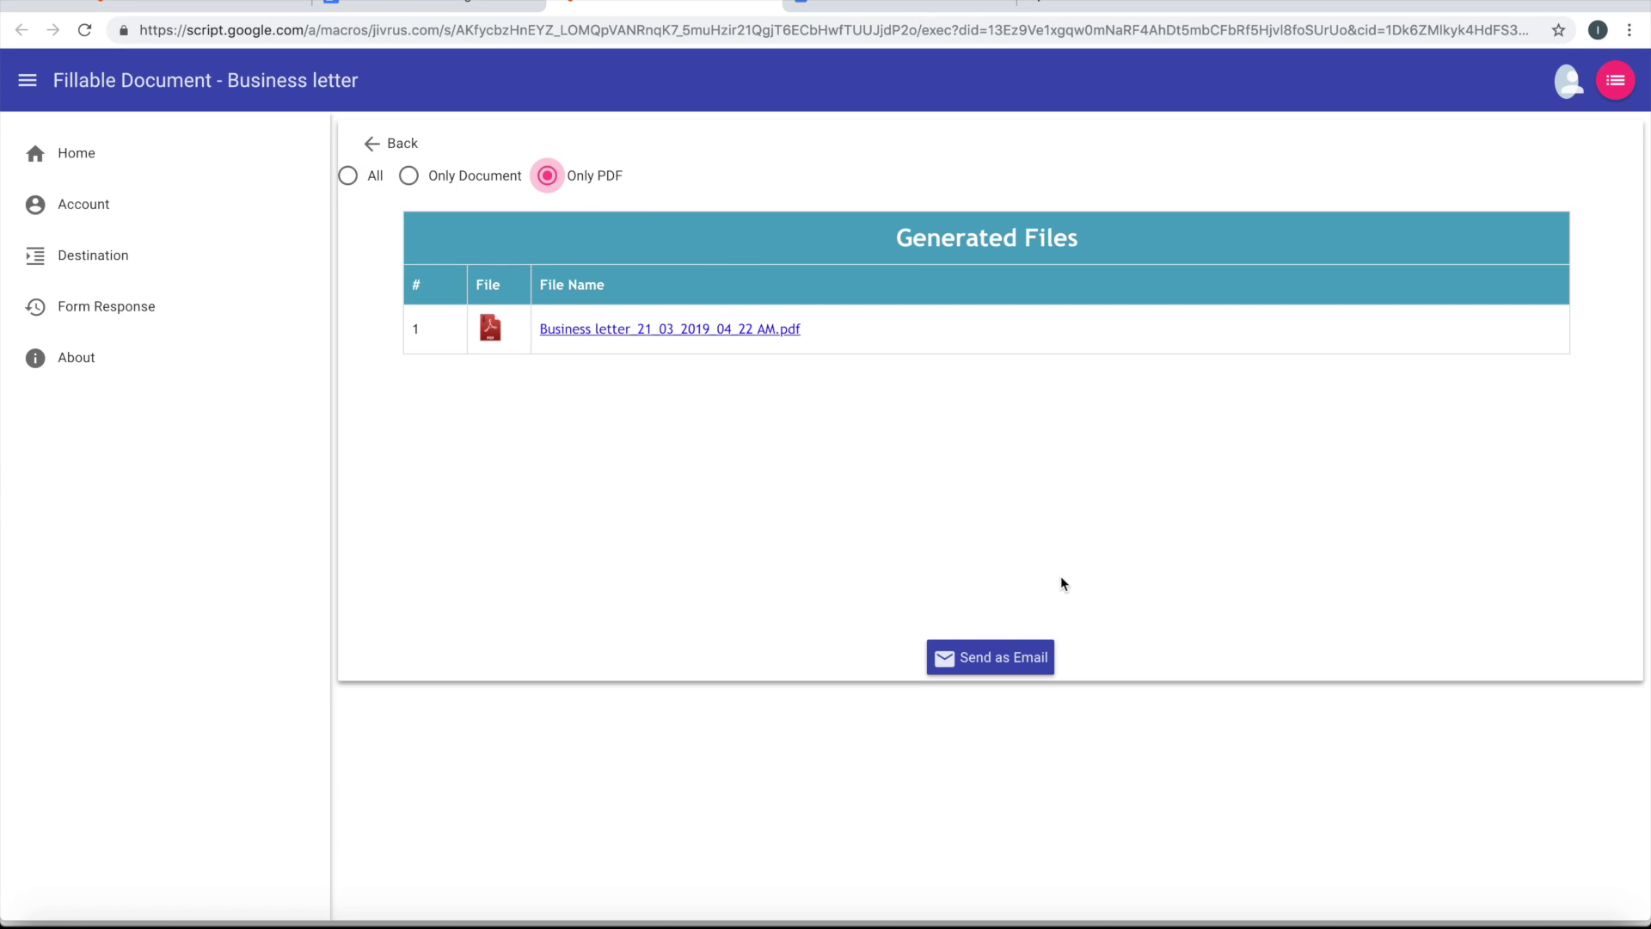
Start an email with the PDF and change the subject to 'Business letter - Project Start'
left_click(988, 670)
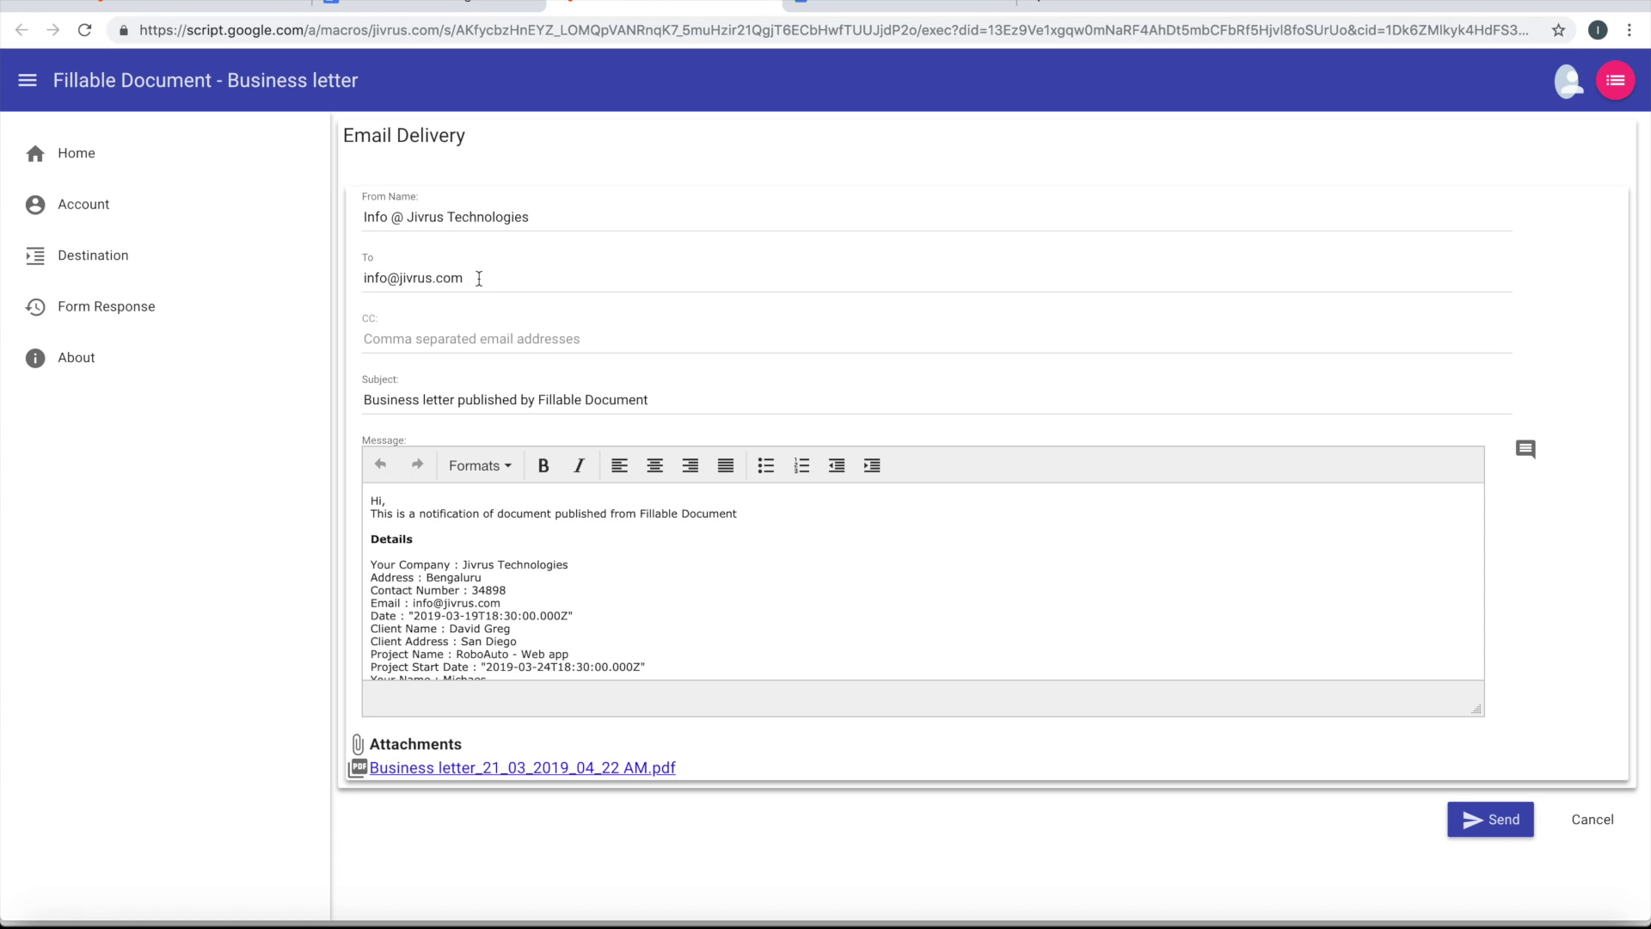
key("ctrl+a")
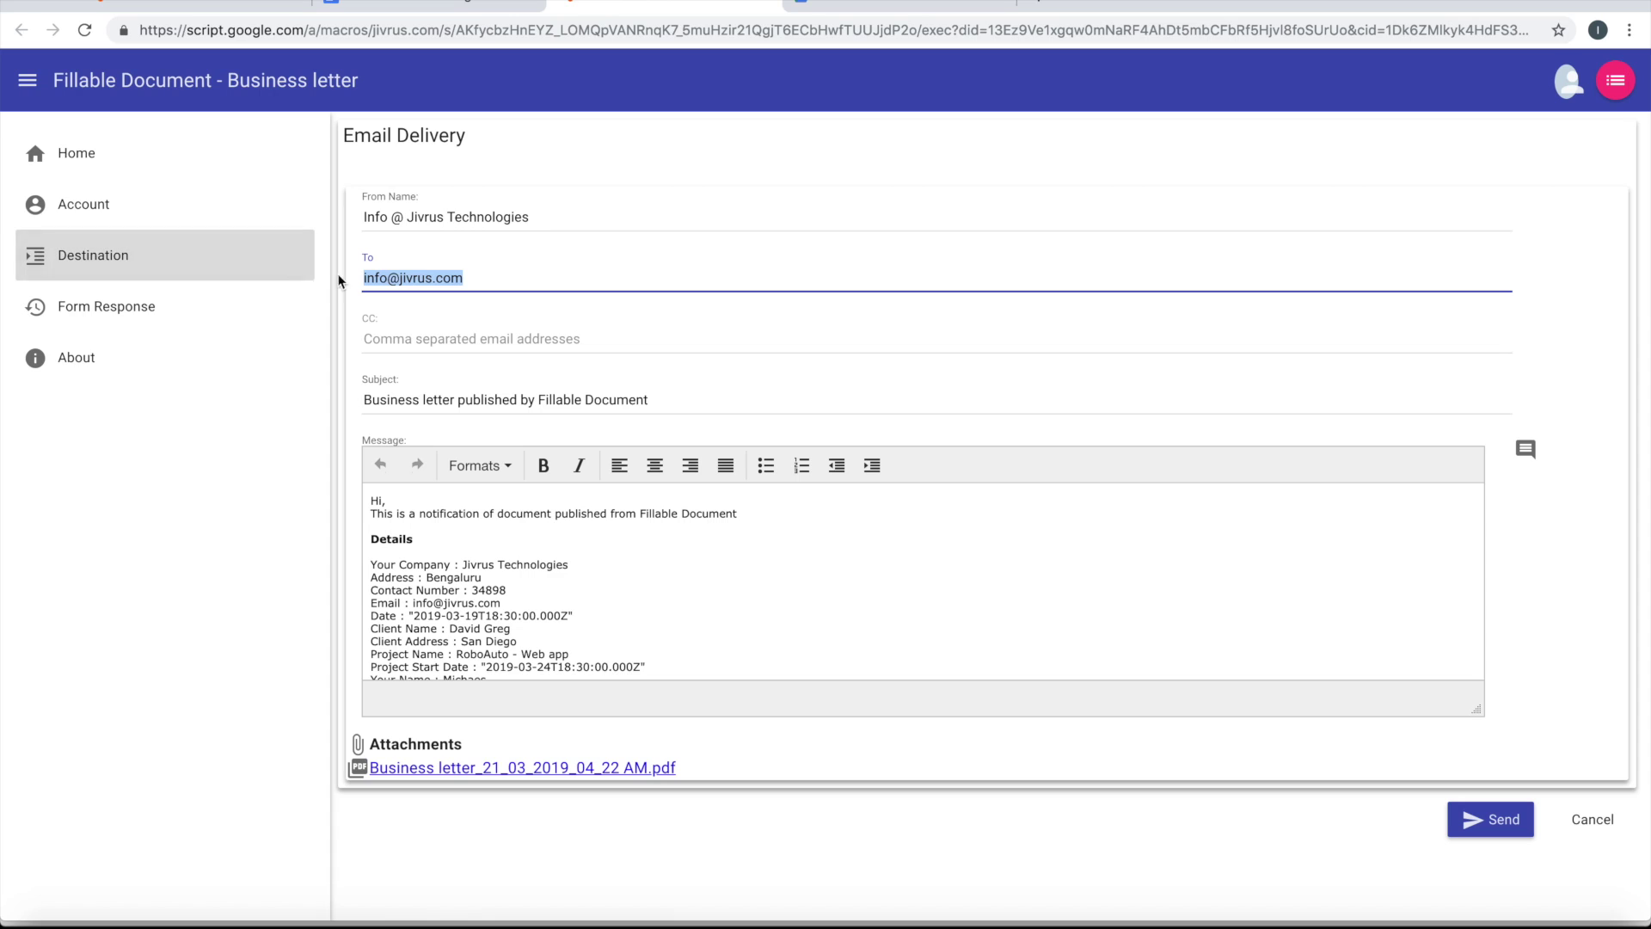
left_click(418, 281)
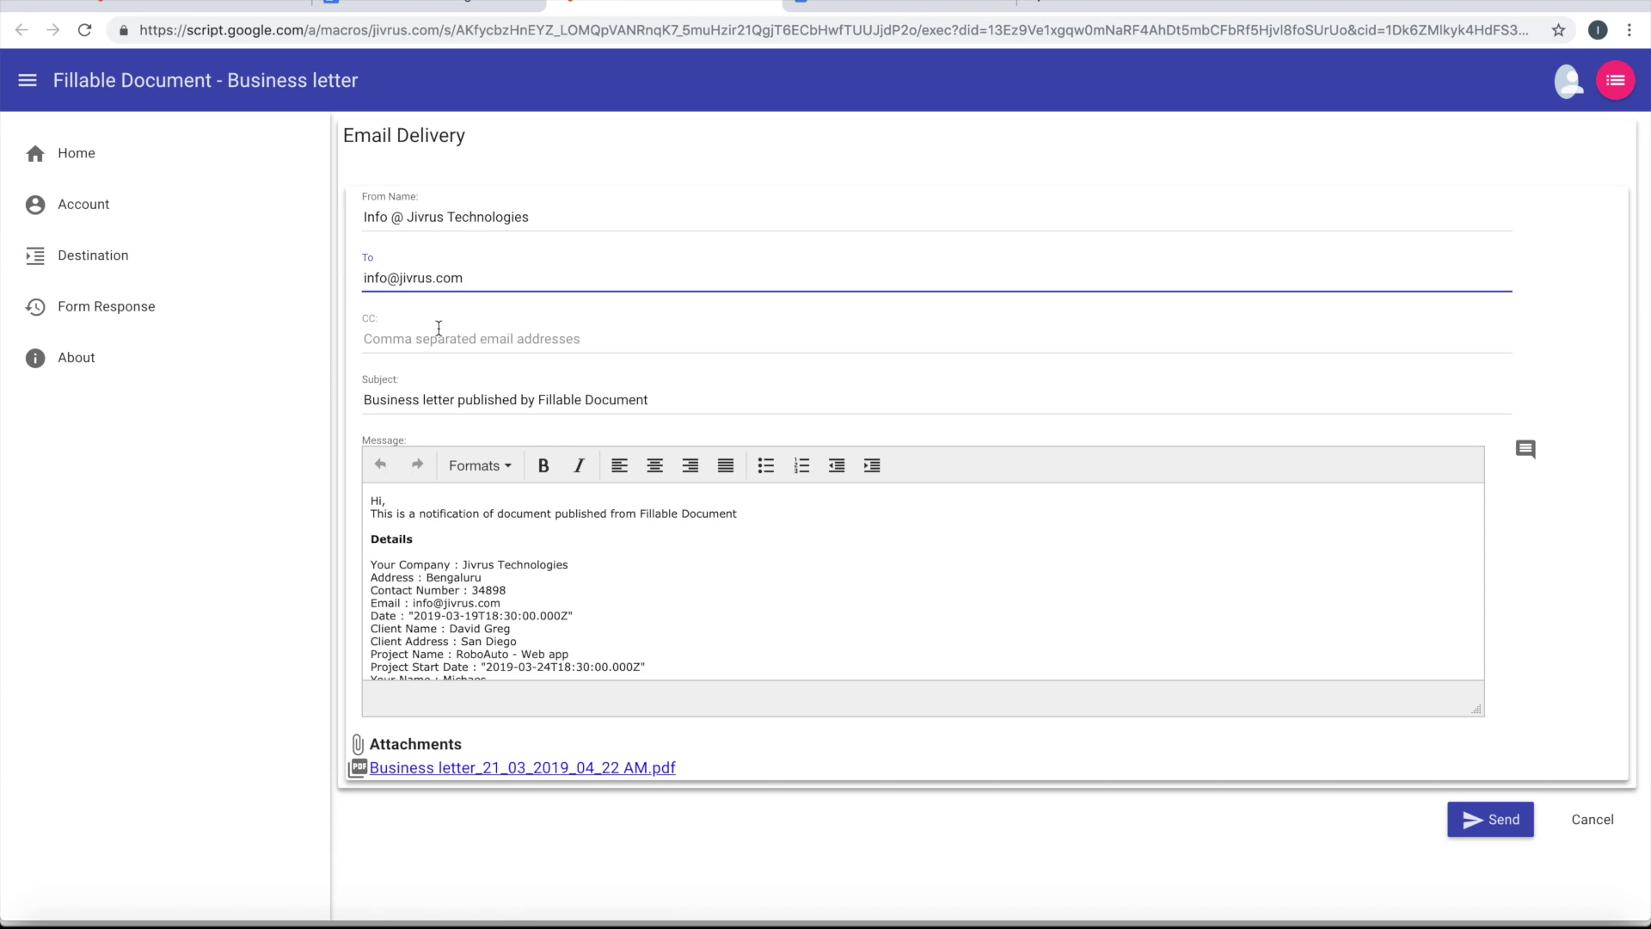
left_click(458, 401)
left_click_drag(458, 401, 711, 429)
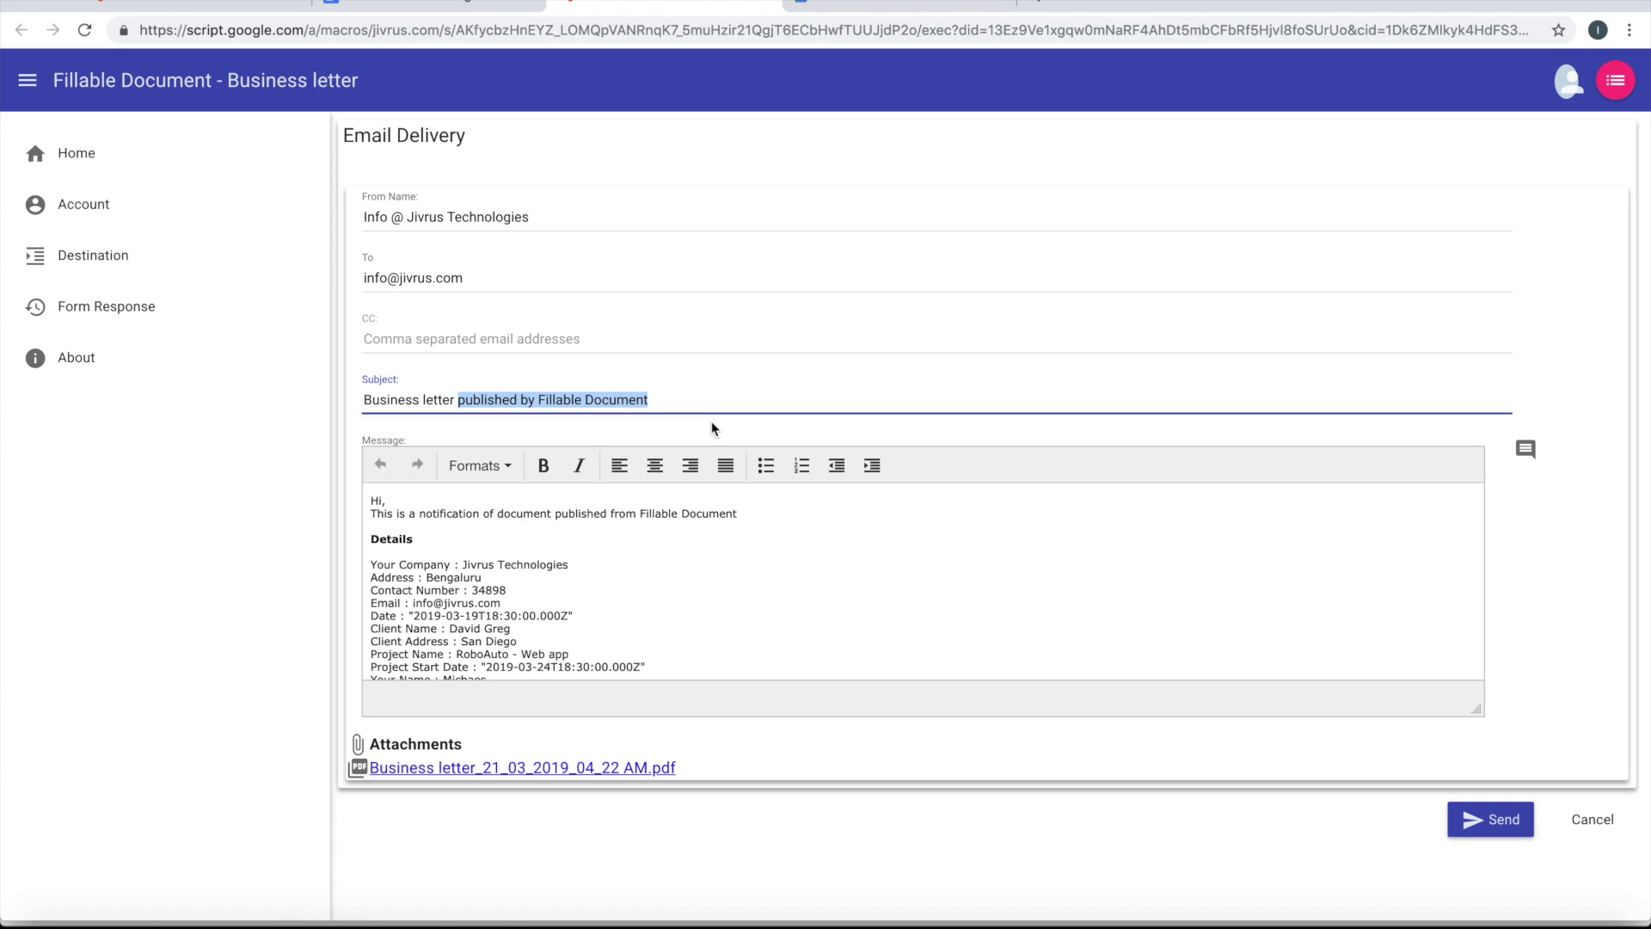
type("- ")
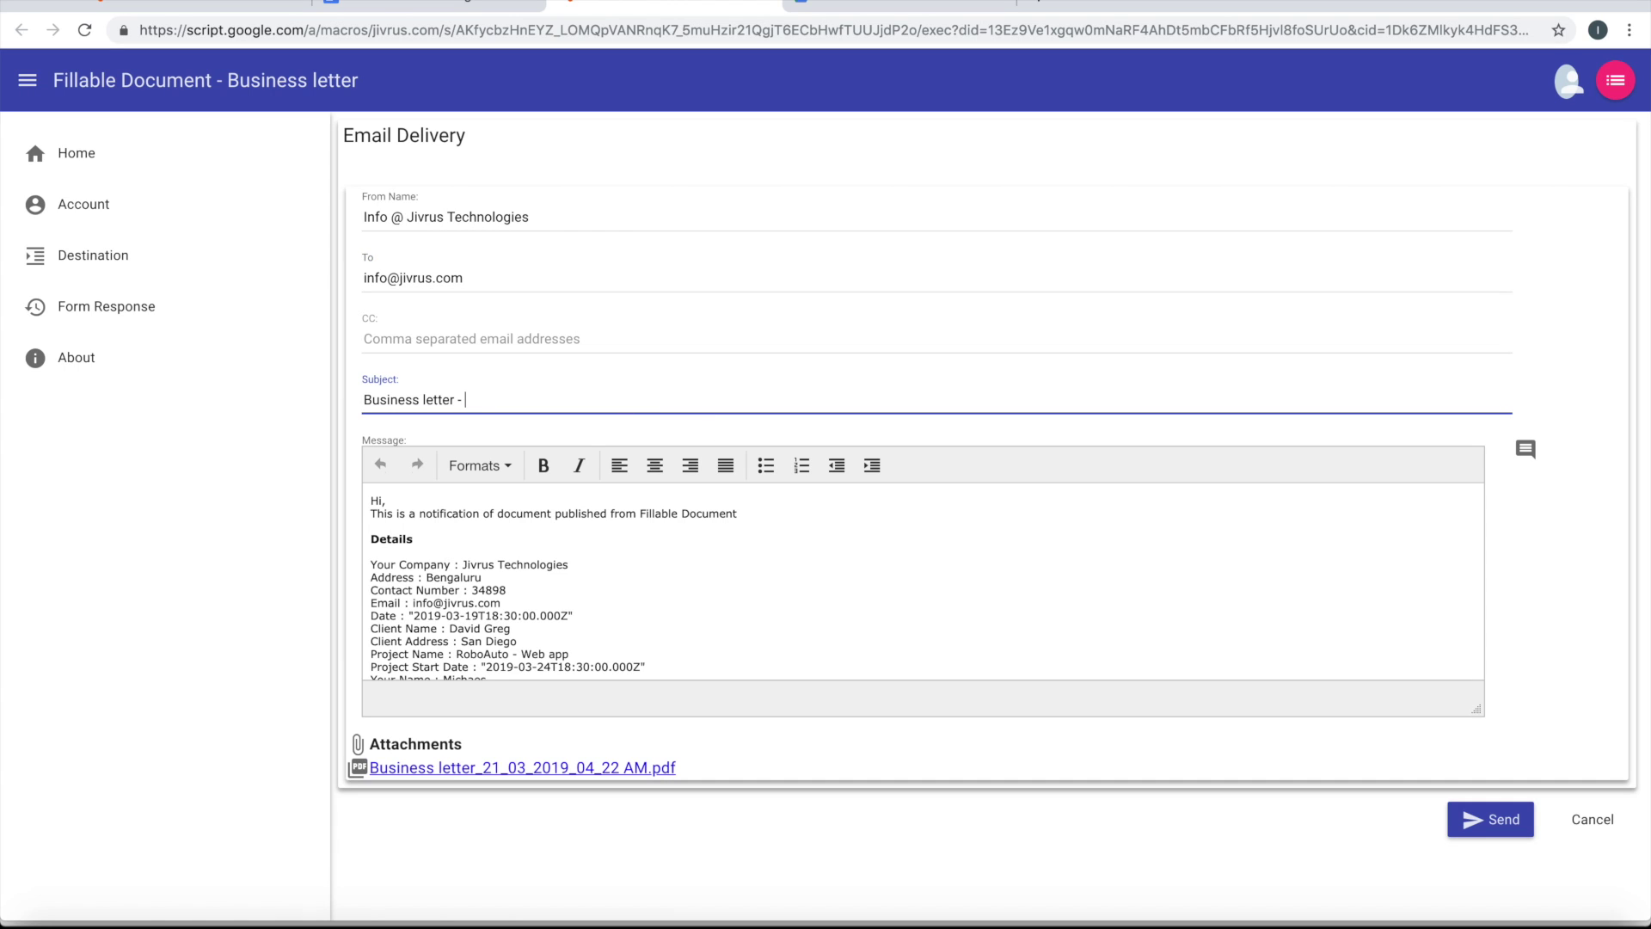
type("Project Start")
Replace the notification sentence with 'Please see the details of the project'
left_click_drag(370, 514, 803, 539)
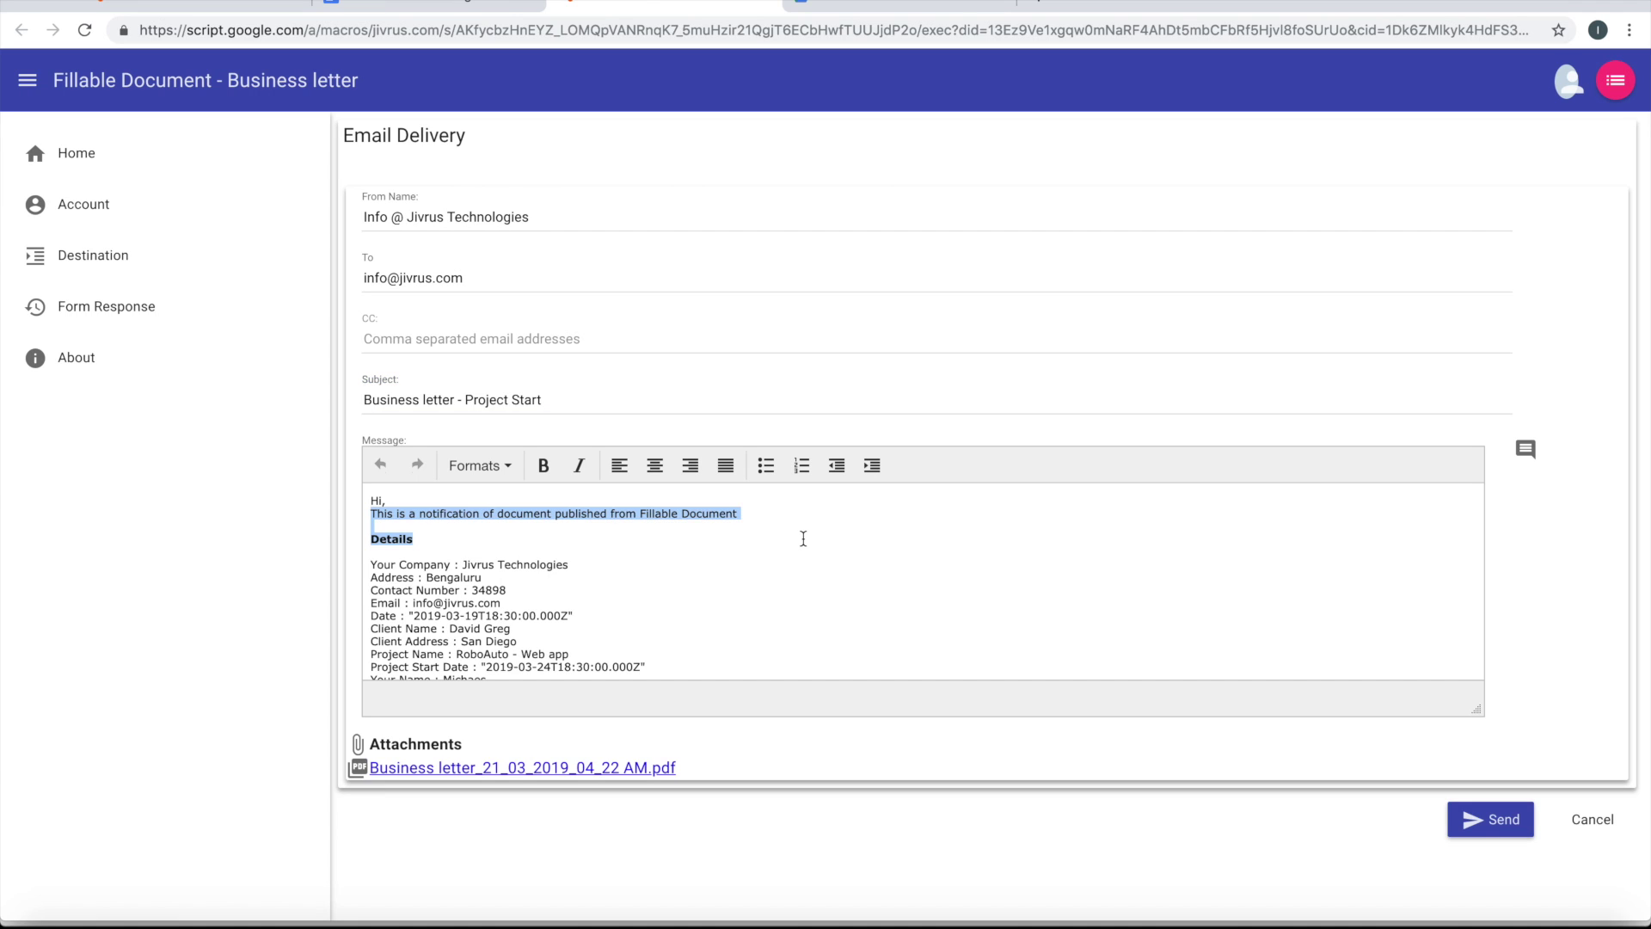
key("BackSpace")
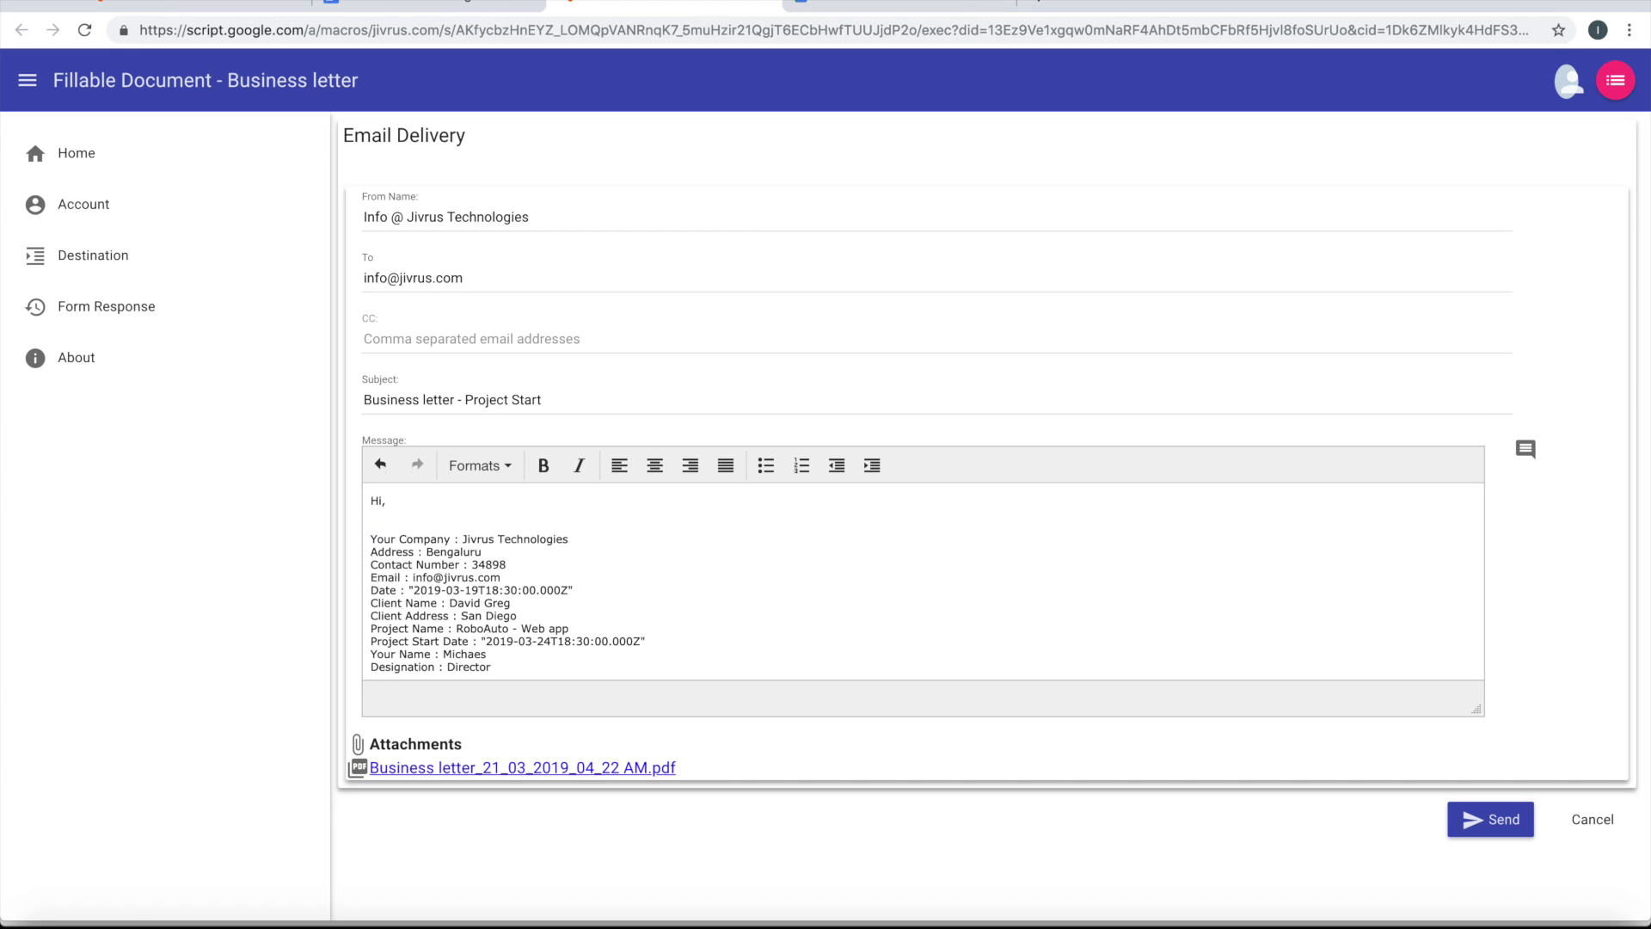
type("Please see th")
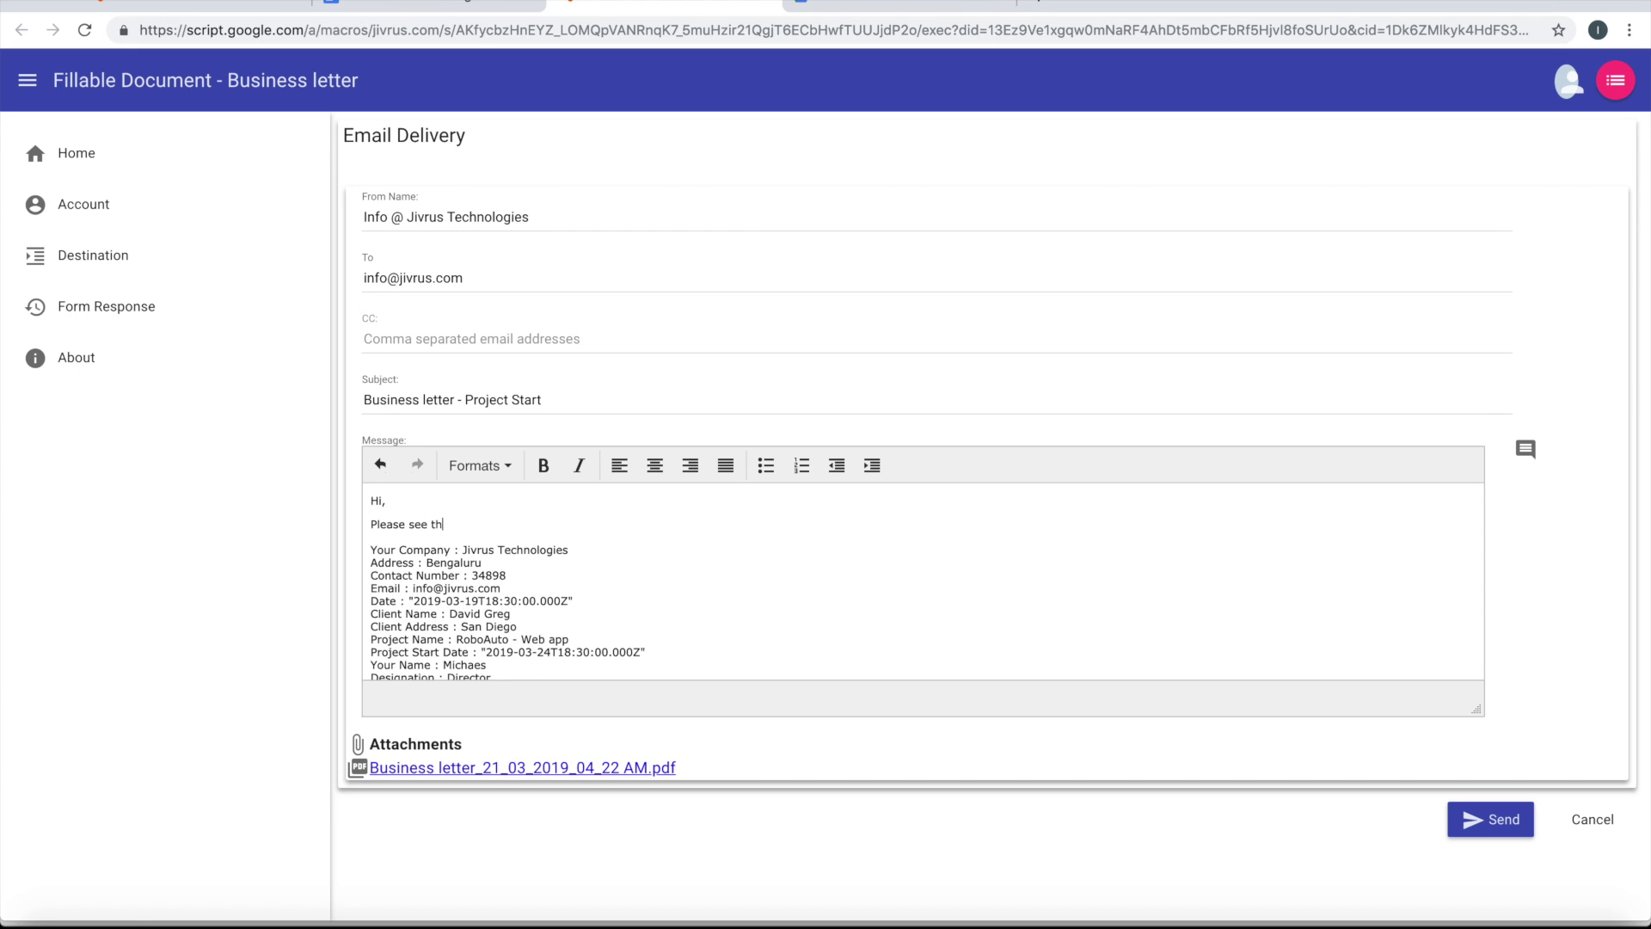
type("e details of th")
type("e project")
Insert the Client Name value after 'Hi' in the greeting
left_click(1527, 449)
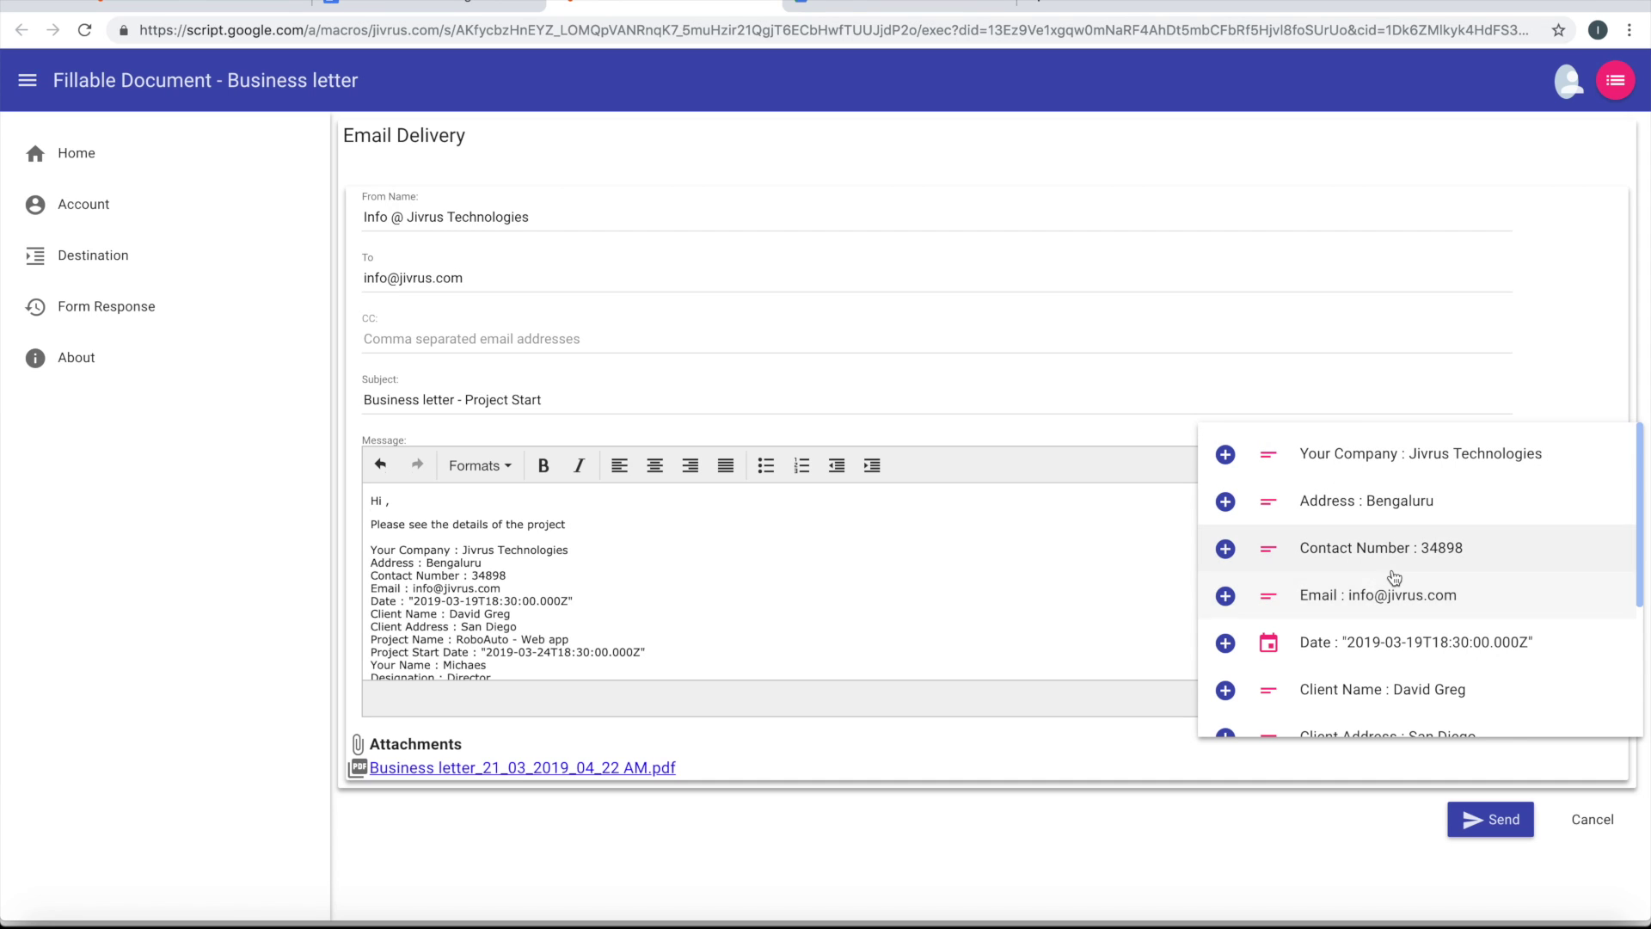
scroll(1393, 590, "down", 3)
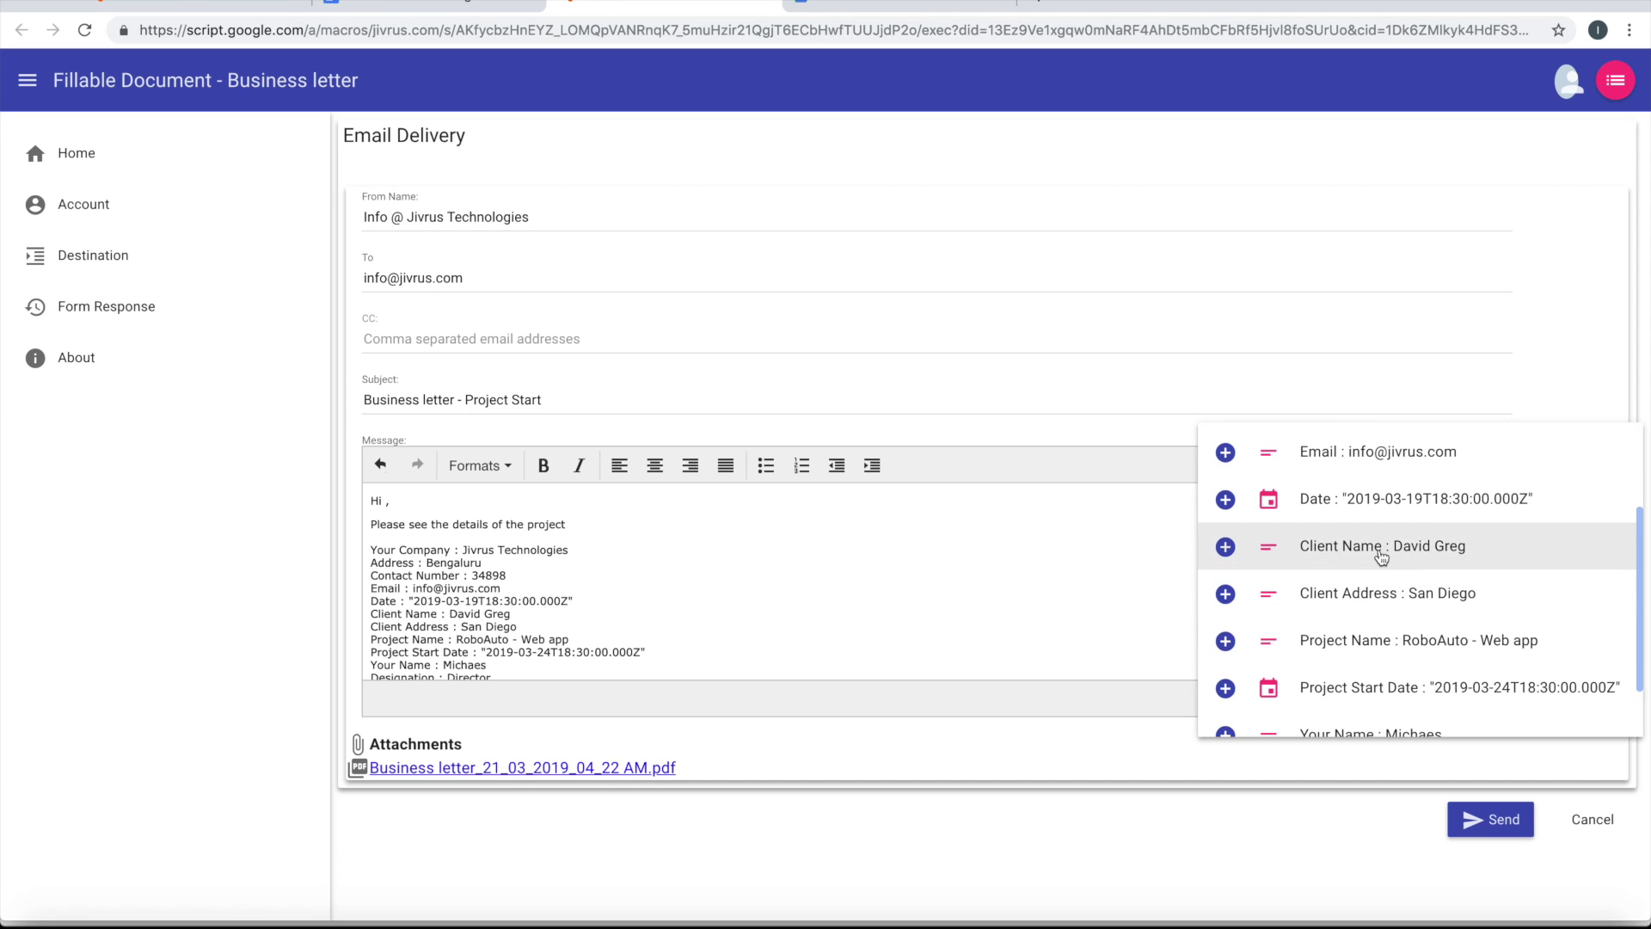
left_click(1381, 550)
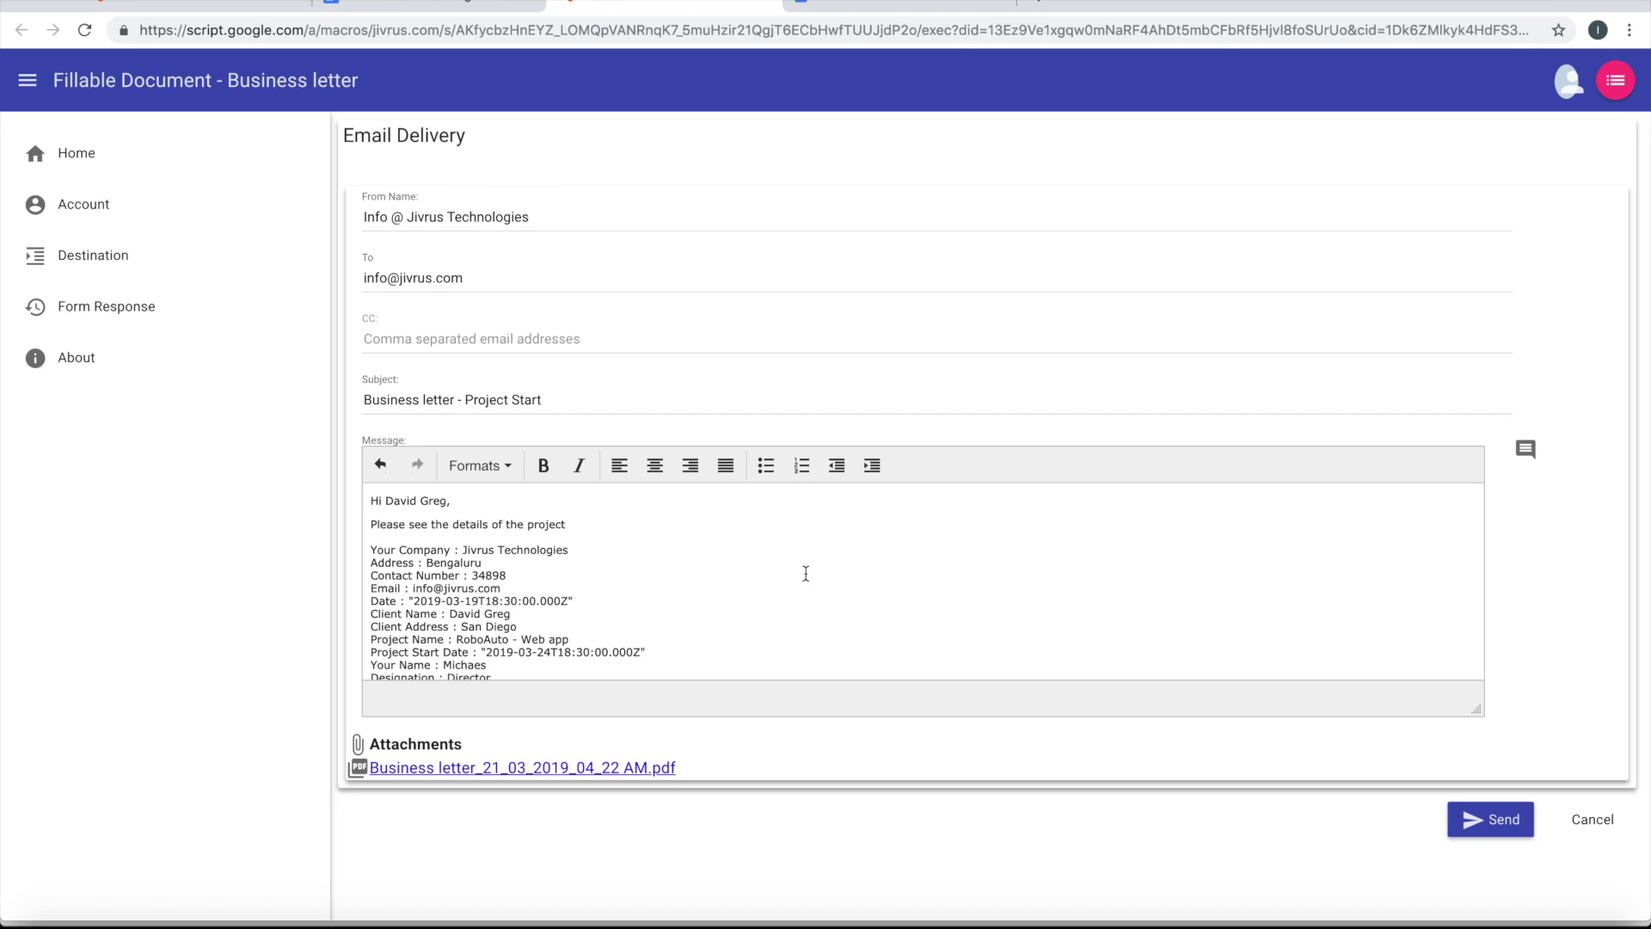
Send the email and dismiss the success confirmation
scroll(806, 573, "down", 2)
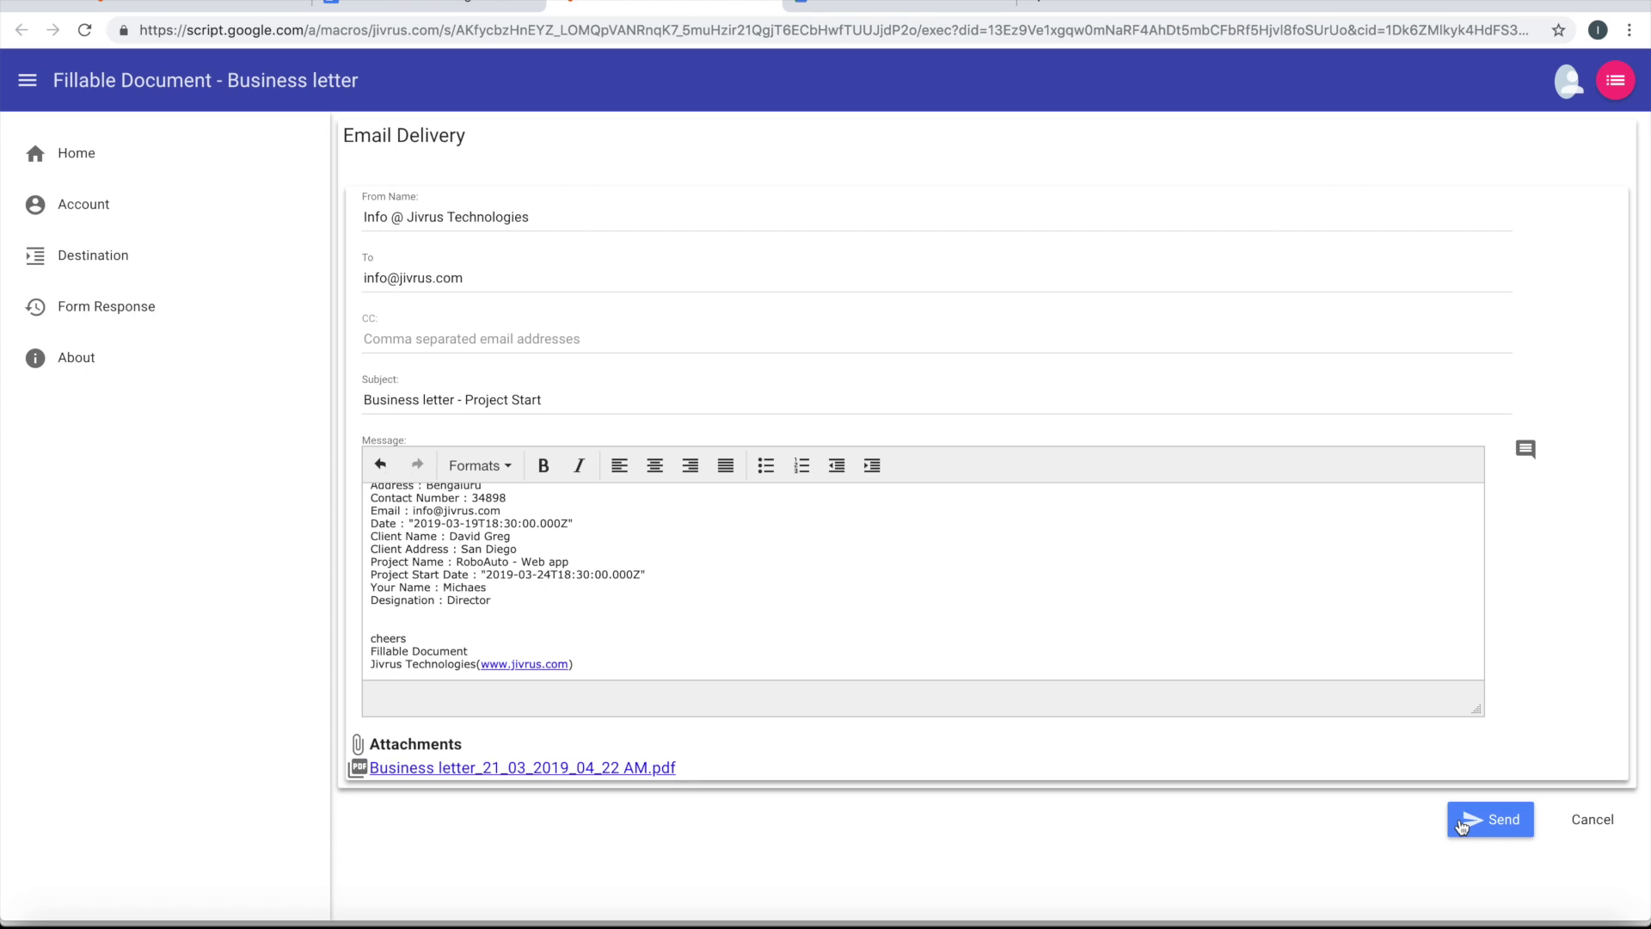
left_click(1462, 826)
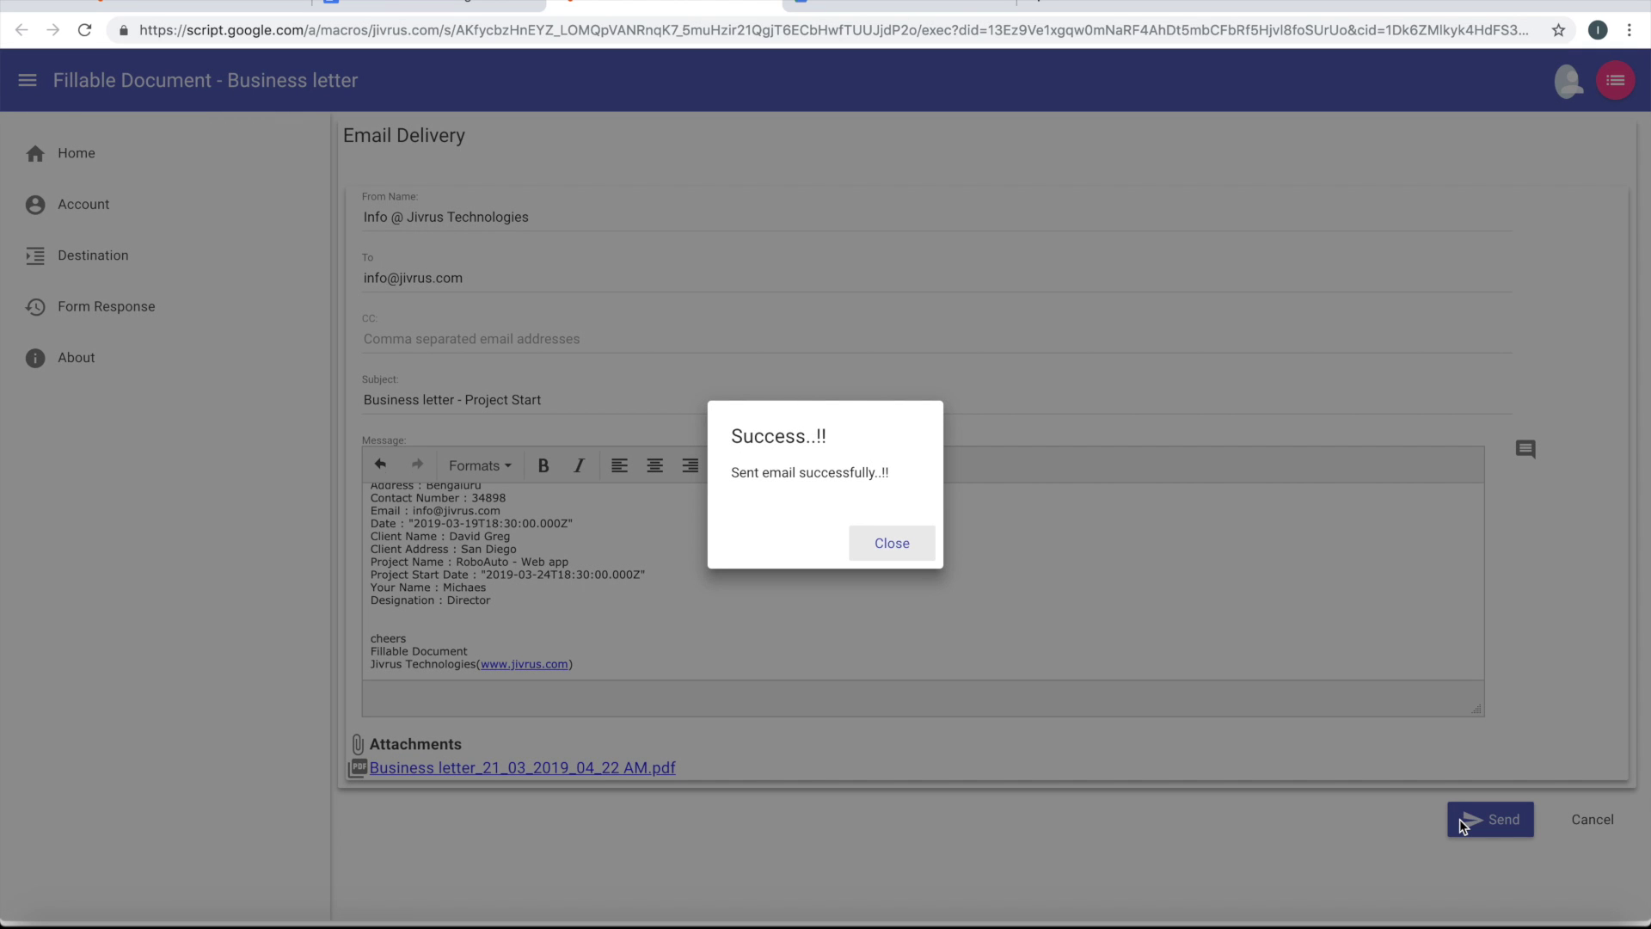
left_click(904, 547)
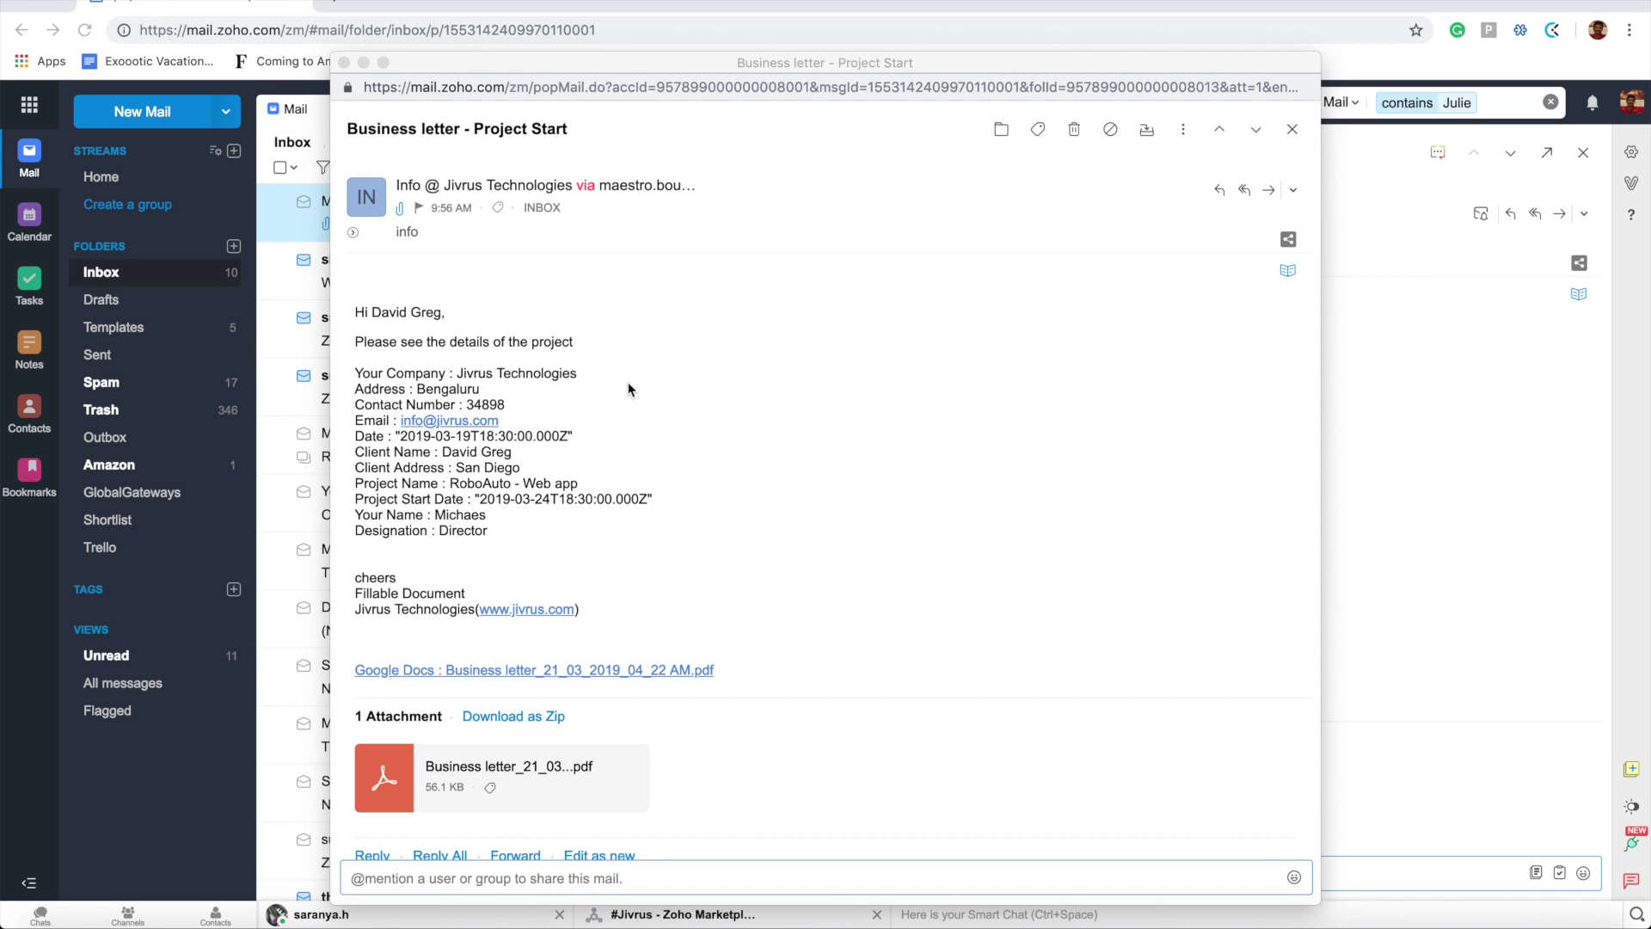
Open and review the attached Business letter PDF in Zoho Mail, then return to Email Delivery
scroll(614, 618, "down", 1)
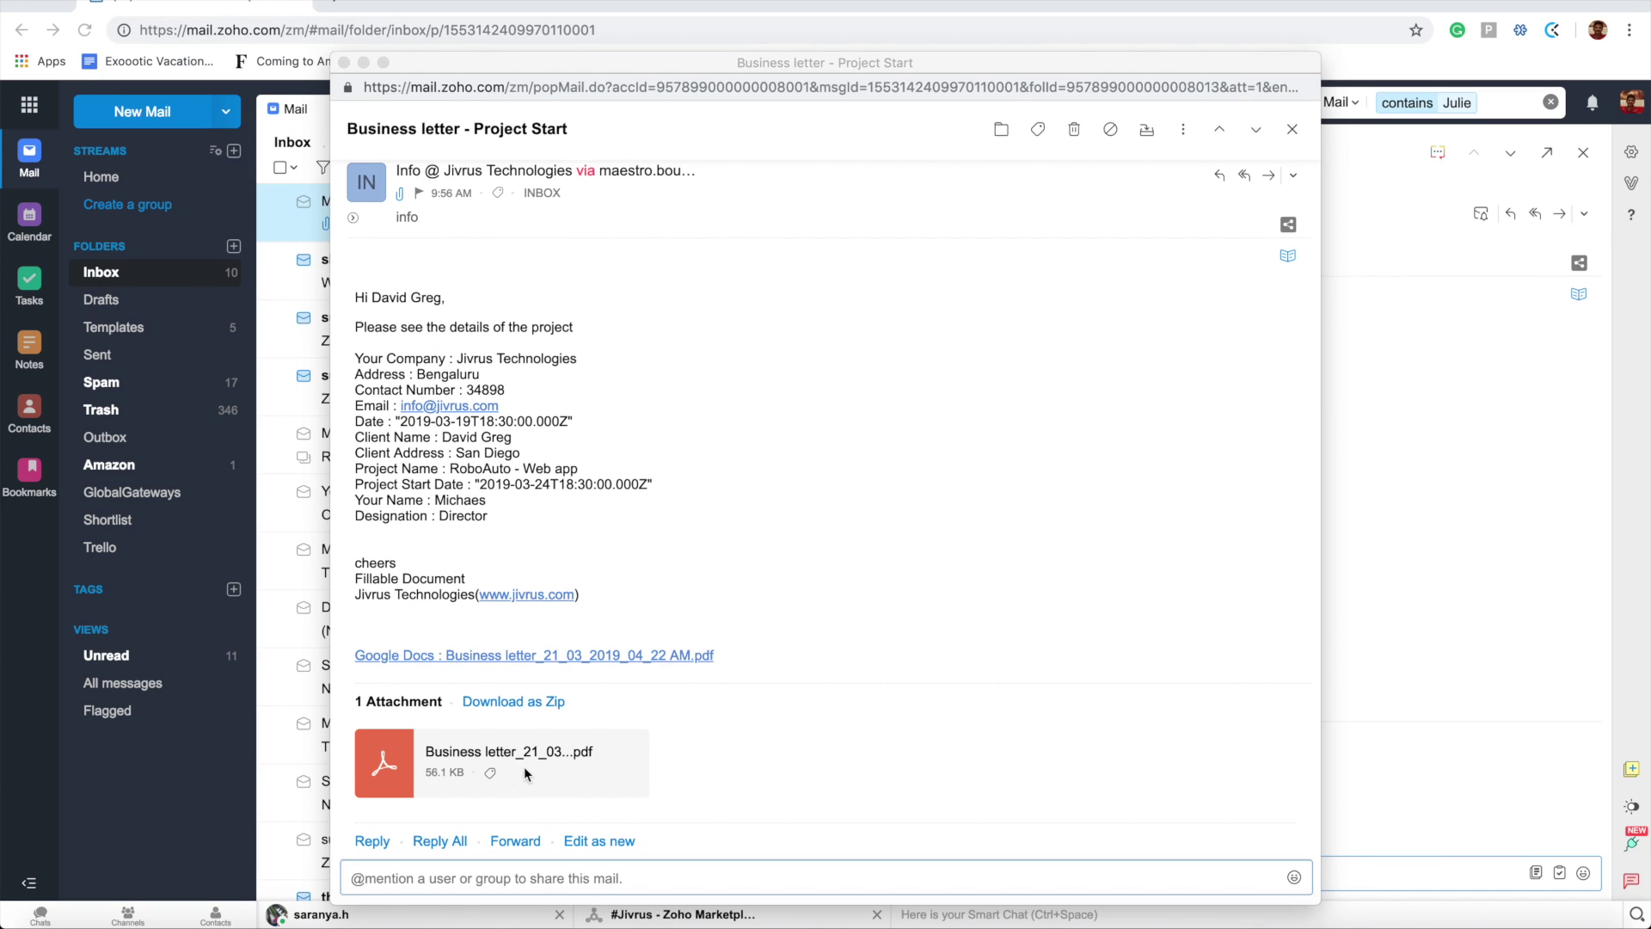
left_click(559, 761)
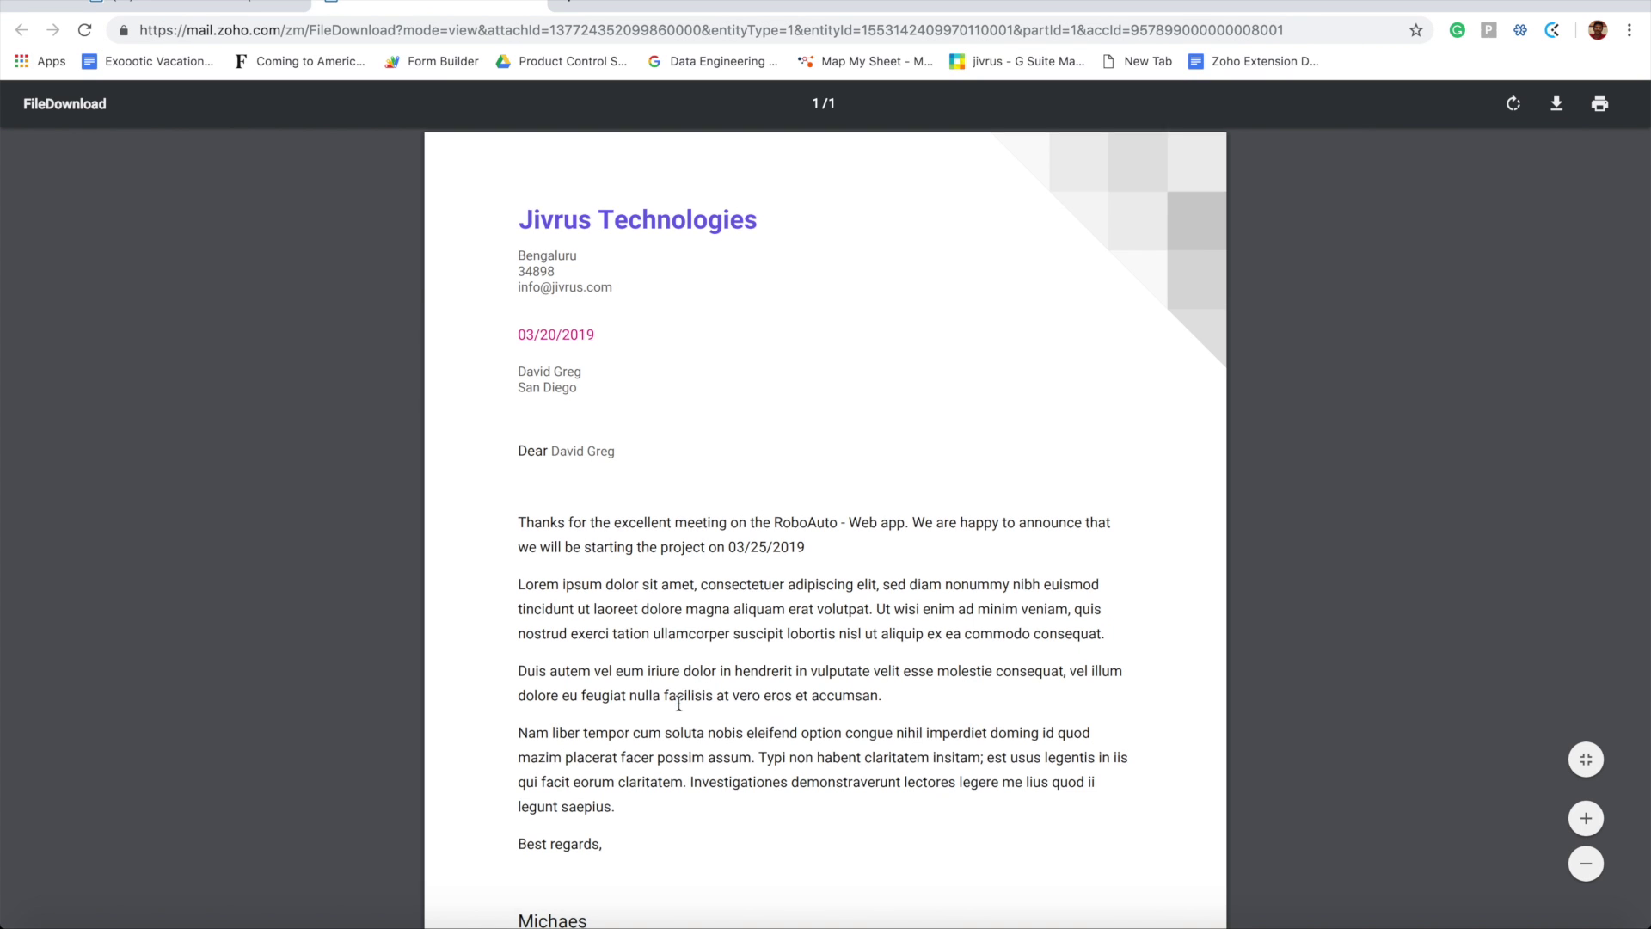
scroll(680, 704, "down", 3)
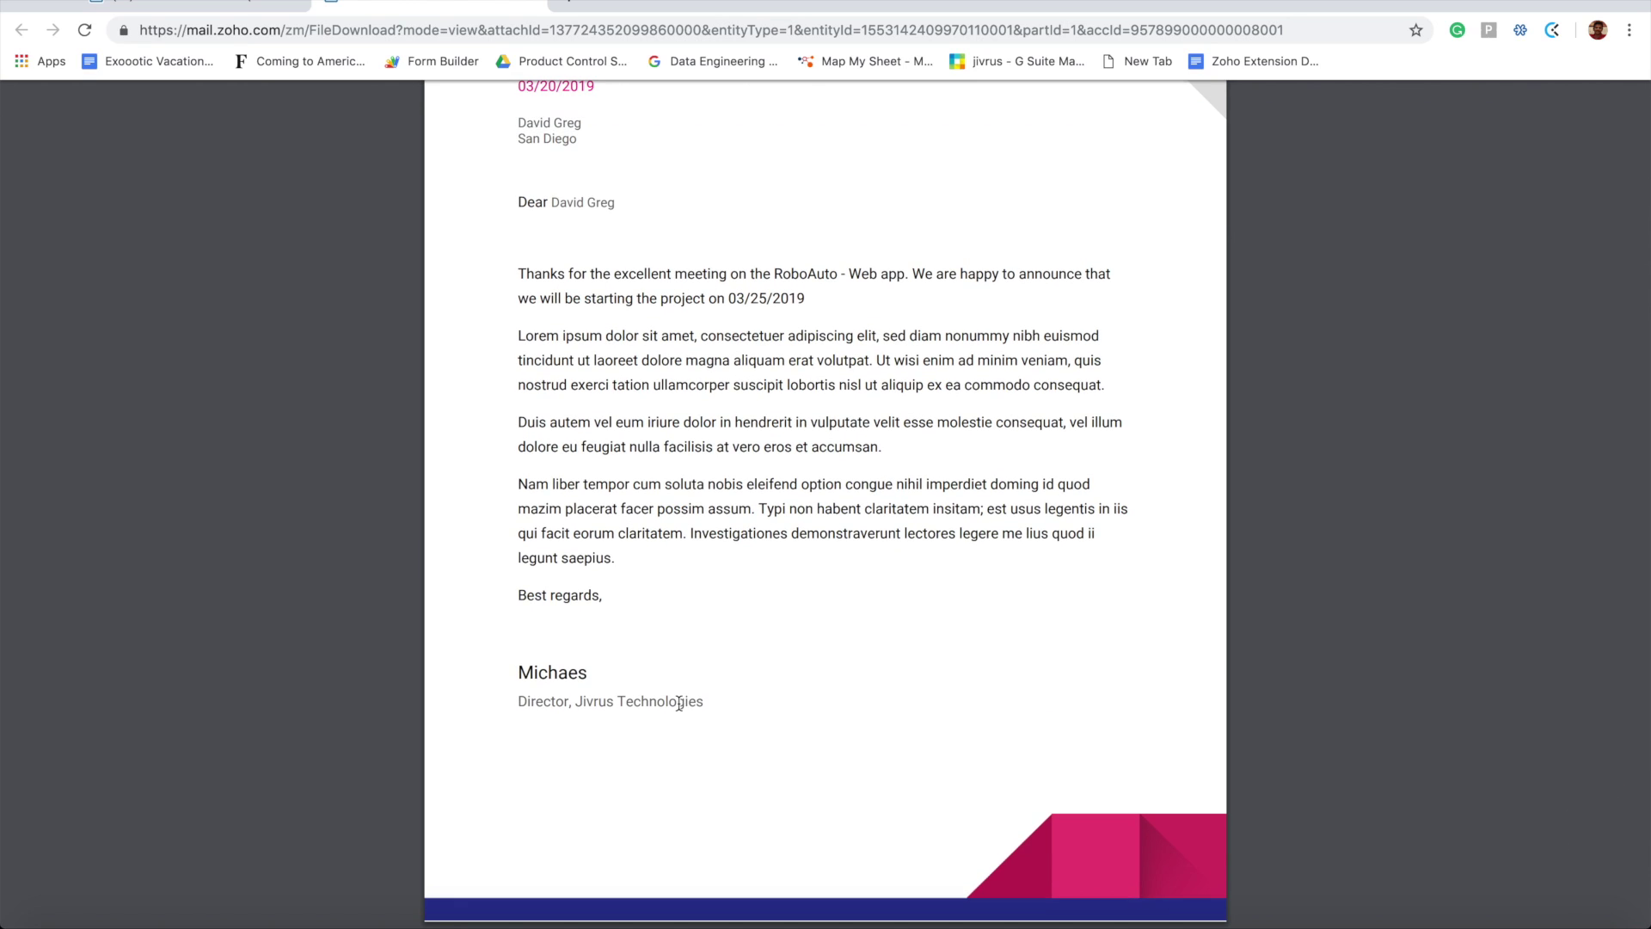
scroll(680, 703, "up", 3)
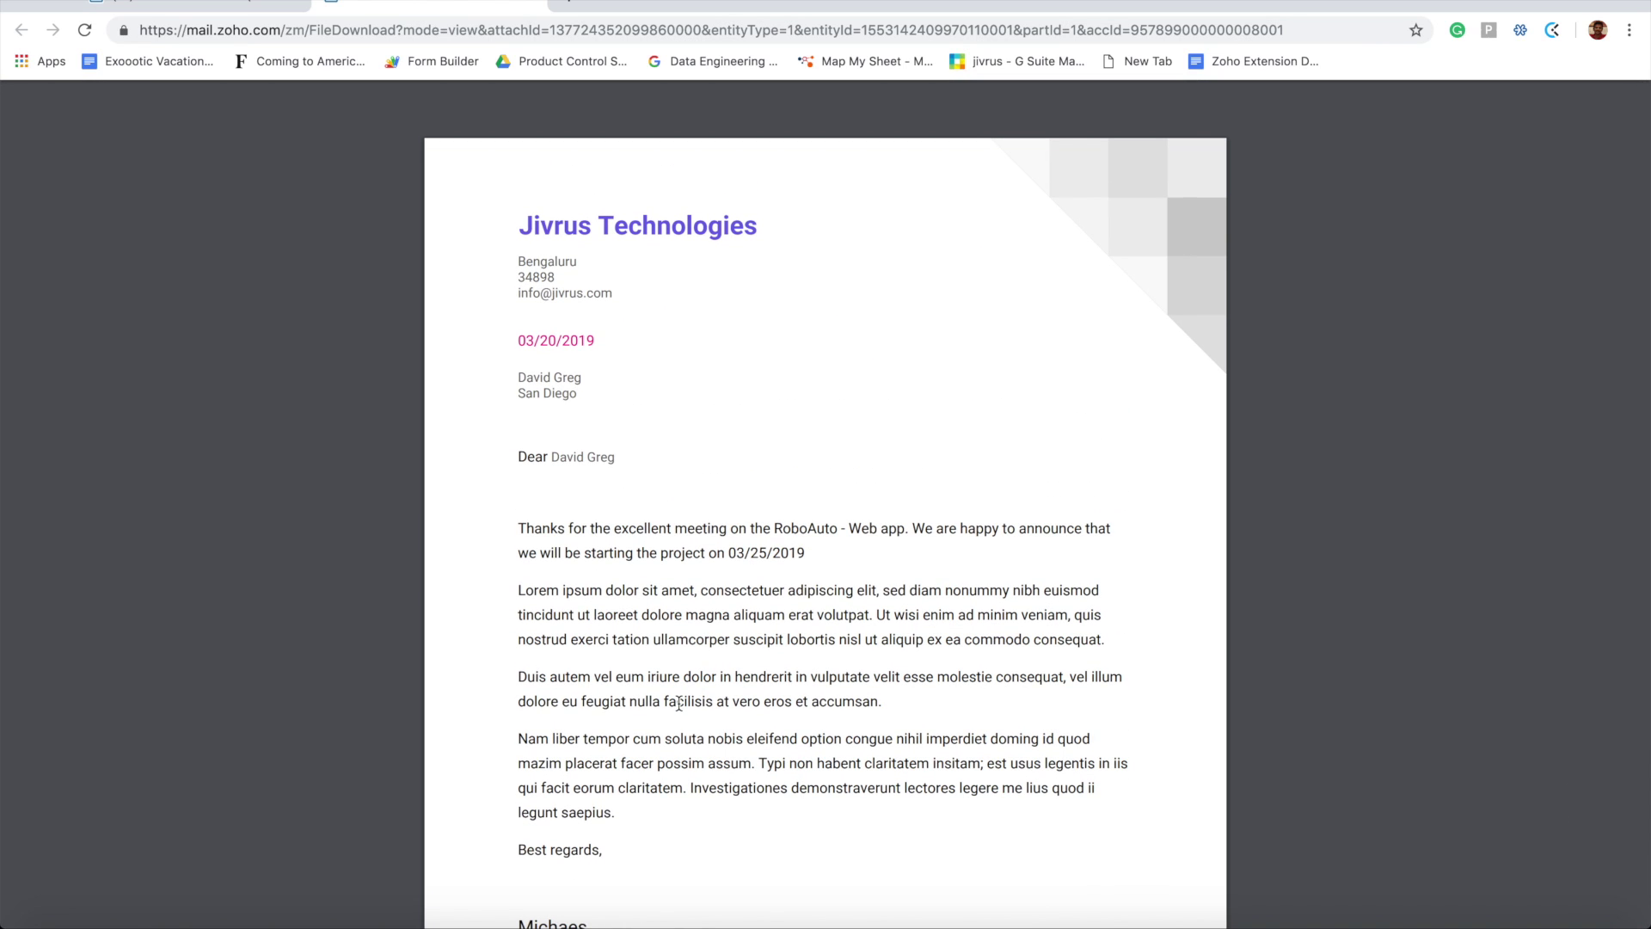
key("ctrl+Tab")
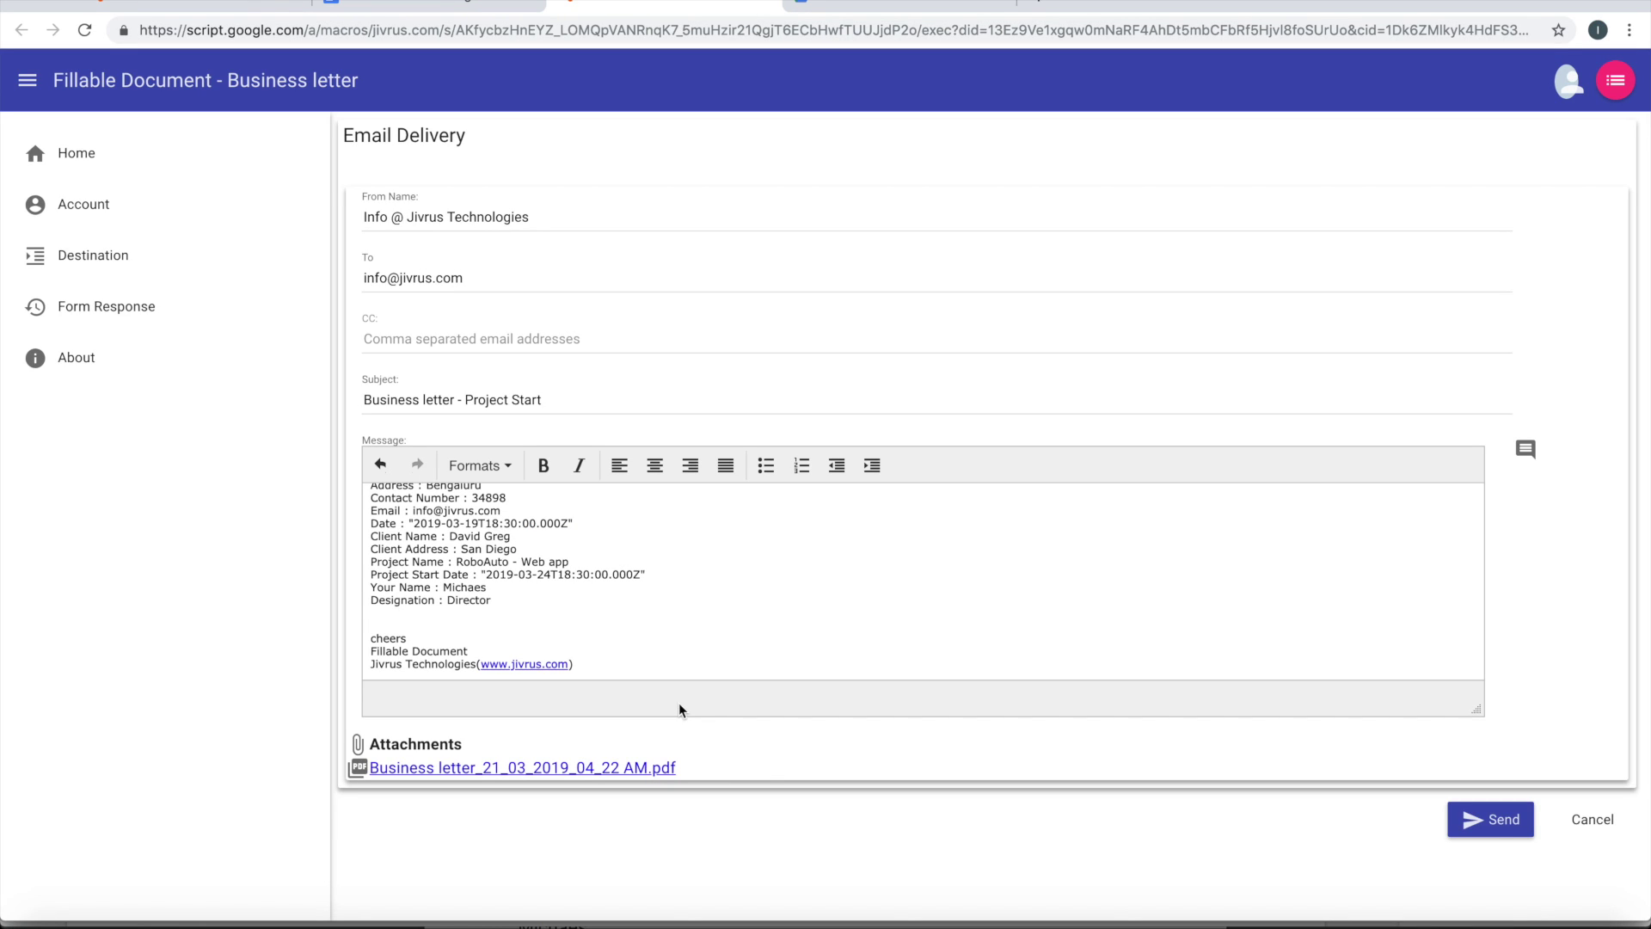
Return to the Business letter template tab in Google Docs
left_click(449, 4)
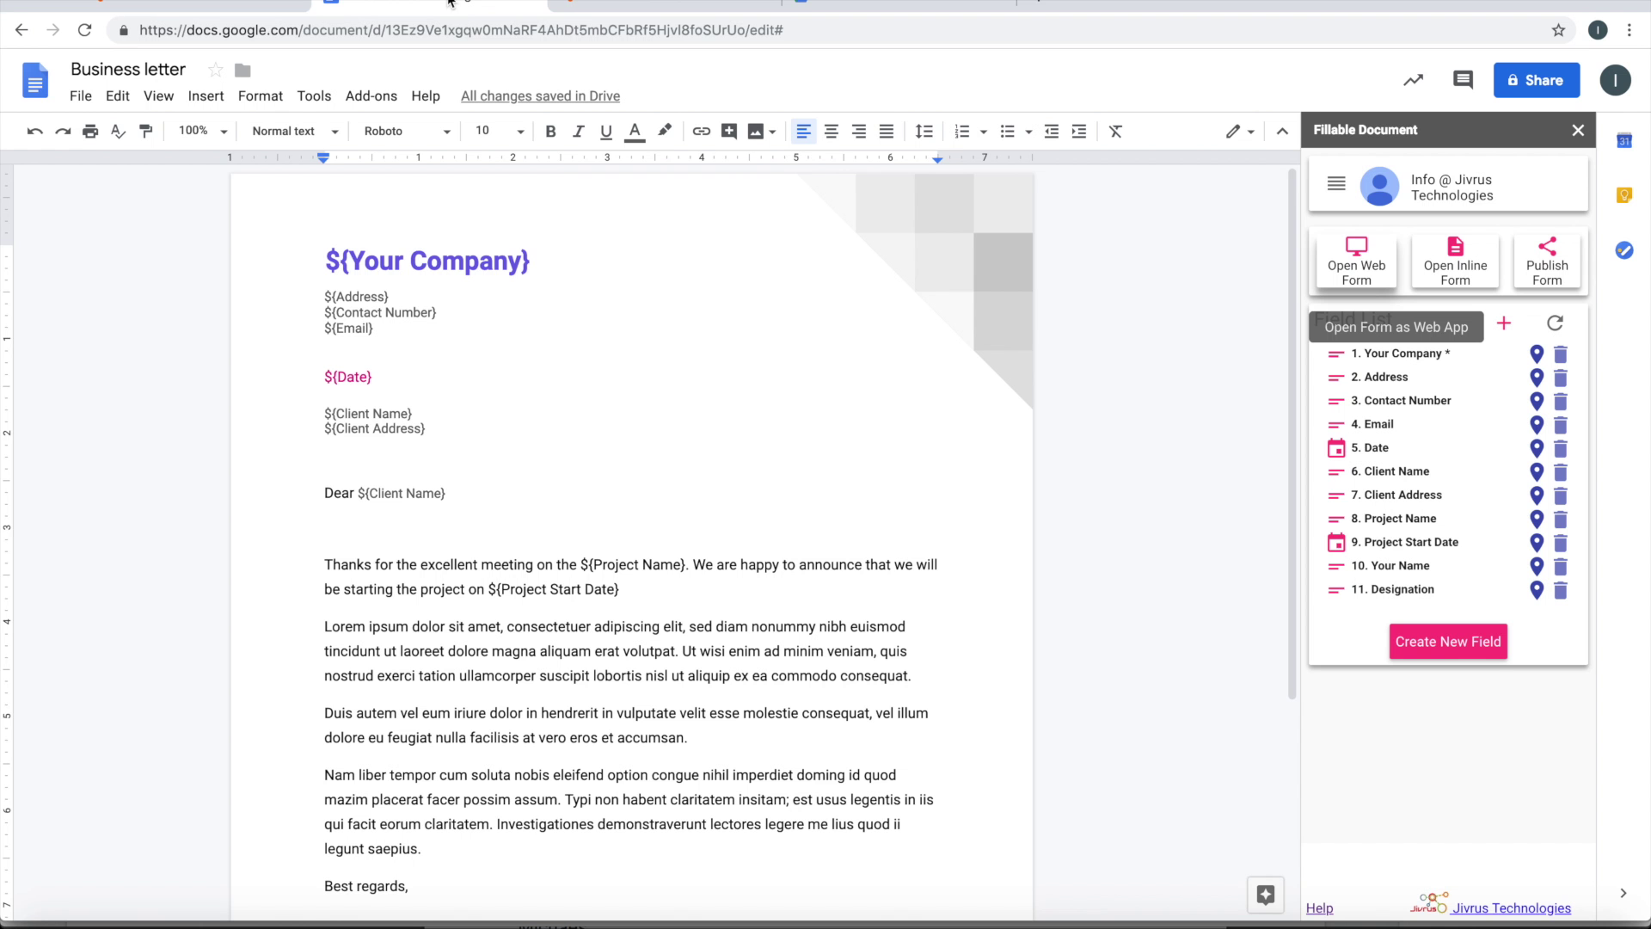